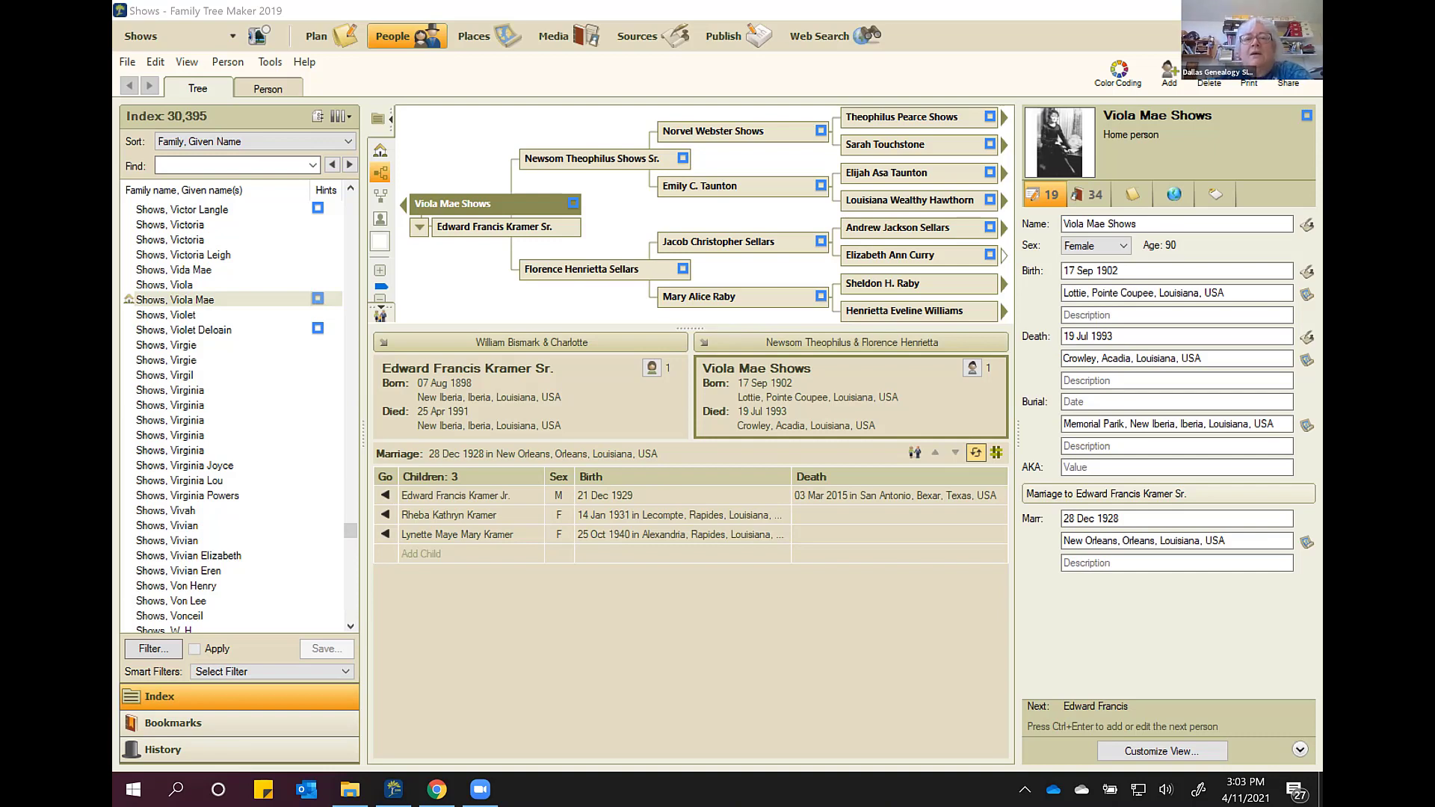
pyautogui.click(732, 52)
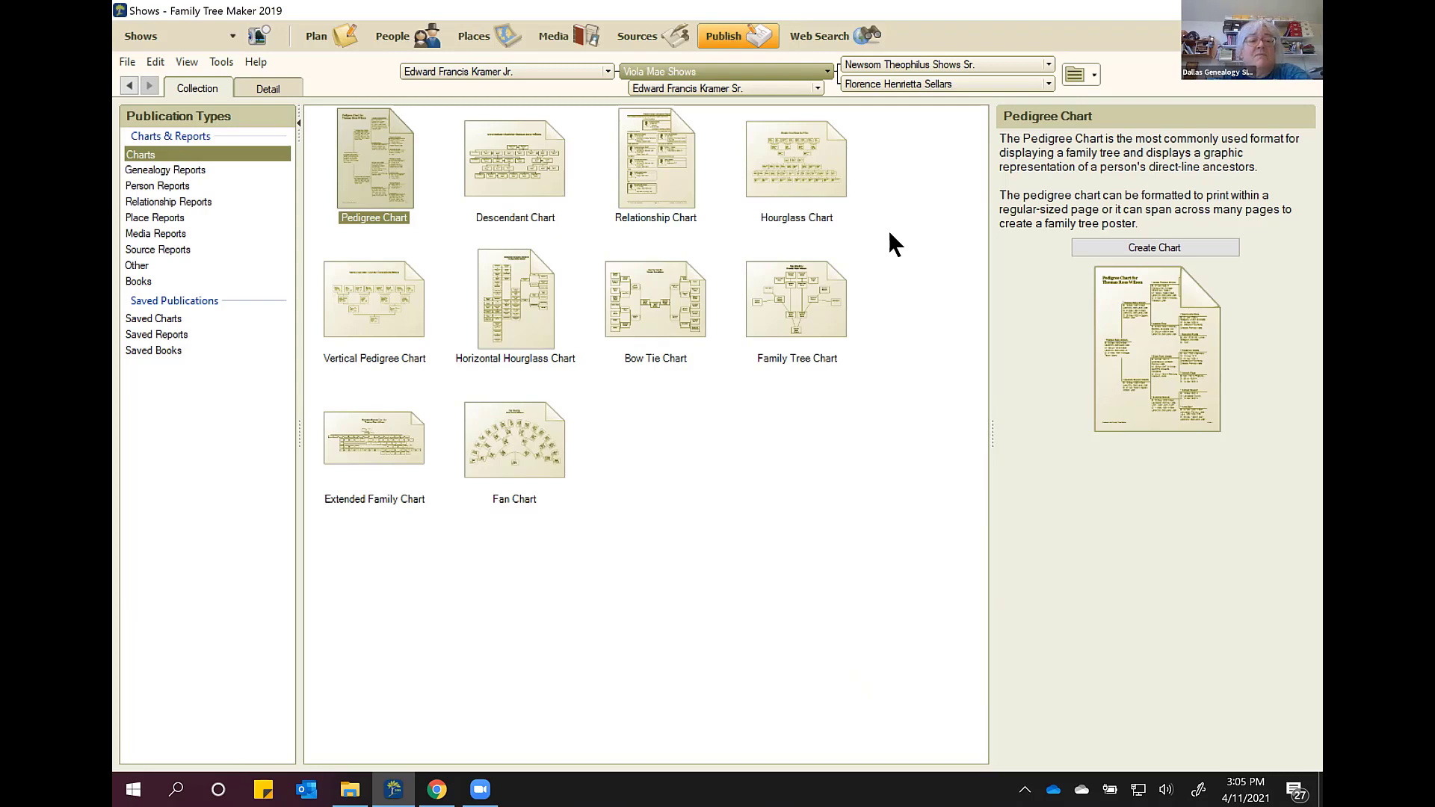
pyautogui.click(1154, 248)
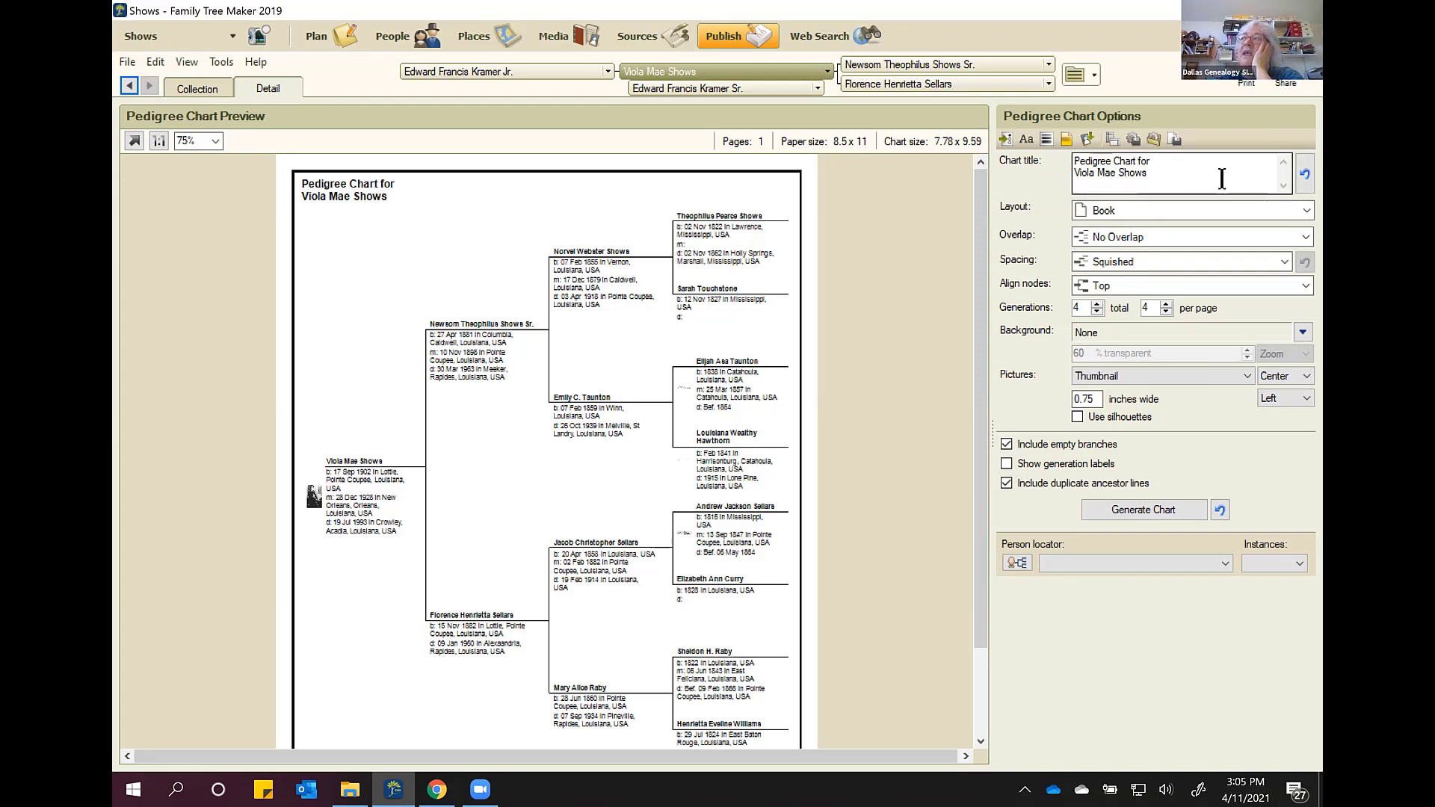
pyautogui.moveTo(1217, 177); pyautogui.dragTo(1007, 157)
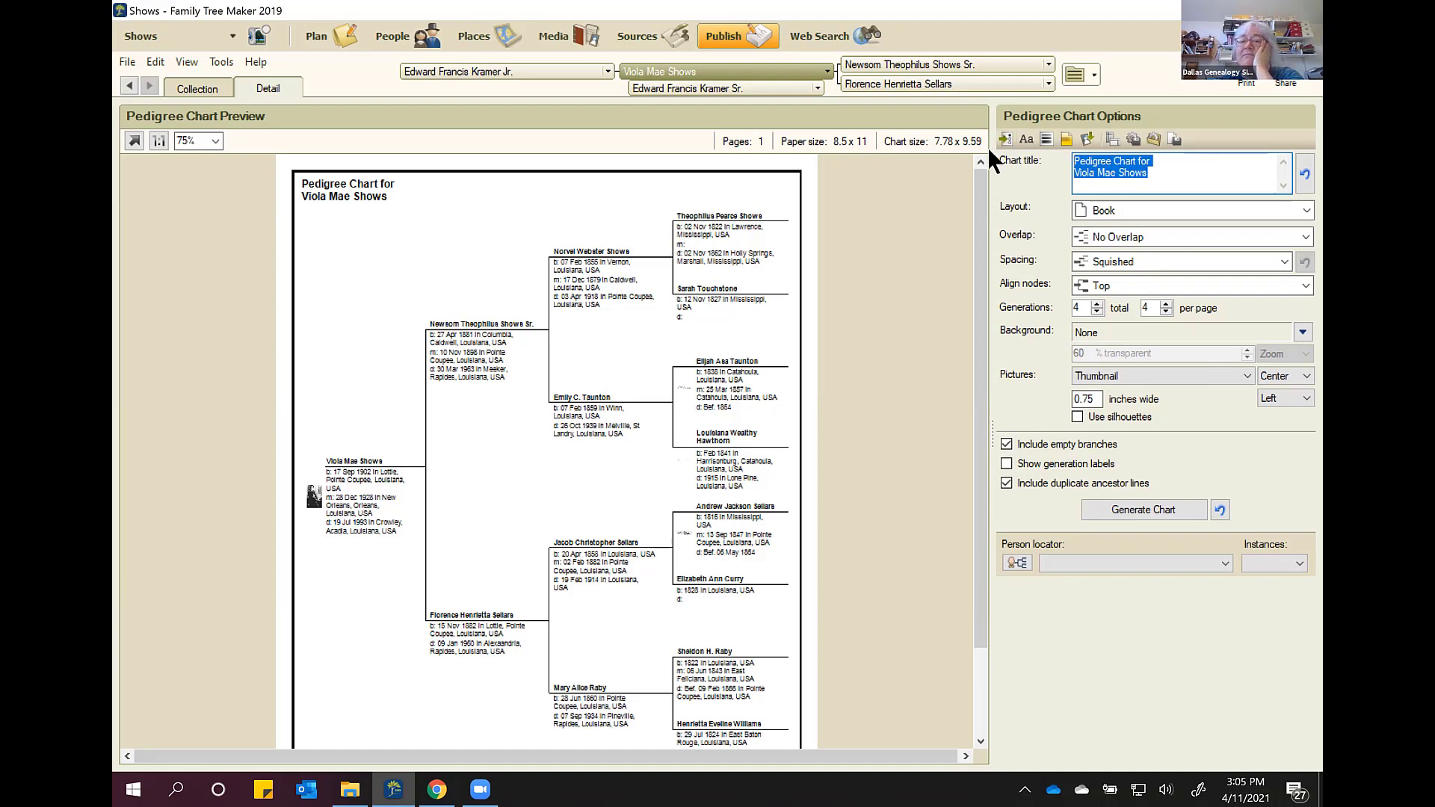
pyautogui.click(1238, 208)
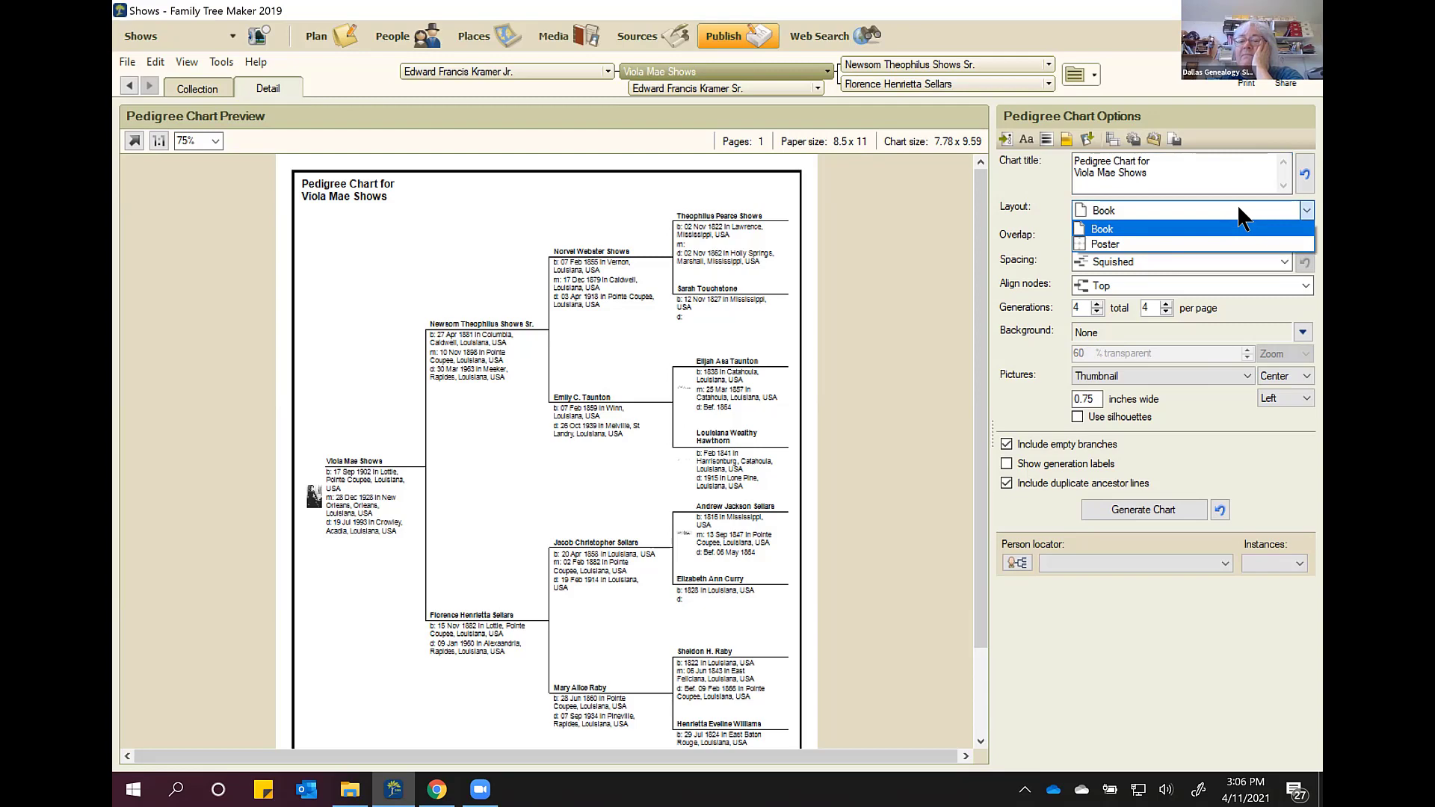
# Step: Switch the pedigree chart to the Poster layout, spanning 2 pages at 13.53 x 9.76
pyautogui.click(1114, 245)
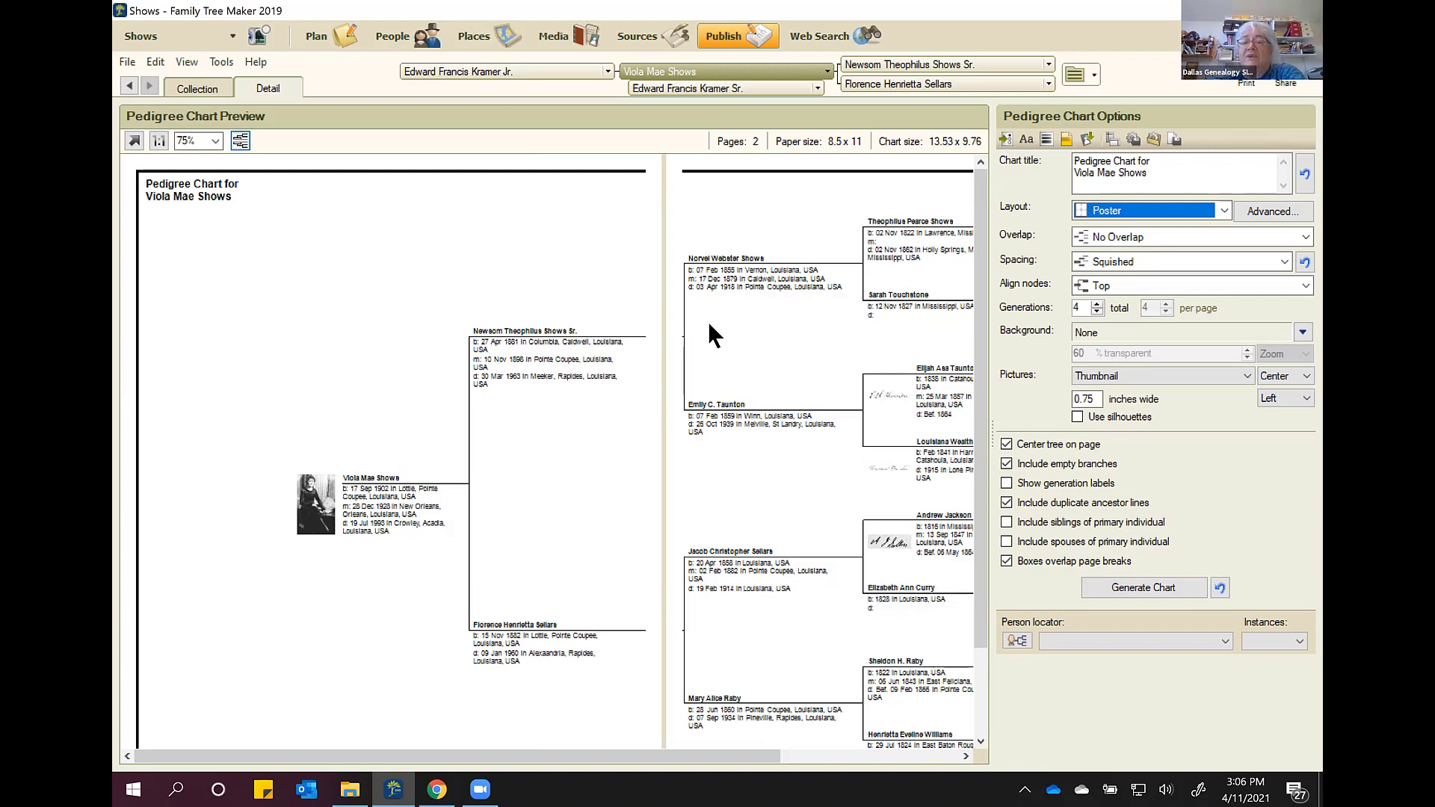
# Step: Restore the one-page 8.5 x 11 Book layout and view the chart's Background options
pyautogui.click(1225, 212)
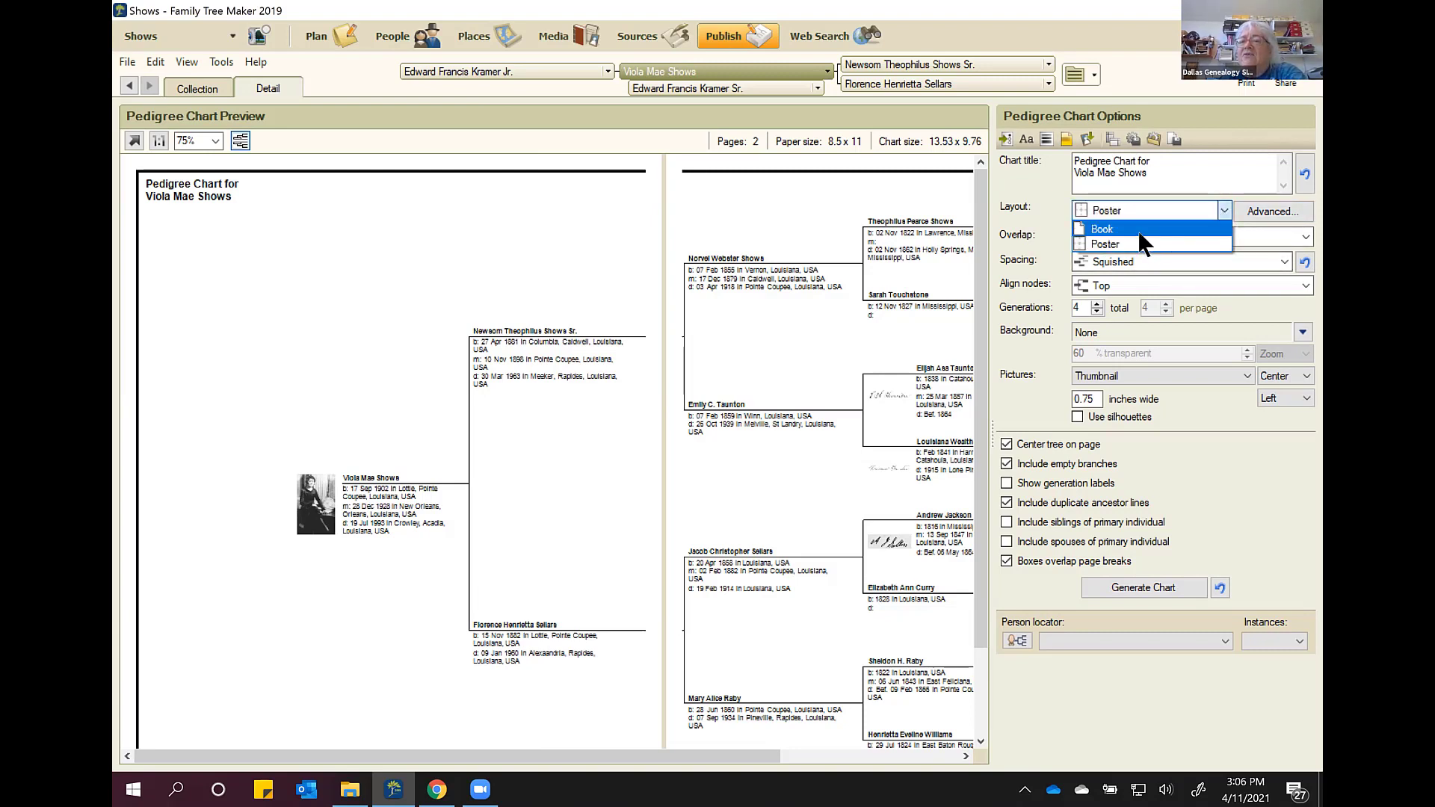
pyautogui.click(1138, 231)
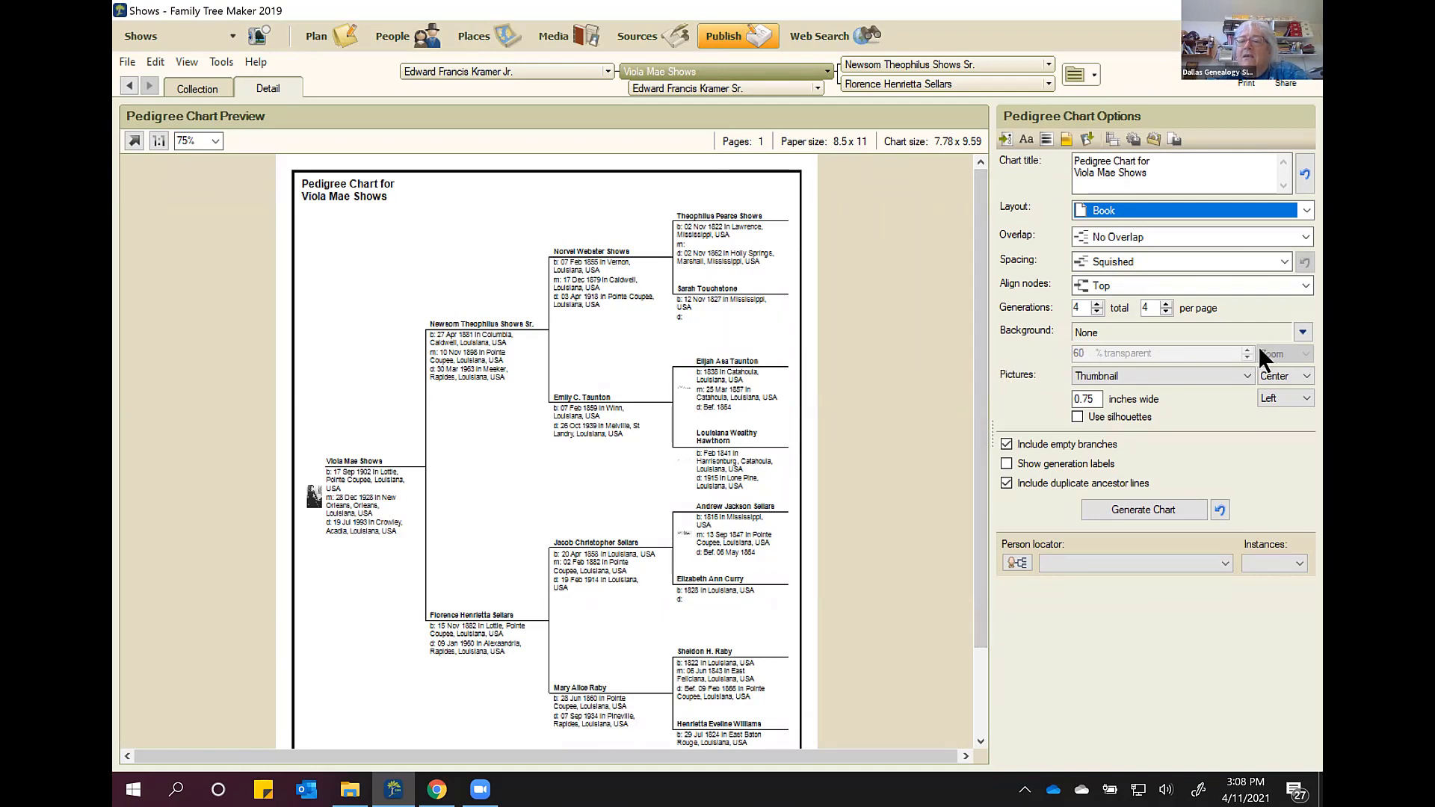
pyautogui.click(1302, 334)
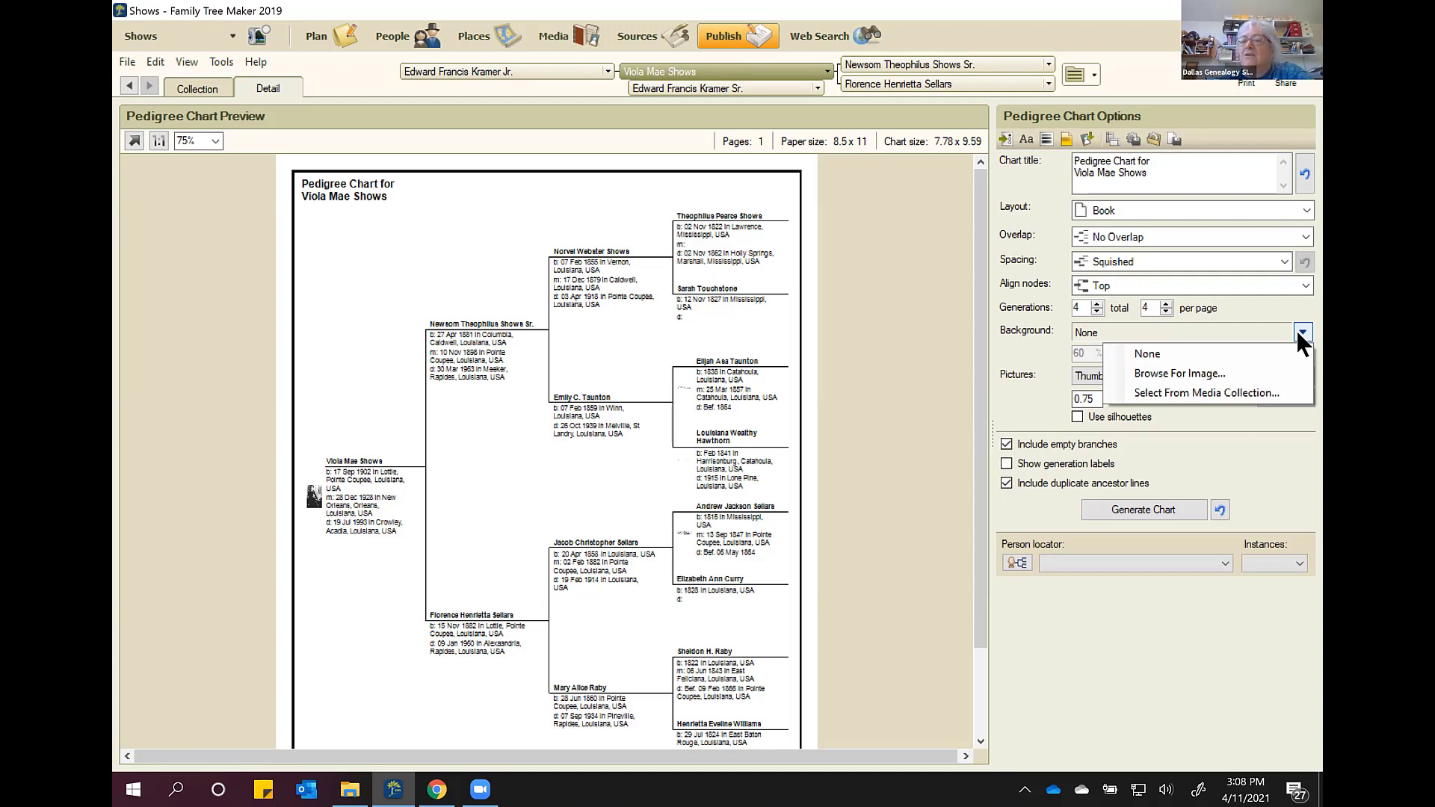
# Step: Browse for a background image and choose Aqueduct from the Architecture folder
pyautogui.click(1213, 379)
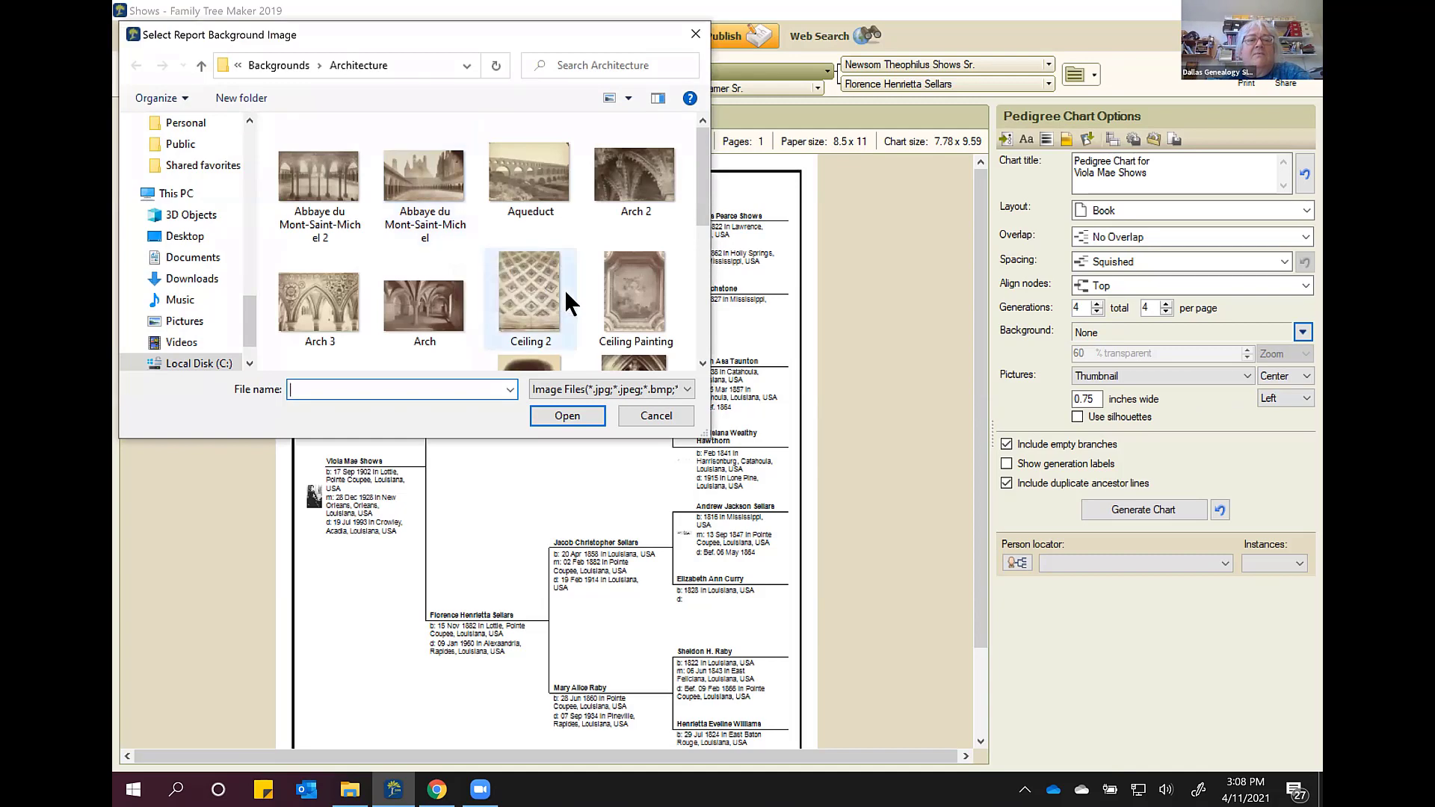
pyautogui.scroll(-1, 563, 257)
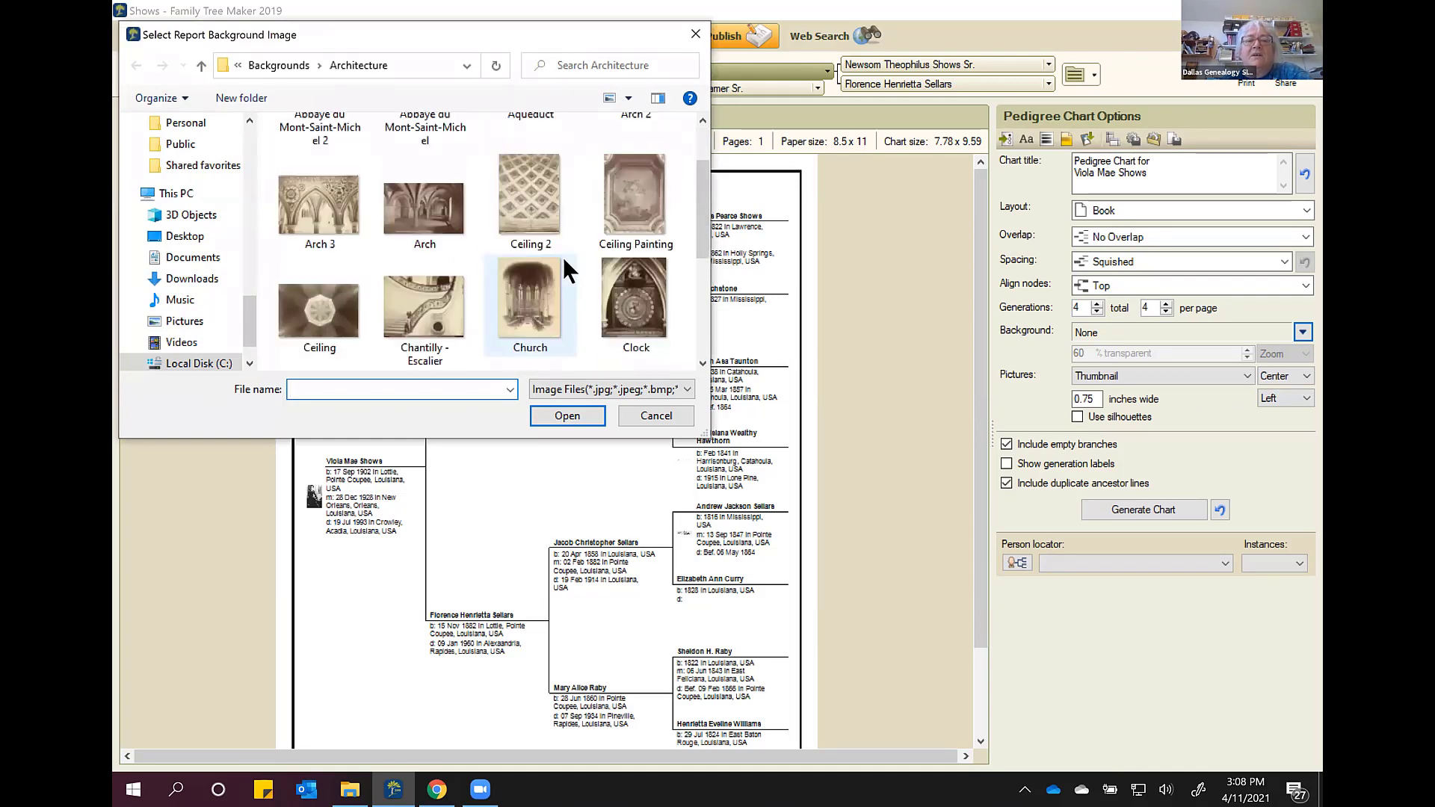
pyautogui.scroll(-1, 564, 257)
pyautogui.scroll(-1, 564, 257)
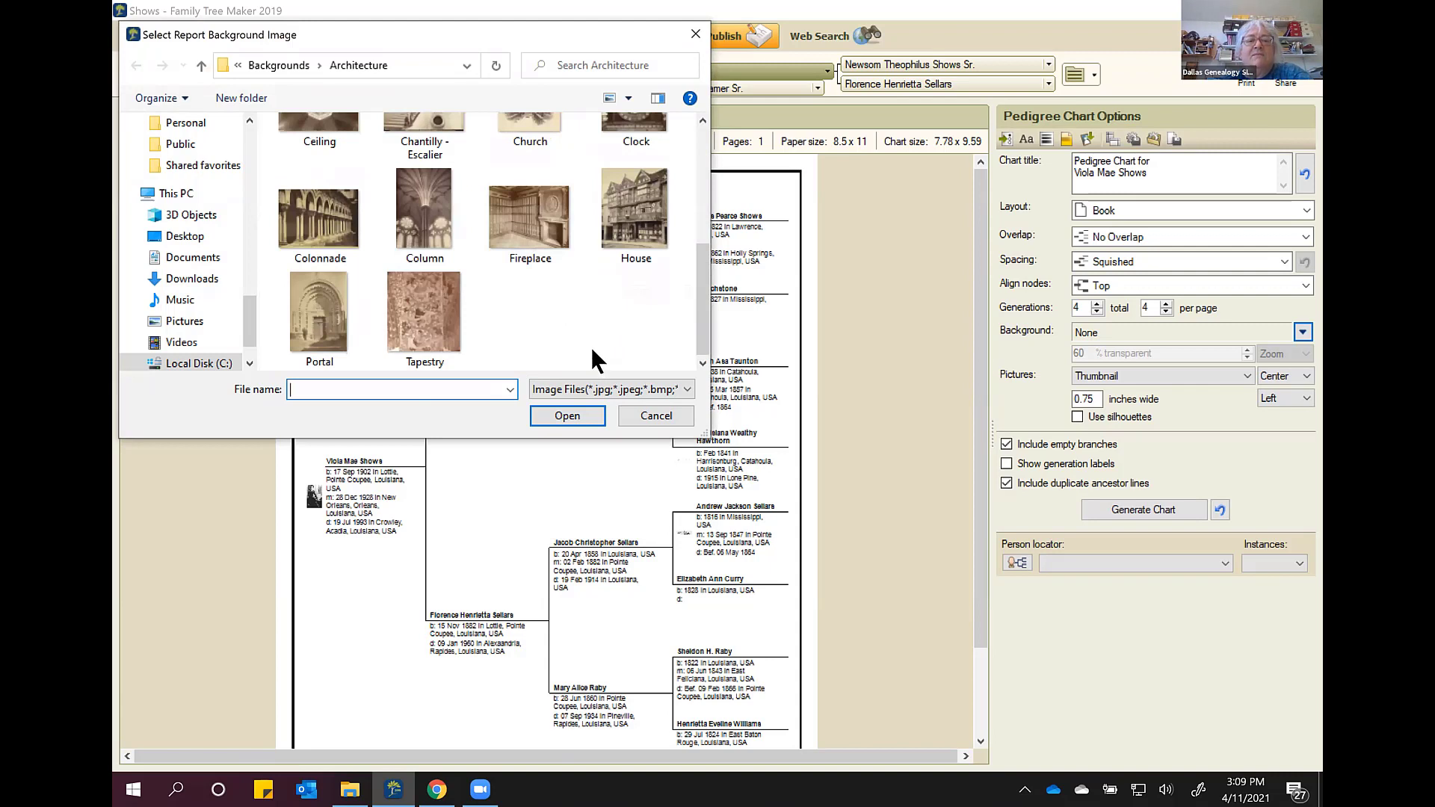
pyautogui.scroll(1, 588, 338)
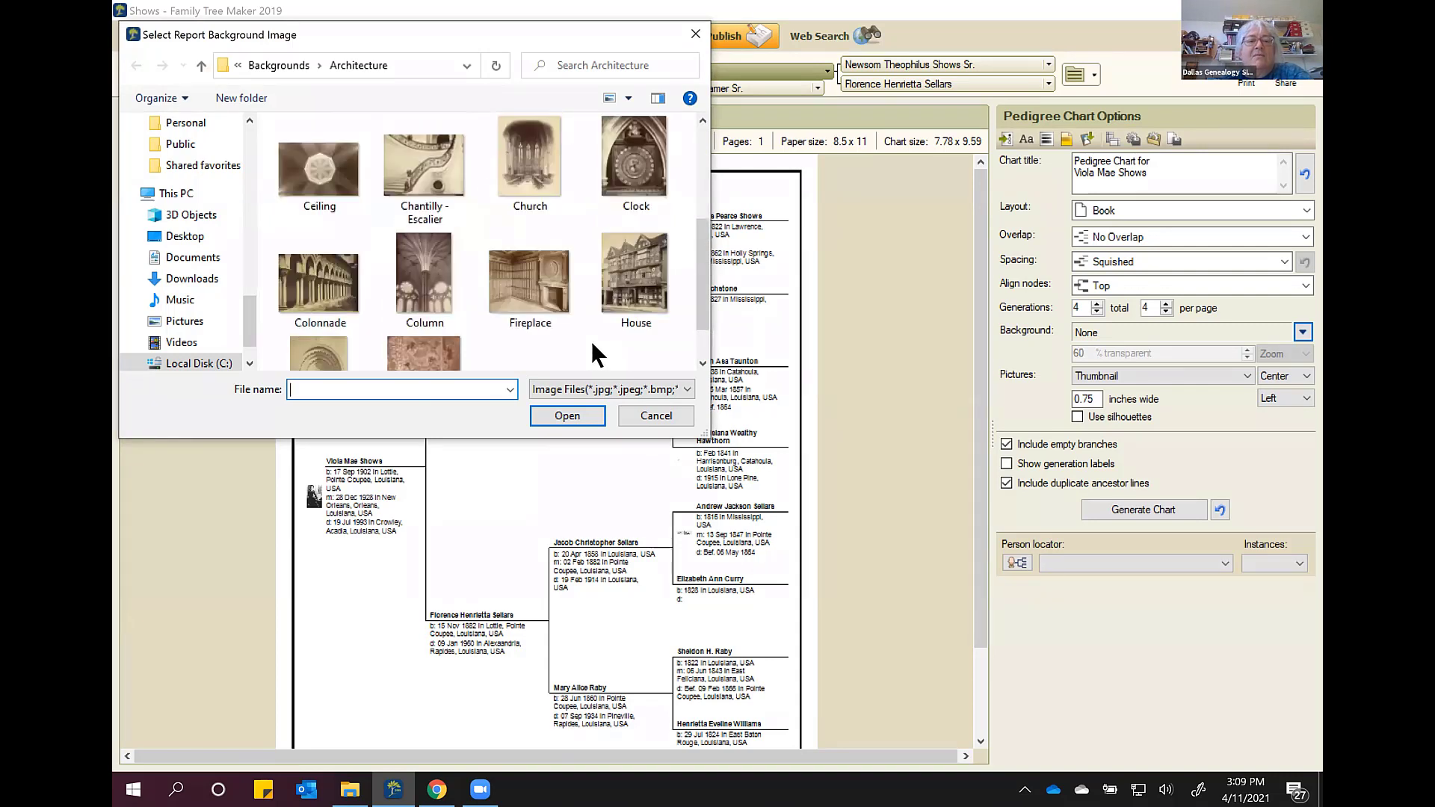
pyautogui.scroll(2, 589, 338)
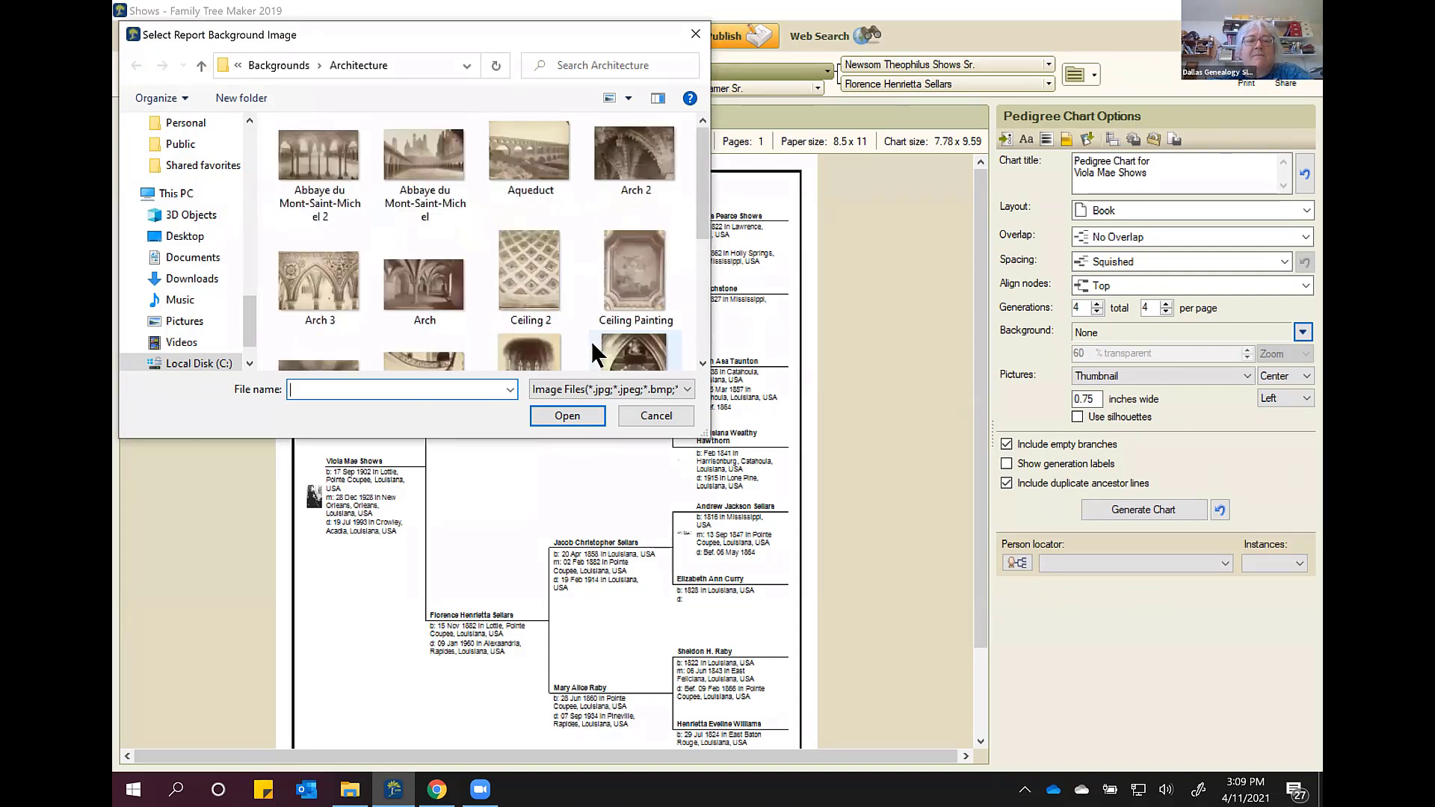
pyautogui.click(549, 183)
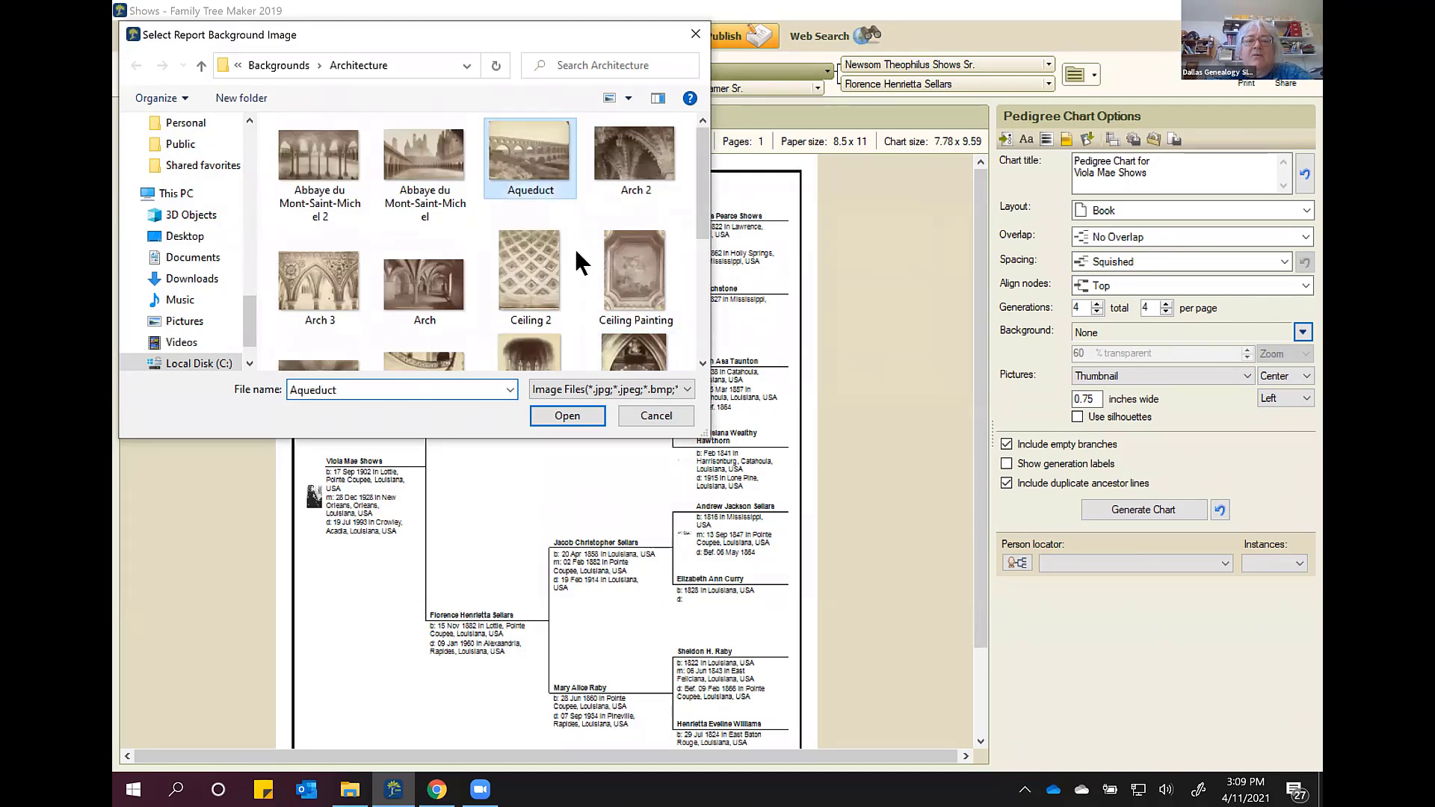
# Step: Apply the Aqueduct image as the chart background and set it 80% transparent
pyautogui.click(568, 415)
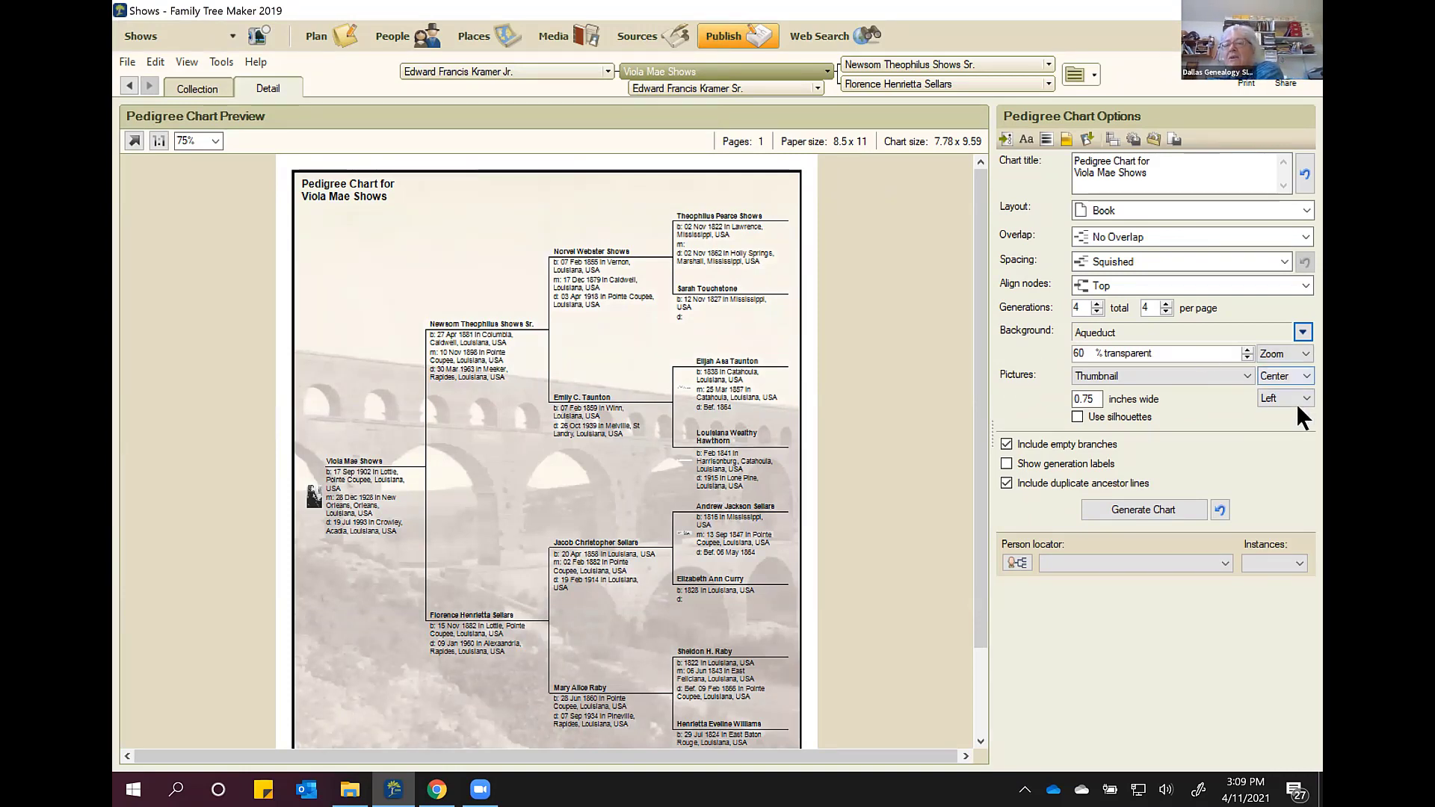
pyautogui.click(1246, 349)
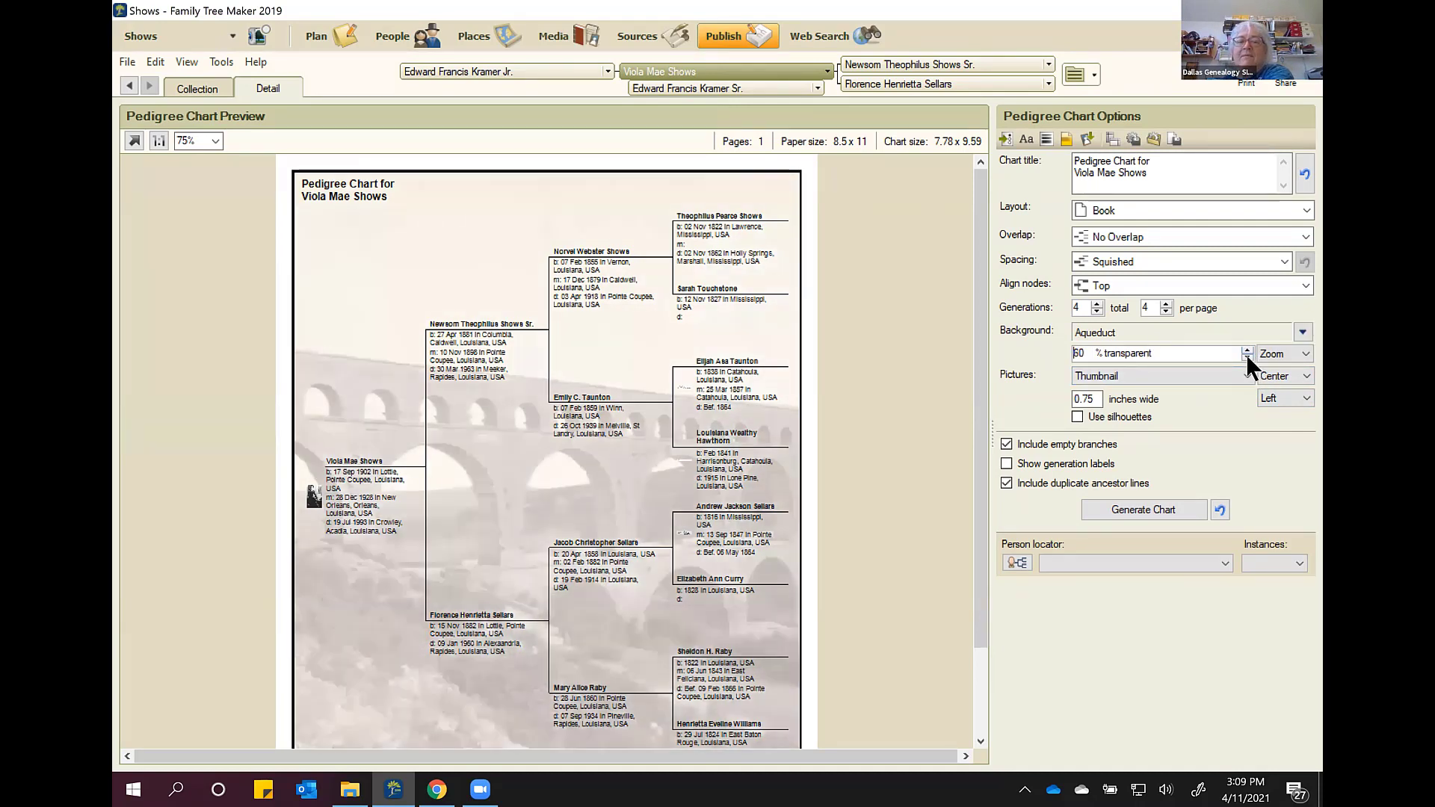
pyautogui.click(1245, 354)
pyautogui.click(1245, 354)
pyautogui.click(1245, 347)
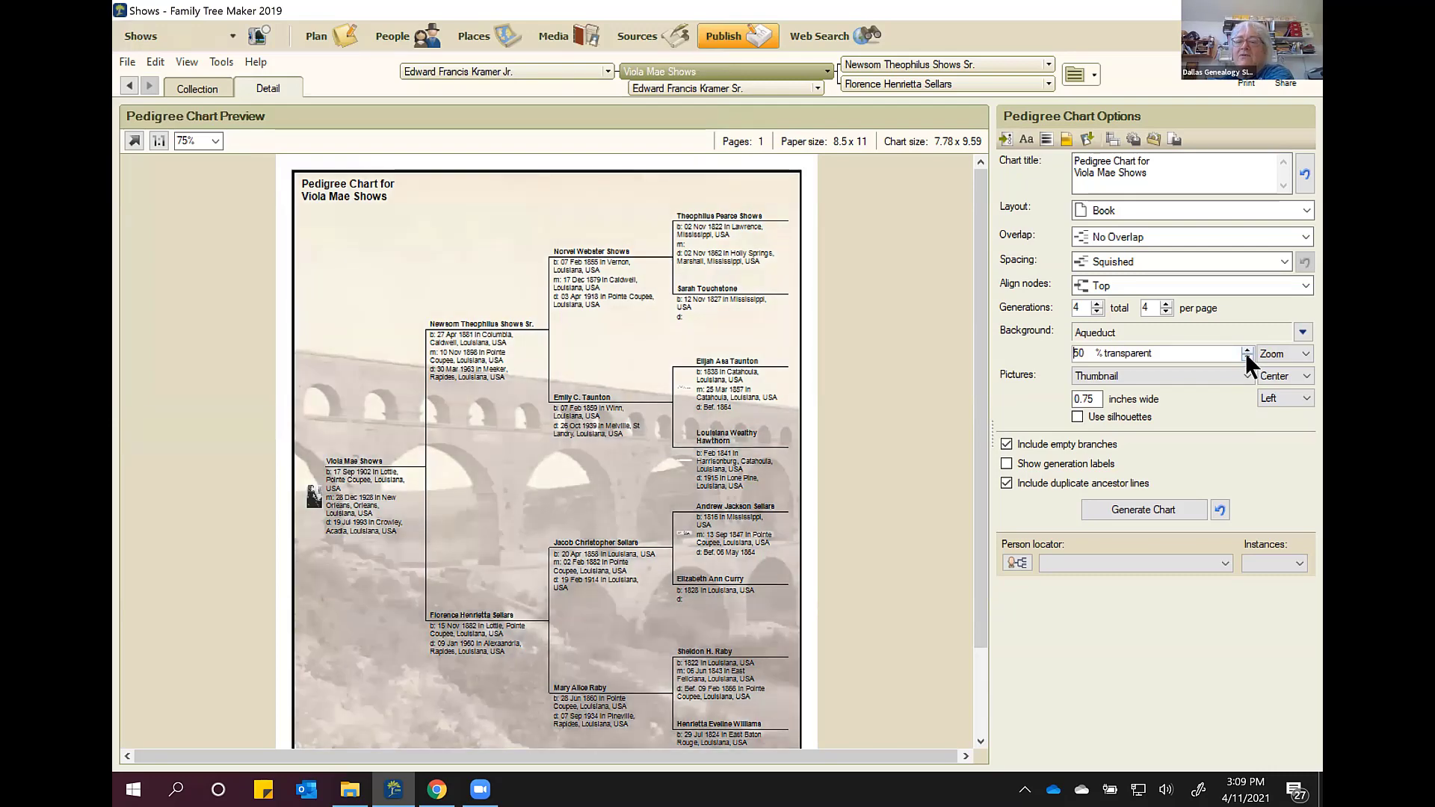
pyautogui.click(1246, 347)
pyautogui.click(1247, 347)
pyautogui.click(1247, 348)
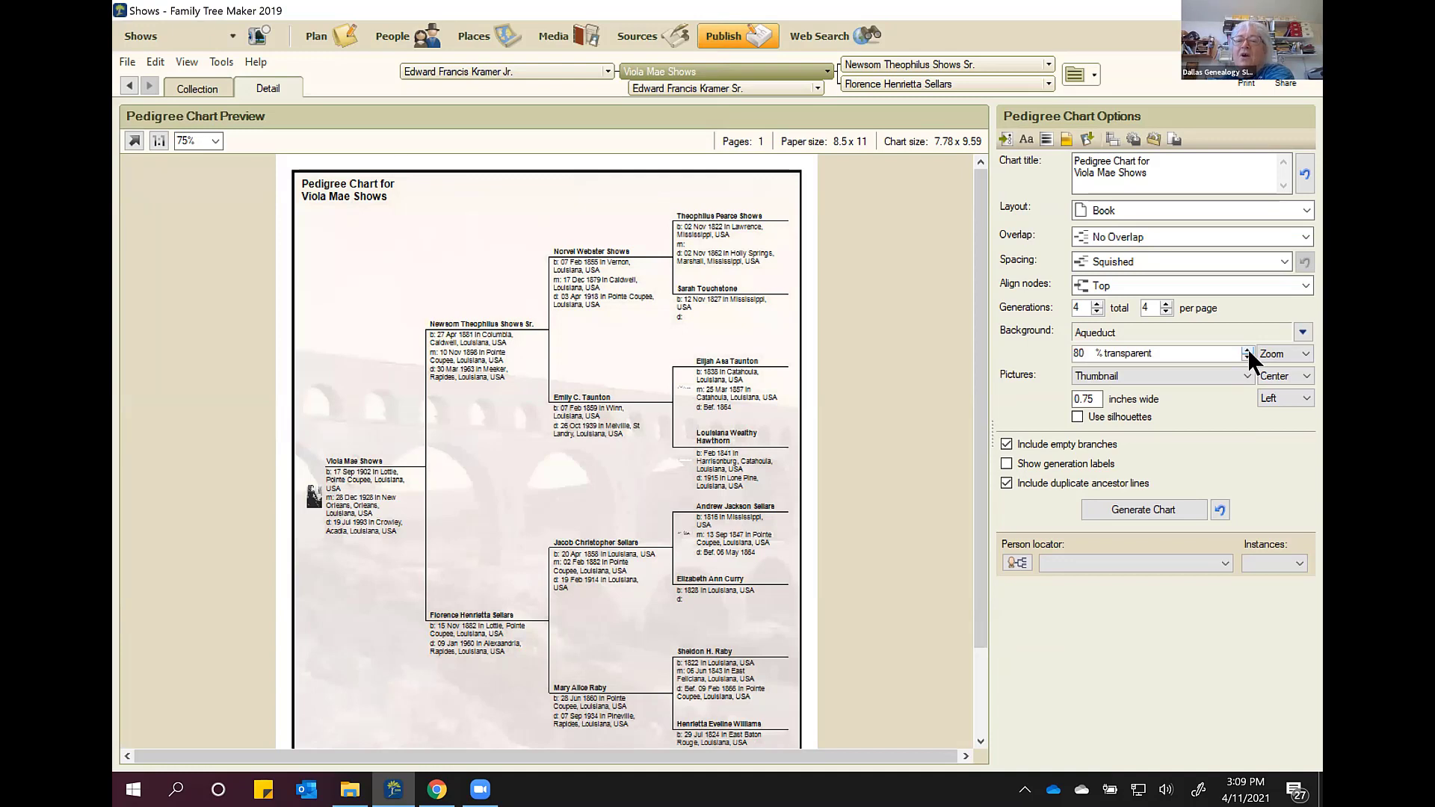
pyautogui.click(1248, 349)
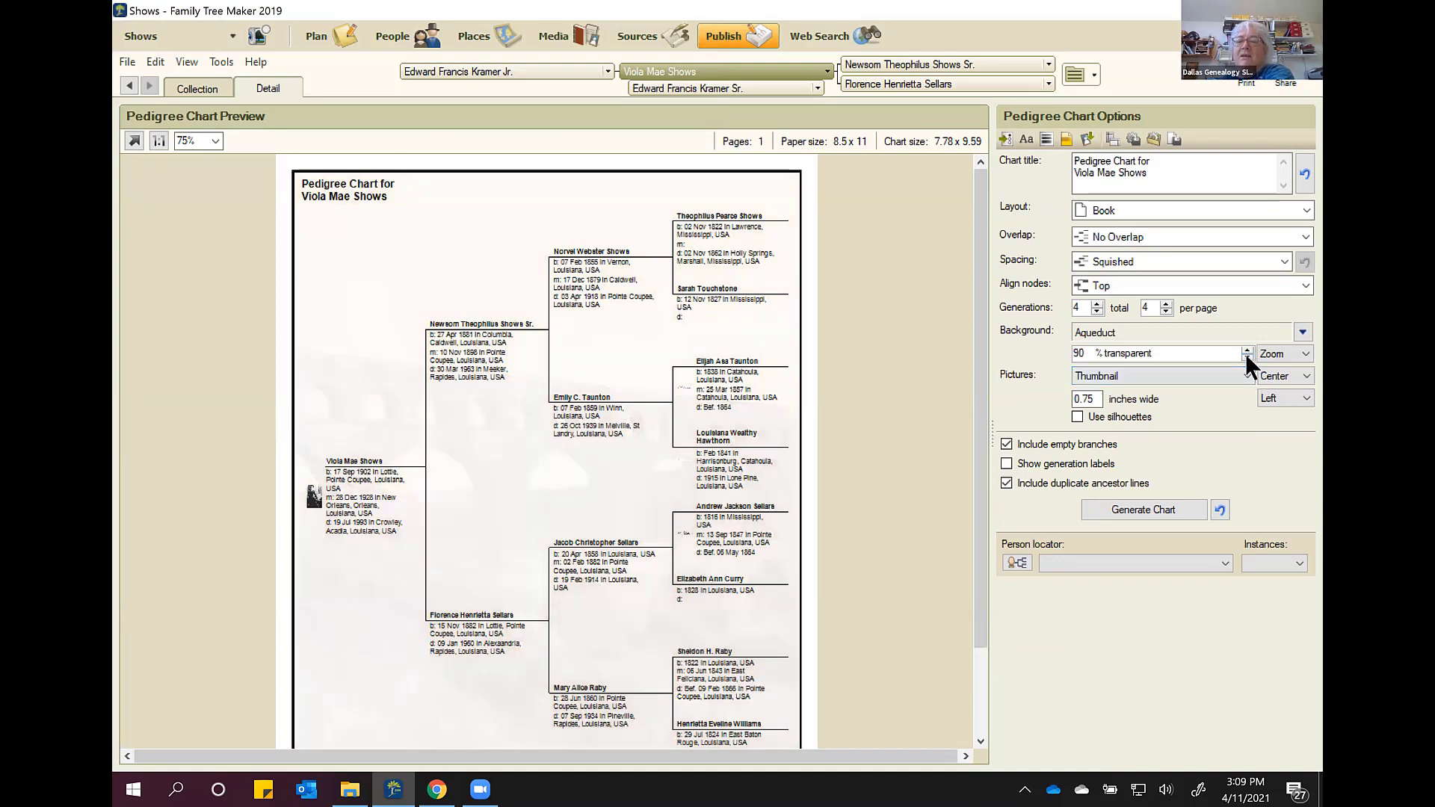
pyautogui.click(1246, 355)
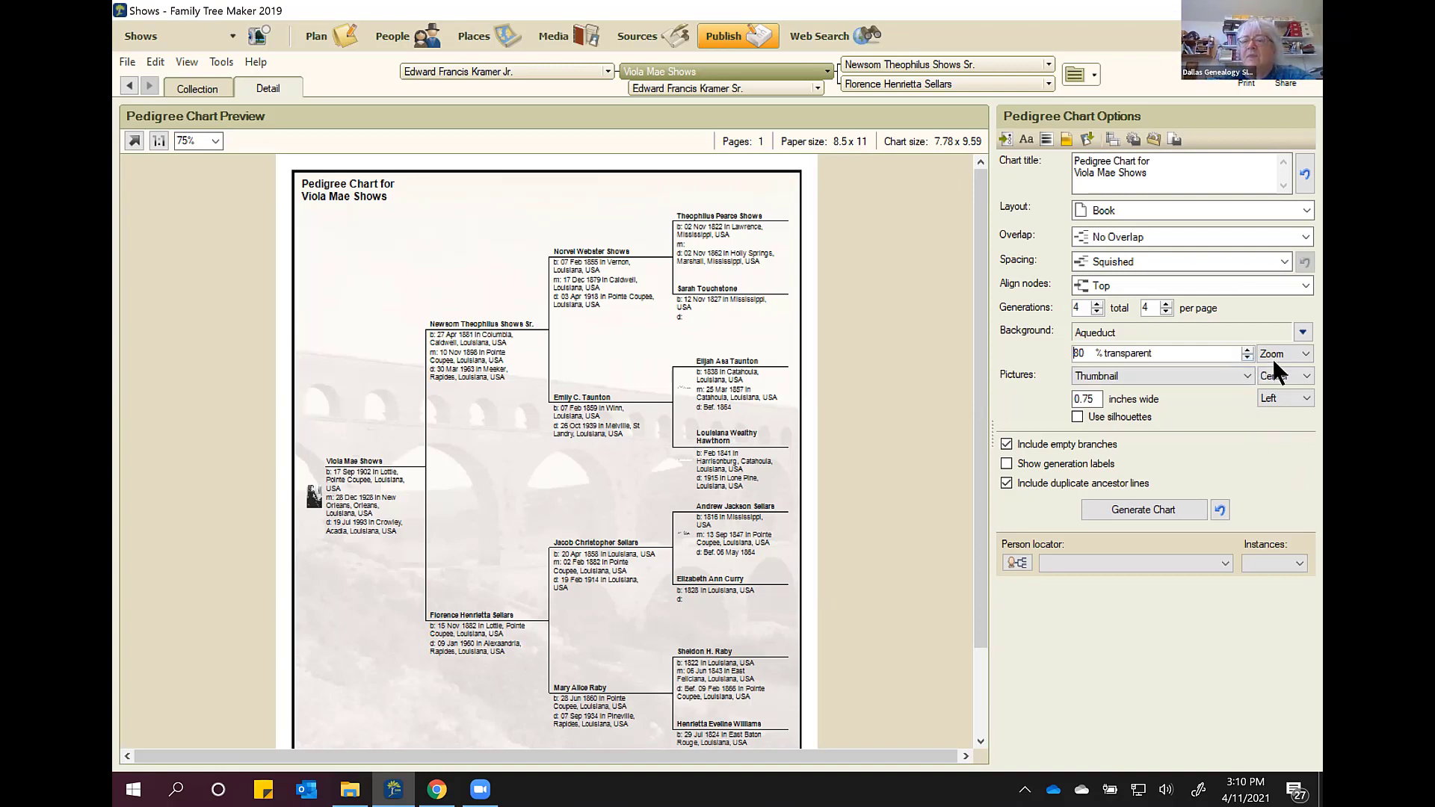
# Step: Set the background to None, turn on silhouettes, and exclude duplicate ancestor lines
pyautogui.click(1301, 333)
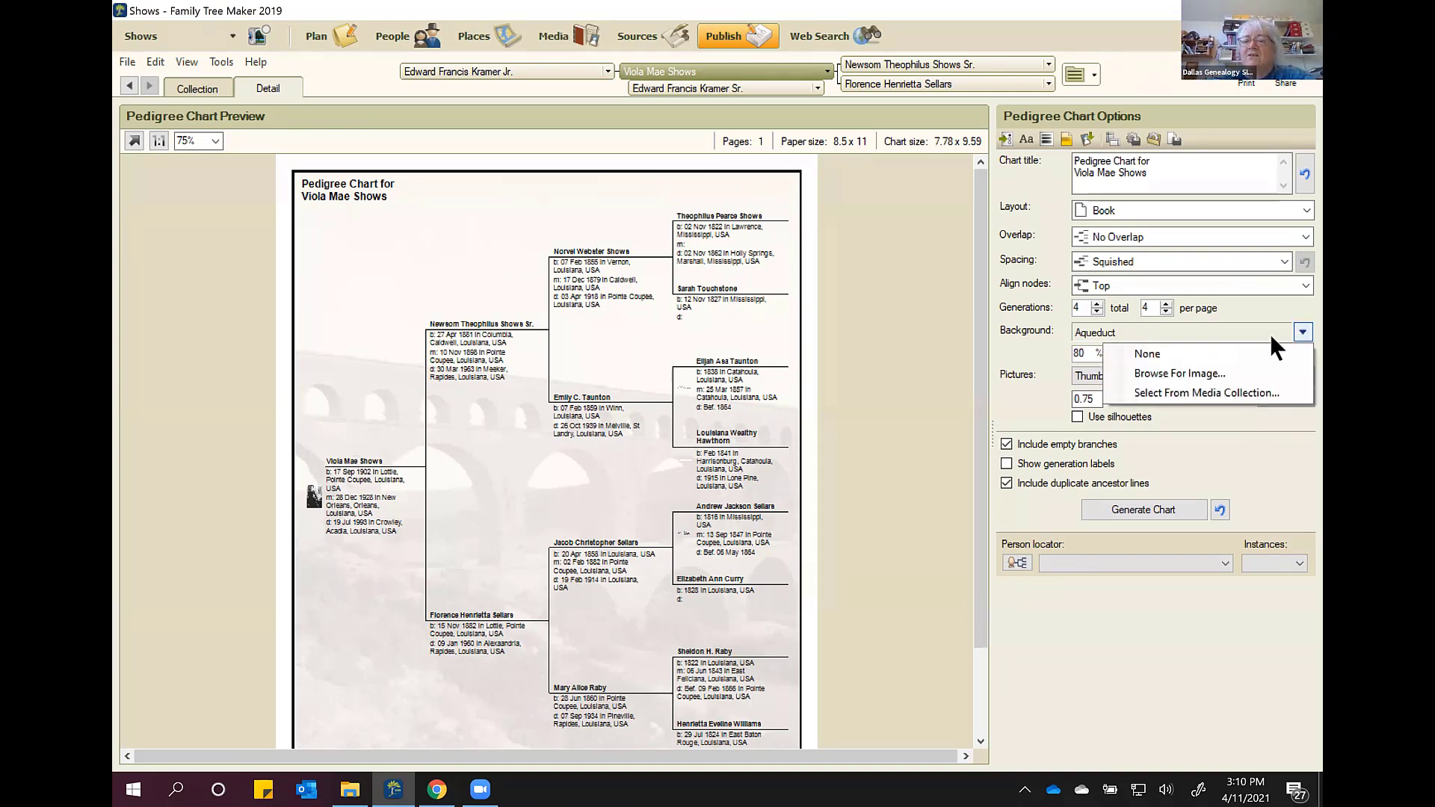
pyautogui.click(1151, 352)
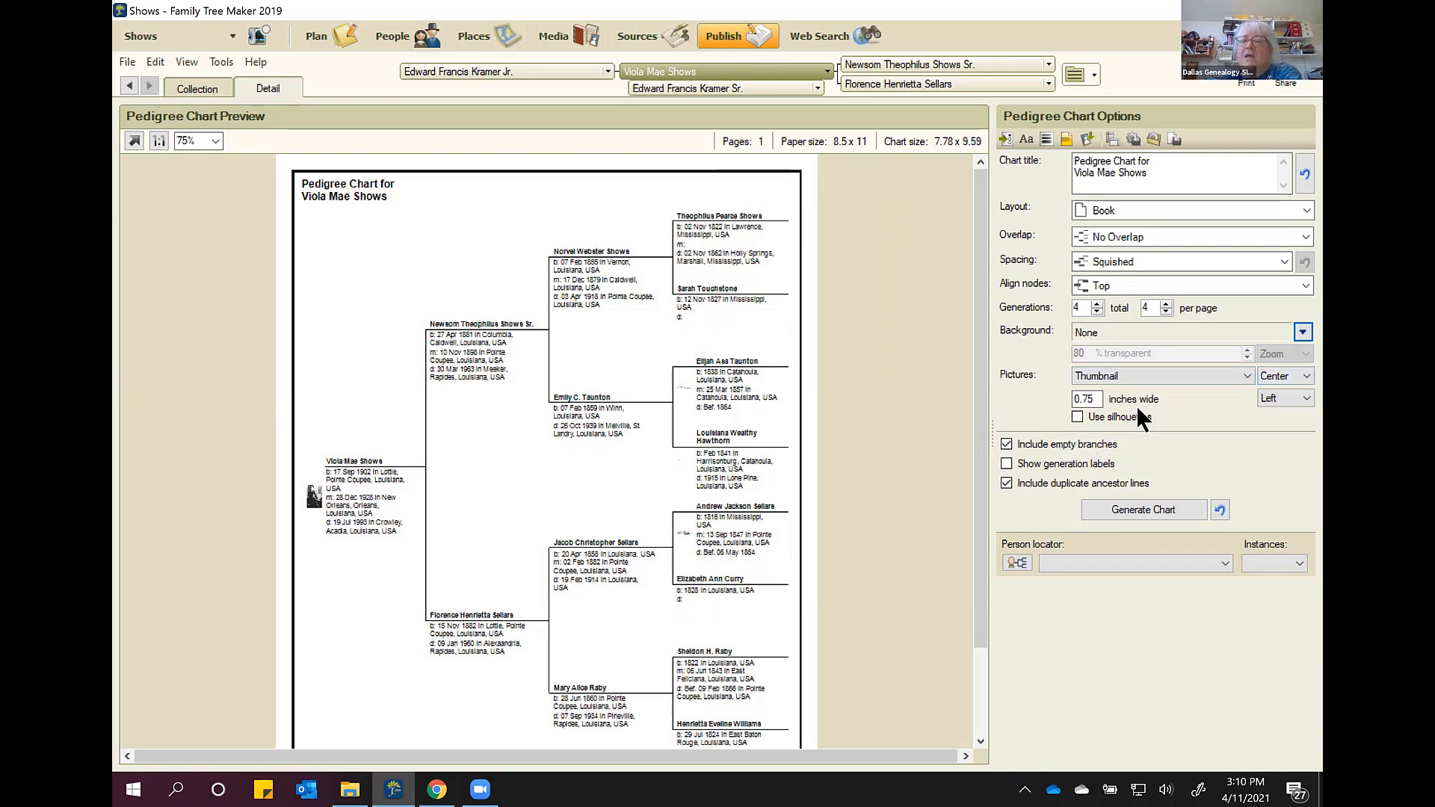
pyautogui.click(1077, 416)
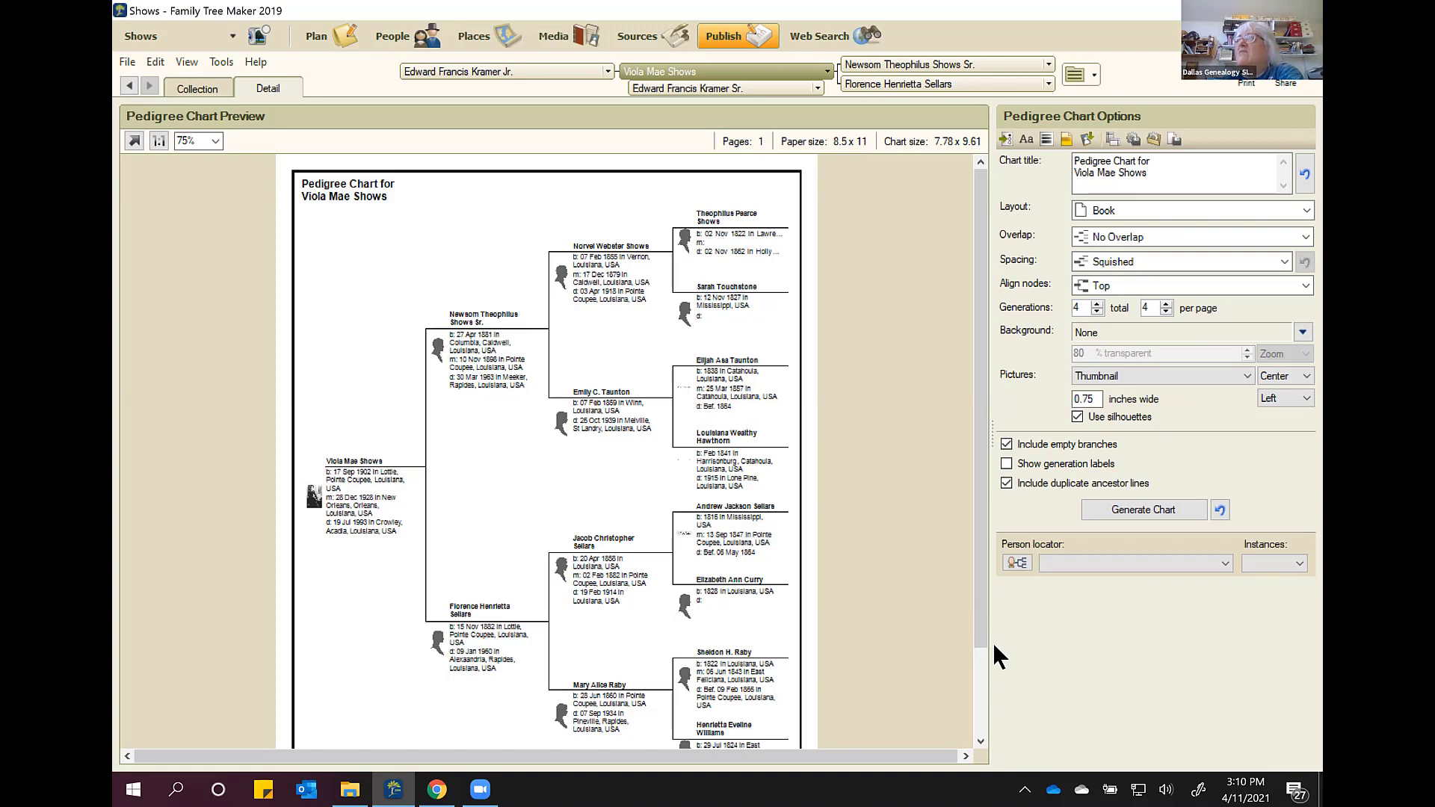
pyautogui.click(1005, 482)
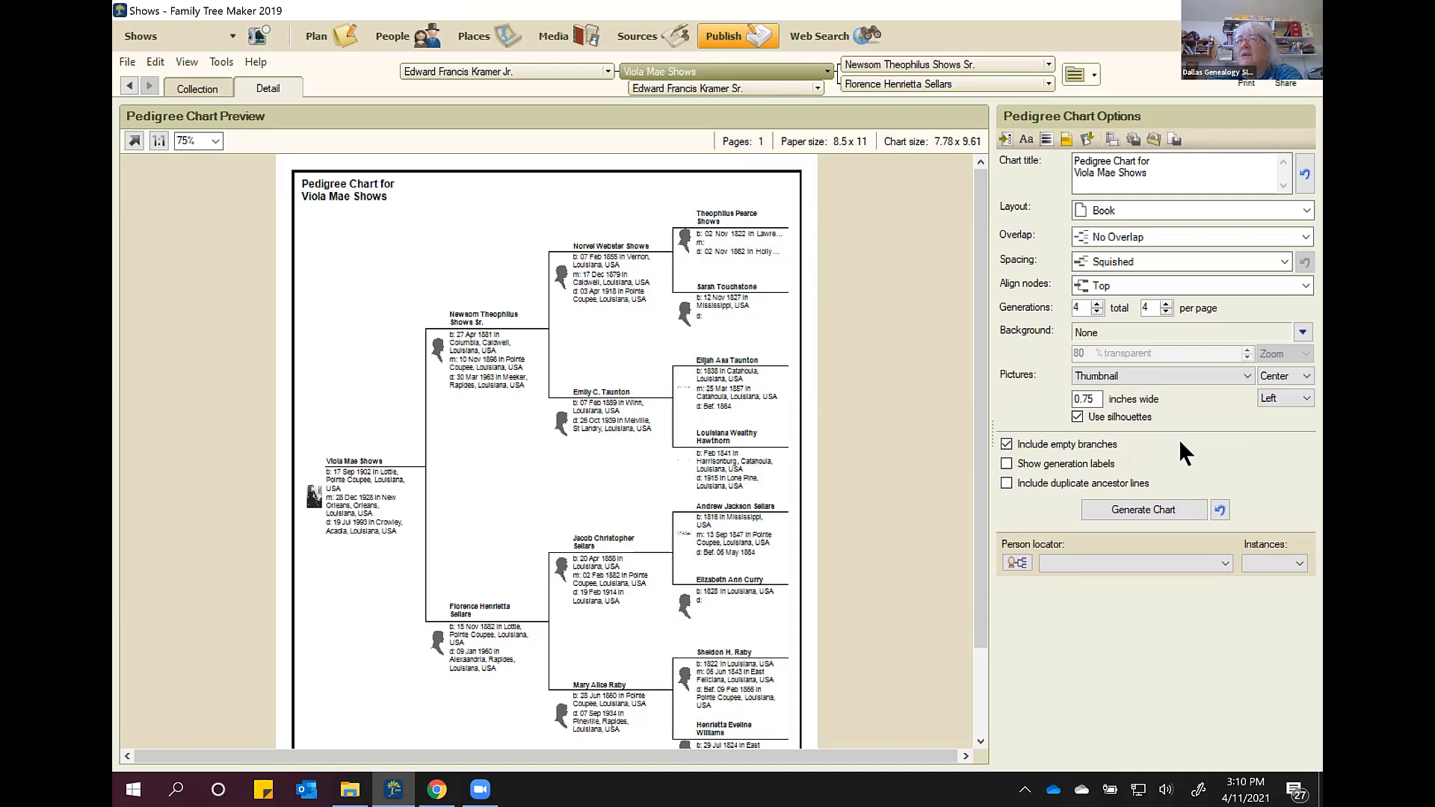
# Step: Exclude empty branches, show generation labels, and turn silhouettes off on the pedigree chart
pyautogui.click(1007, 443)
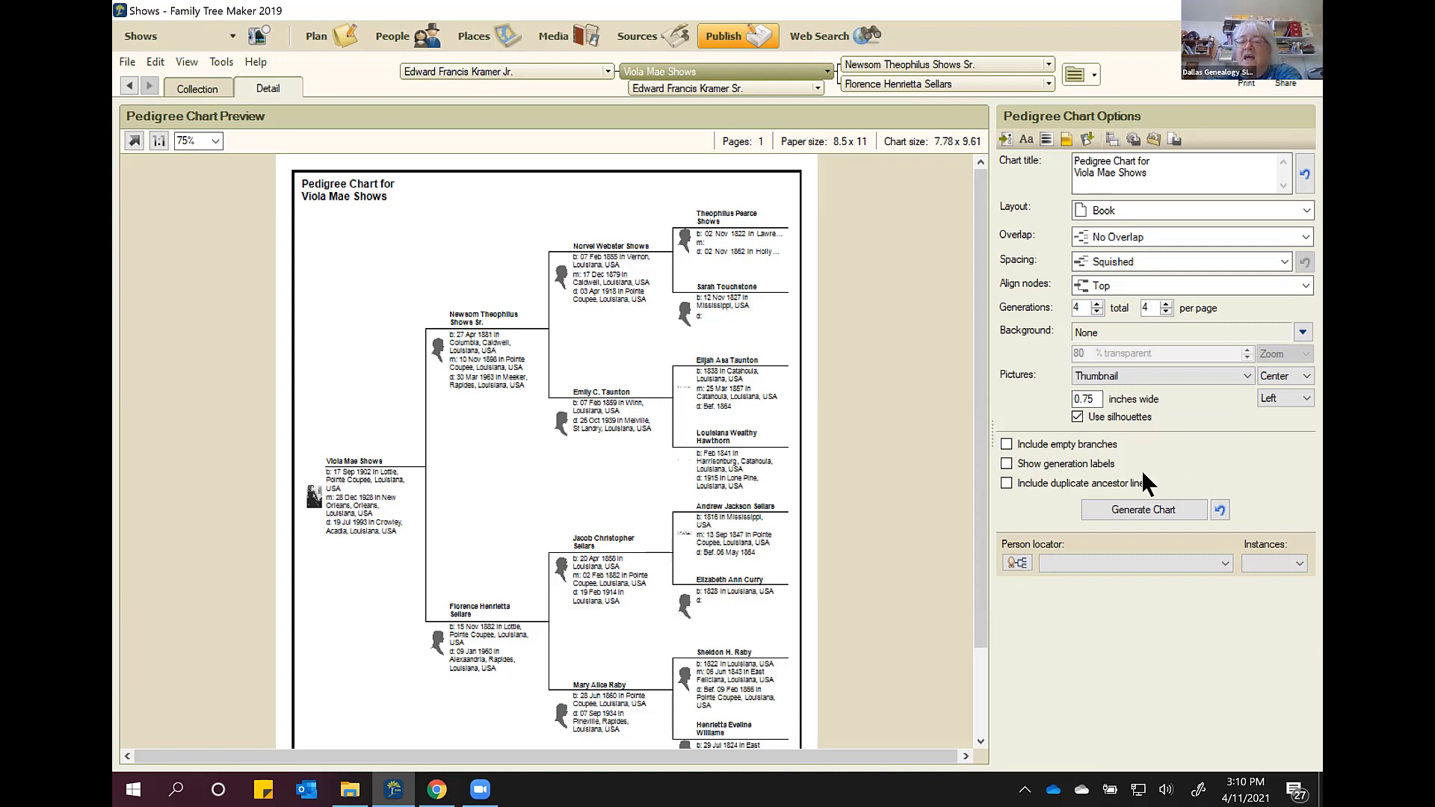
pyautogui.click(1007, 463)
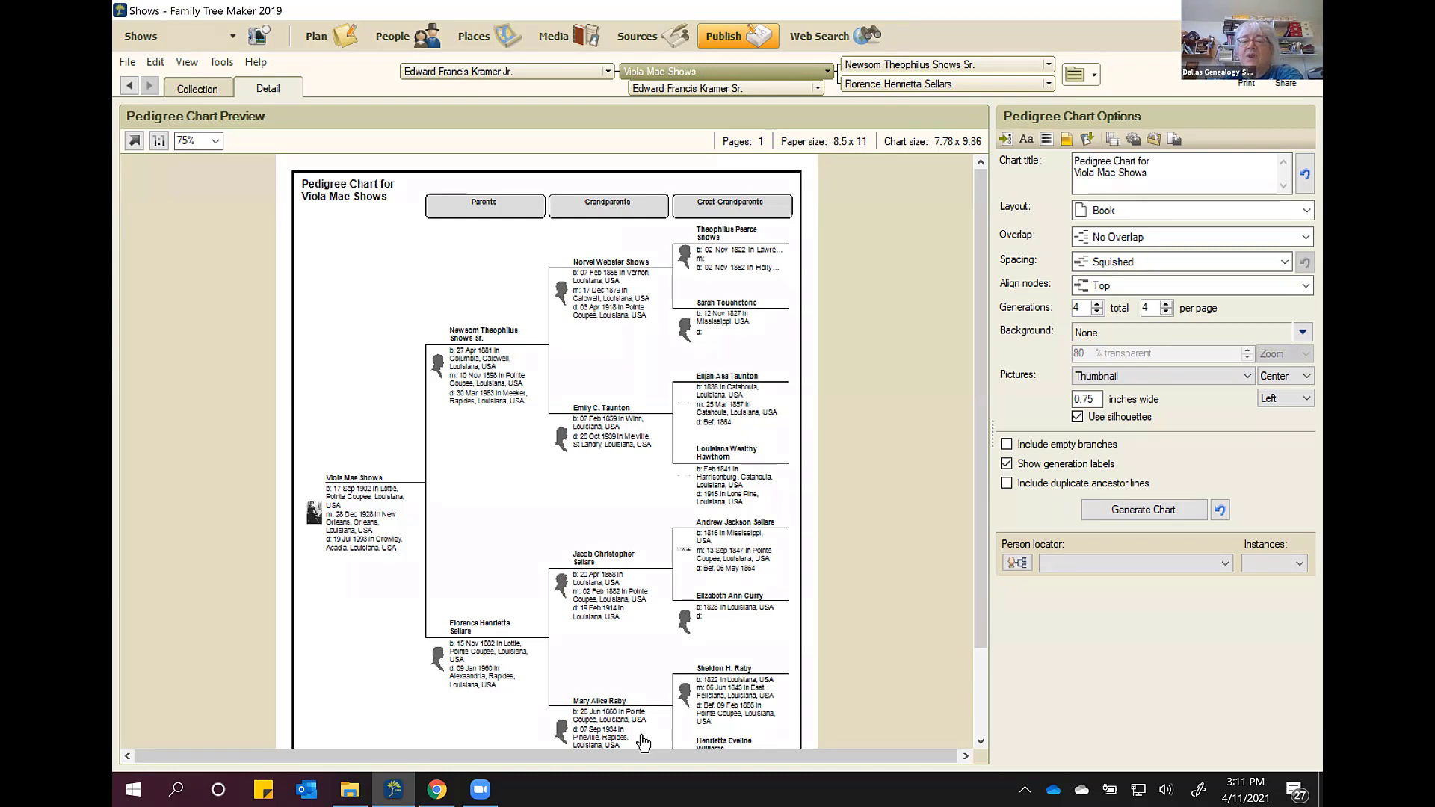
pyautogui.click(1078, 416)
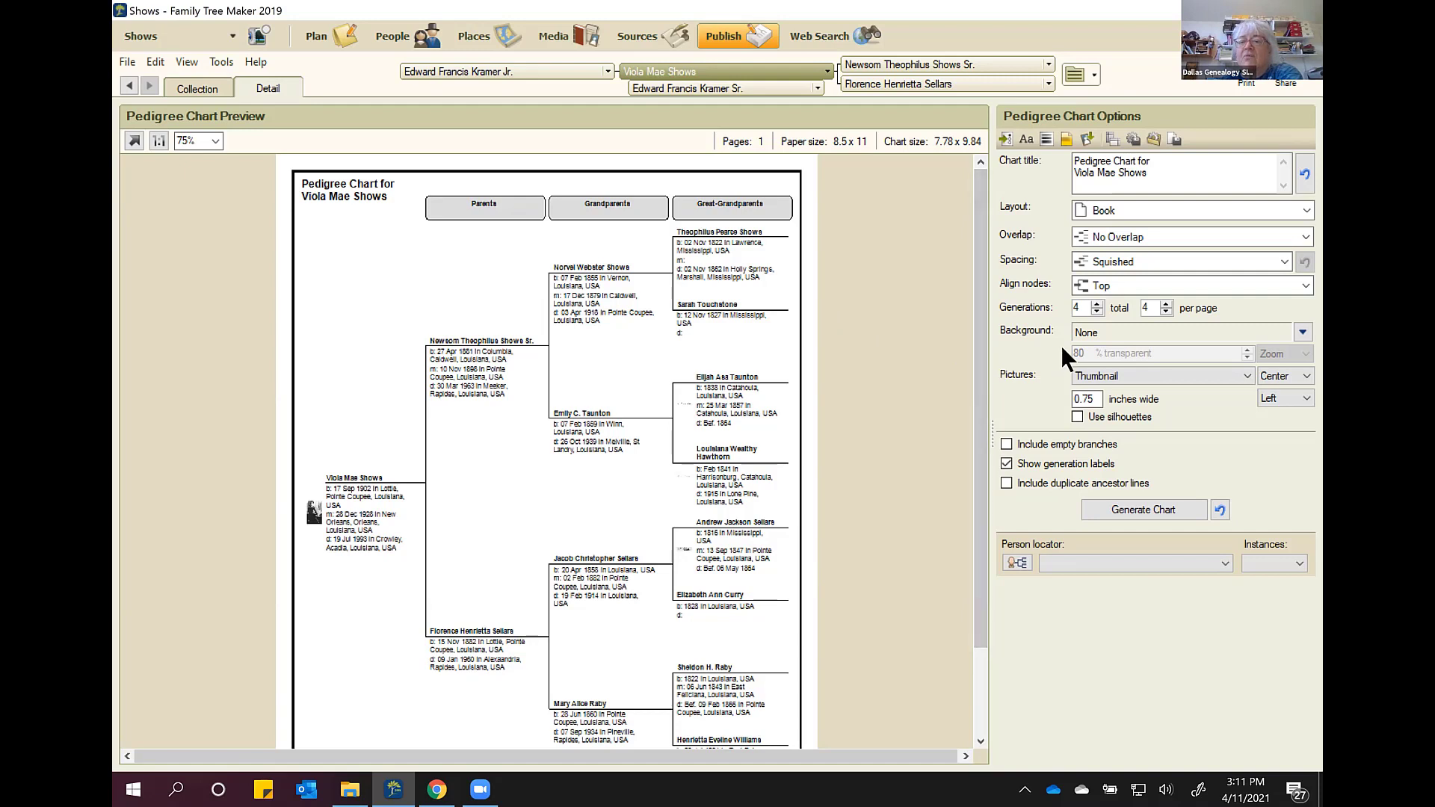
pyautogui.doubleClick(1082, 308)
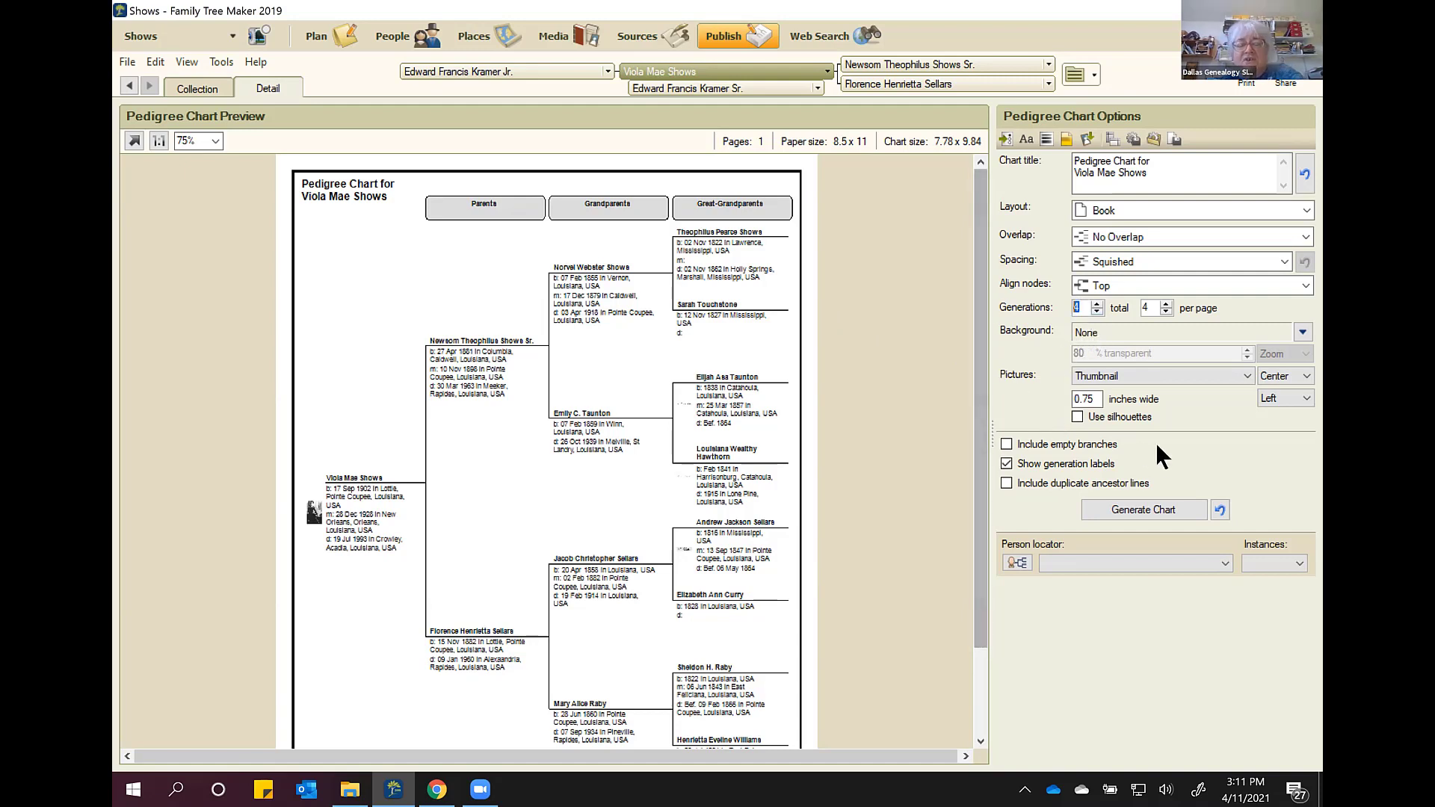
pyautogui.write('10')
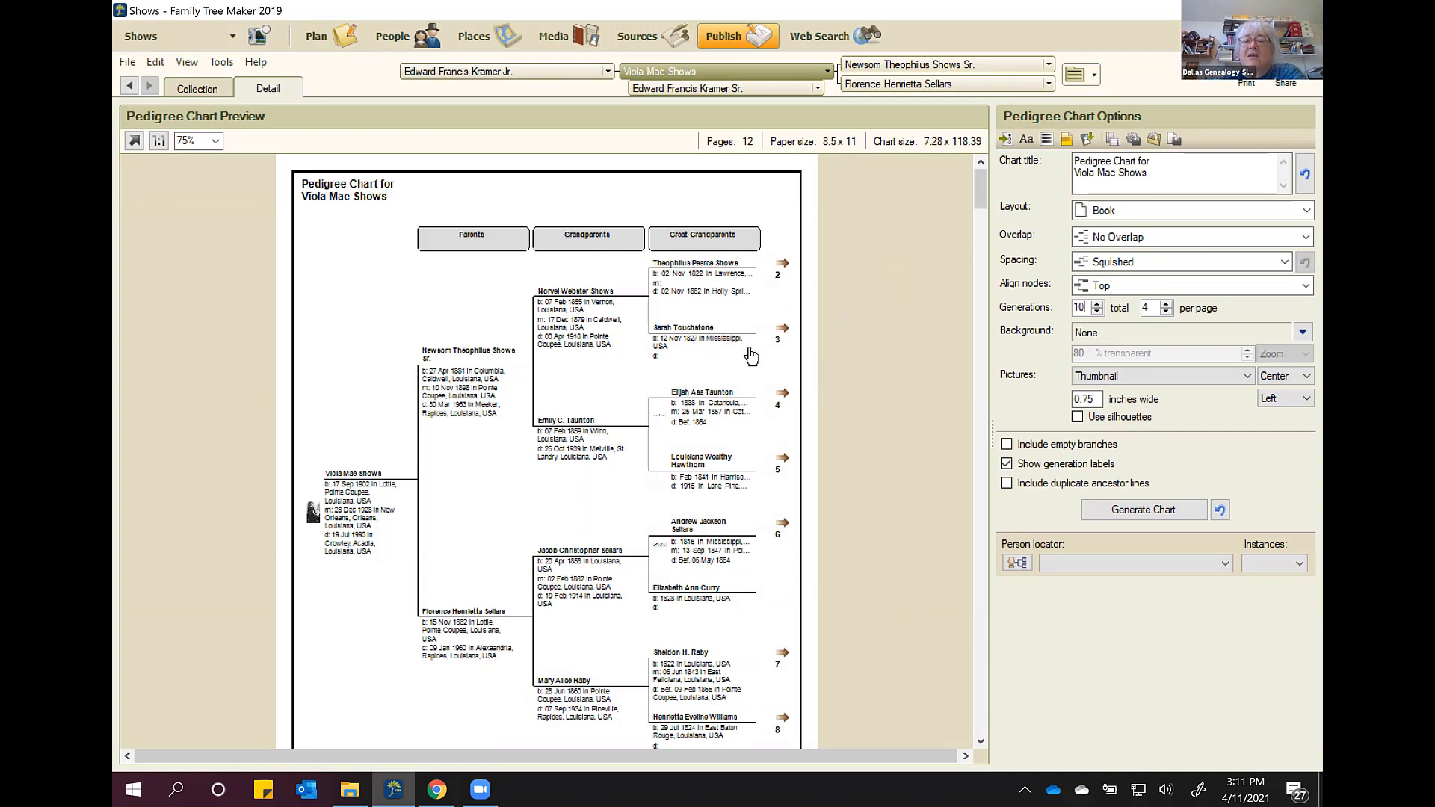
pyautogui.scroll(-1, 753, 358)
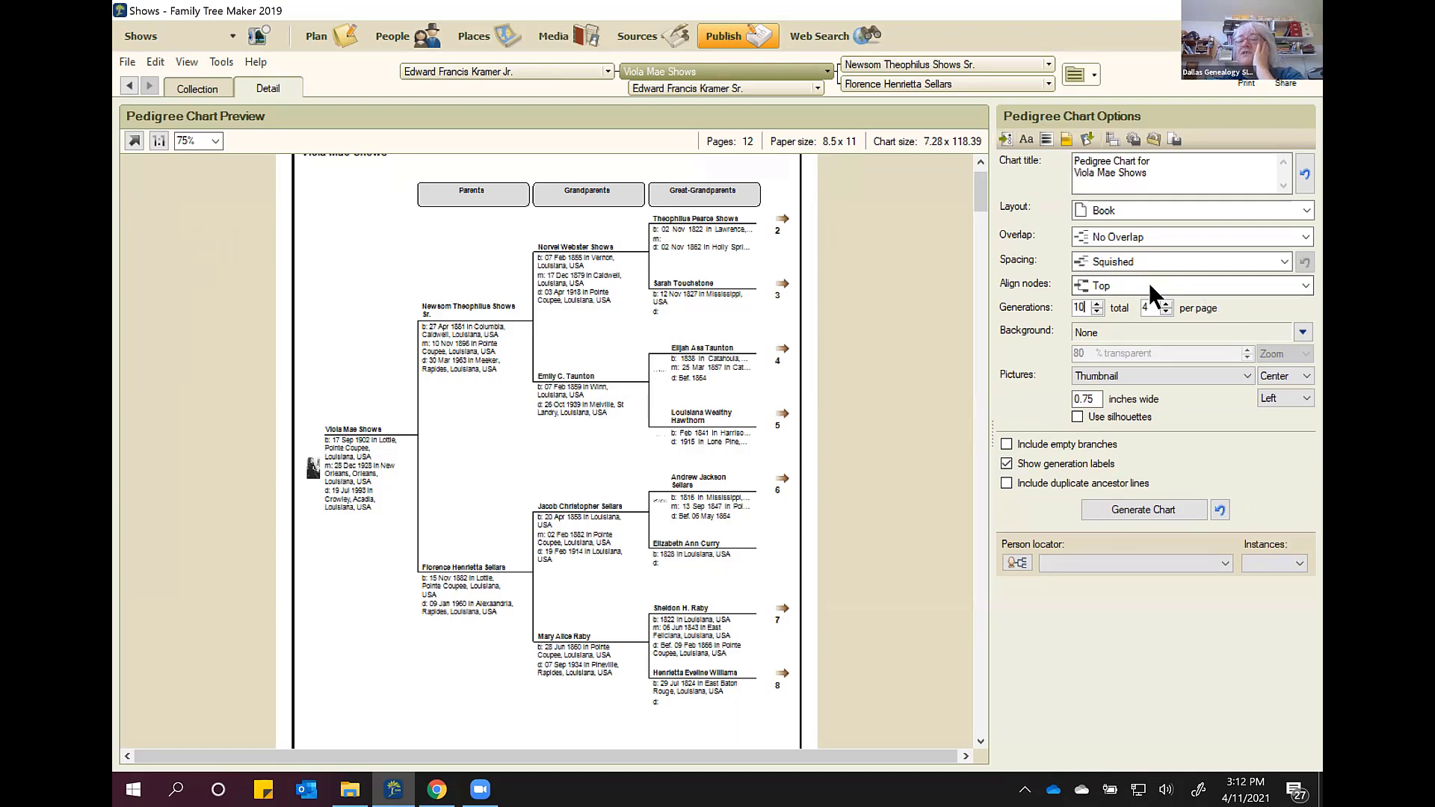
# Step: Delete the <DIVIDER> entry from the chart's Items To Include facts
pyautogui.click(1005, 139)
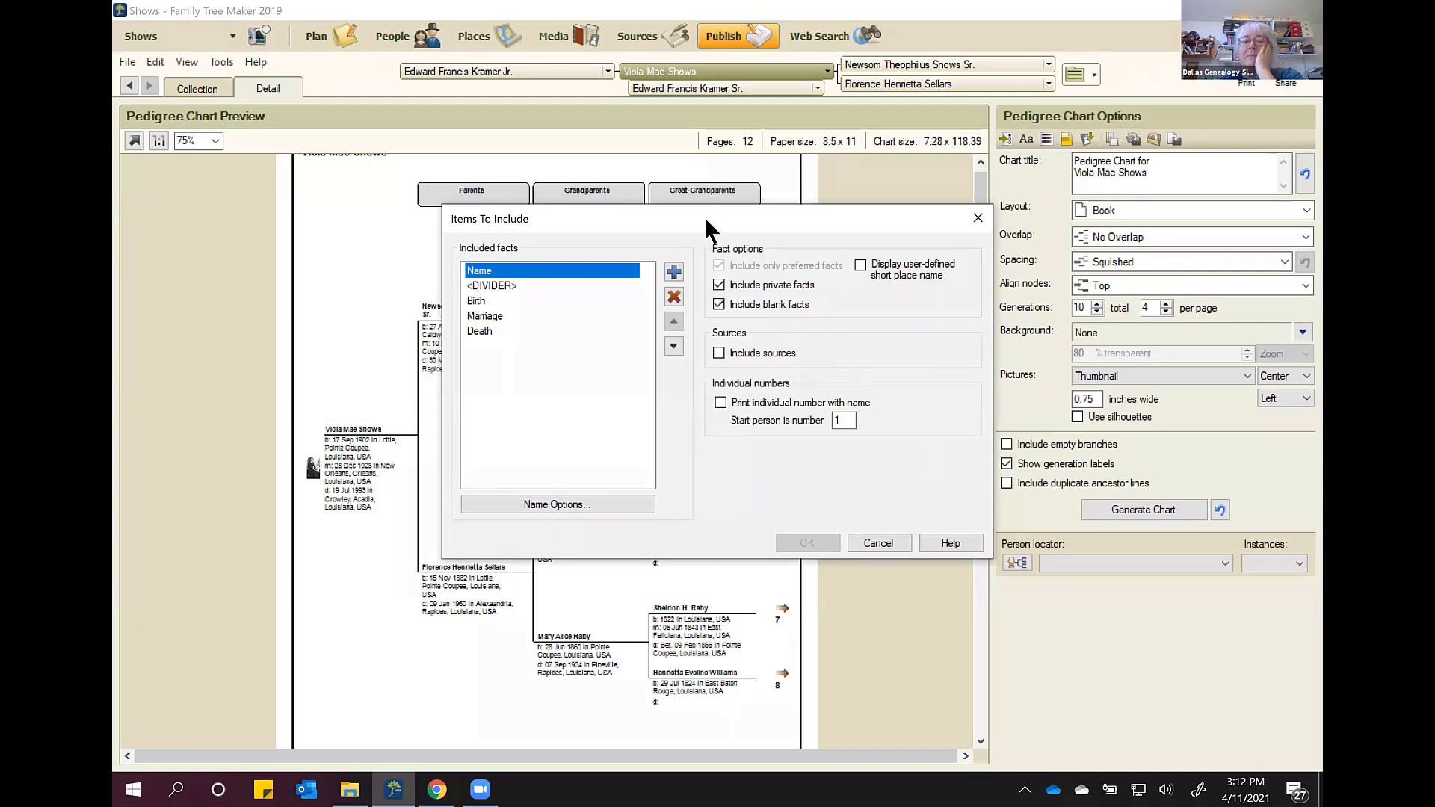
pyautogui.moveTo(704, 217); pyautogui.dragTo(925, 131)
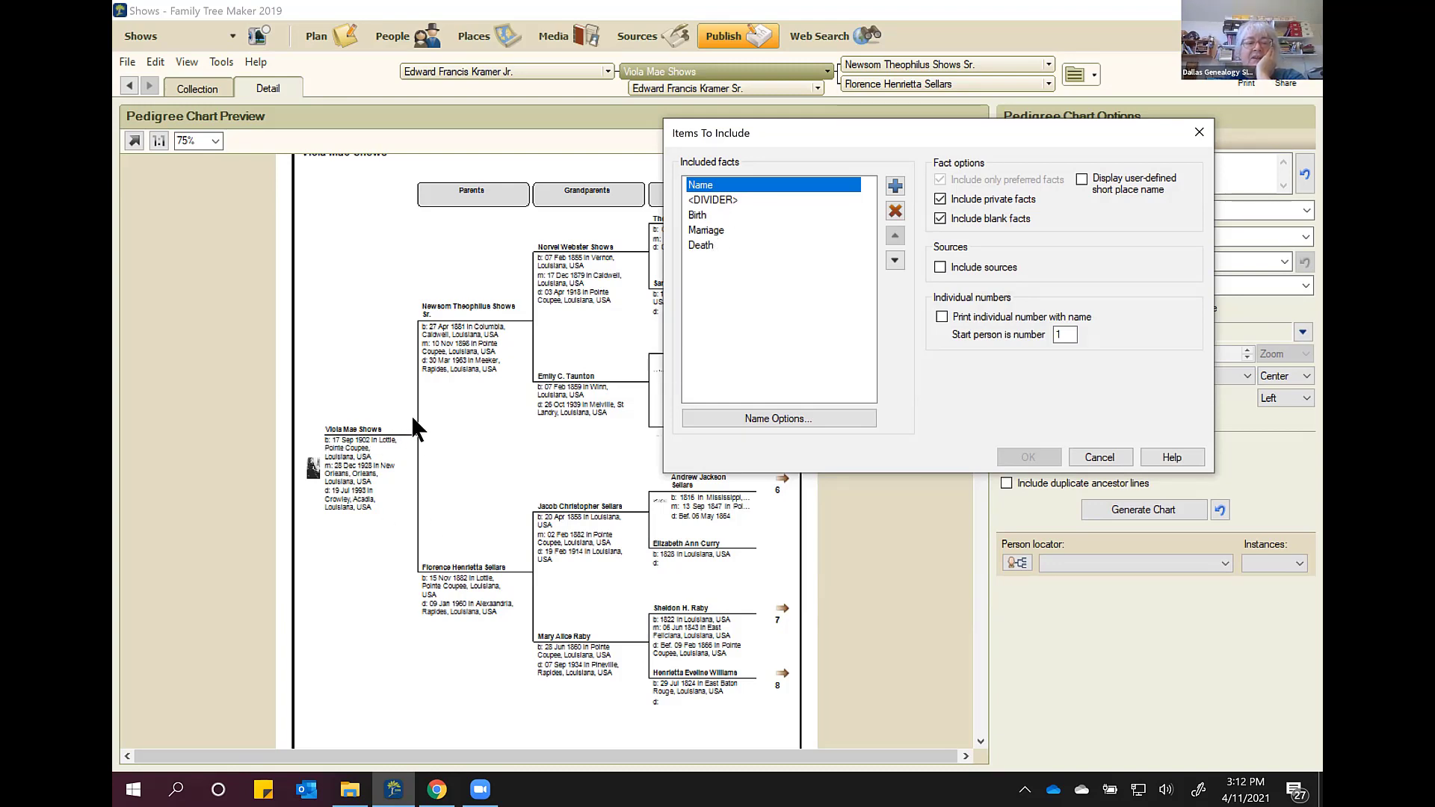
pyautogui.click(702, 199)
pyautogui.click(896, 211)
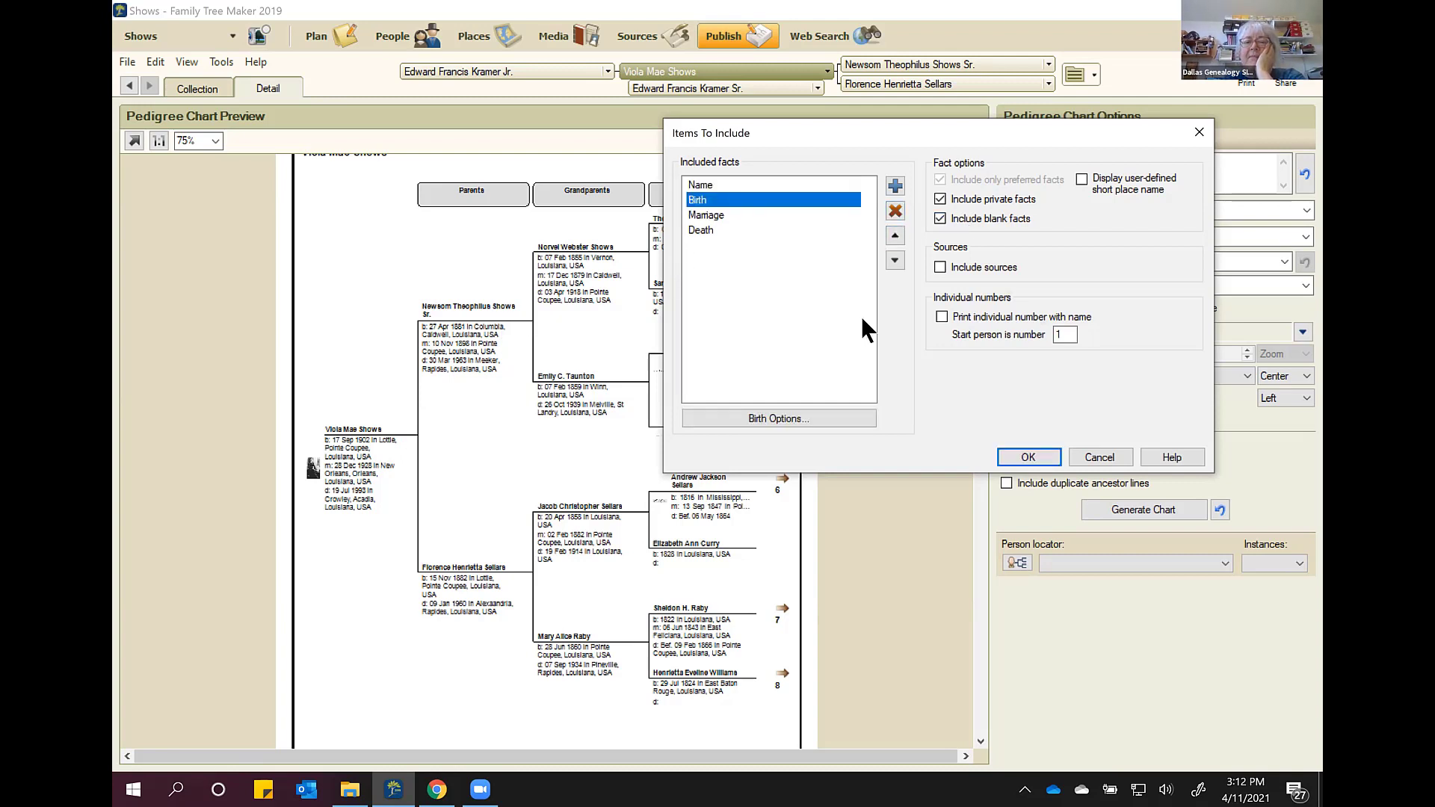
# Step: Look through the Select Fact list and close it without adding any fact
pyautogui.click(897, 184)
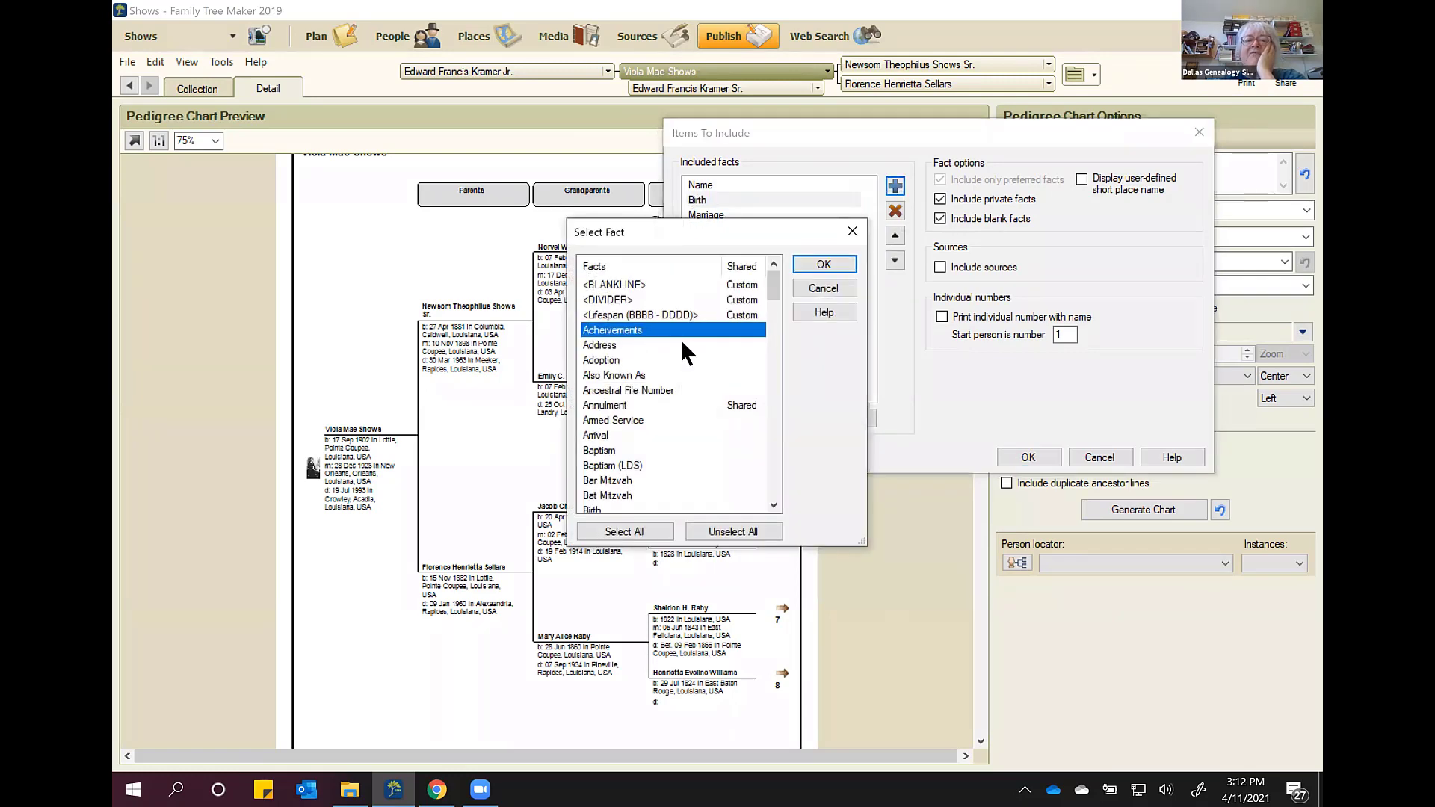
pyautogui.scroll(-20, 680, 339)
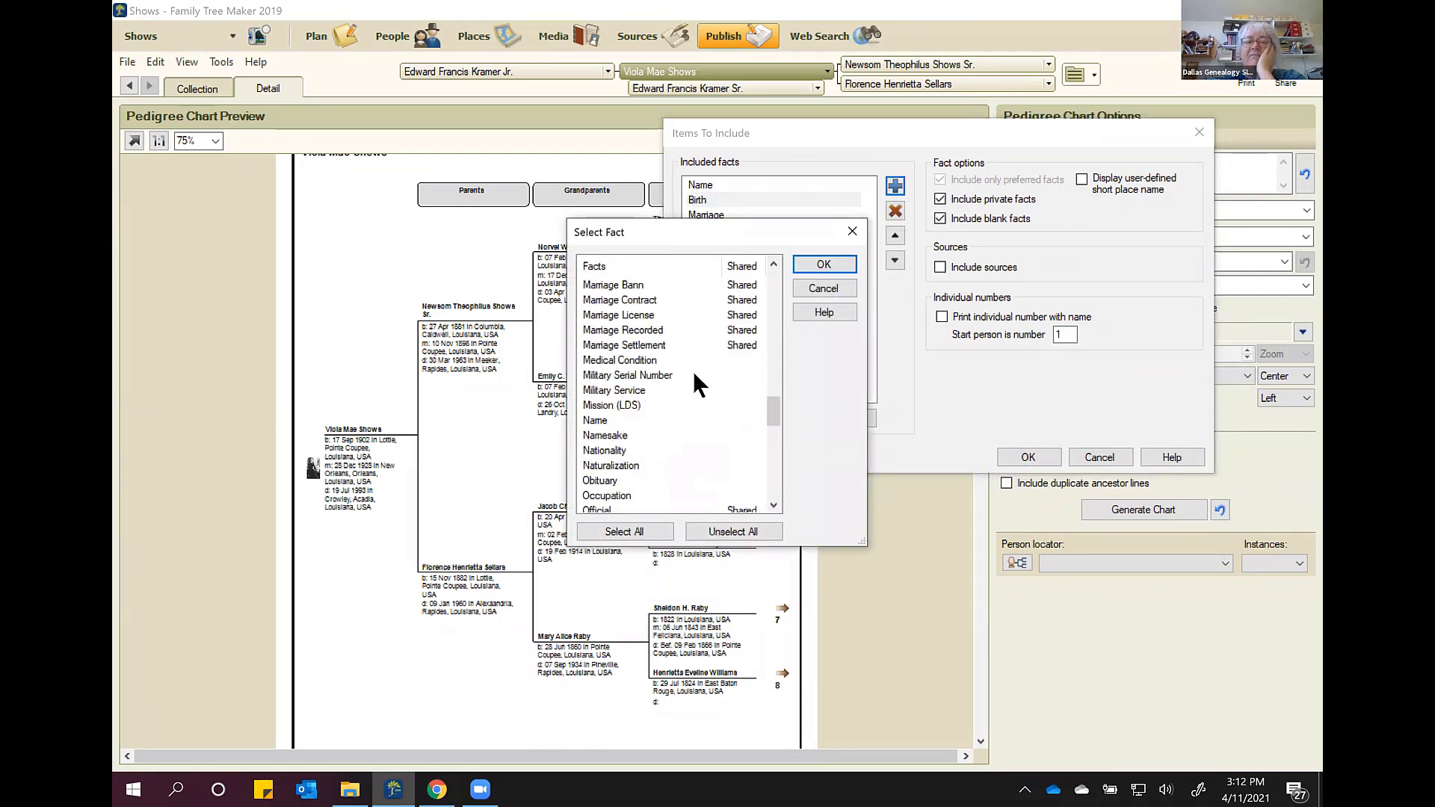
pyautogui.scroll(-9, 693, 371)
pyautogui.scroll(17, 714, 348)
pyautogui.scroll(8, 732, 335)
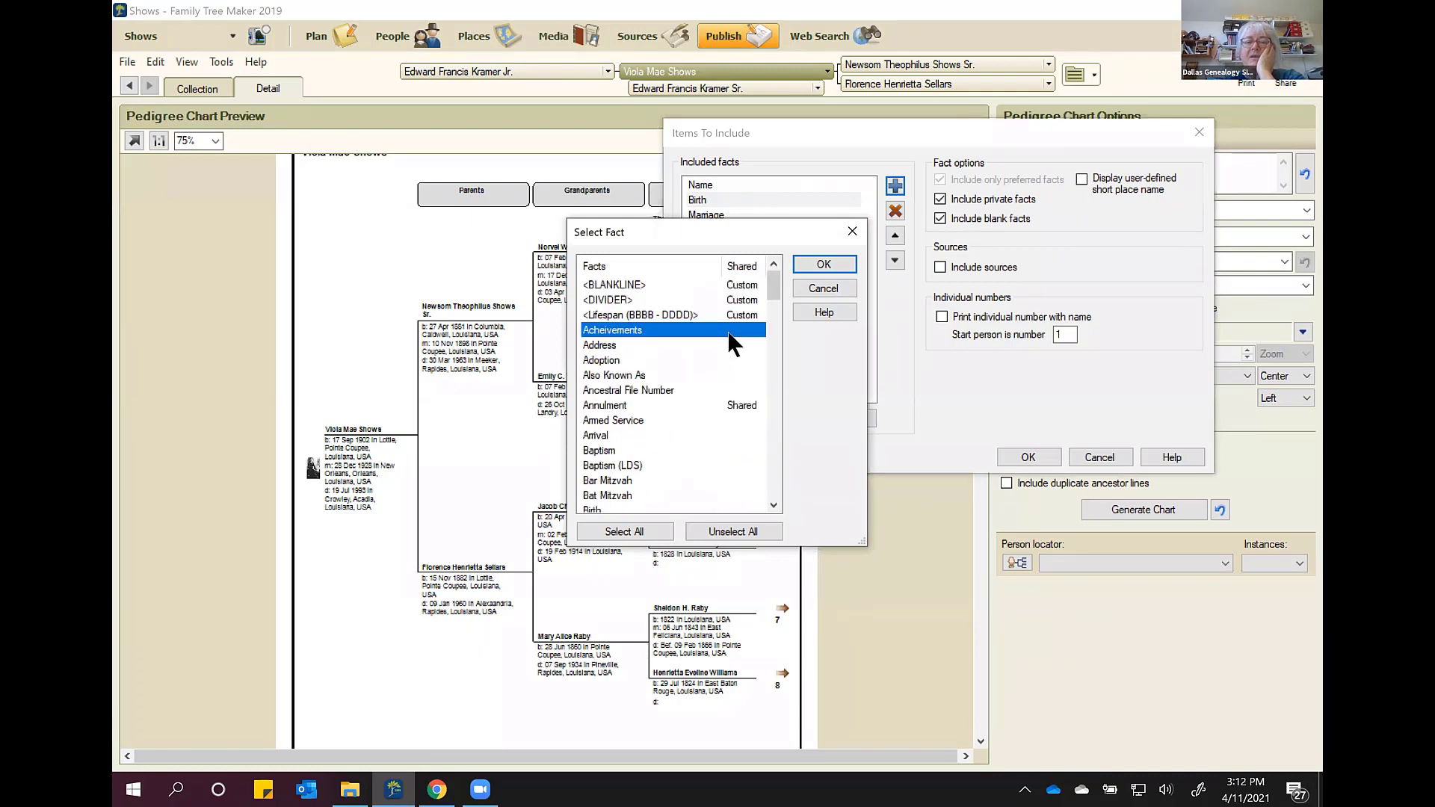
pyautogui.click(833, 286)
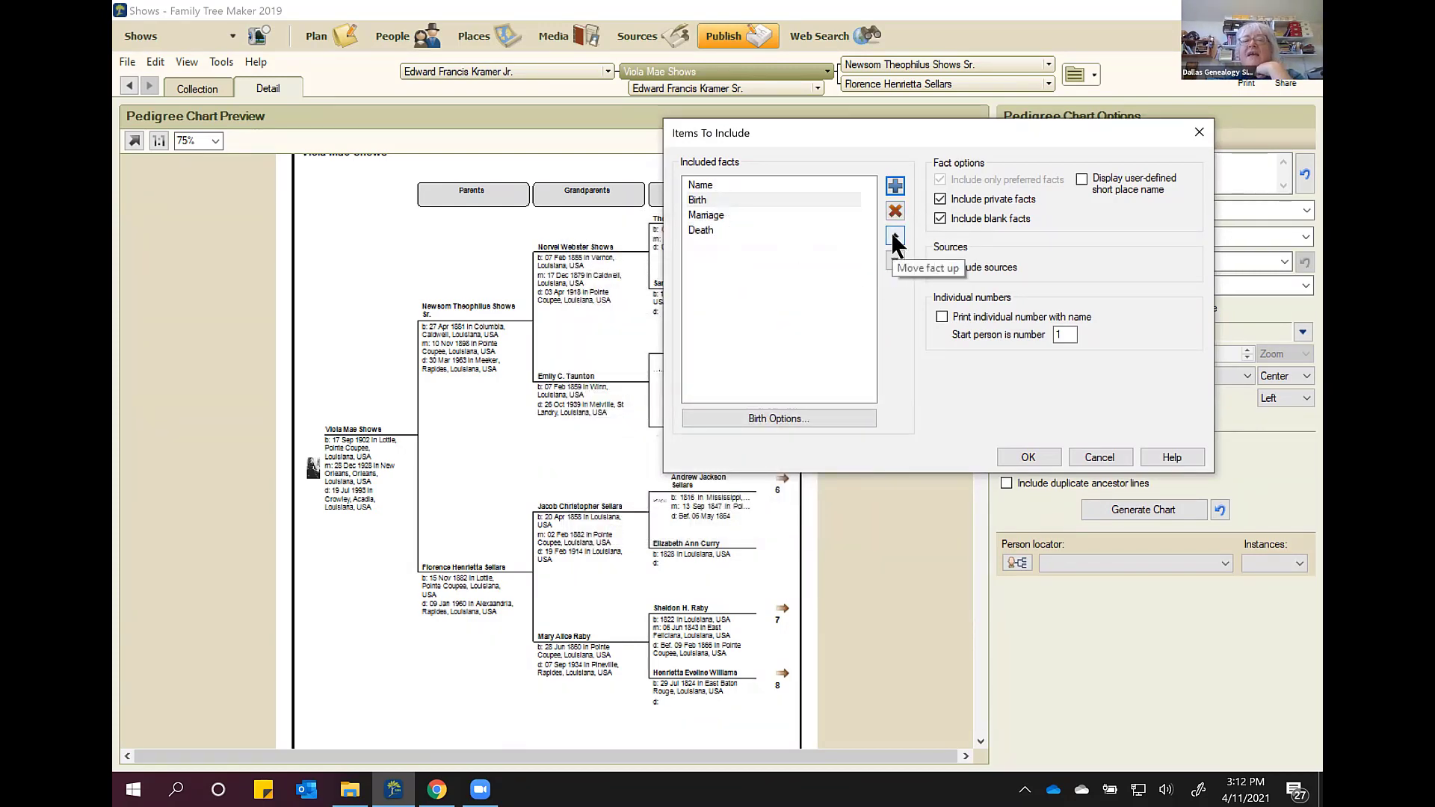
# Step: Keep Marriage above Death after testing its order, and exclude blank facts from the chart
pyautogui.click(693, 216)
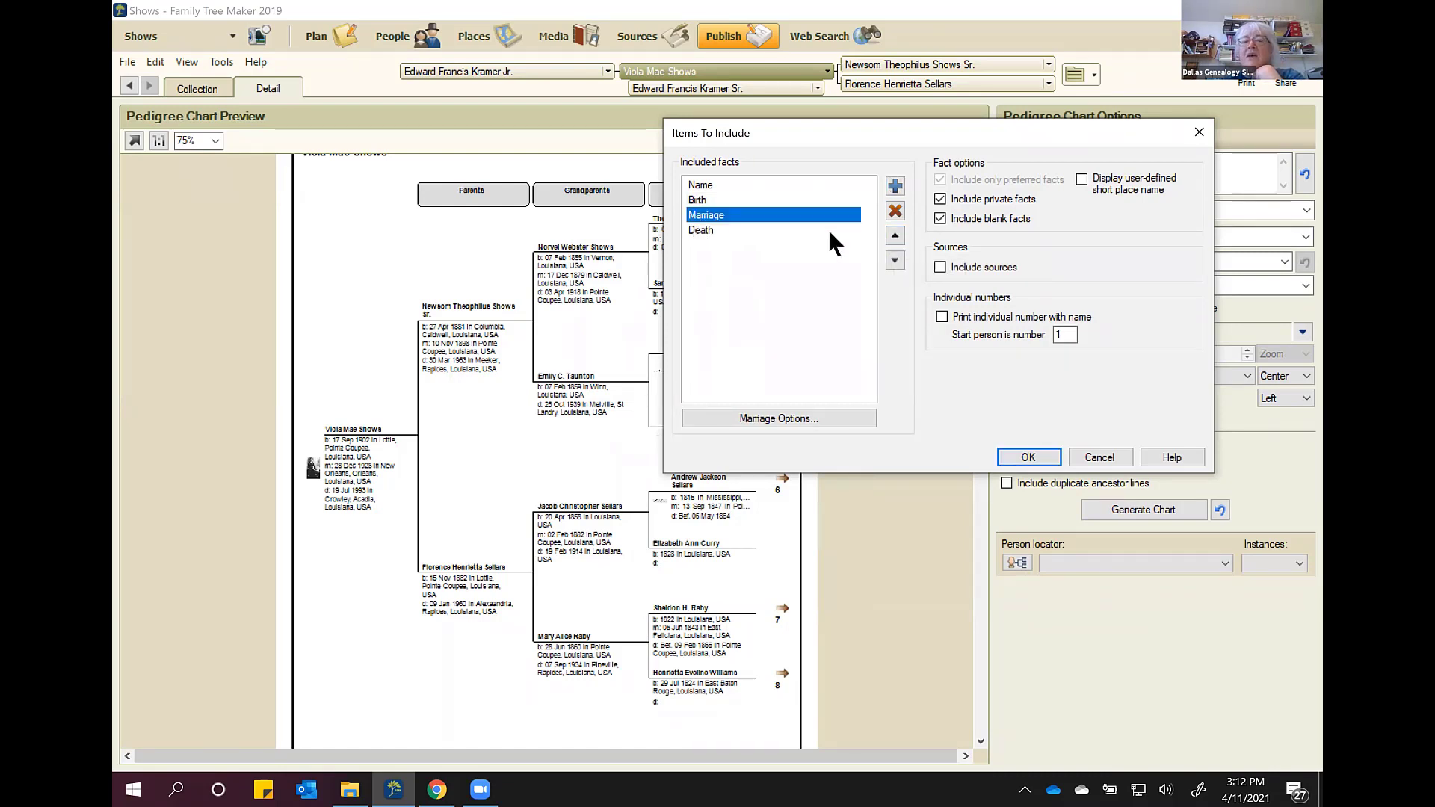
pyautogui.click(892, 257)
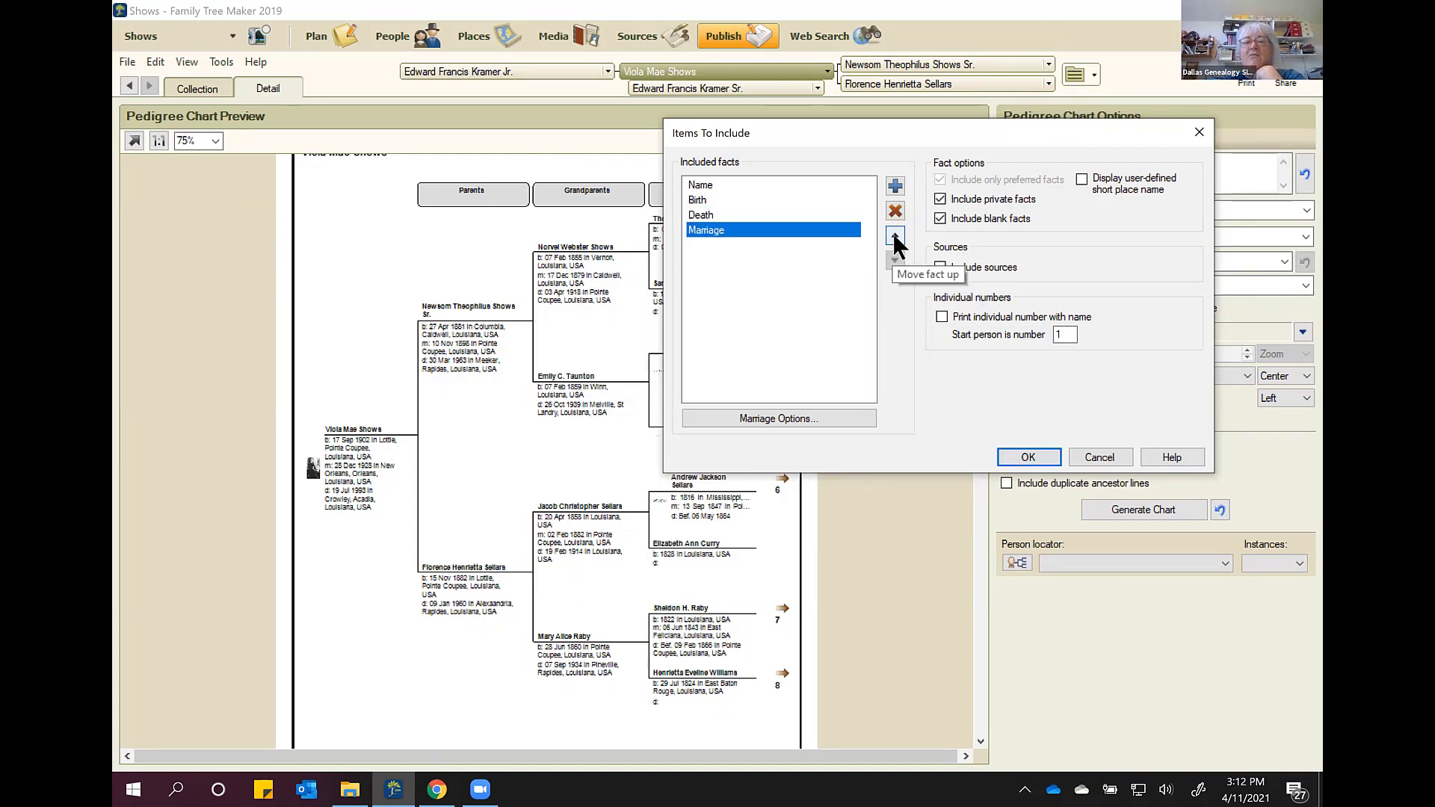
pyautogui.click(893, 235)
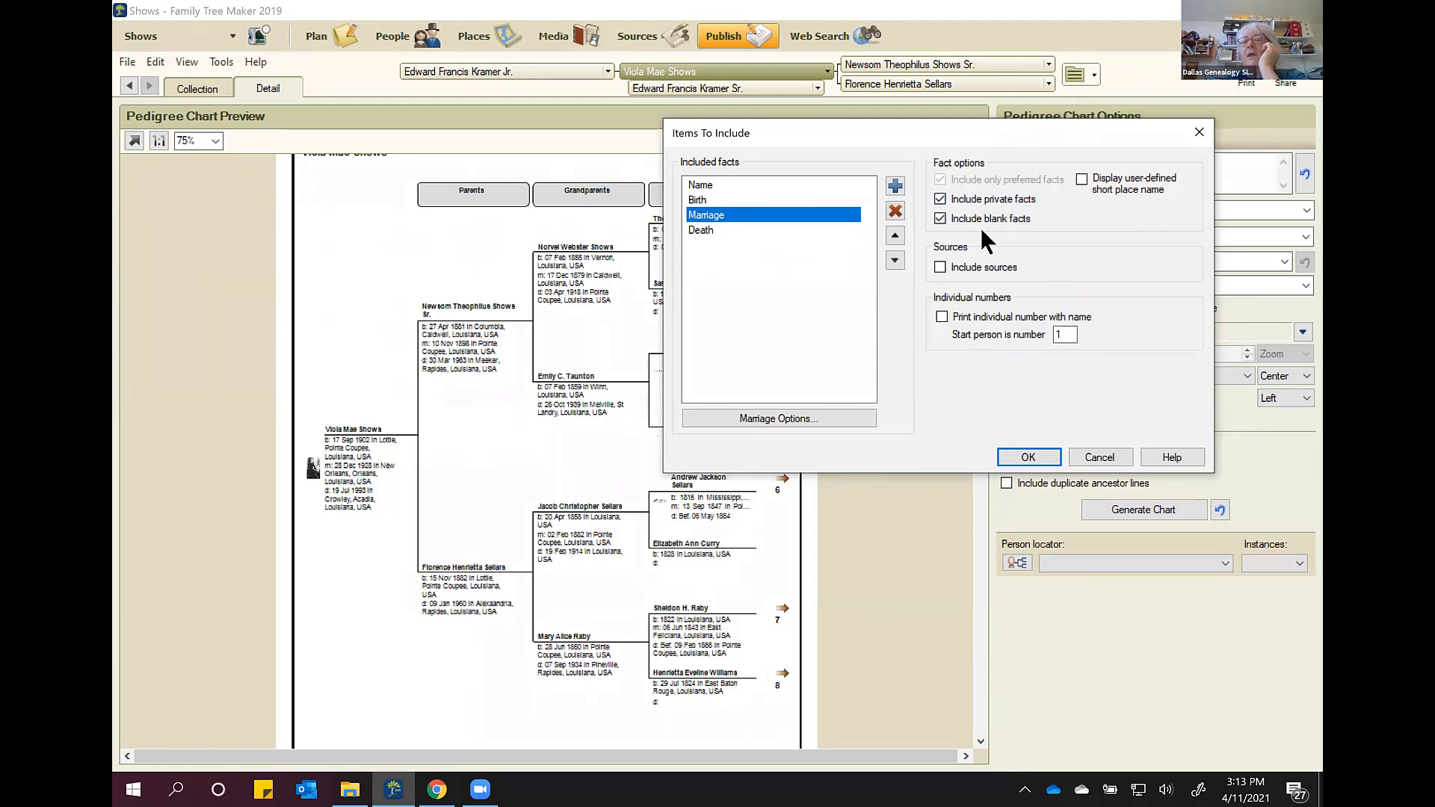
pyautogui.click(939, 219)
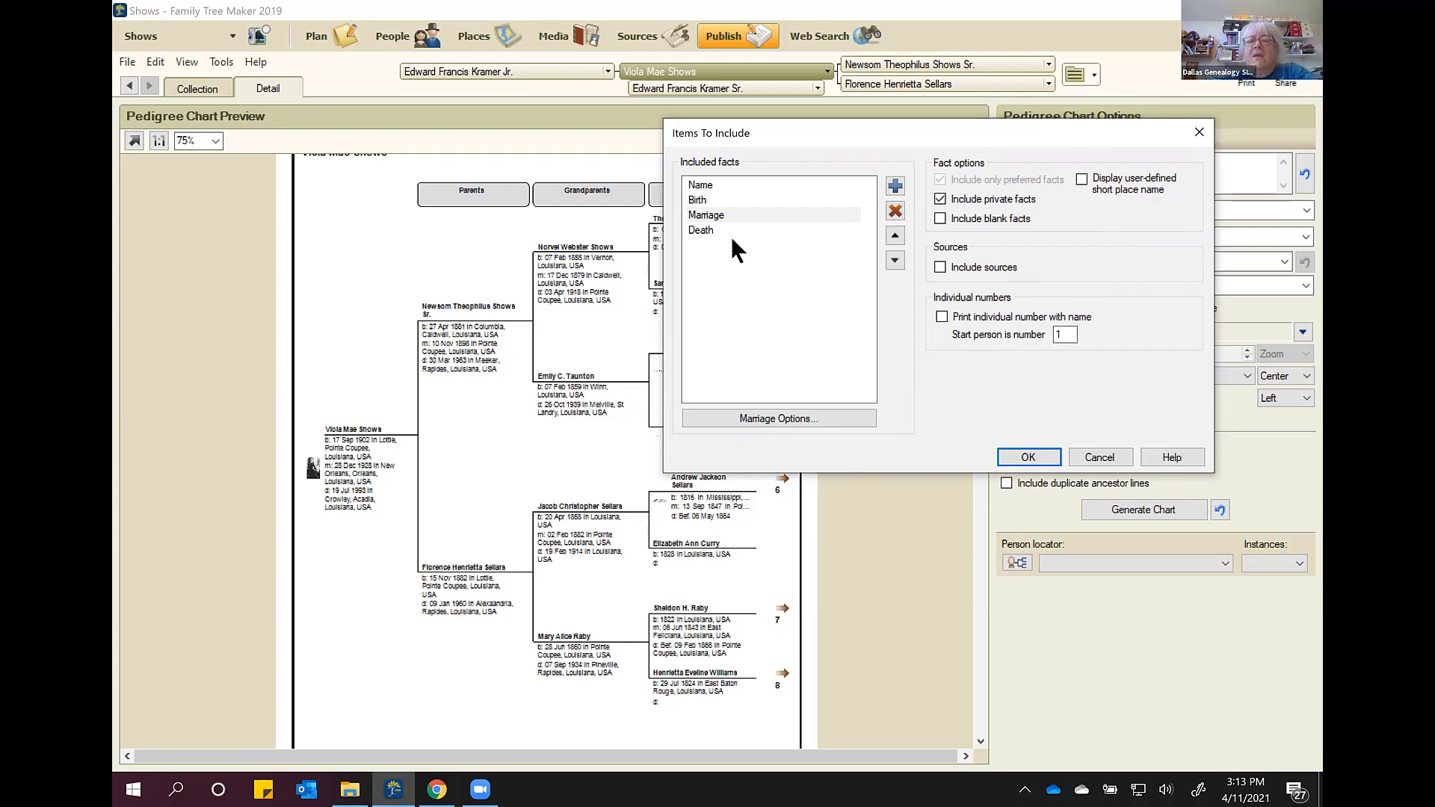
pyautogui.click(695, 186)
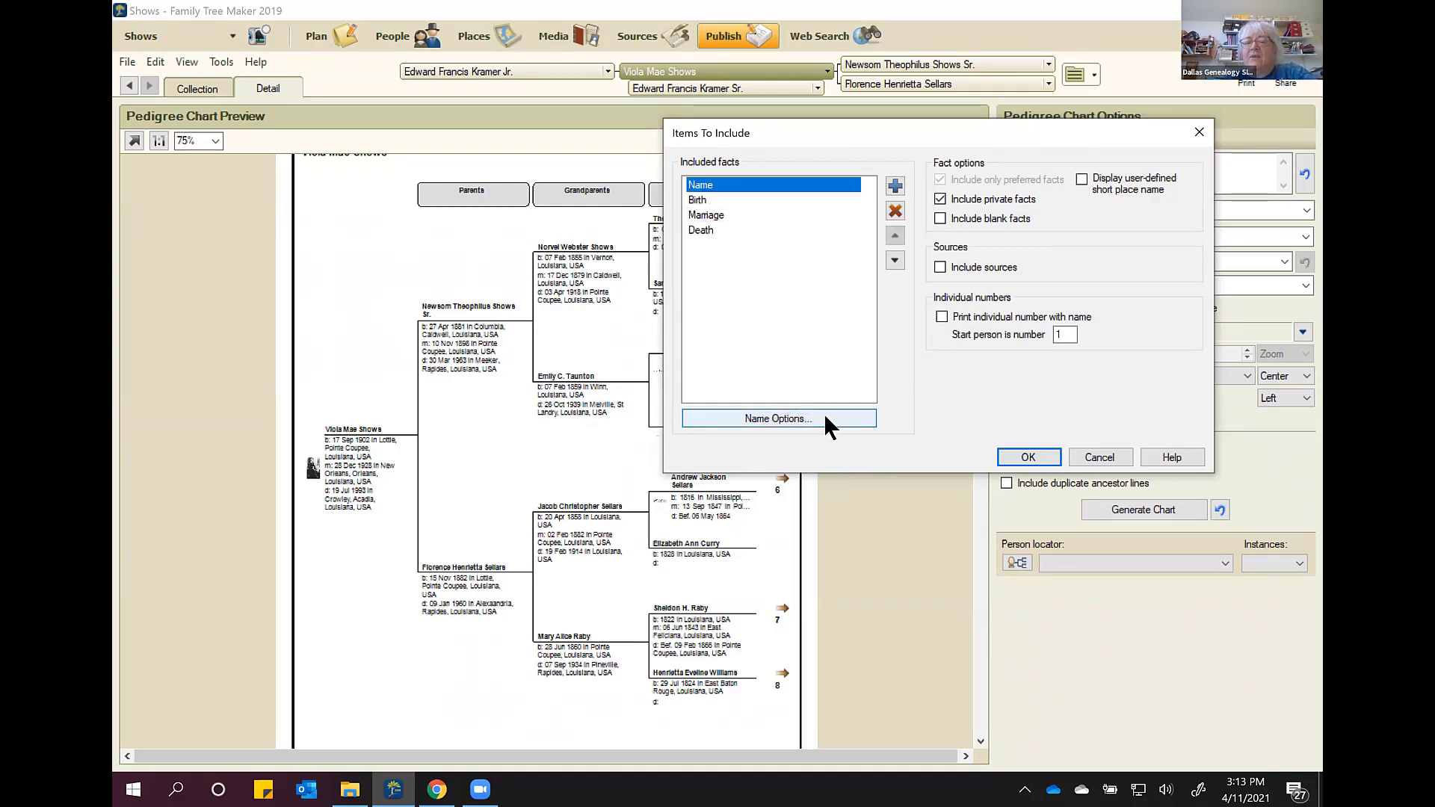
# Step: Change the Name fact's display format to Last, First Middle
pyautogui.click(780, 417)
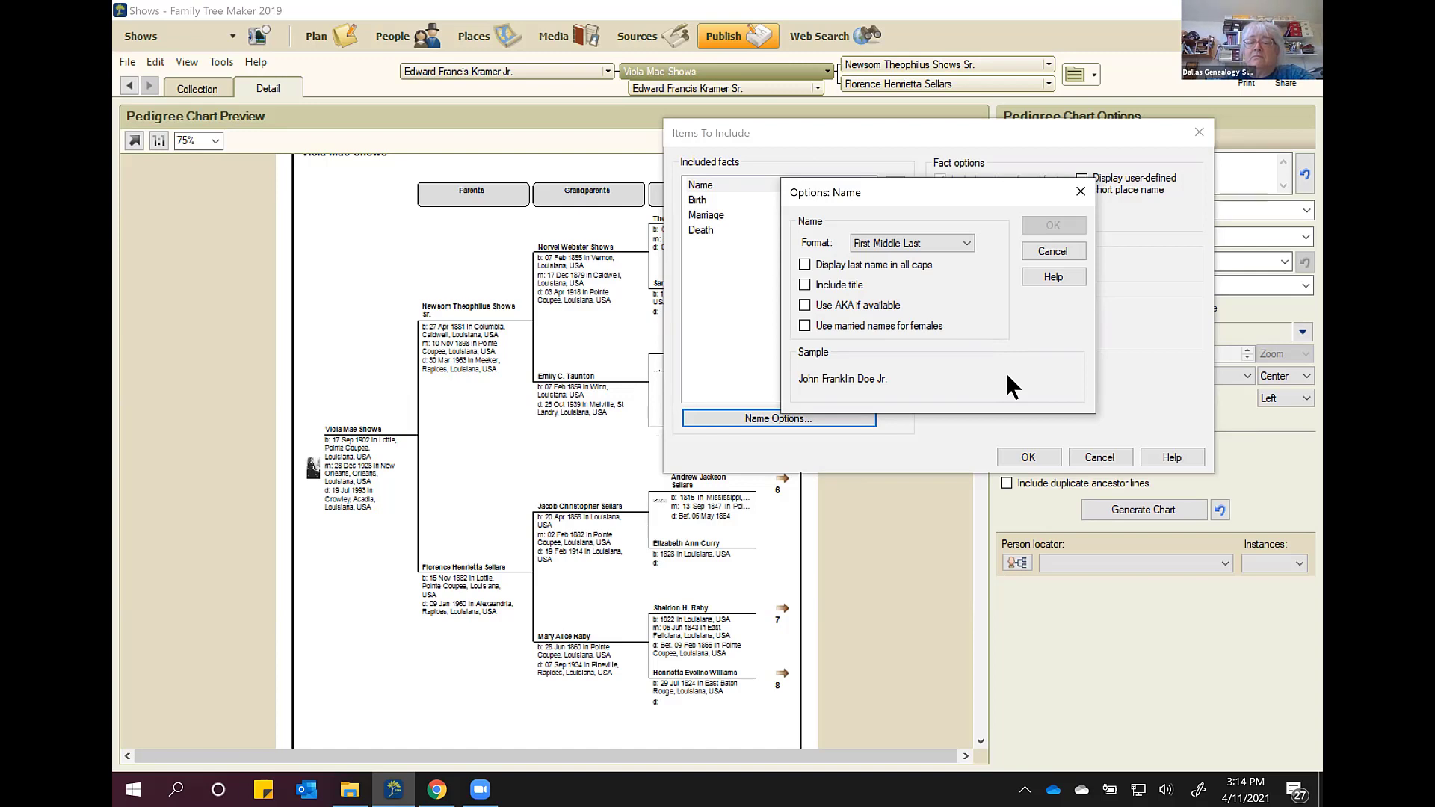
pyautogui.click(967, 242)
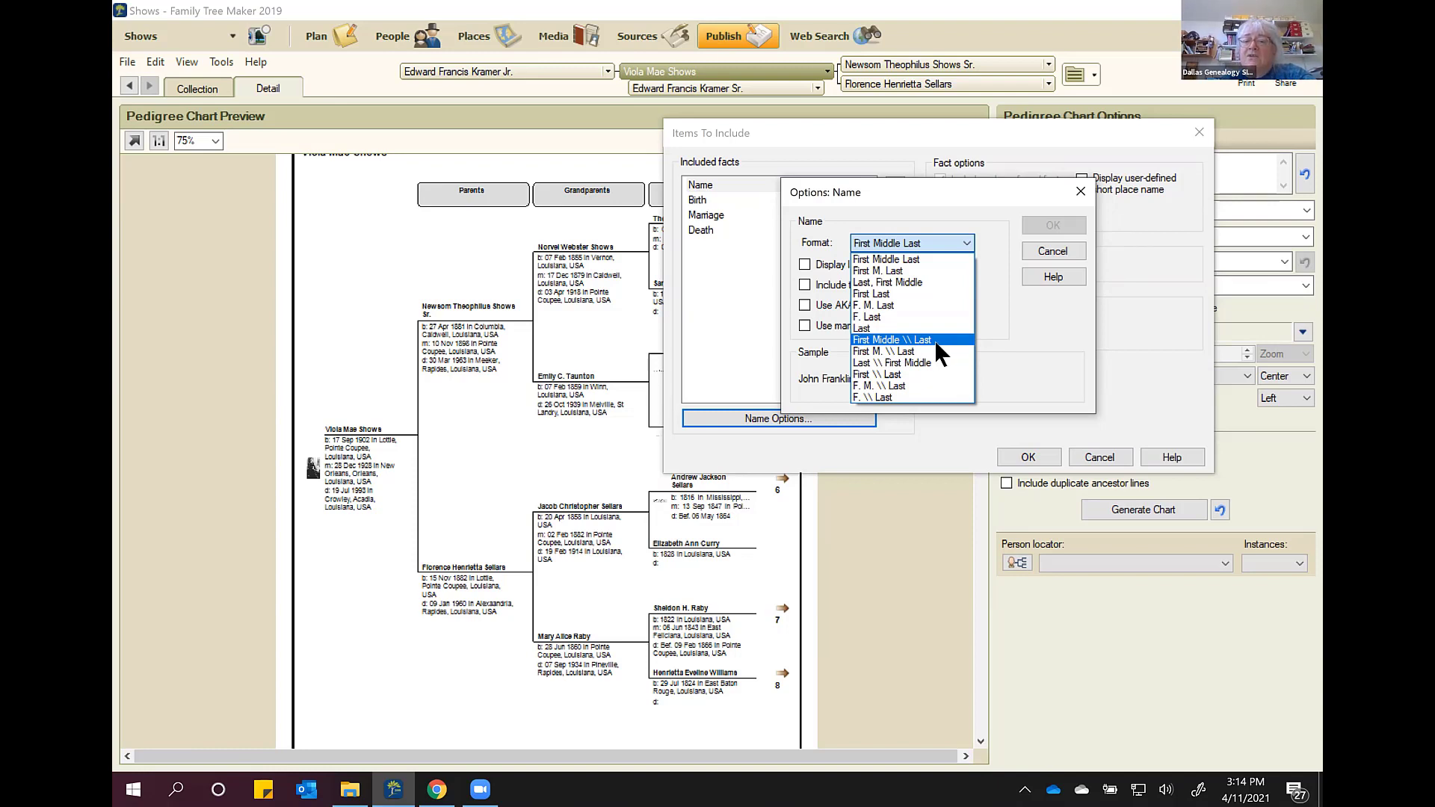
pyautogui.click(902, 282)
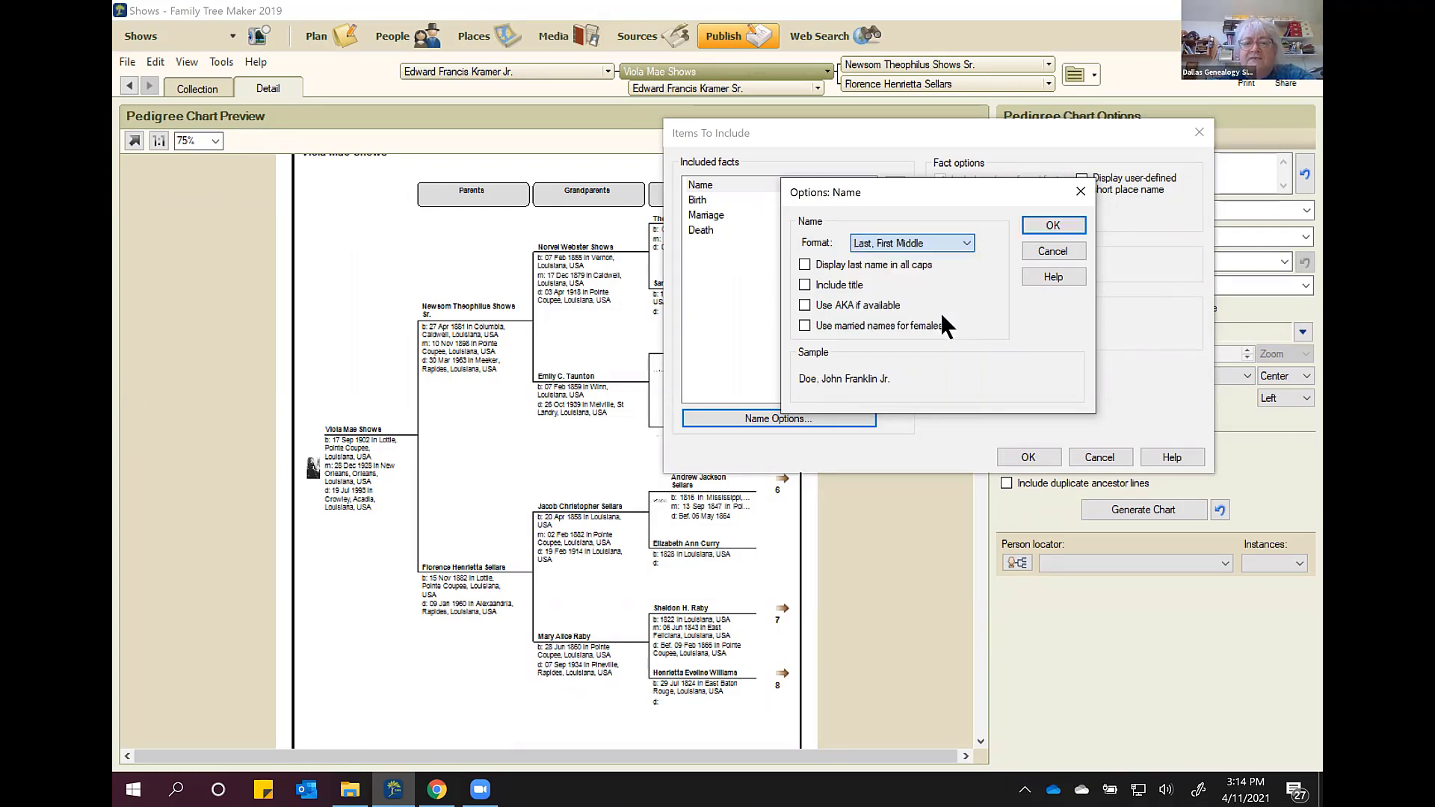
pyautogui.click(1045, 224)
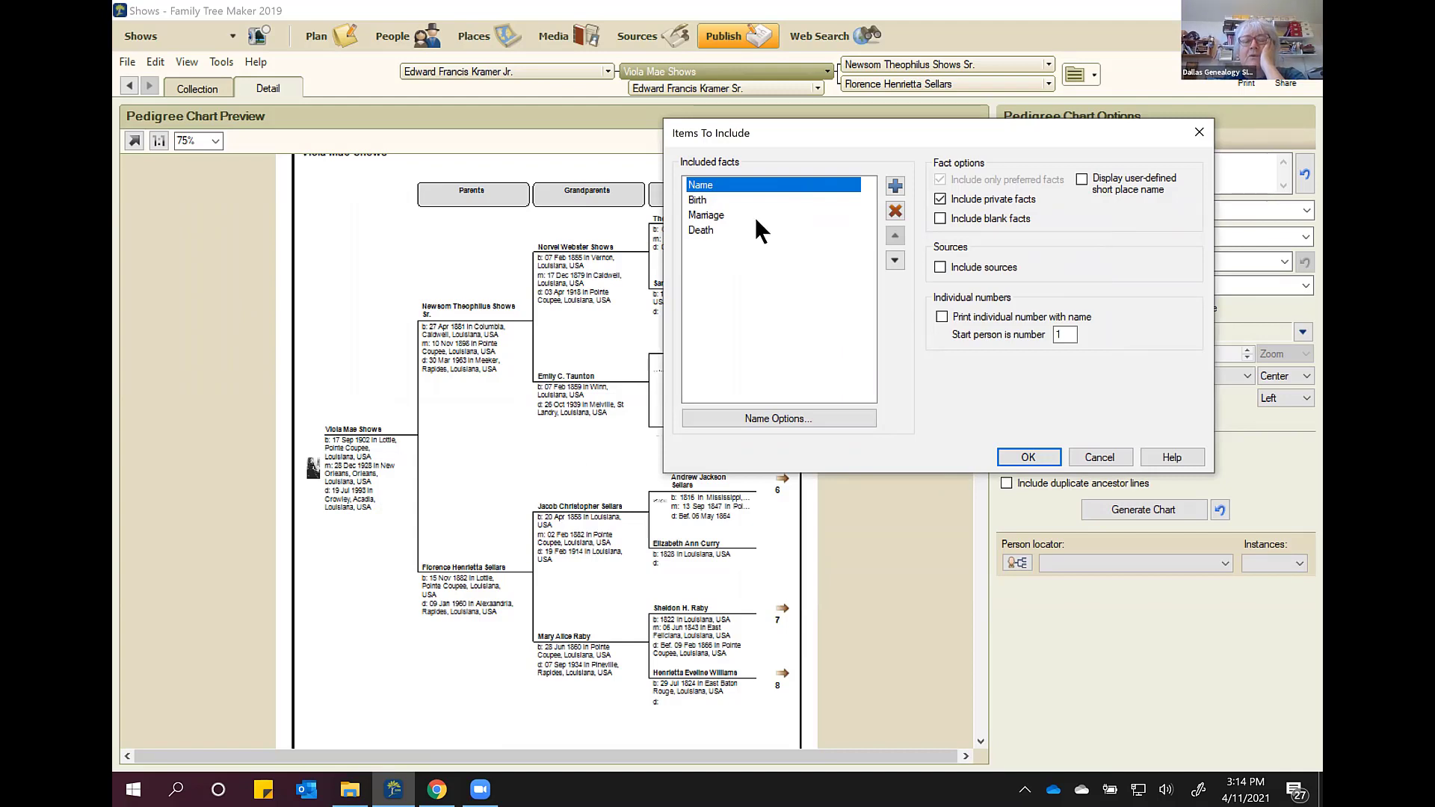
# Step: Remove 'in' before birth places in the Birth fact options, leaving Description unchecked
pyautogui.click(707, 202)
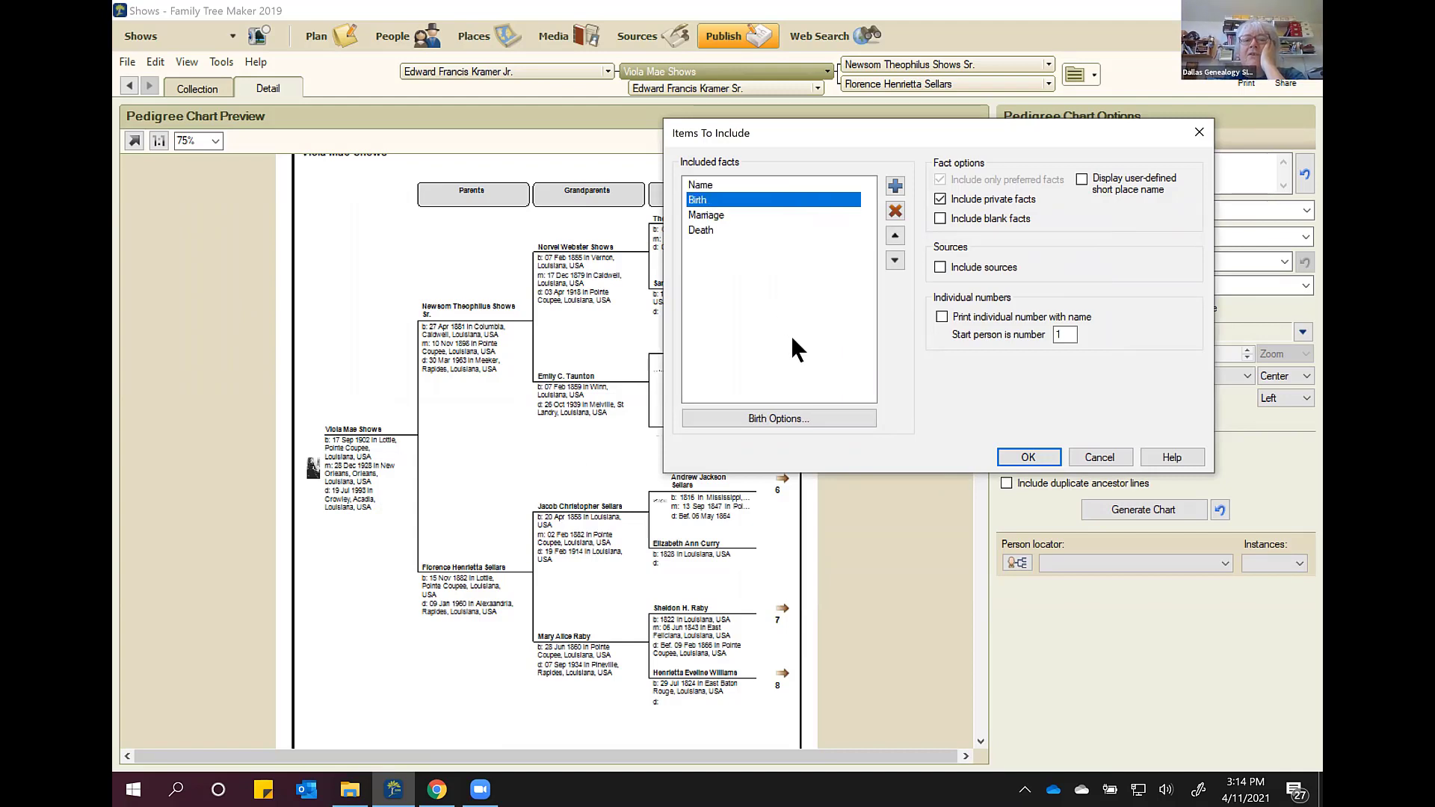
pyautogui.click(806, 420)
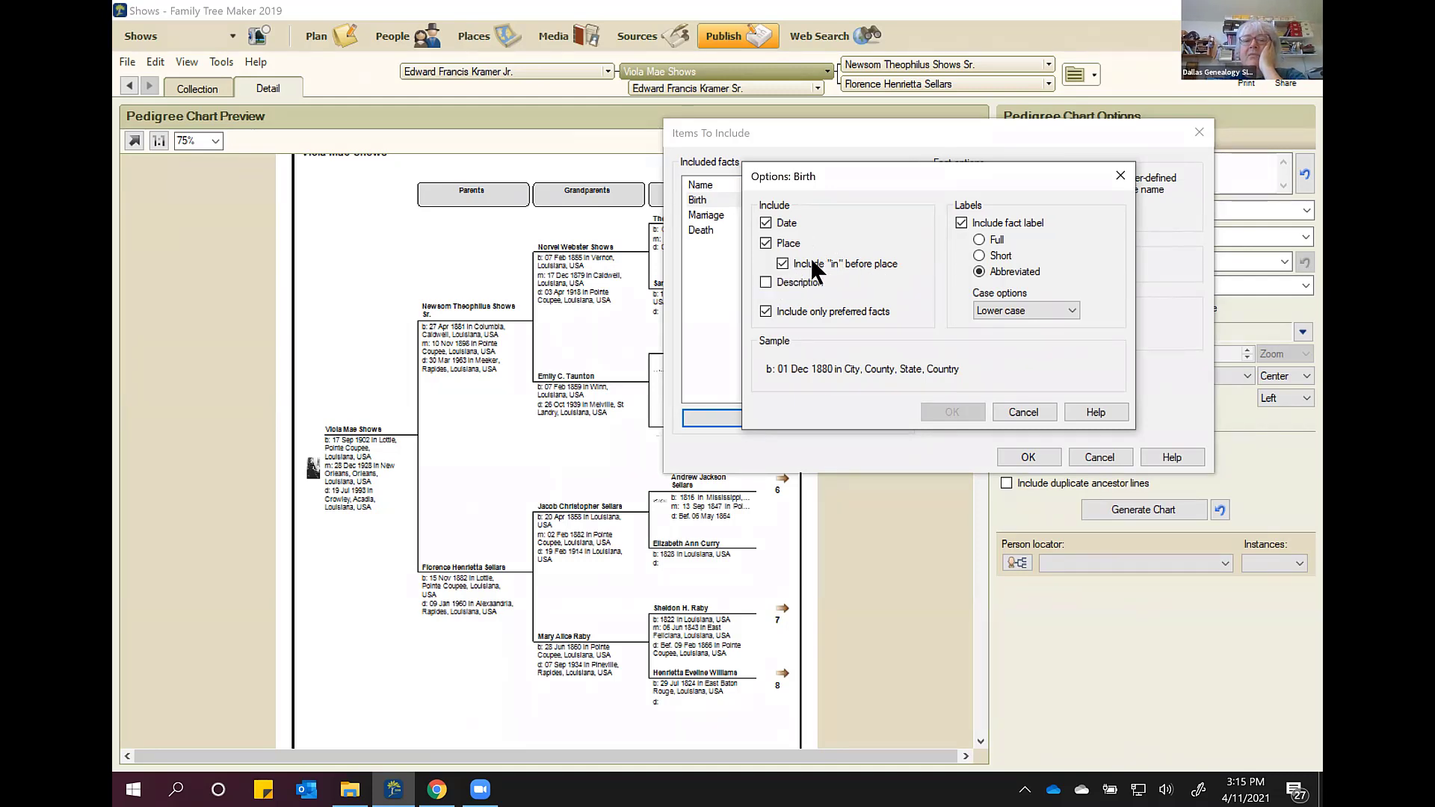
pyautogui.click(782, 264)
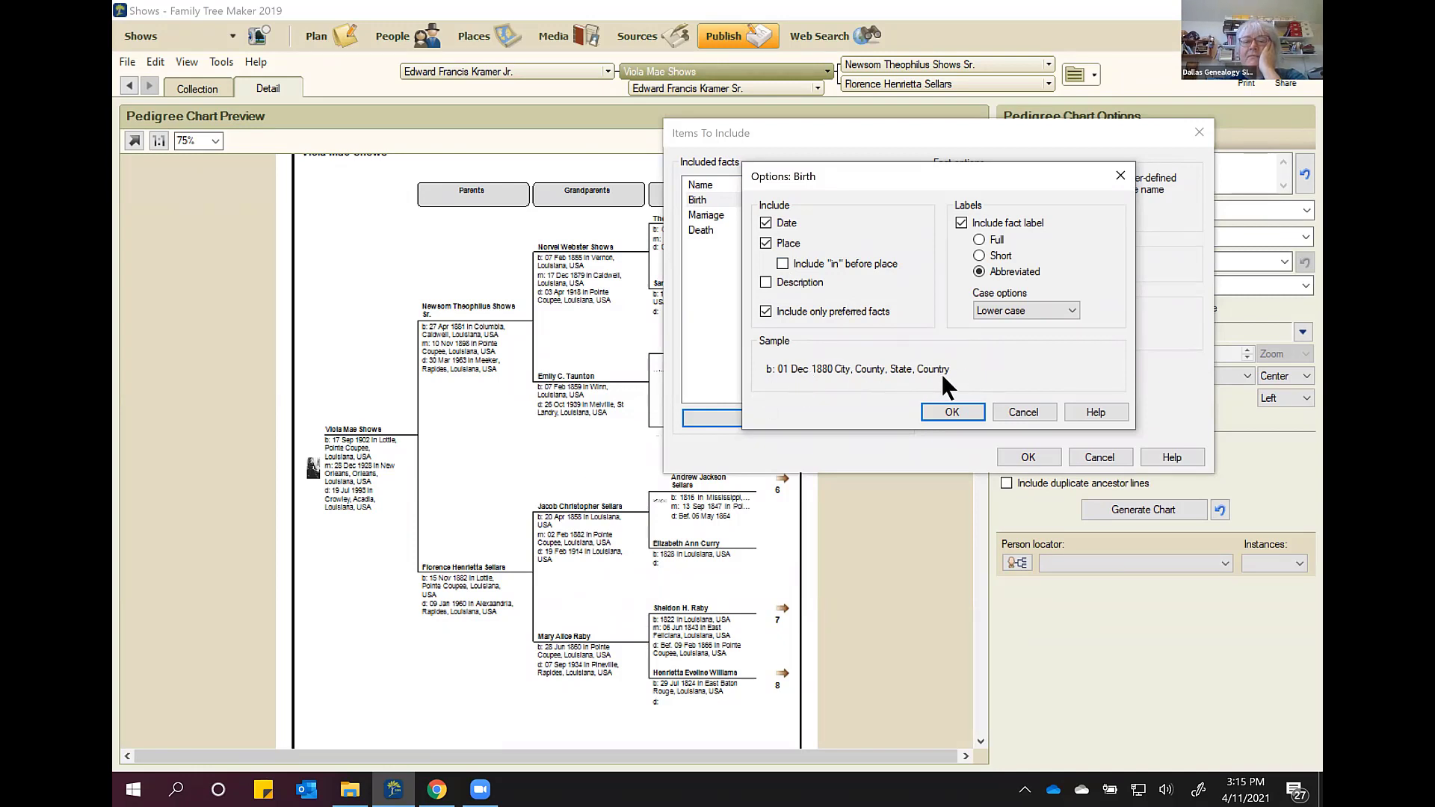
pyautogui.click(764, 282)
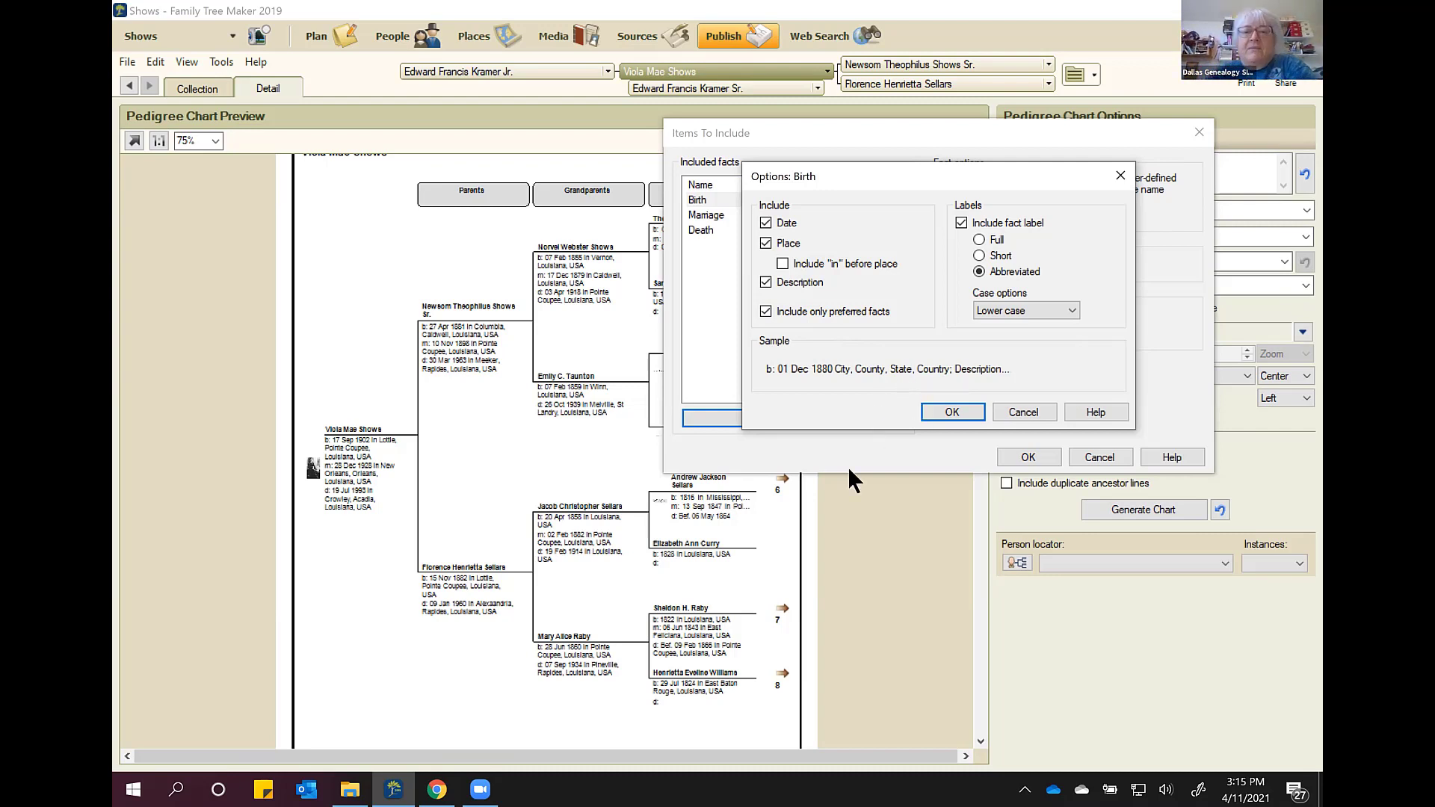
pyautogui.click(764, 281)
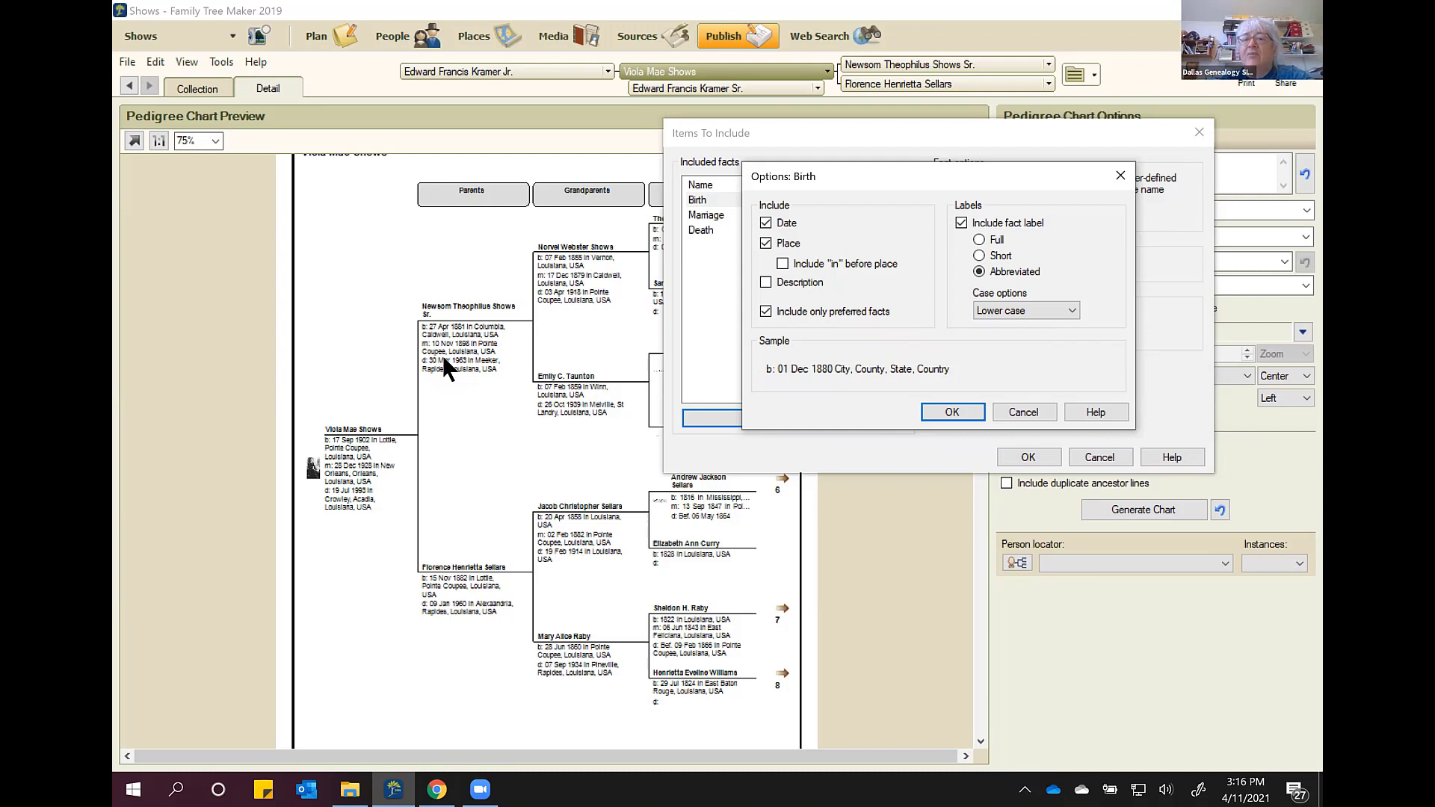
pyautogui.click(951, 413)
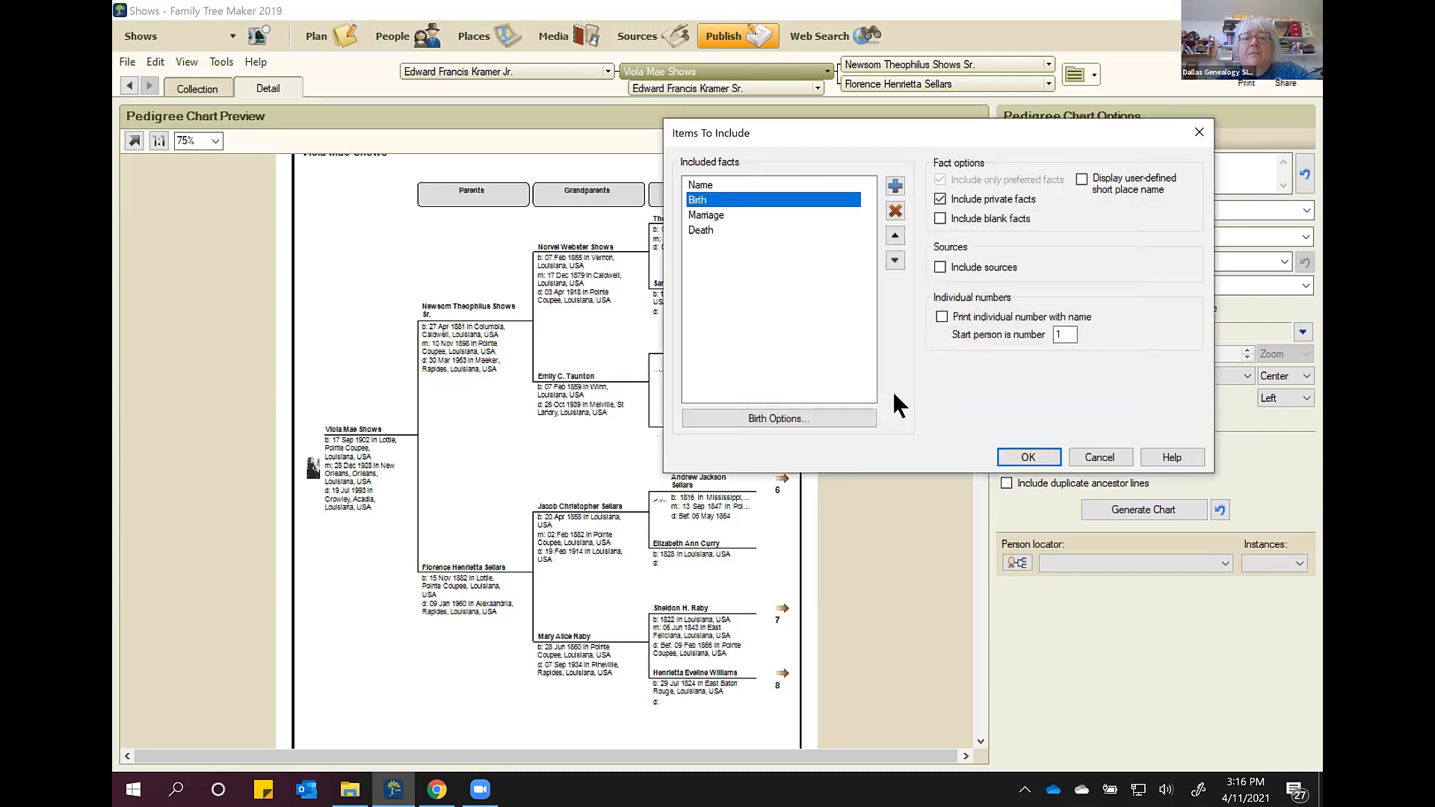
# Step: Review the Marriage and Death fact options, leaving both unchanged
pyautogui.click(715, 216)
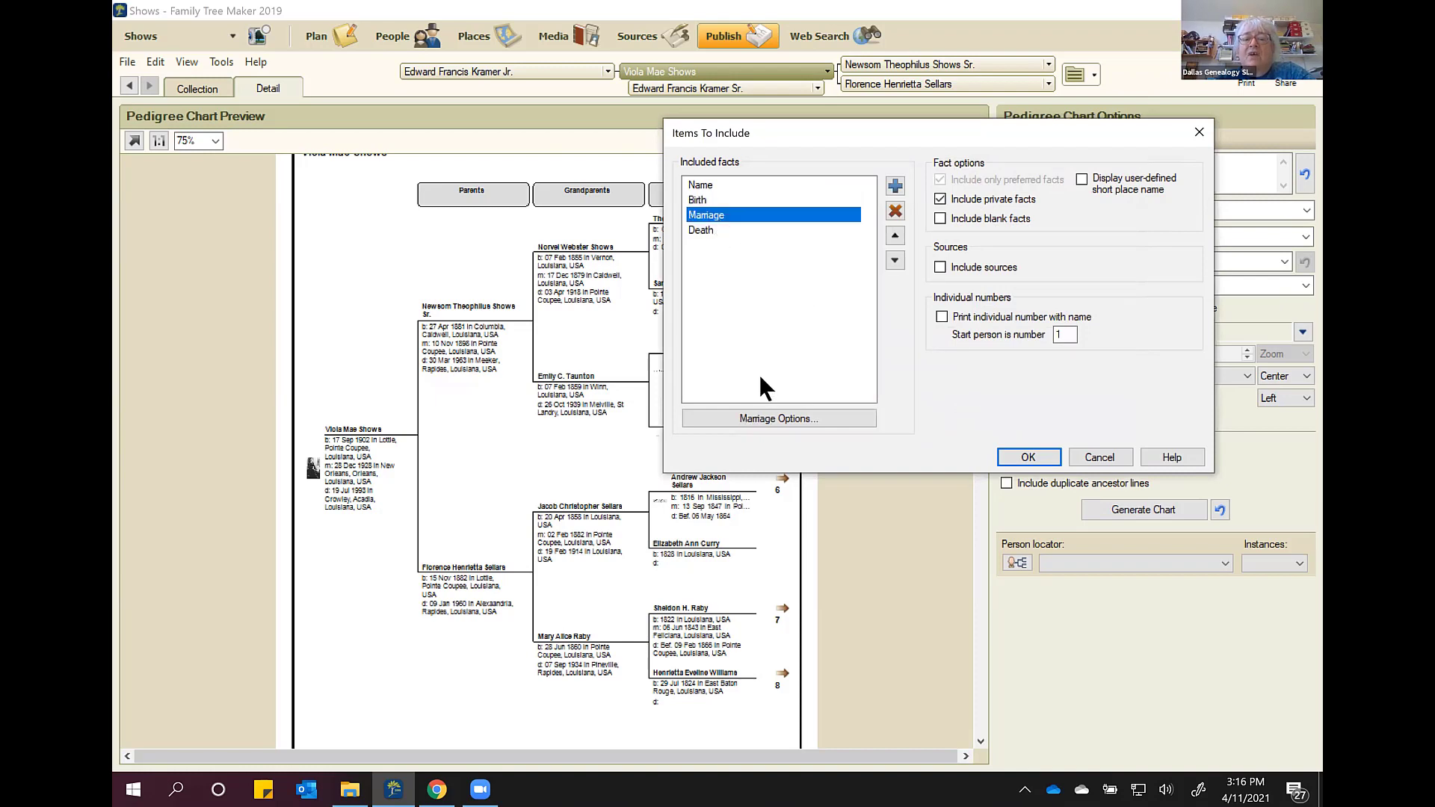
pyautogui.click(762, 416)
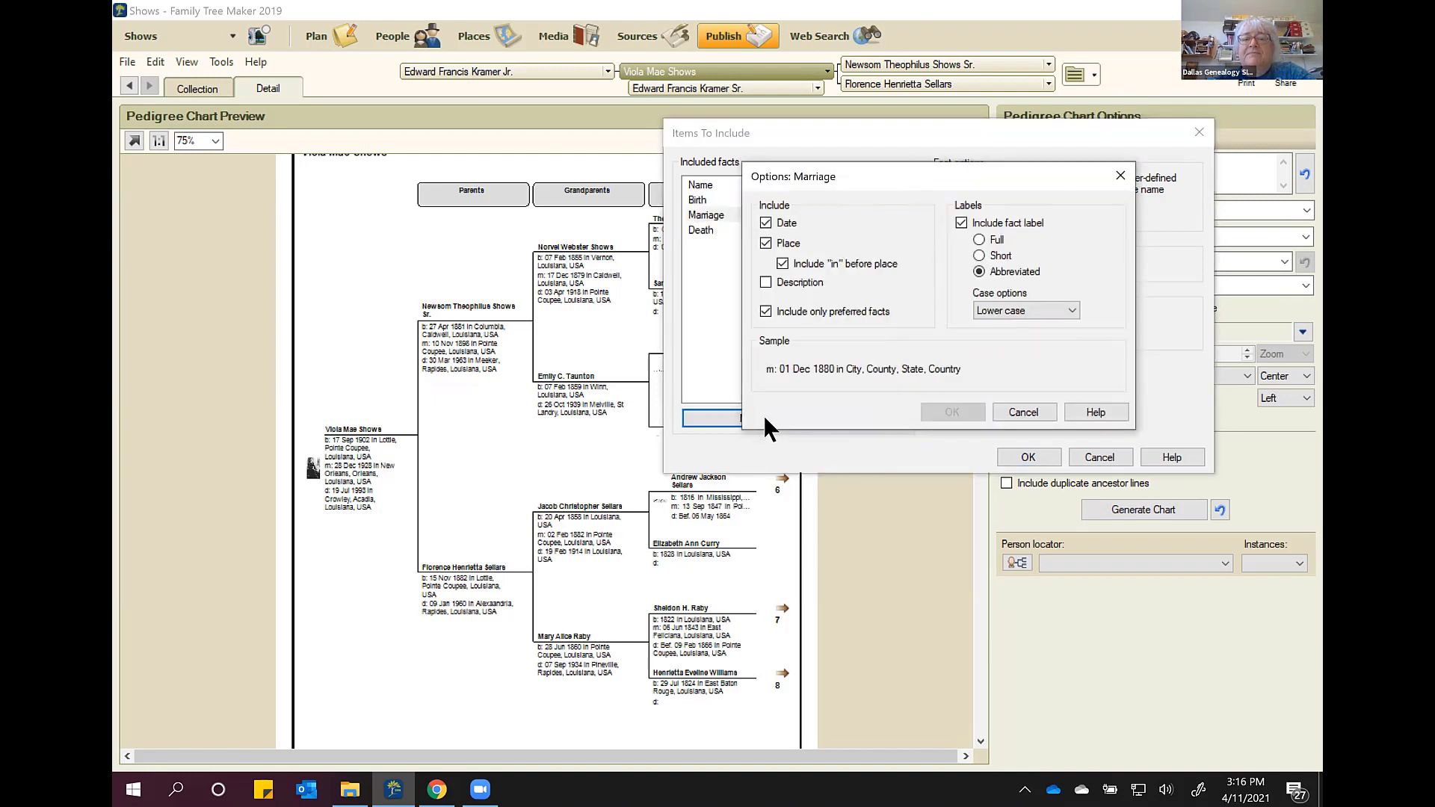
pyautogui.click(1024, 412)
pyautogui.click(705, 231)
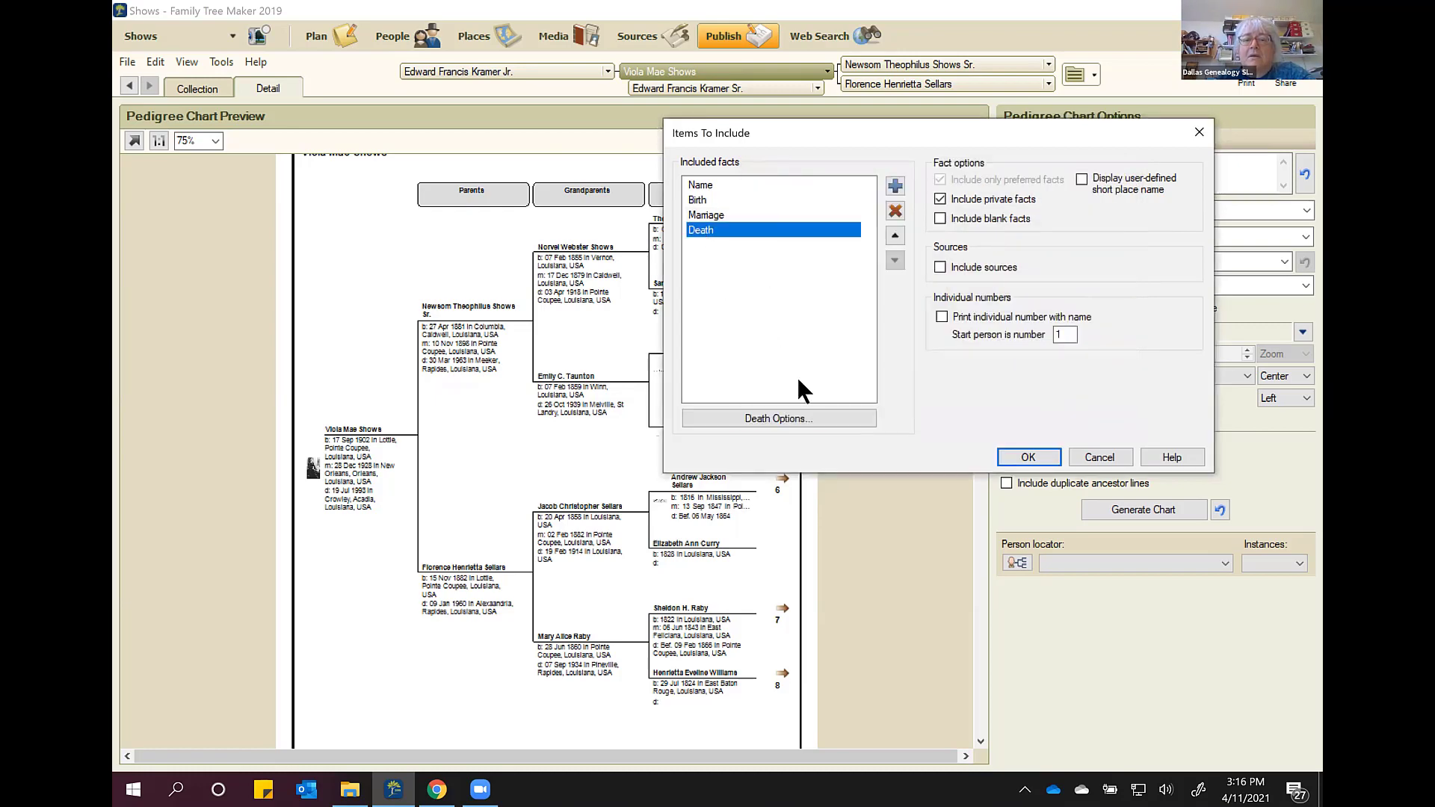
pyautogui.click(772, 417)
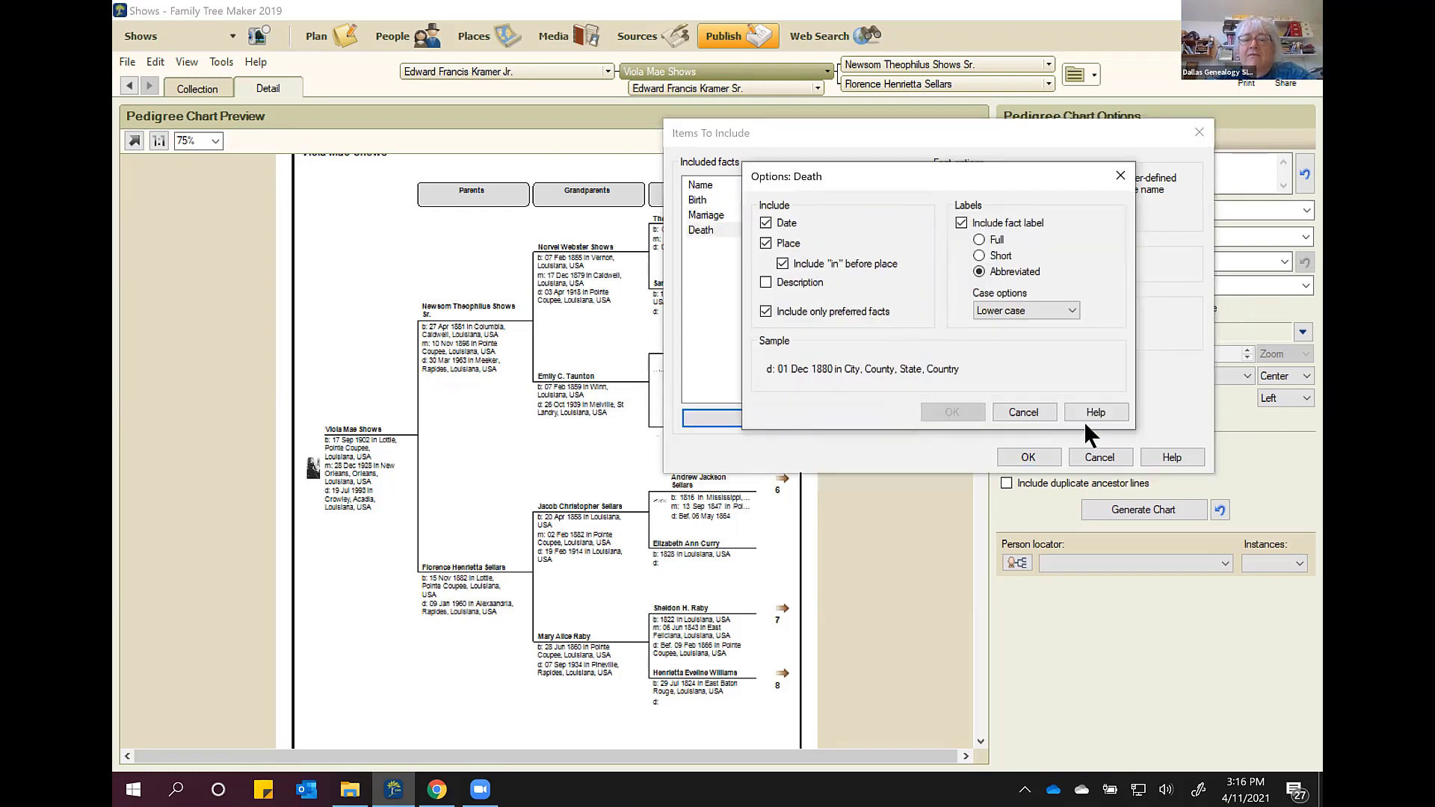
pyautogui.click(1024, 408)
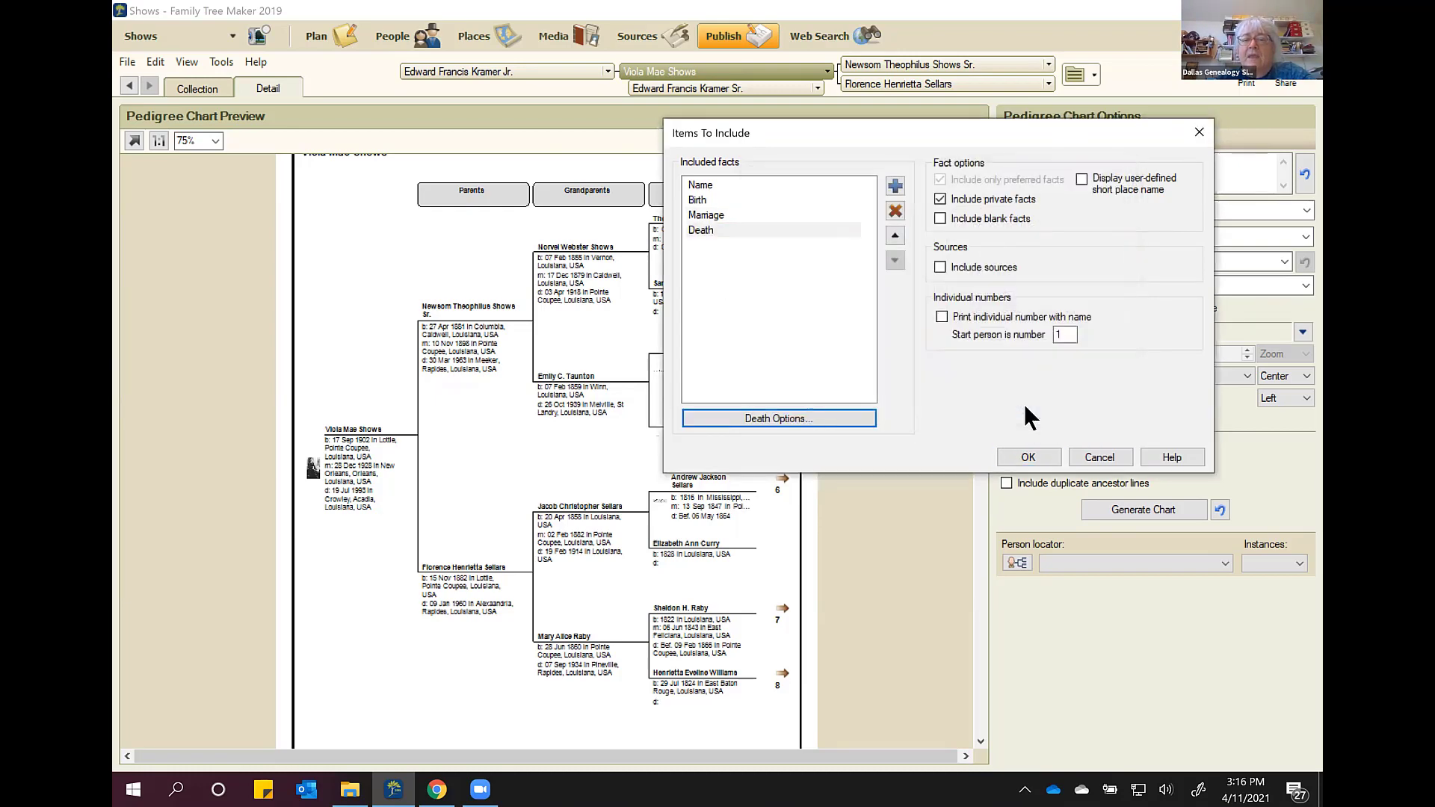
# Step: Add Burial as an included fact, keeping its default display options
pyautogui.click(895, 183)
pyautogui.scroll(-5, 695, 437)
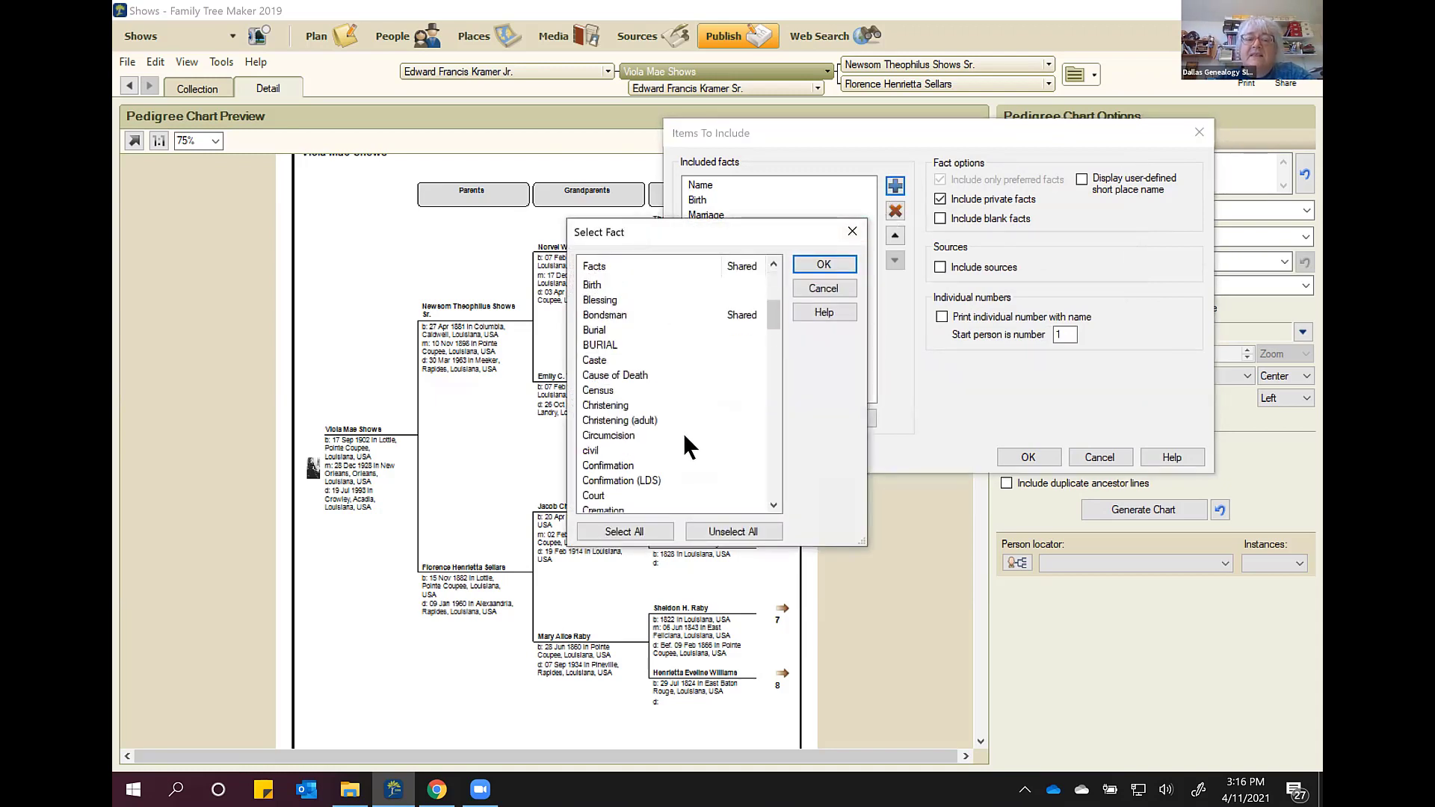
pyautogui.click(635, 330)
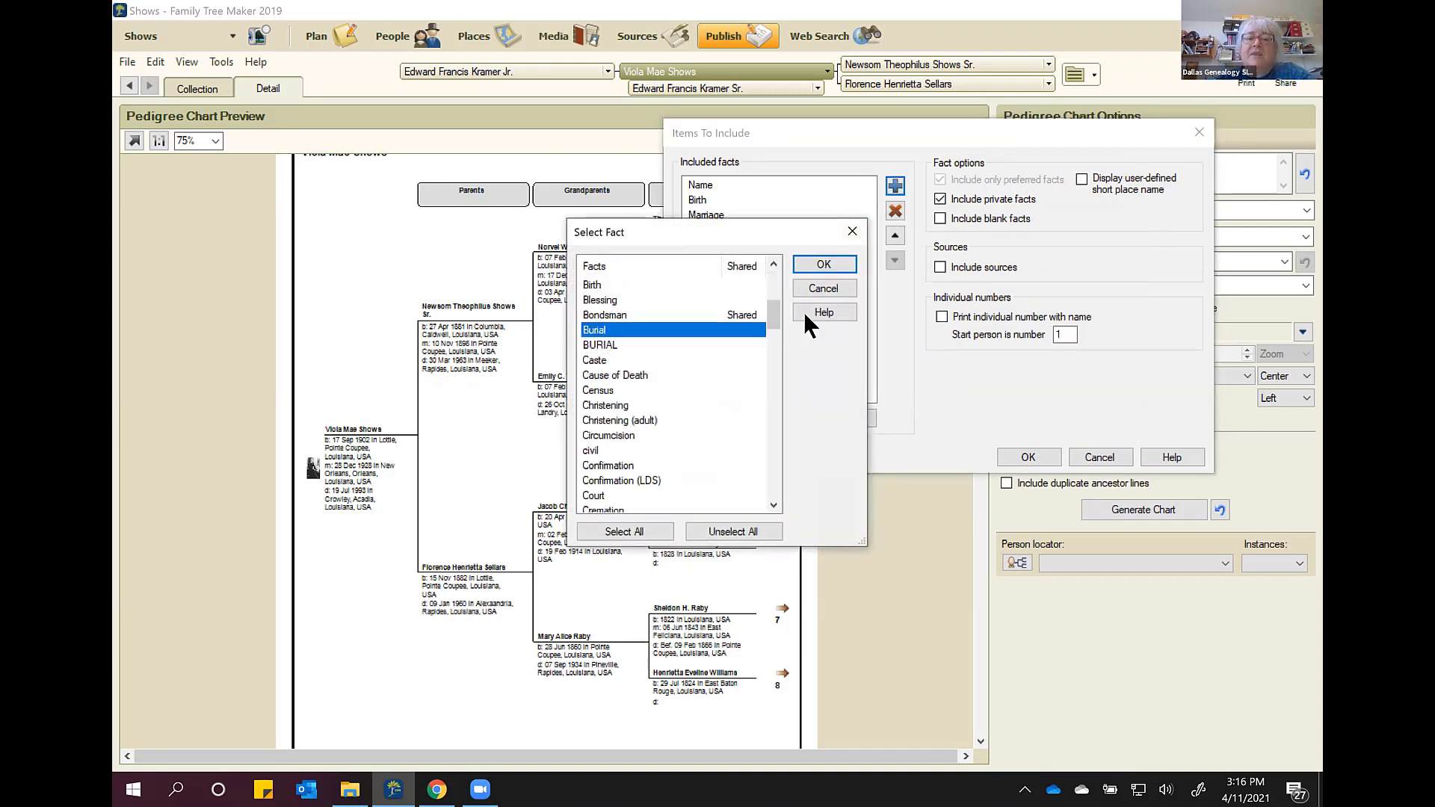
pyautogui.click(826, 266)
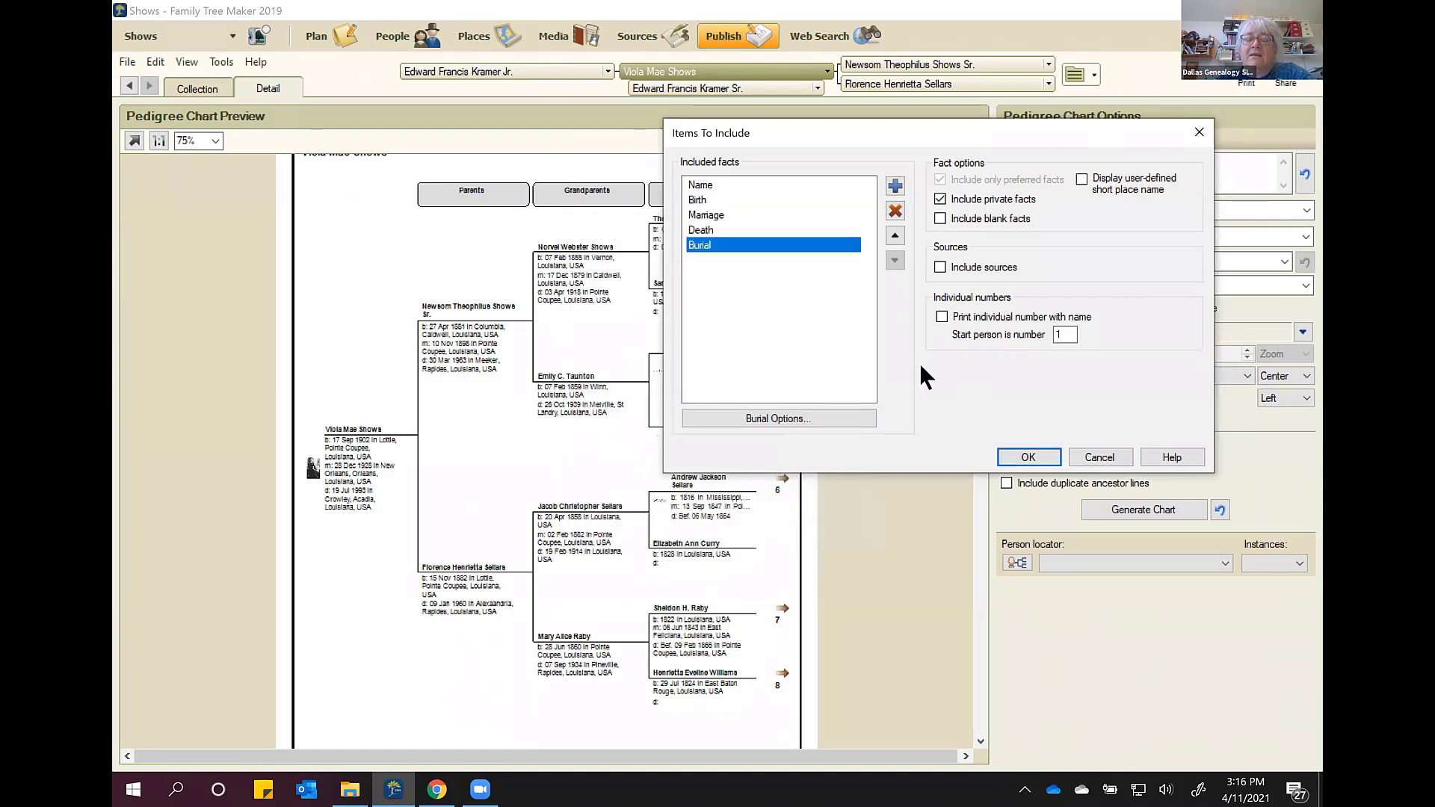
pyautogui.click(780, 419)
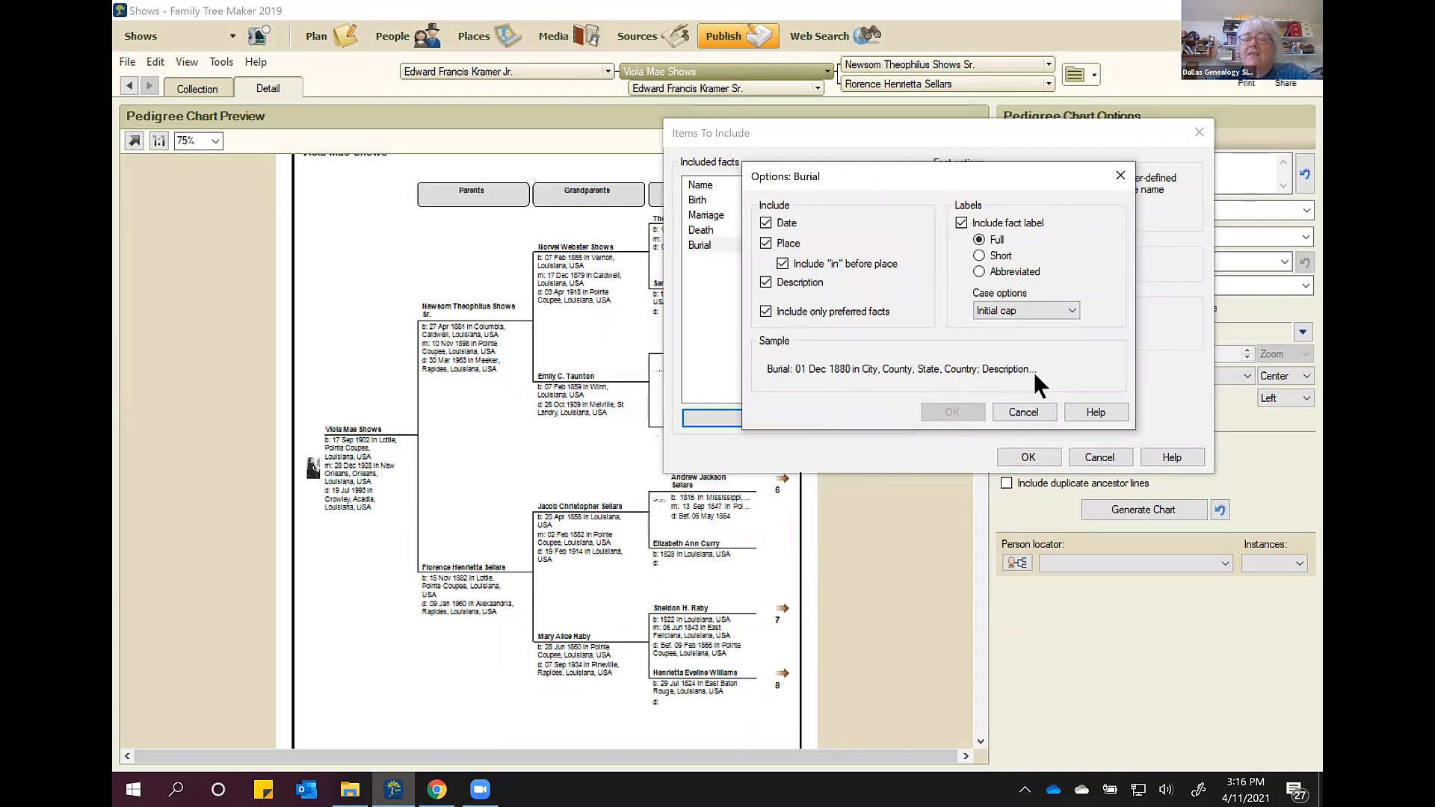
pyautogui.click(1024, 410)
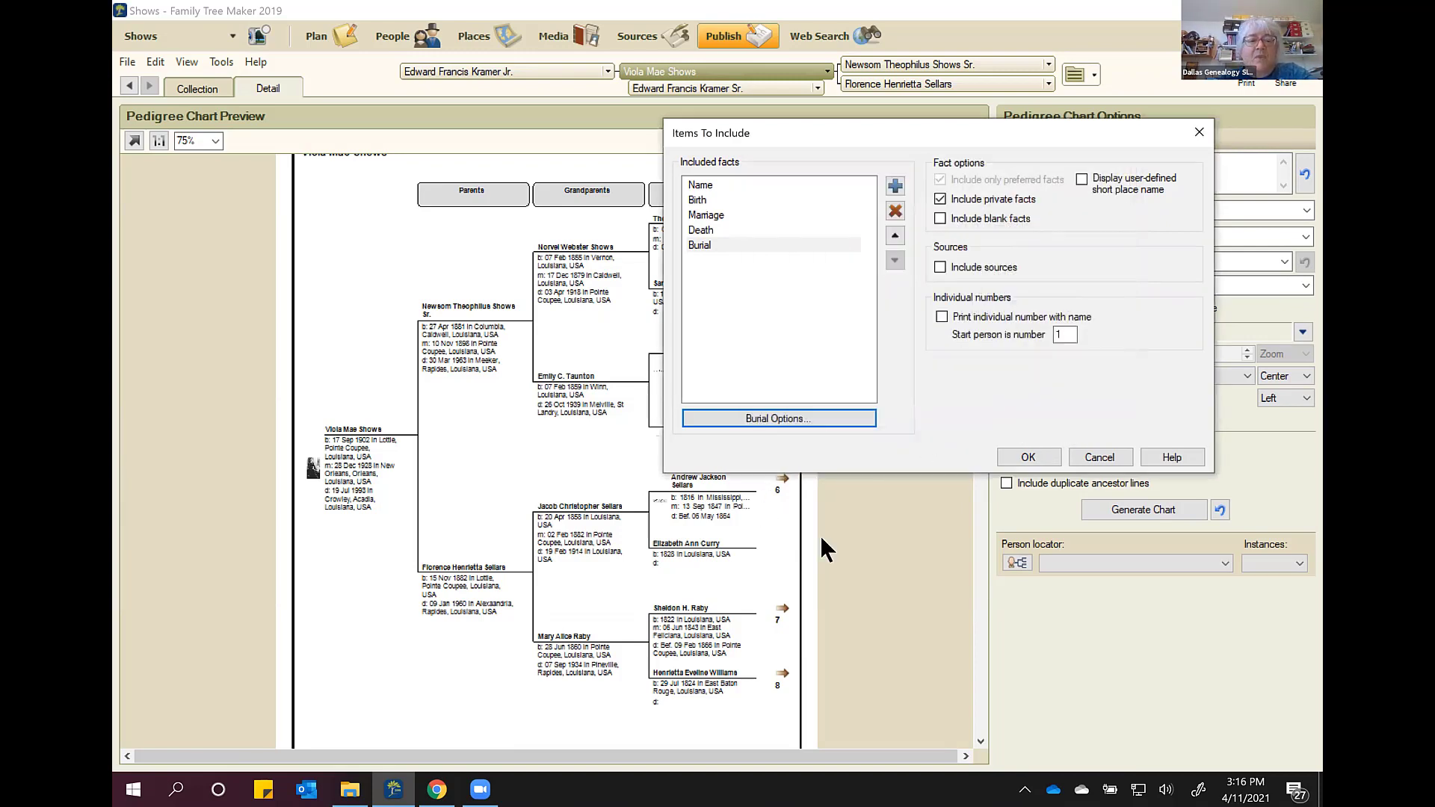
# Step: Apply the included facts, then zoom the chart preview to 1000% and back to 100%
pyautogui.click(1027, 456)
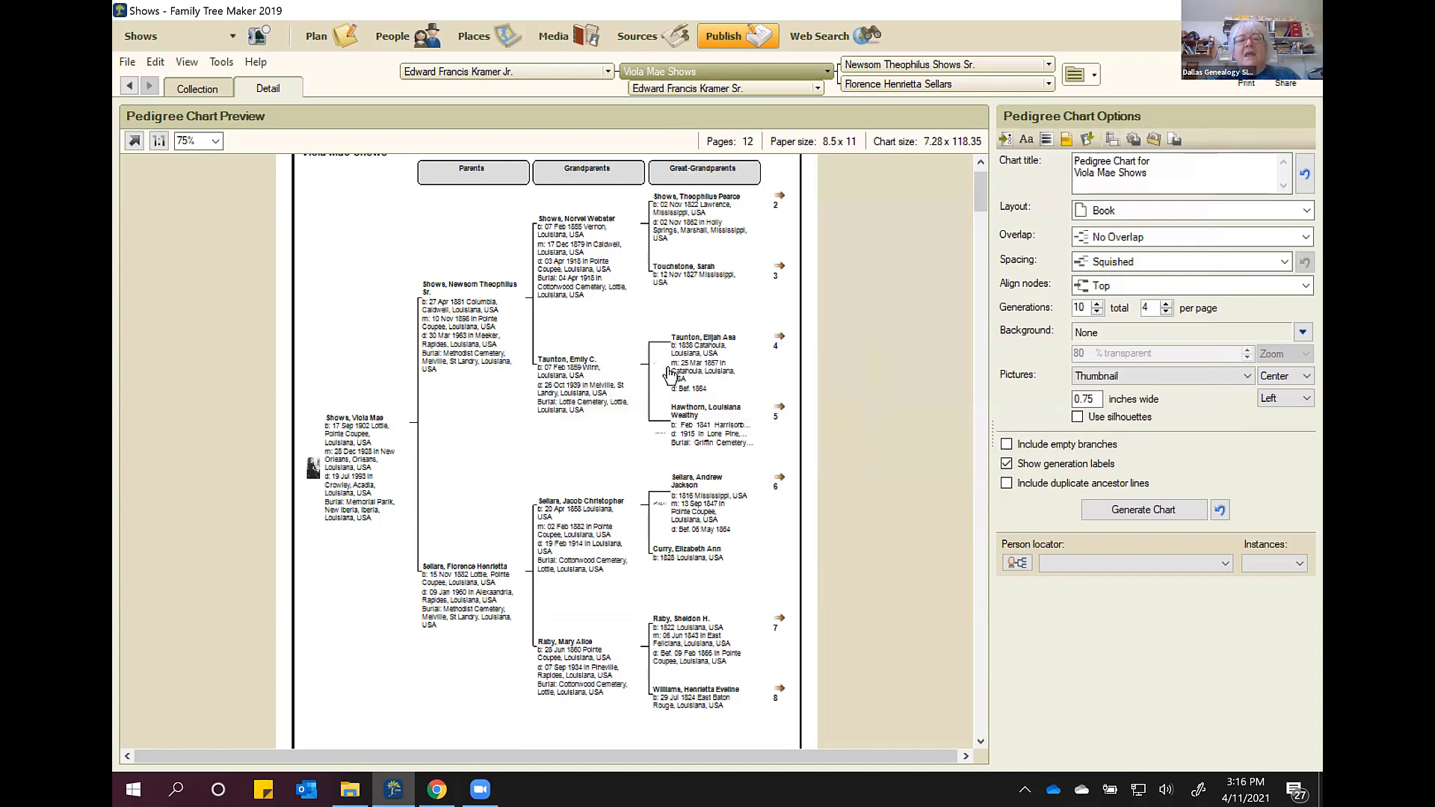
pyautogui.click(216, 141)
pyautogui.click(209, 154)
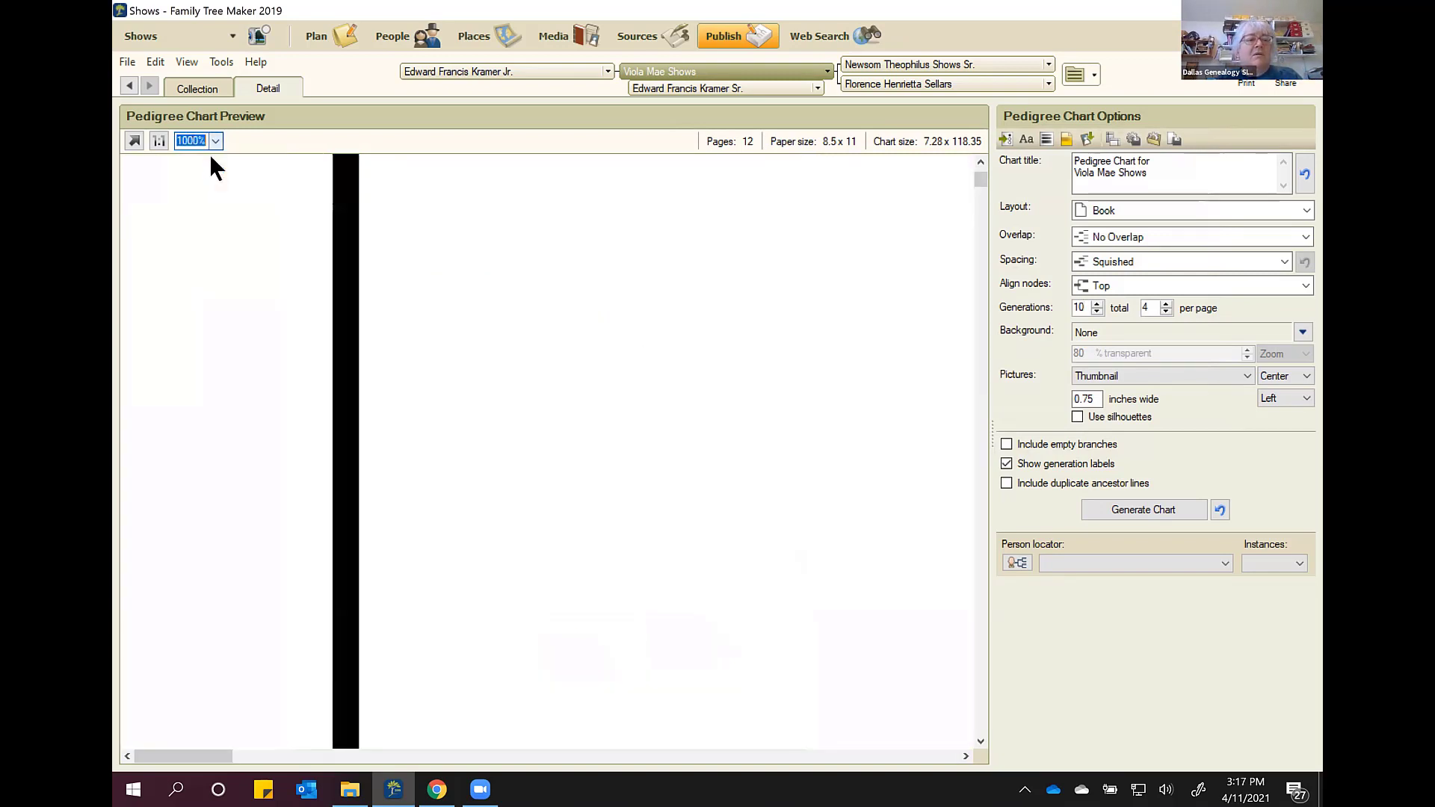
pyautogui.click(214, 141)
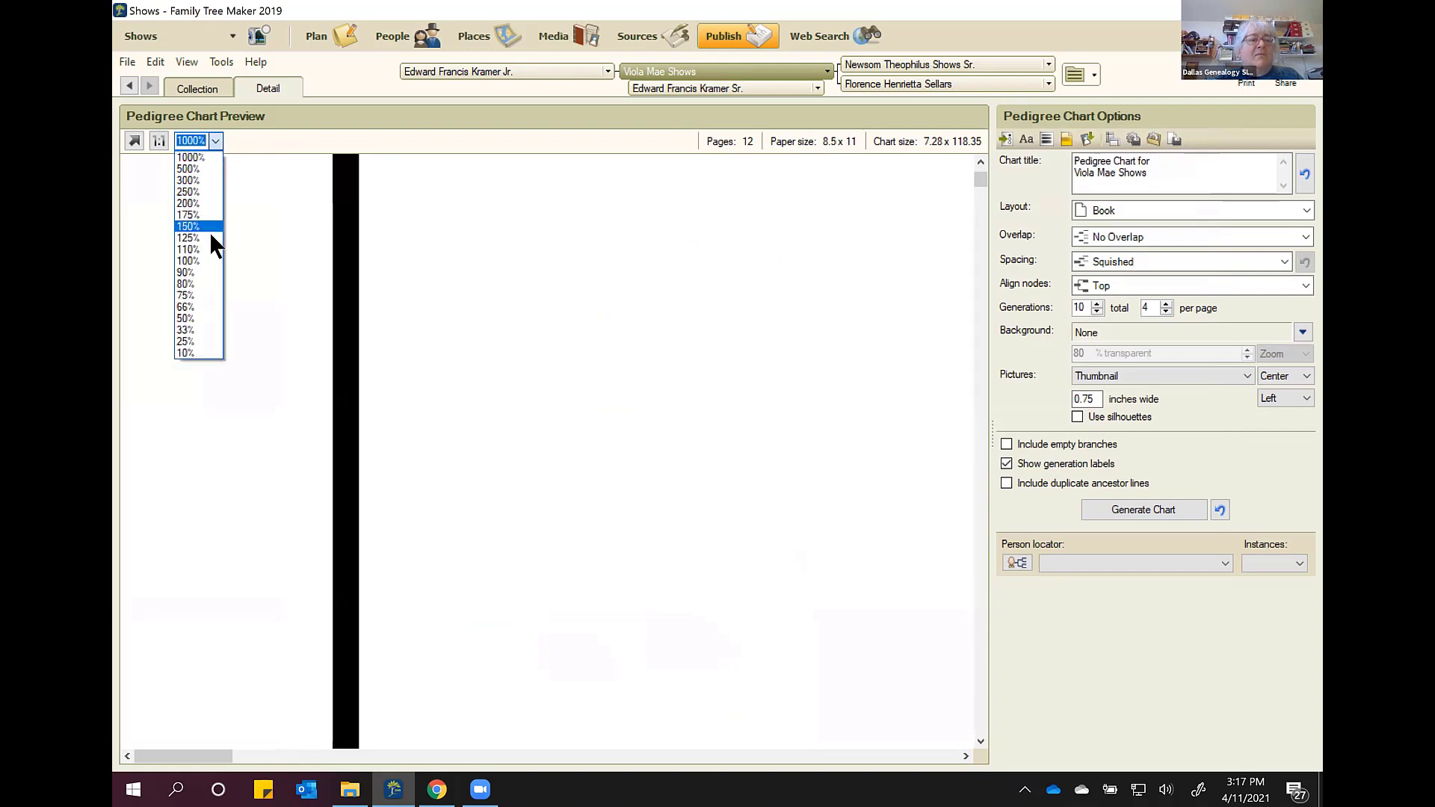
pyautogui.click(211, 262)
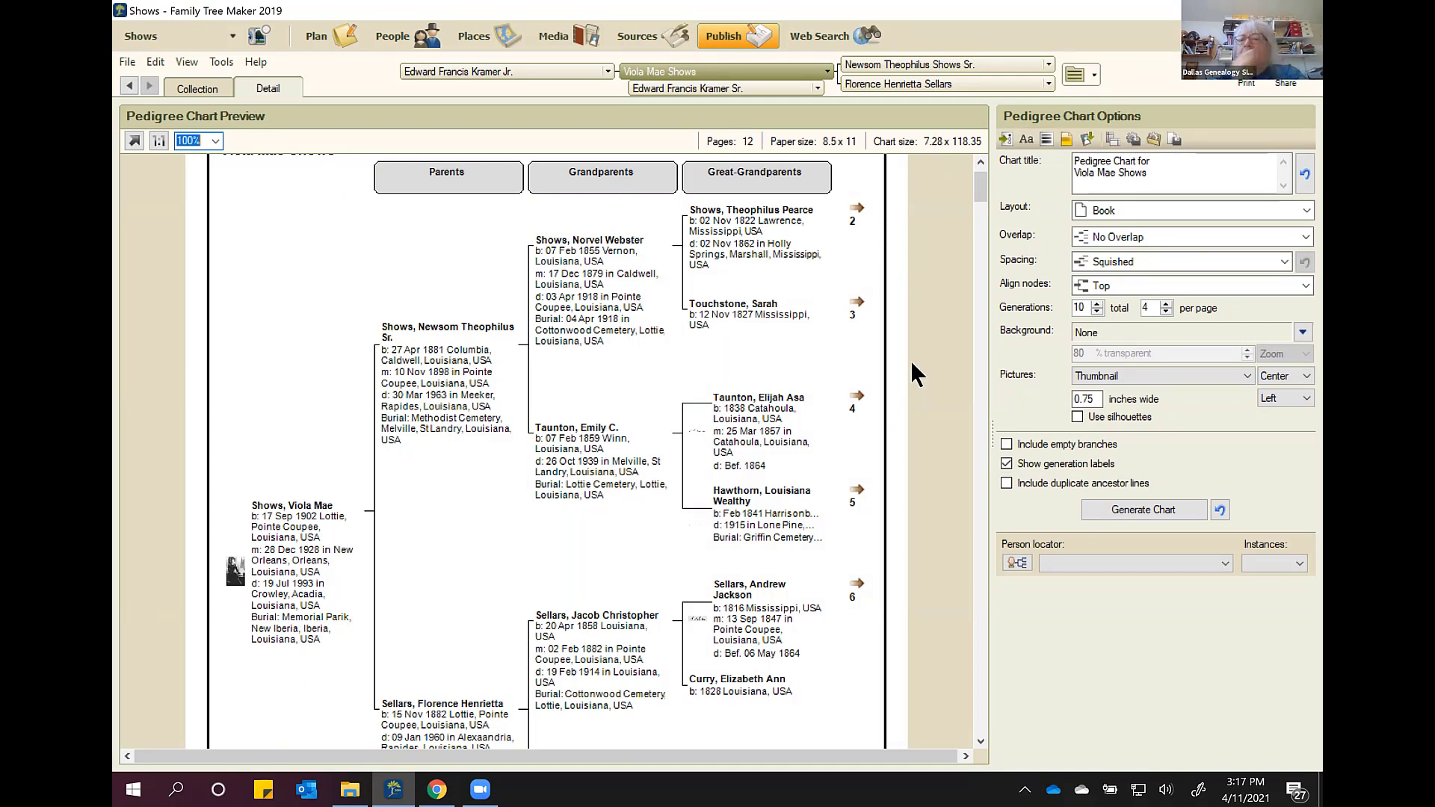
# Step: Set the Name Default font size to 10, review the Birth, Death, Marriage and Burial fonts, and apply
pyautogui.click(1026, 140)
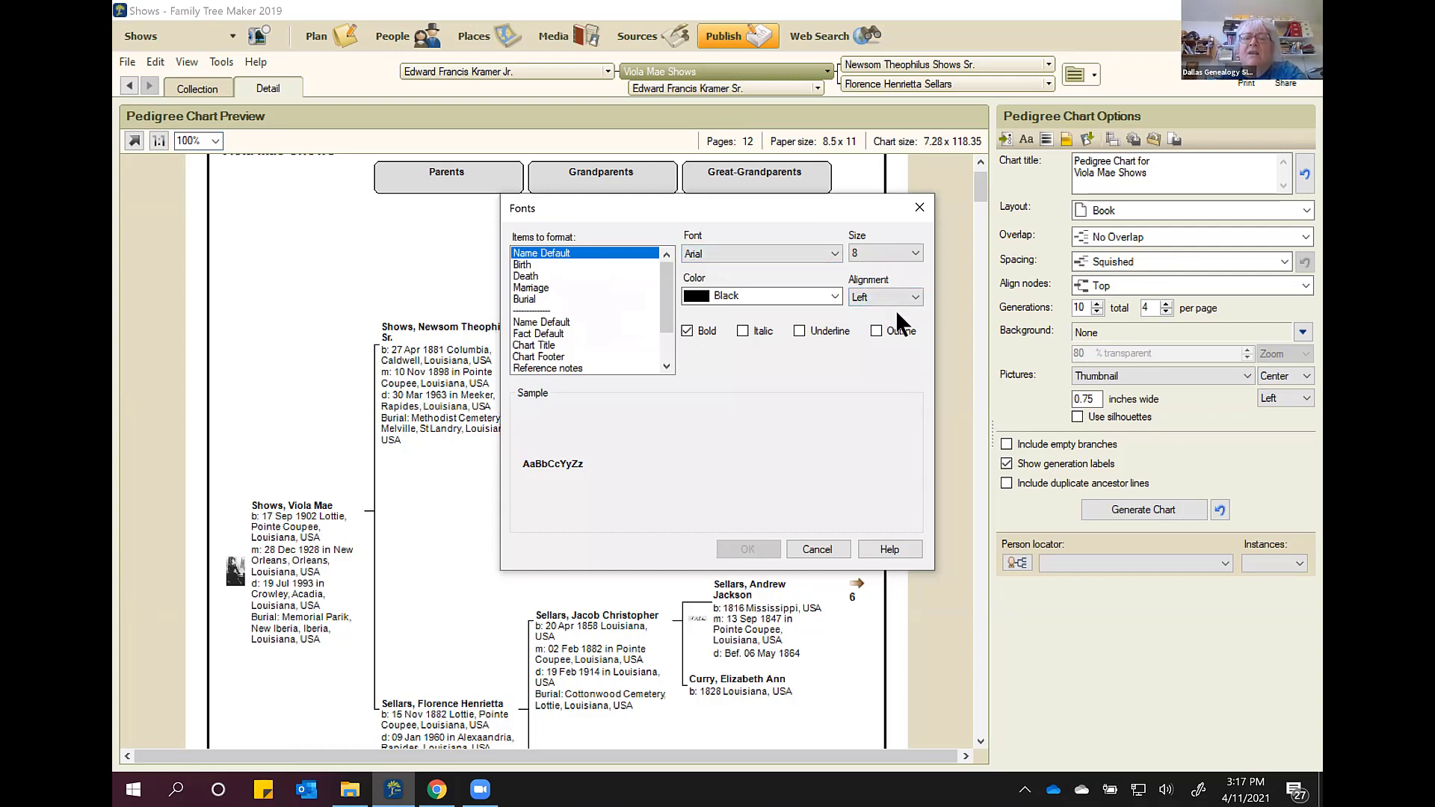
pyautogui.click(915, 254)
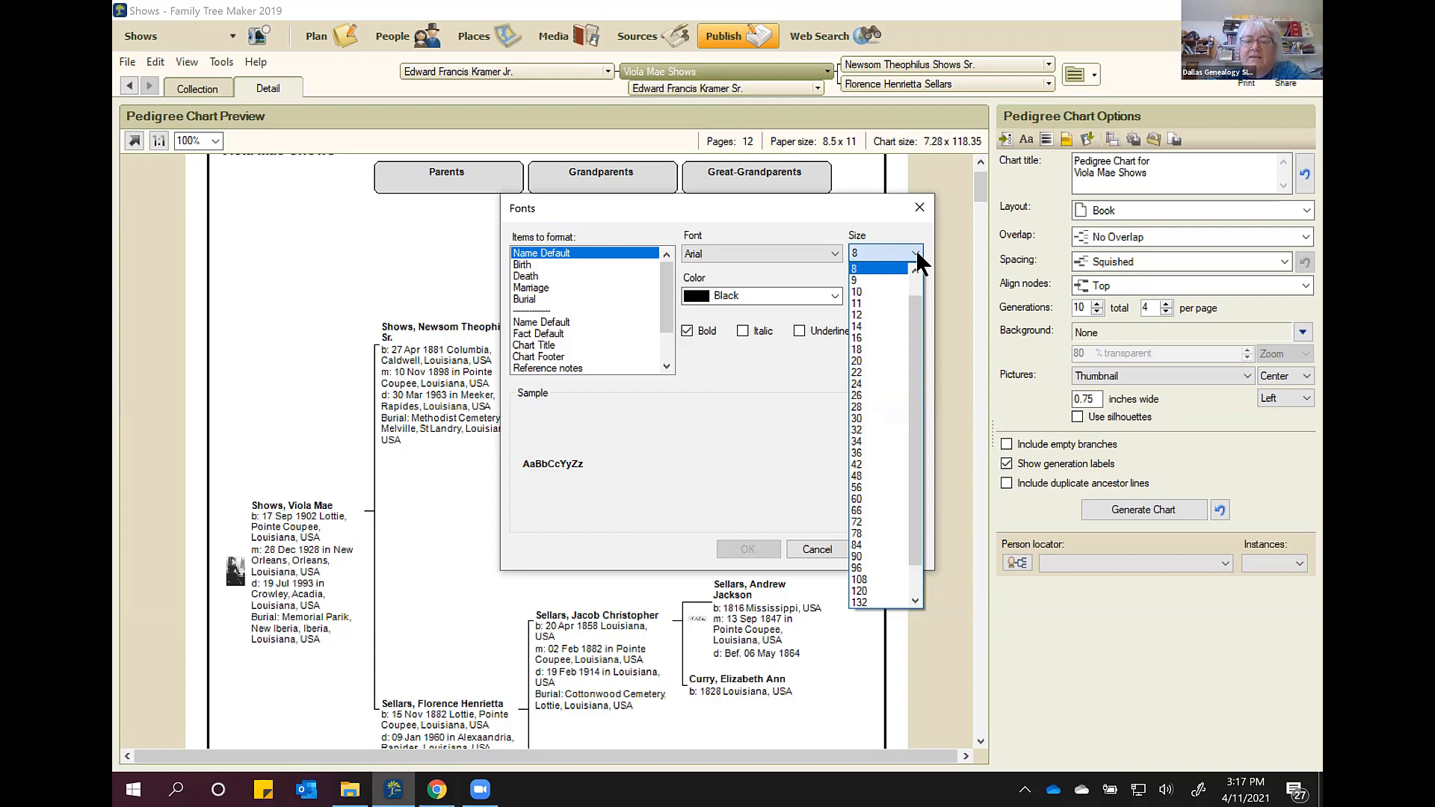
pyautogui.click(885, 291)
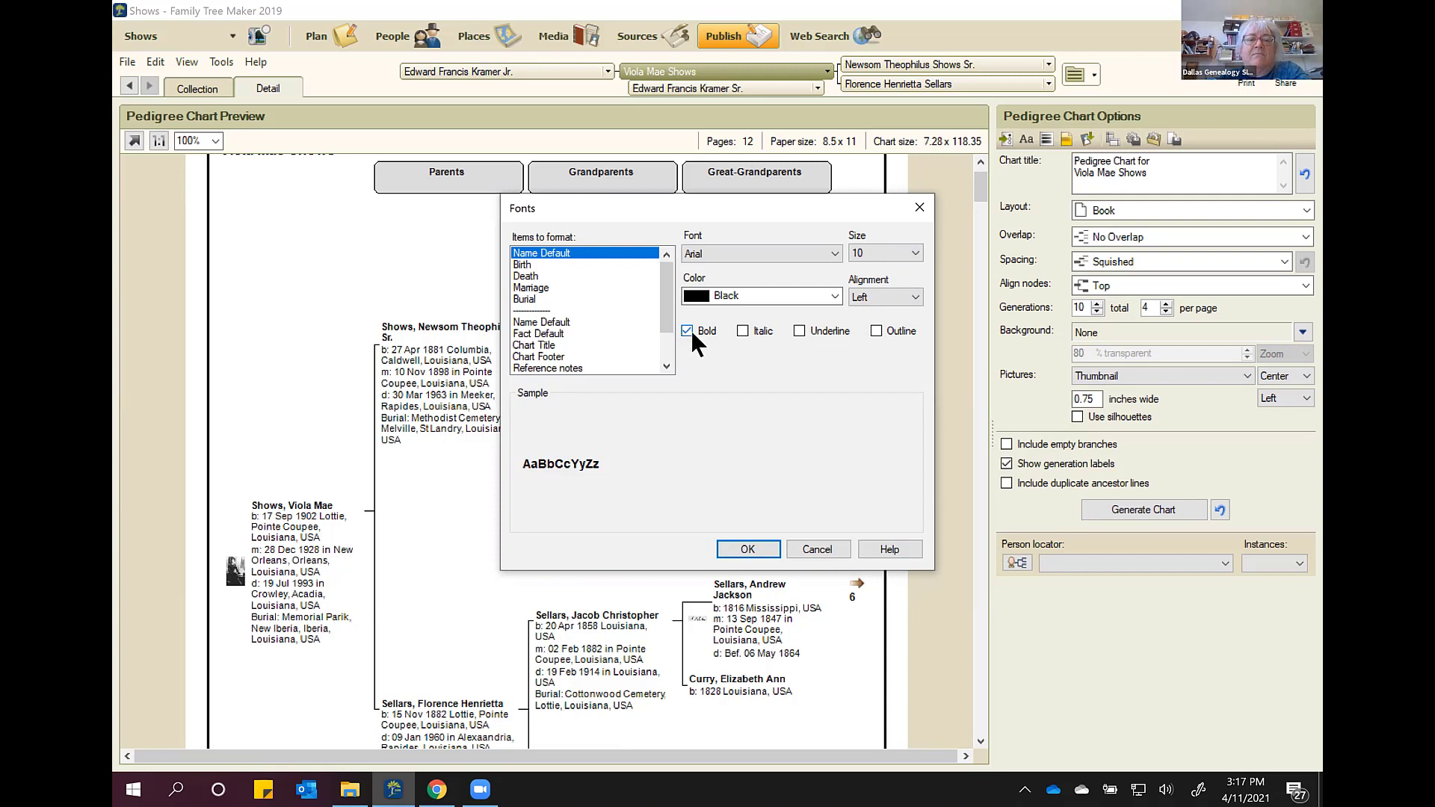
pyautogui.click(526, 265)
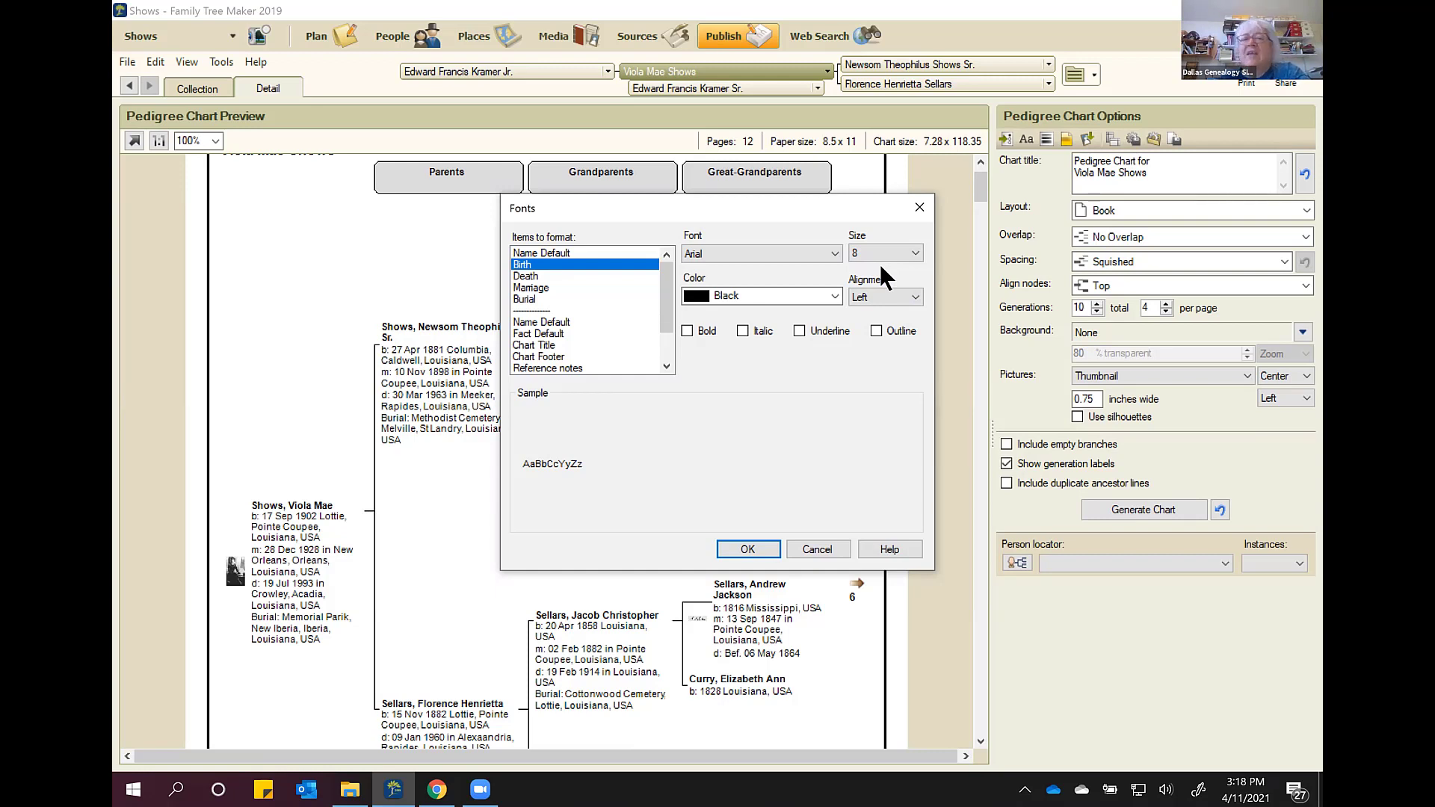
pyautogui.click(532, 276)
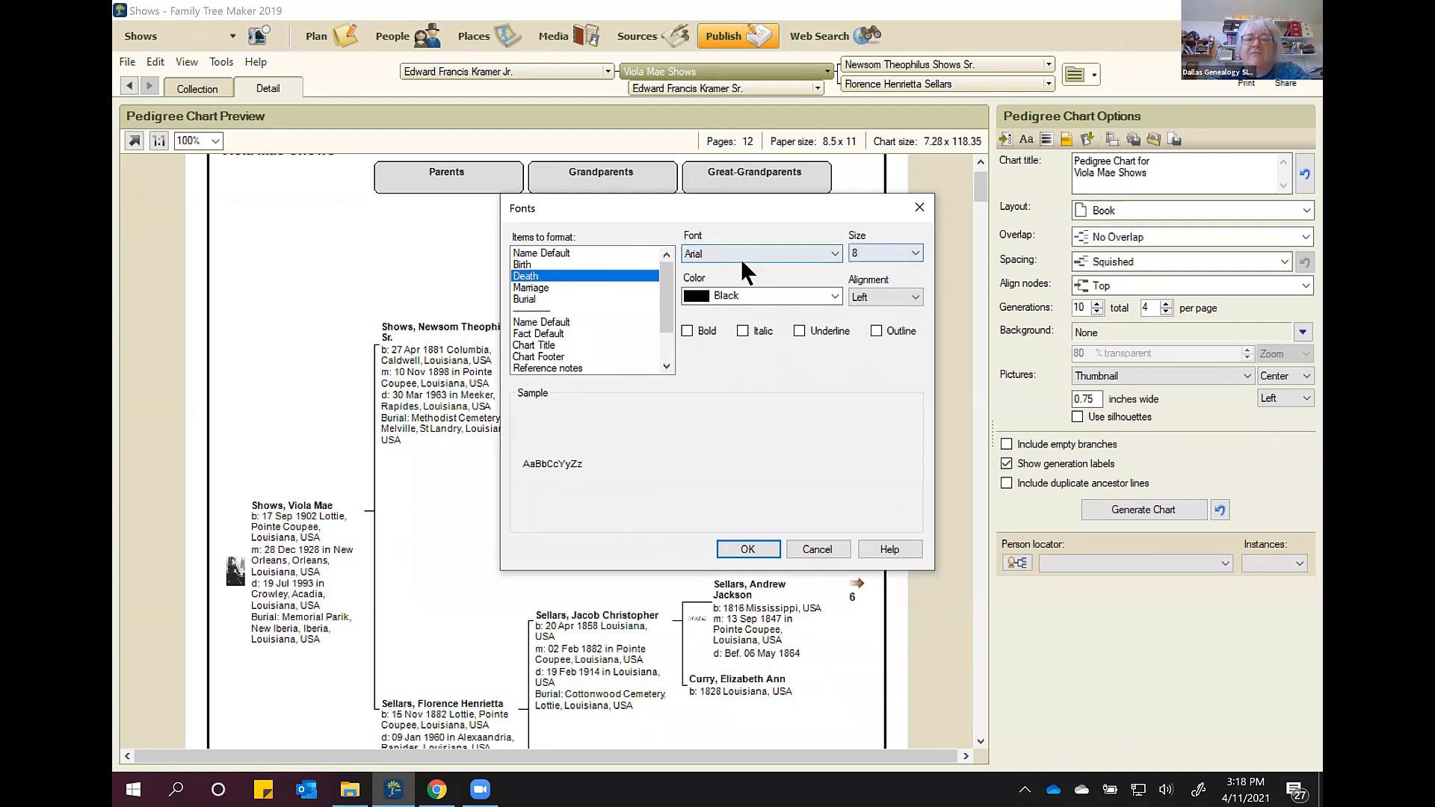
pyautogui.click(540, 288)
pyautogui.click(536, 296)
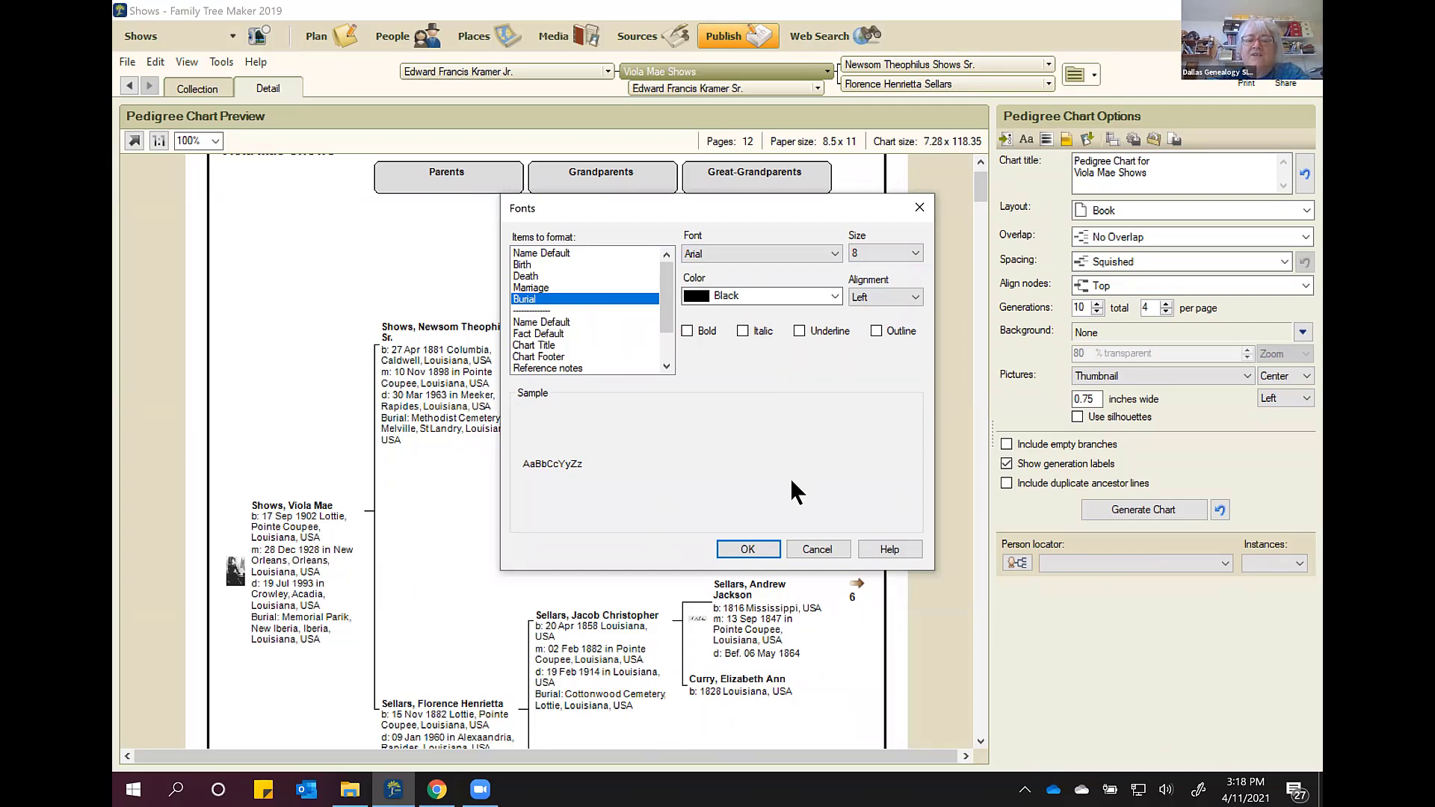
pyautogui.click(748, 550)
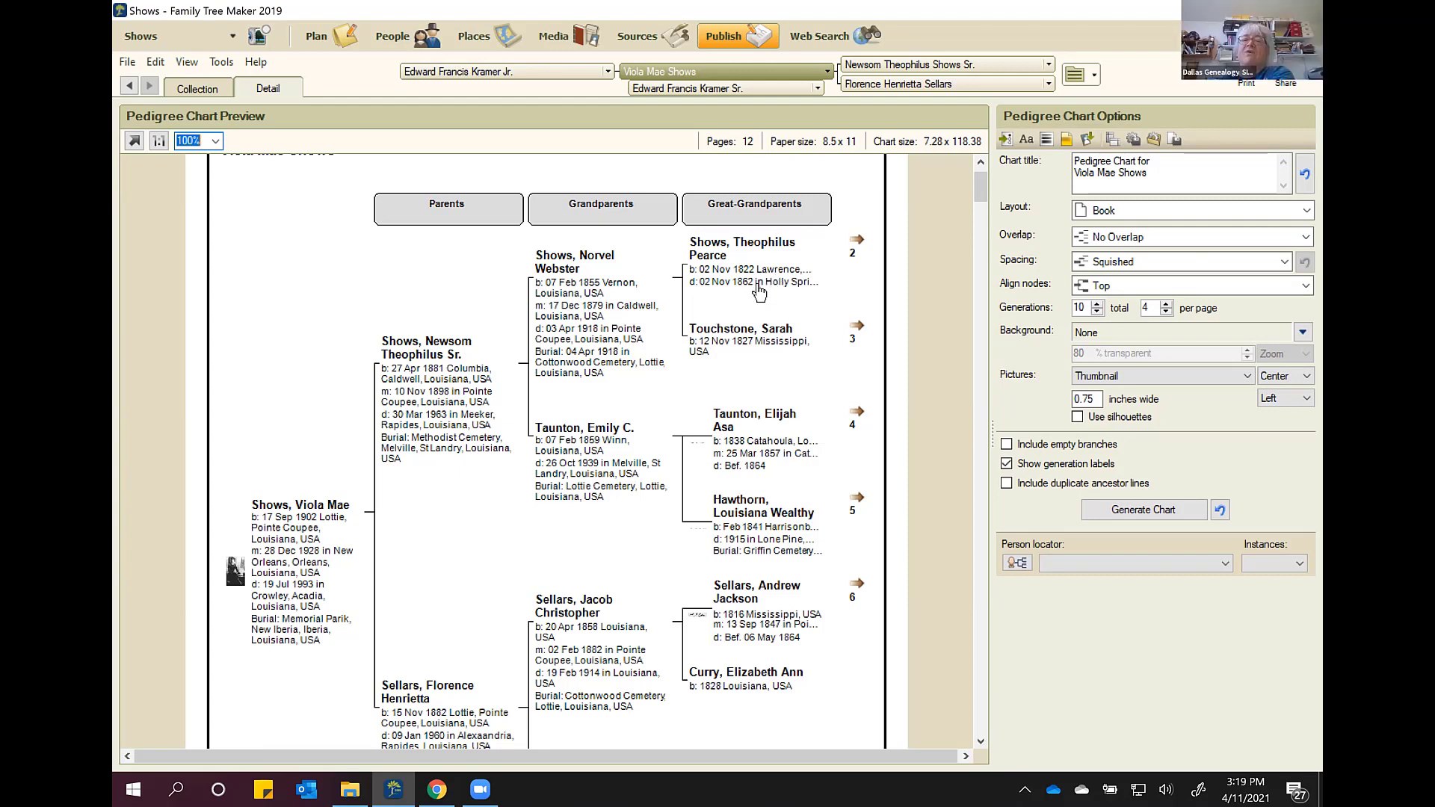
# Step: Give female boxes a MistyRose border in the box, border and line options
pyautogui.click(1043, 139)
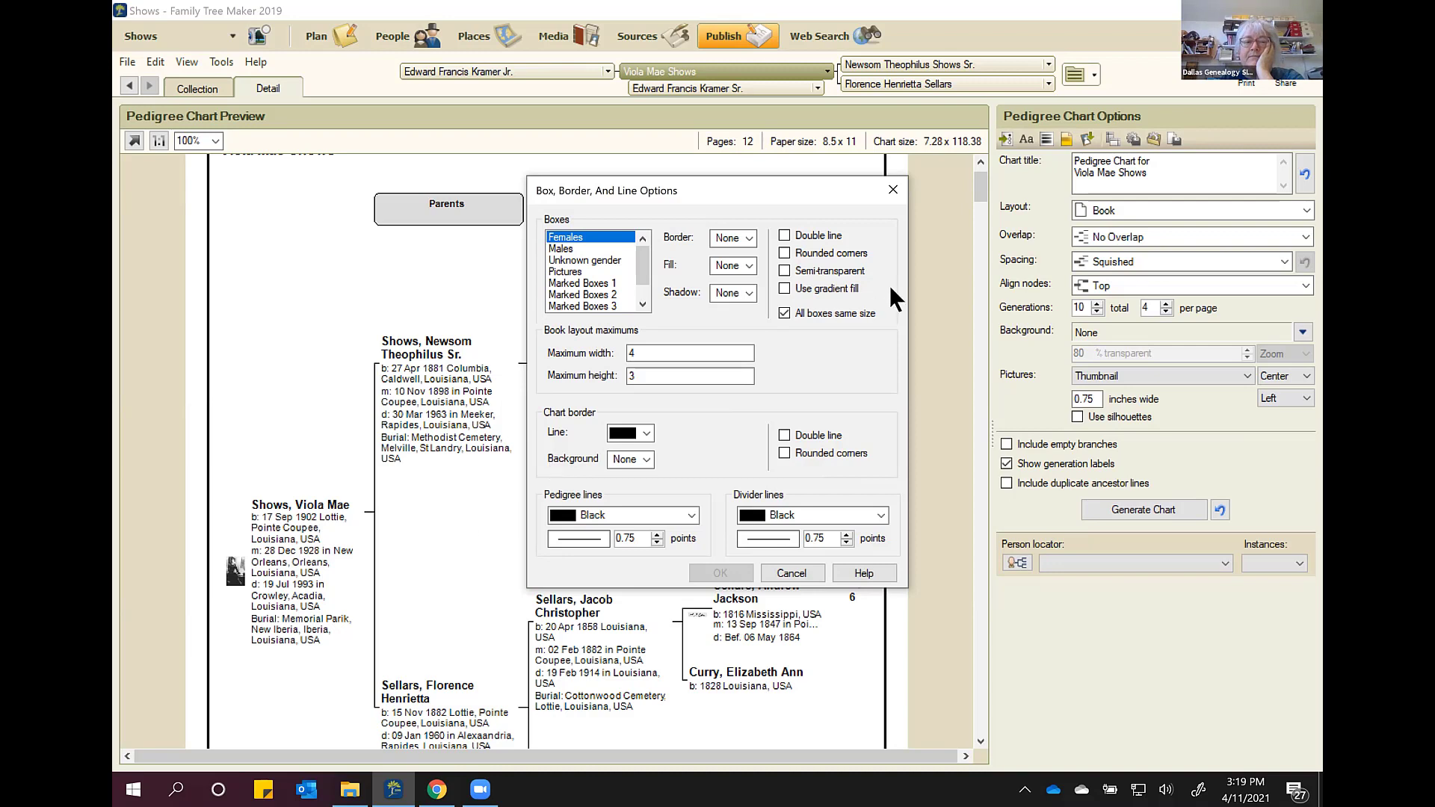
pyautogui.click(749, 239)
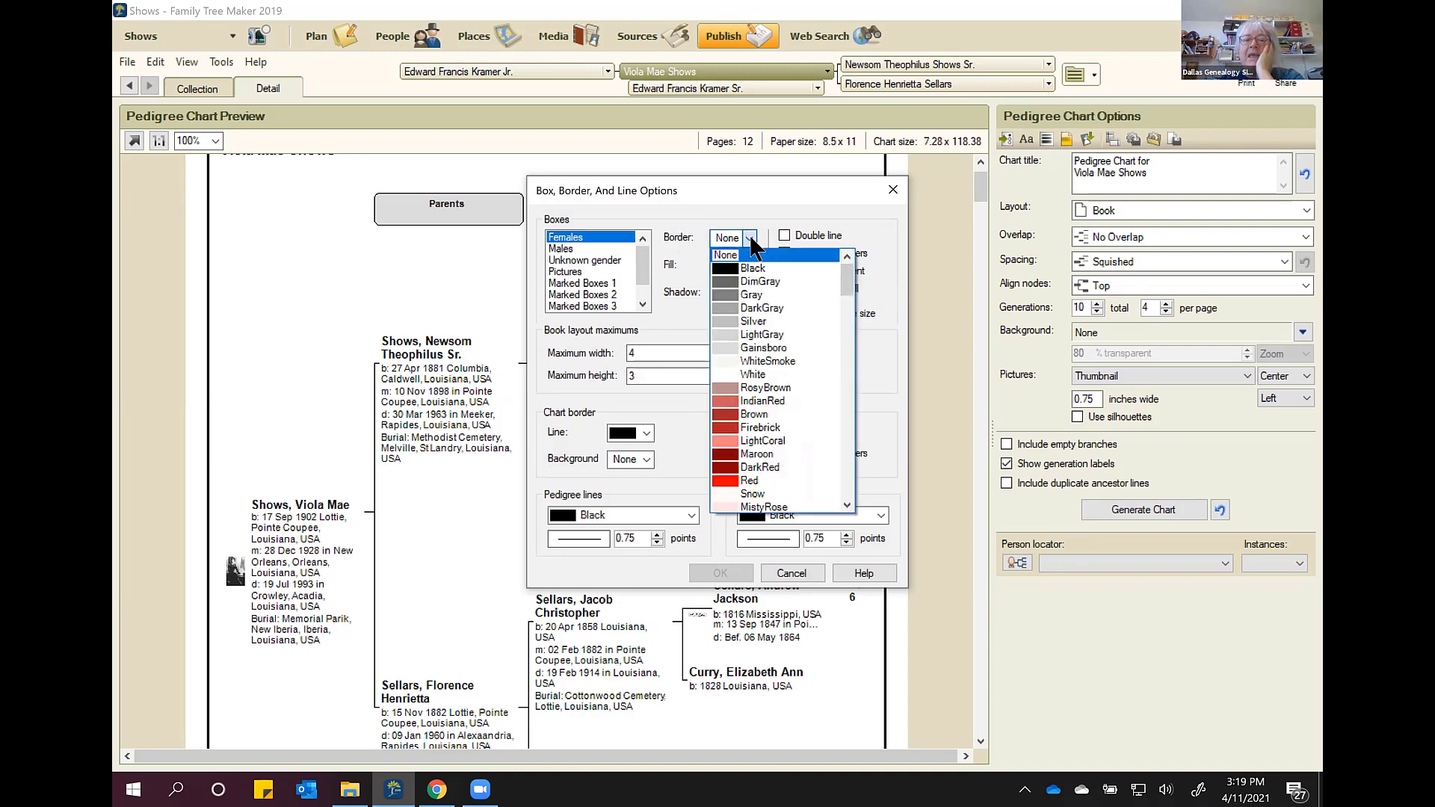
pyautogui.scroll(-3, 777, 396)
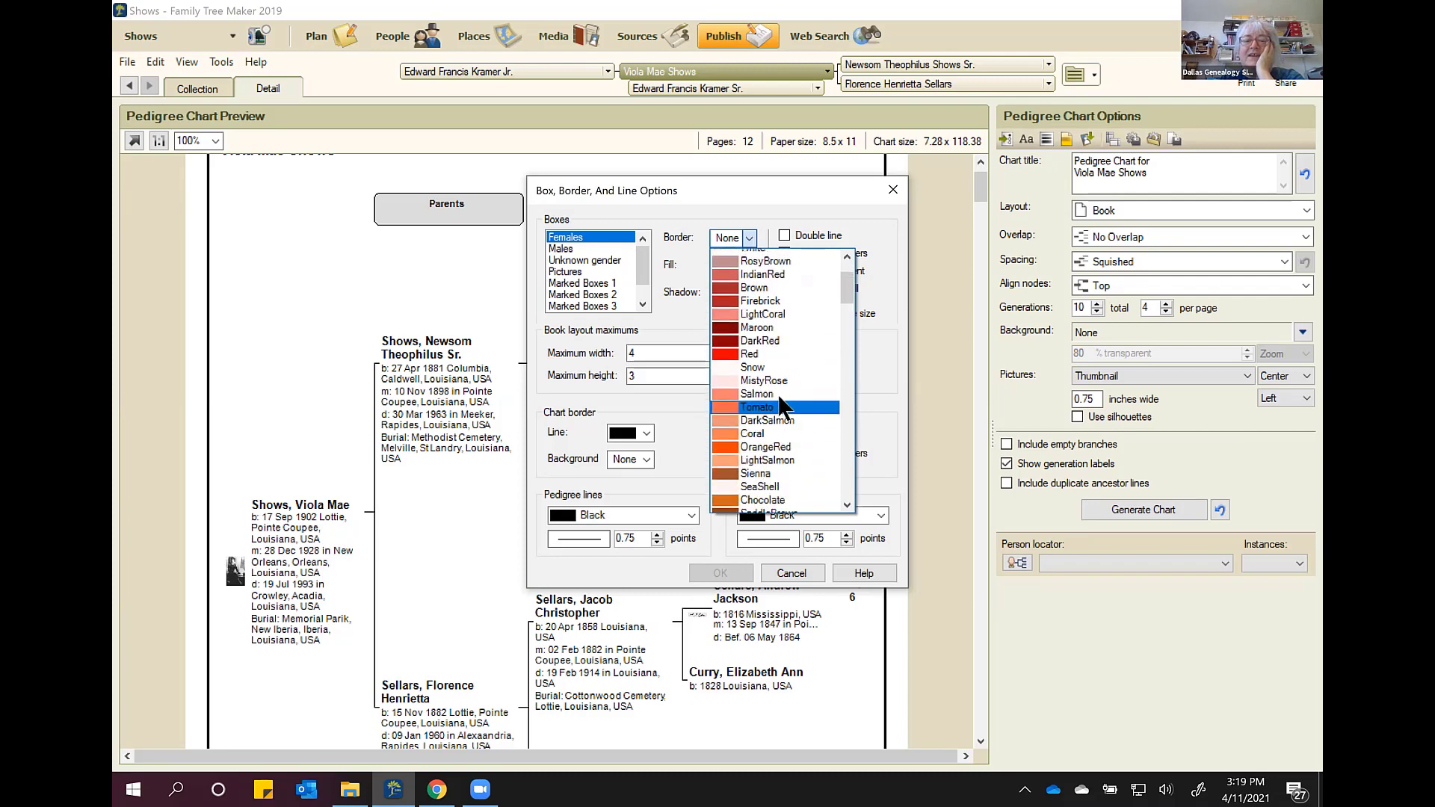
pyautogui.scroll(-6, 779, 399)
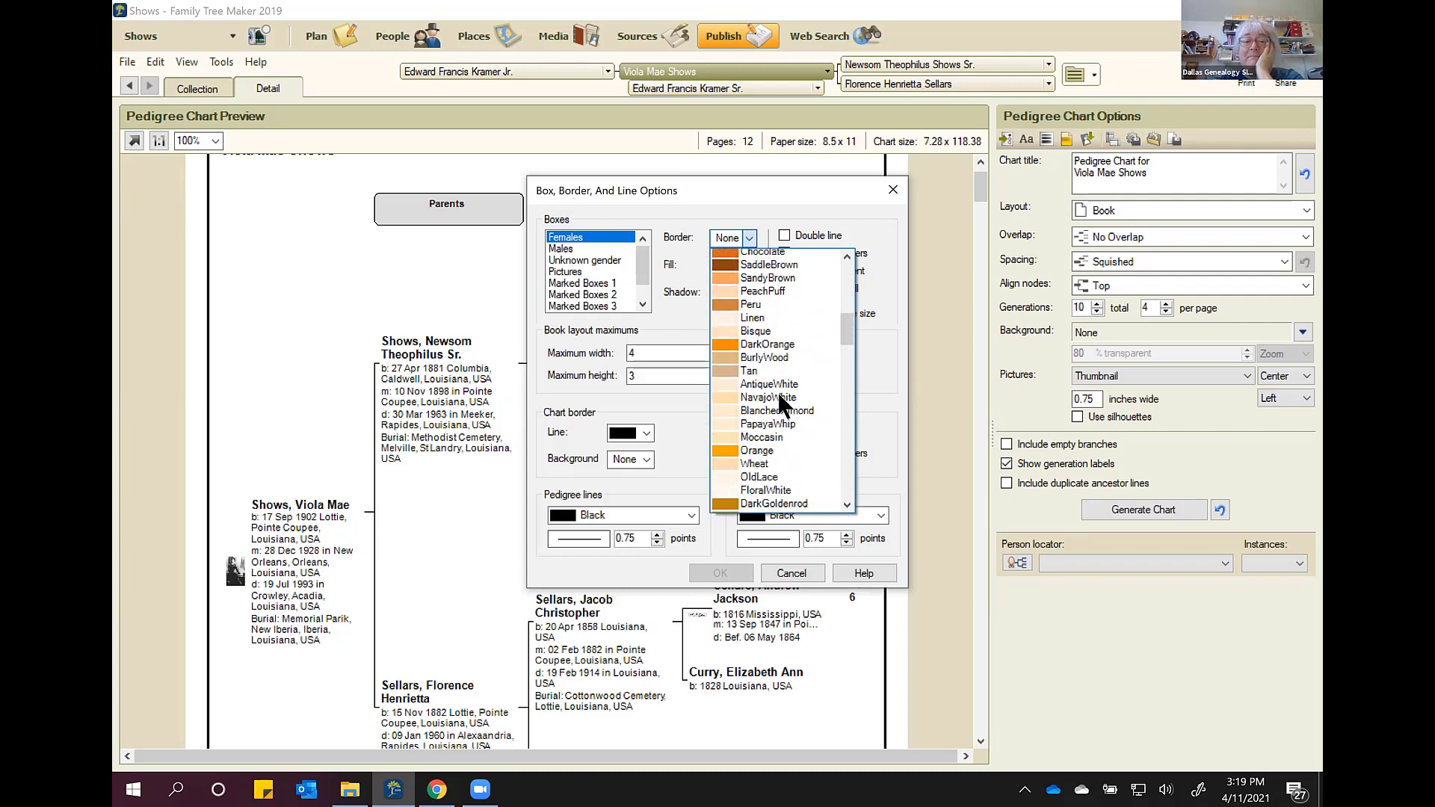
pyautogui.scroll(7, 779, 394)
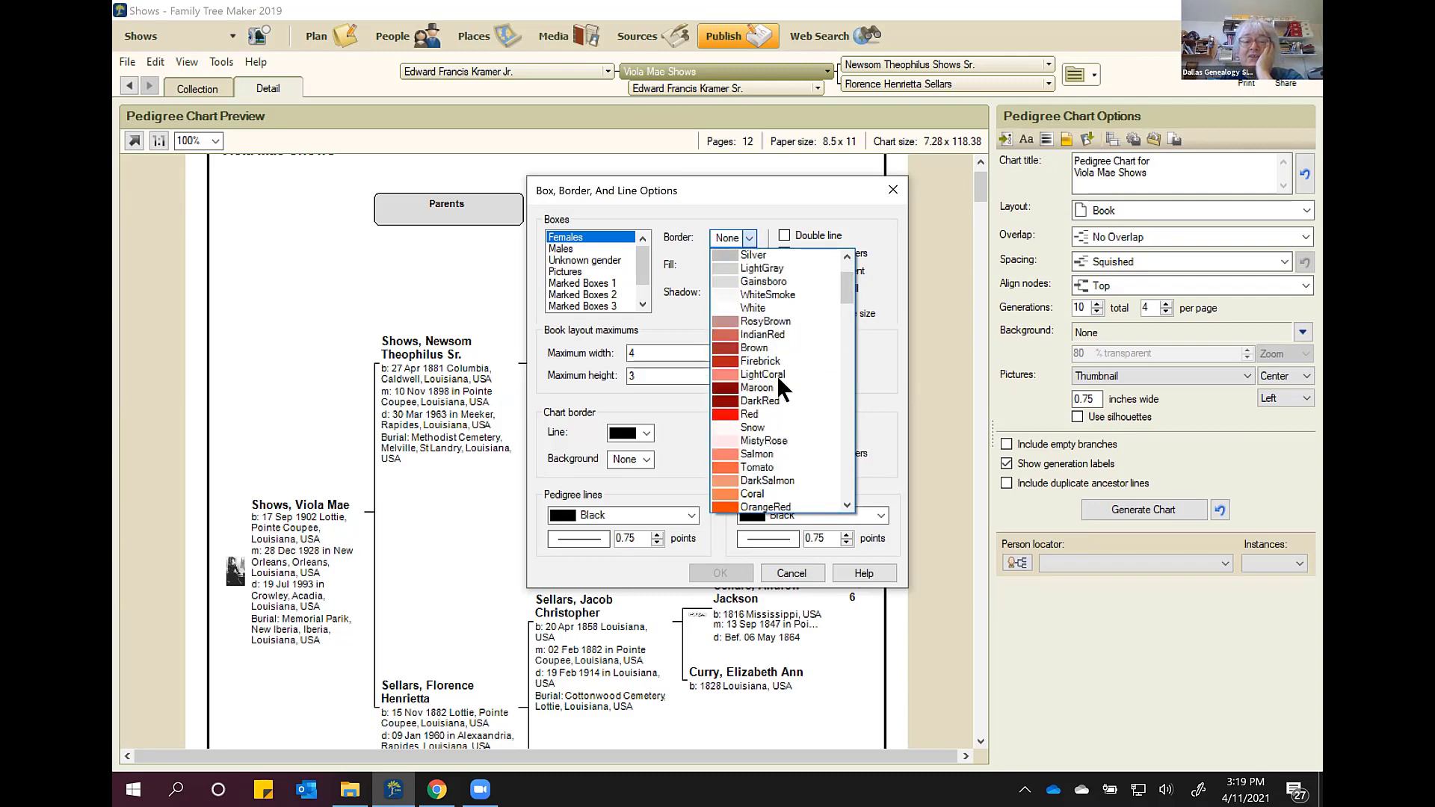
pyautogui.scroll(3, 778, 375)
pyautogui.scroll(-3, 777, 375)
pyautogui.scroll(-2, 778, 376)
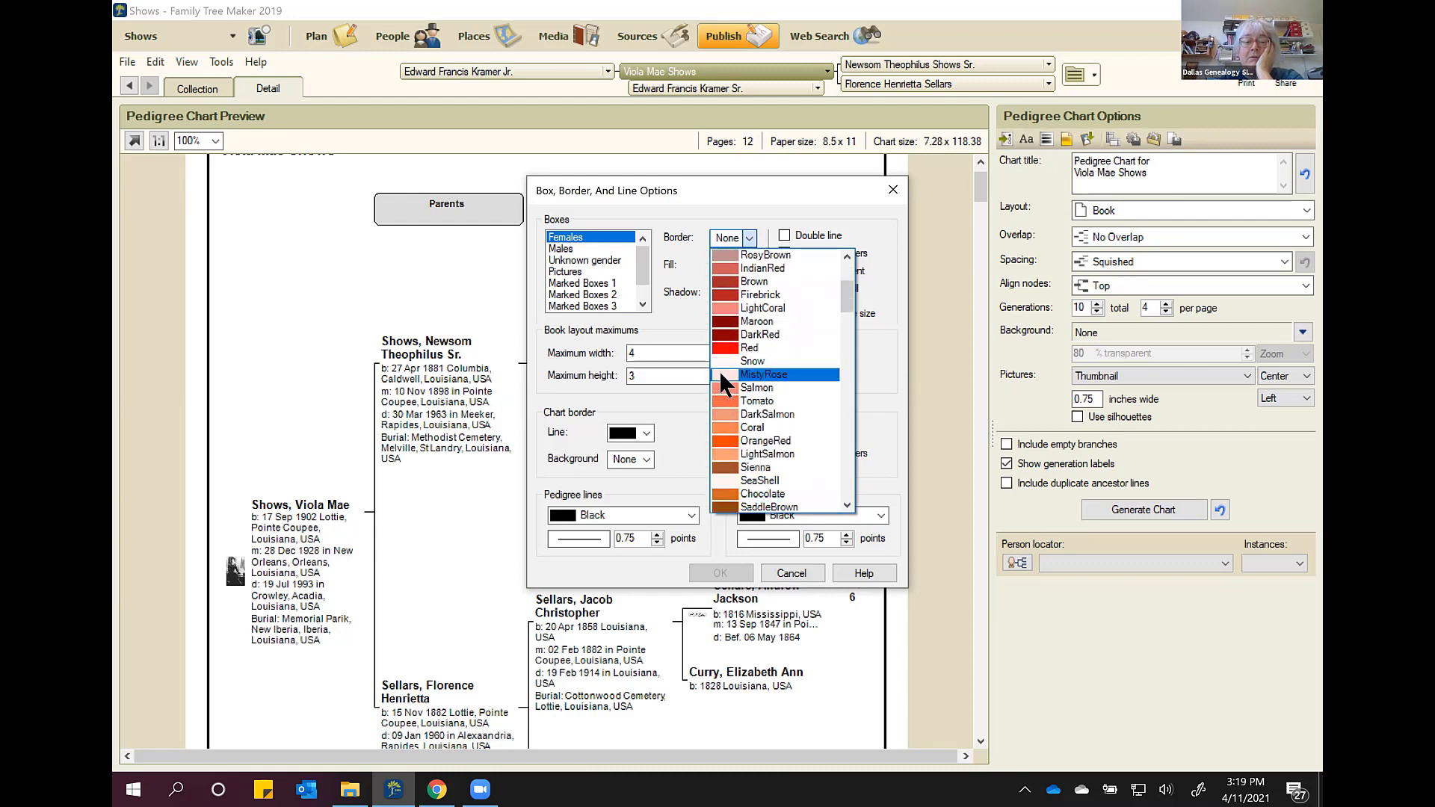
pyautogui.click(719, 371)
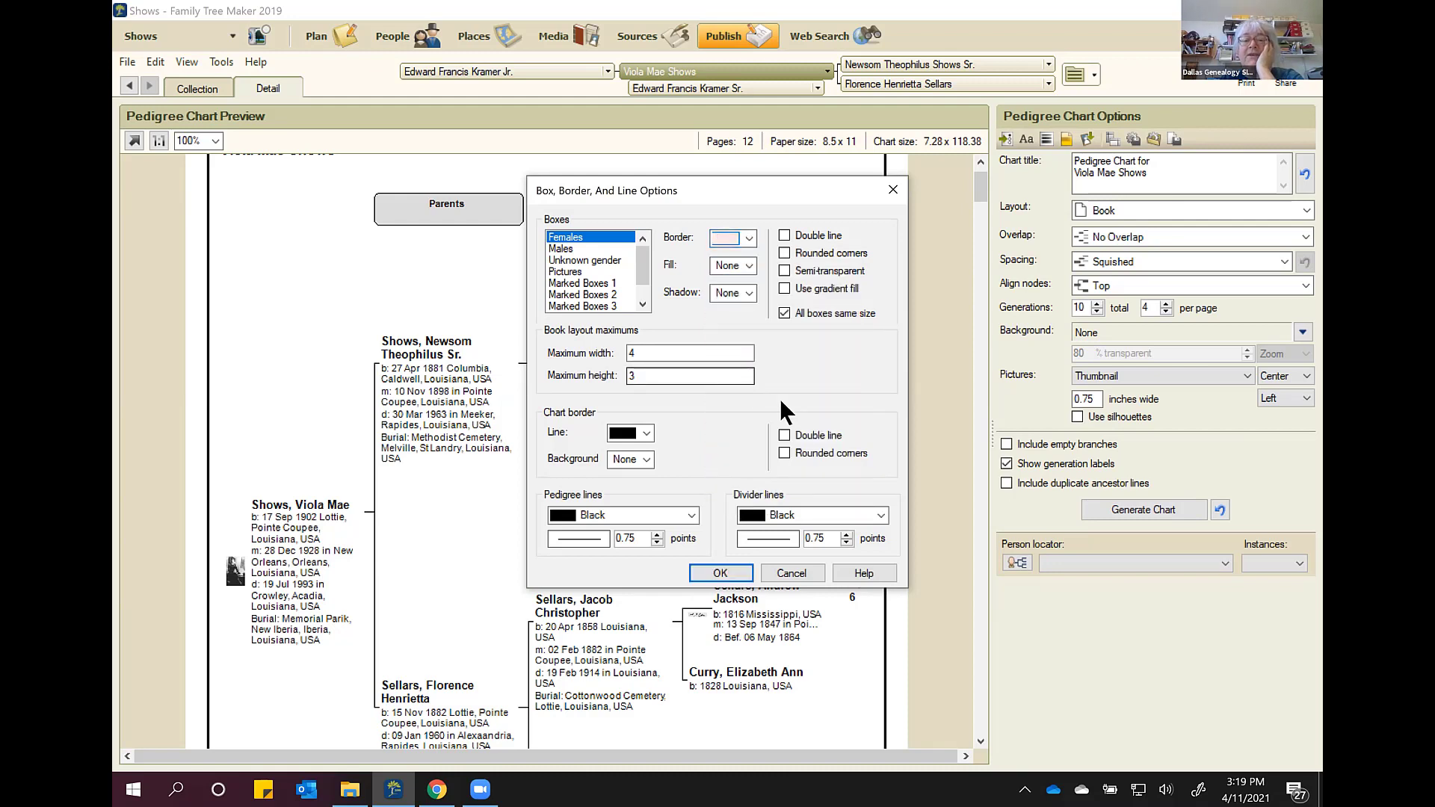
# Step: Keep no shadow on female boxes and turn off All boxes same size
pyautogui.click(748, 290)
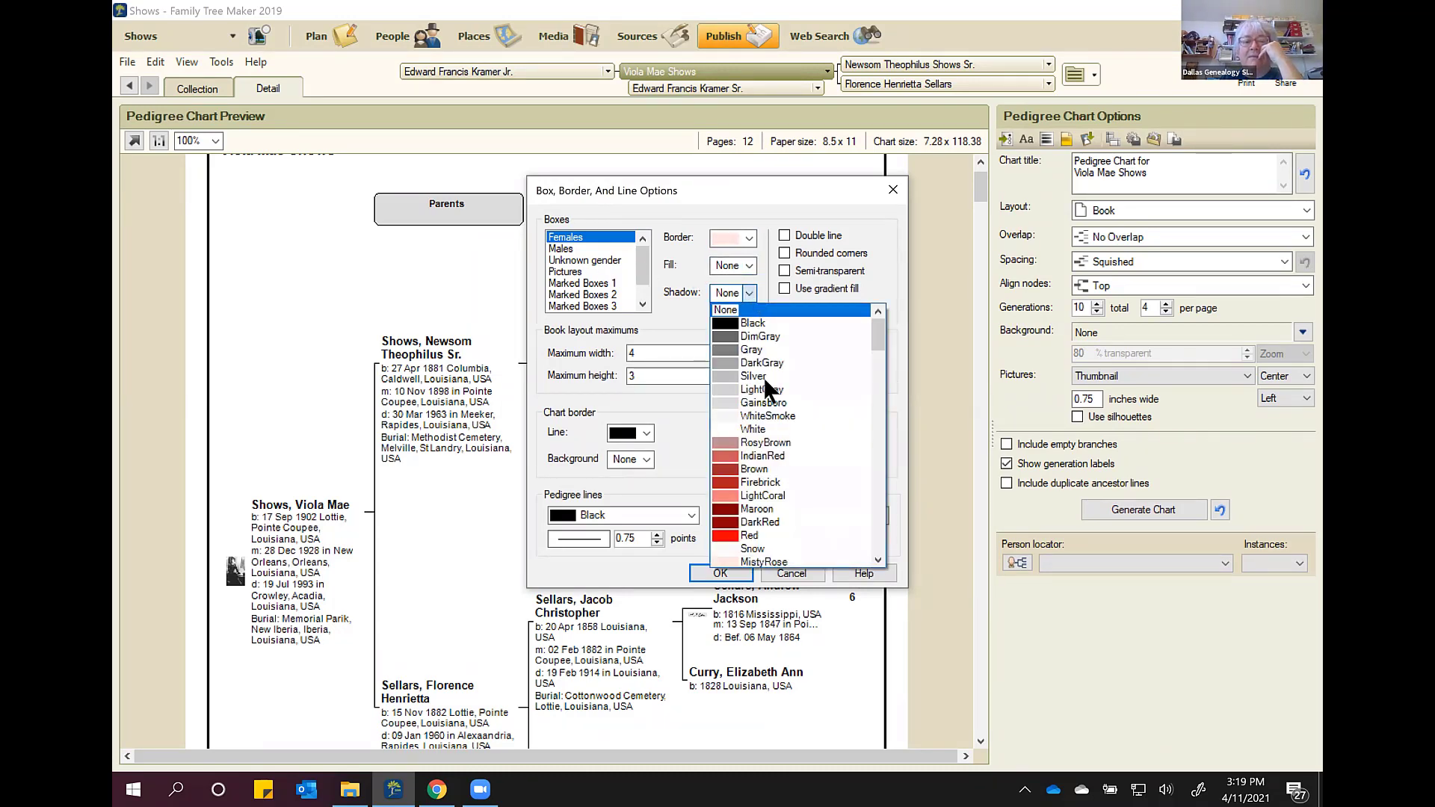
pyautogui.scroll(-2, 795, 459)
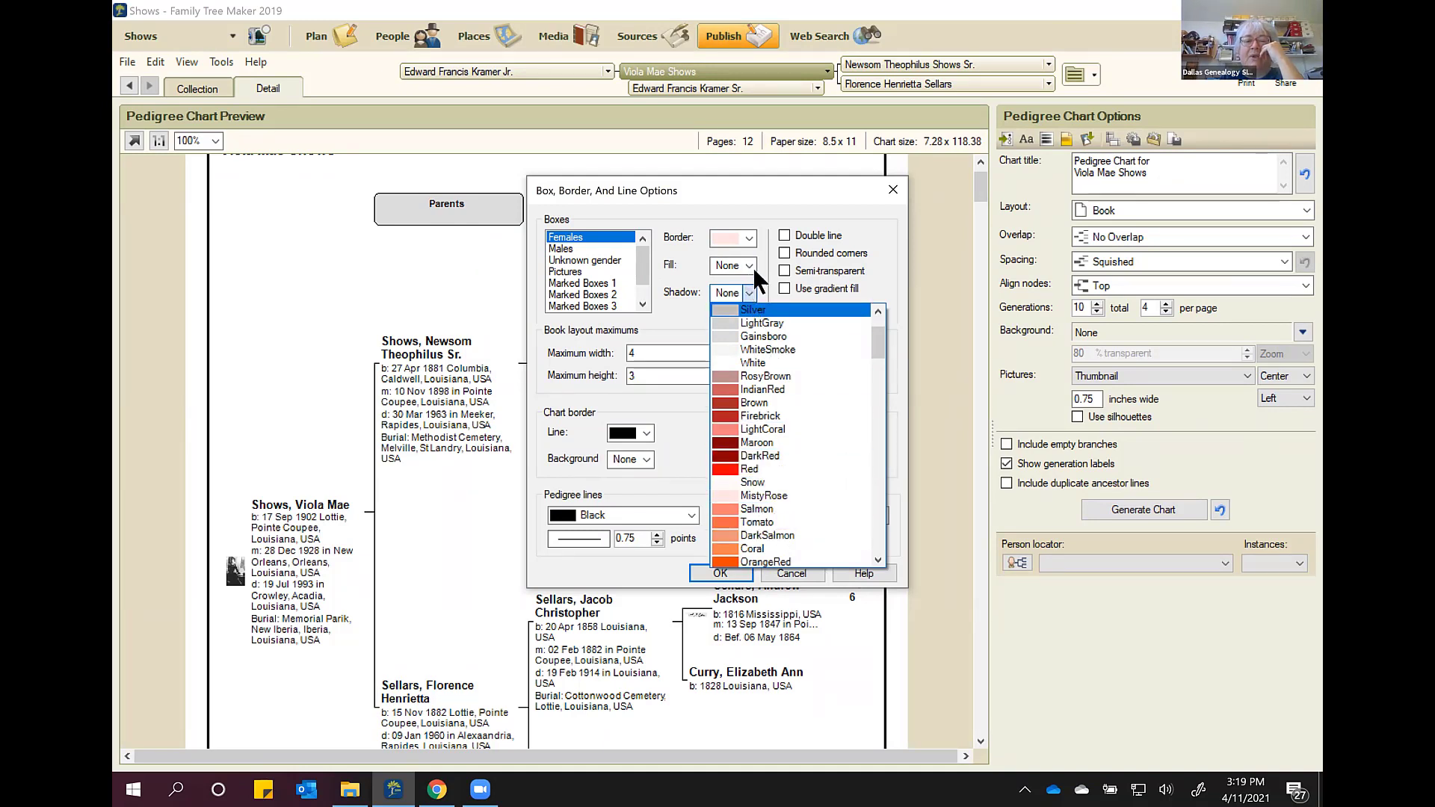
pyautogui.click(681, 271)
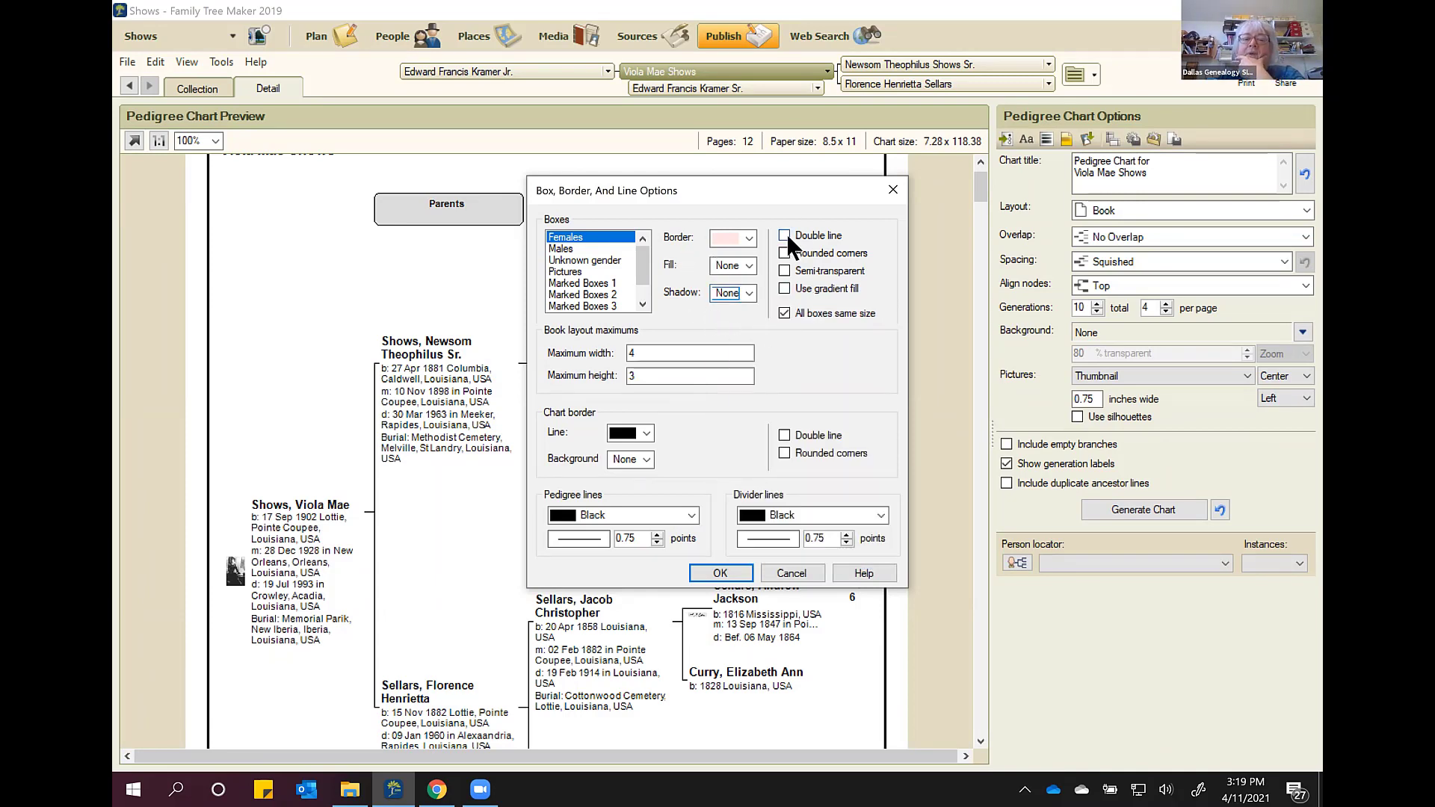
pyautogui.click(784, 312)
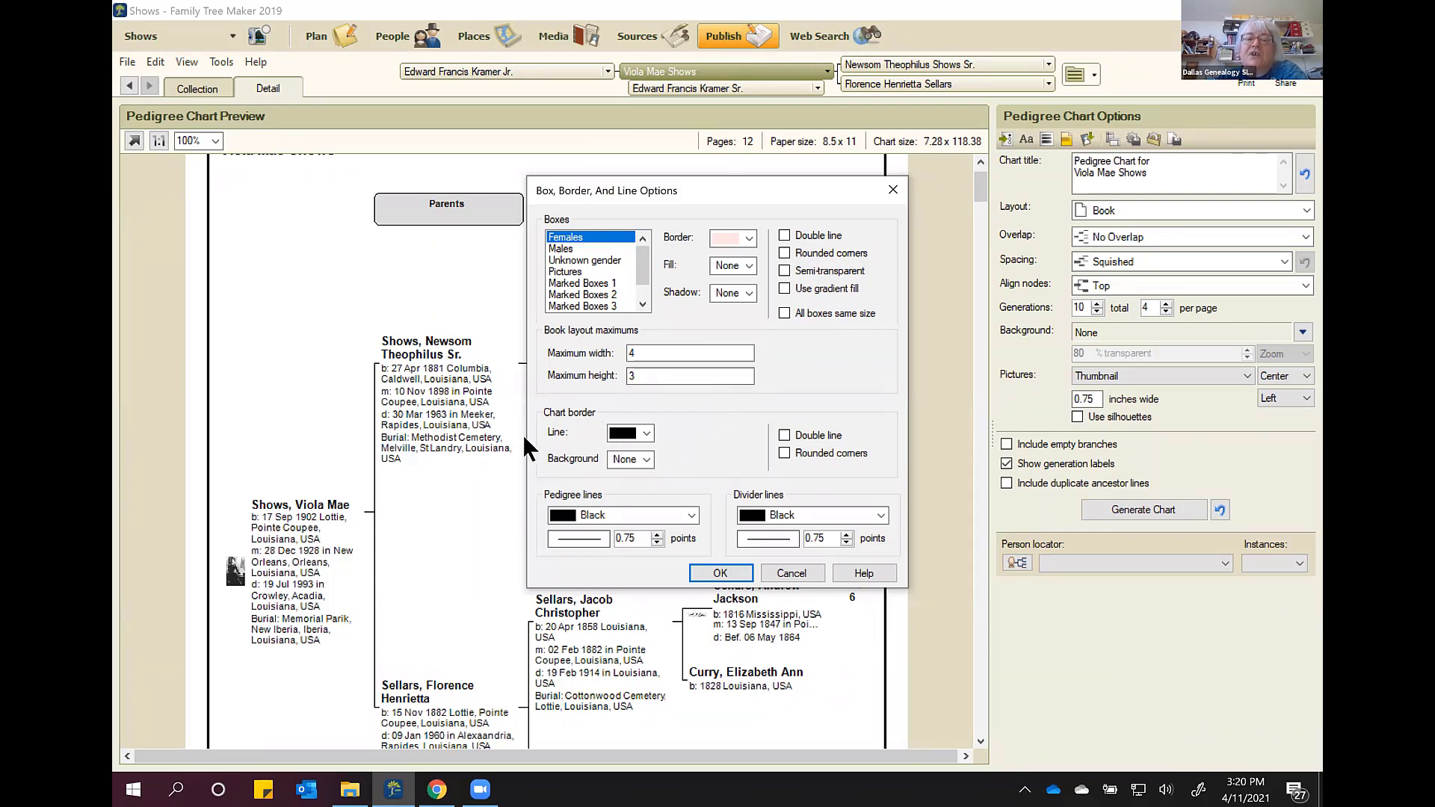
pyautogui.click(642, 431)
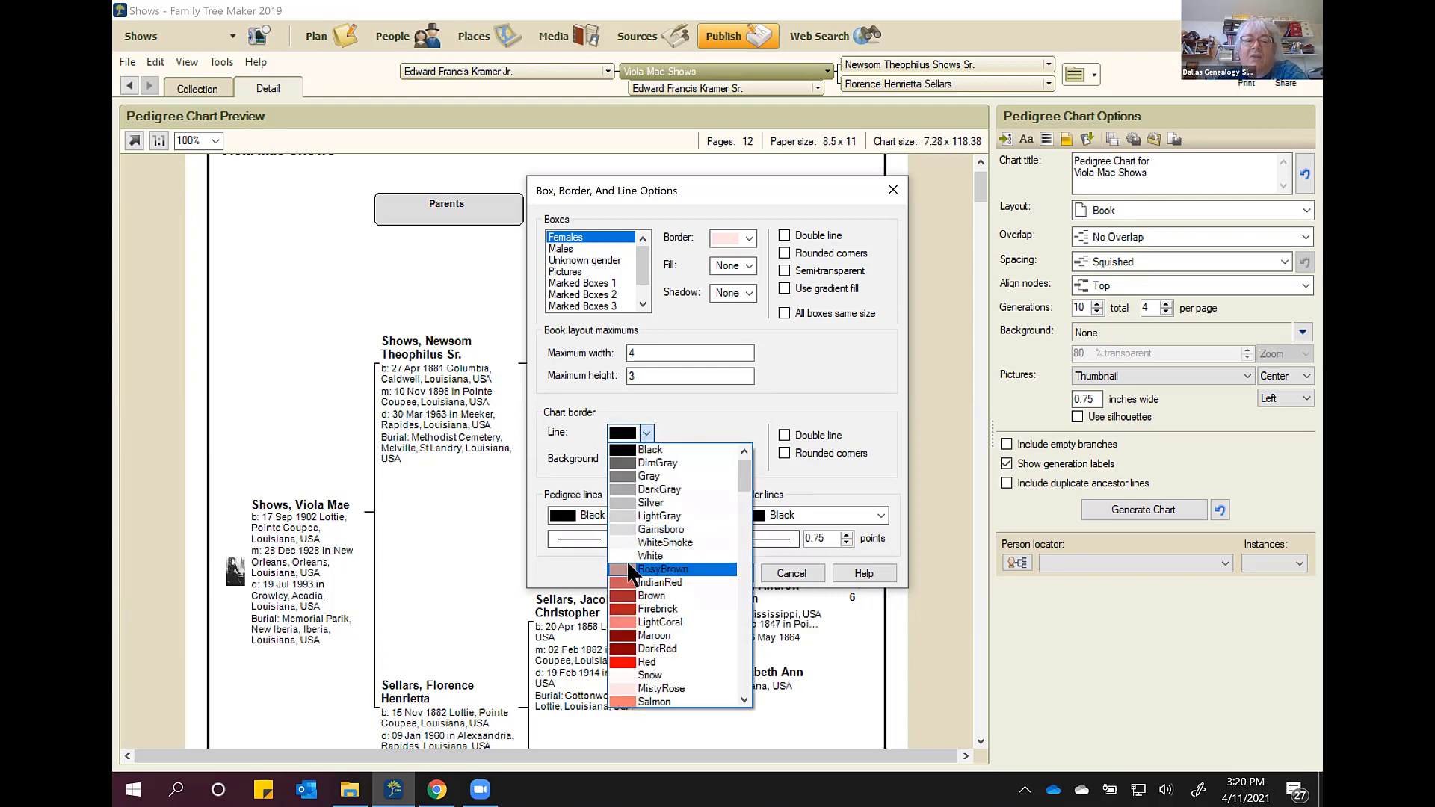
pyautogui.click(616, 554)
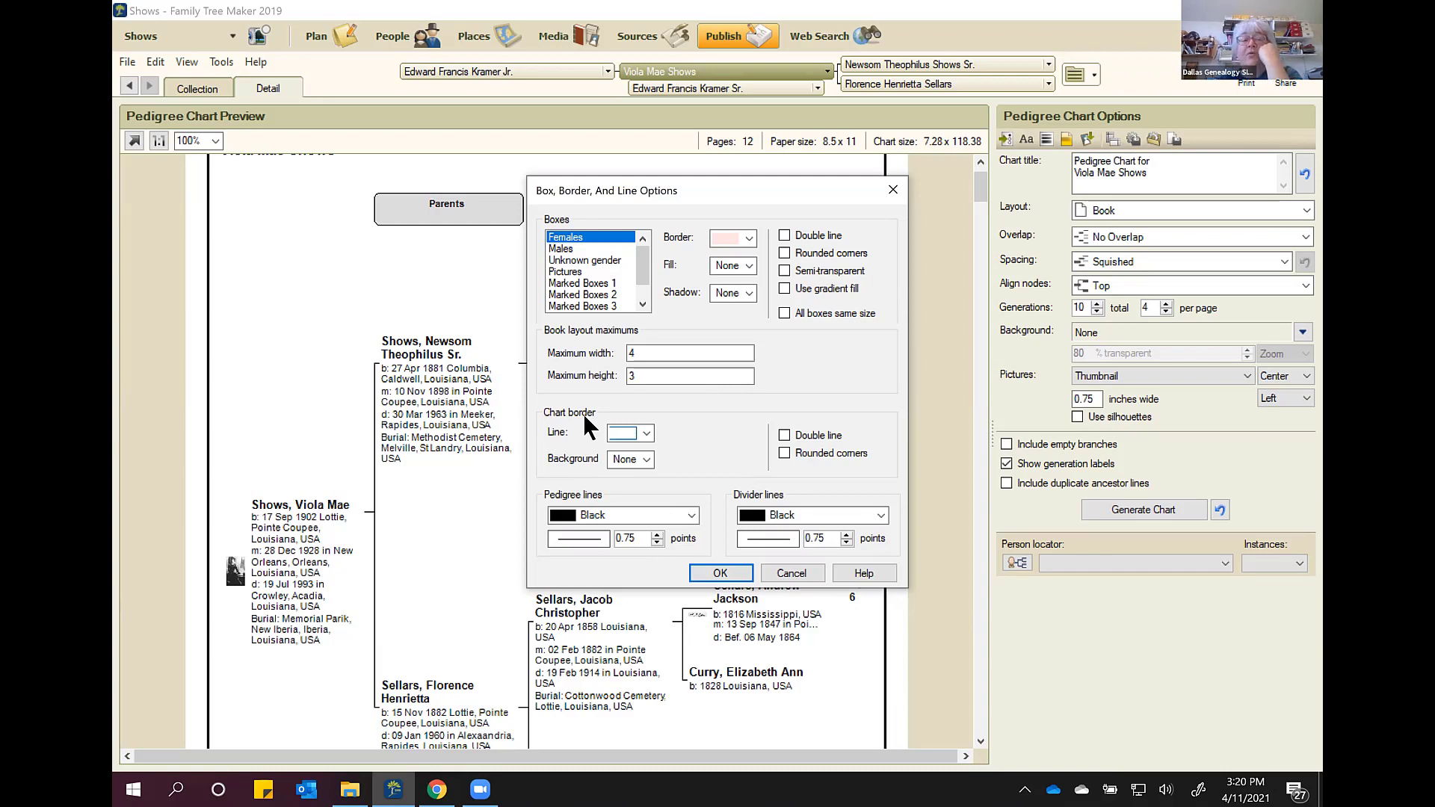
pyautogui.click(646, 459)
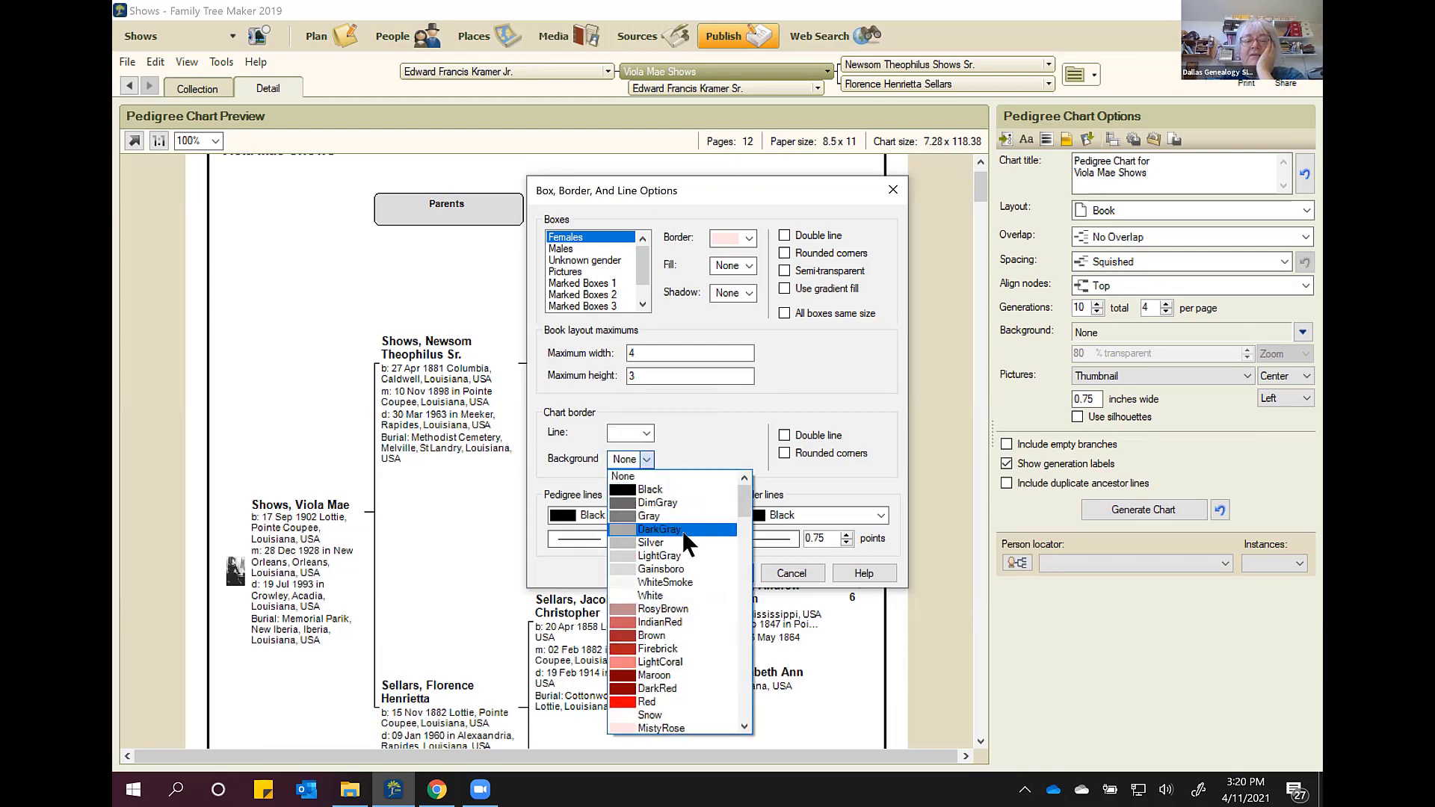
pyautogui.scroll(-13, 682, 533)
pyautogui.scroll(-7, 680, 531)
pyautogui.scroll(20, 729, 536)
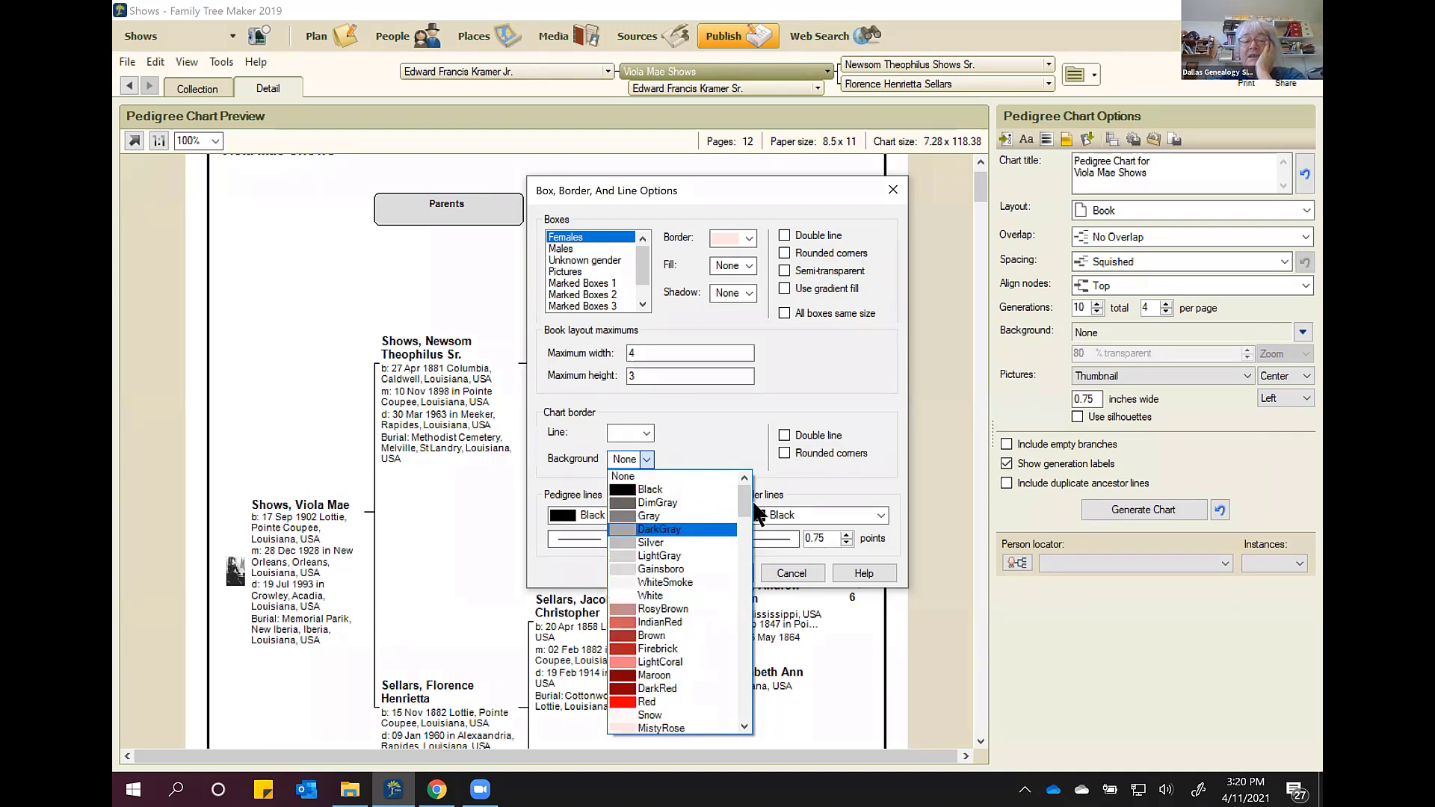
pyautogui.click(638, 477)
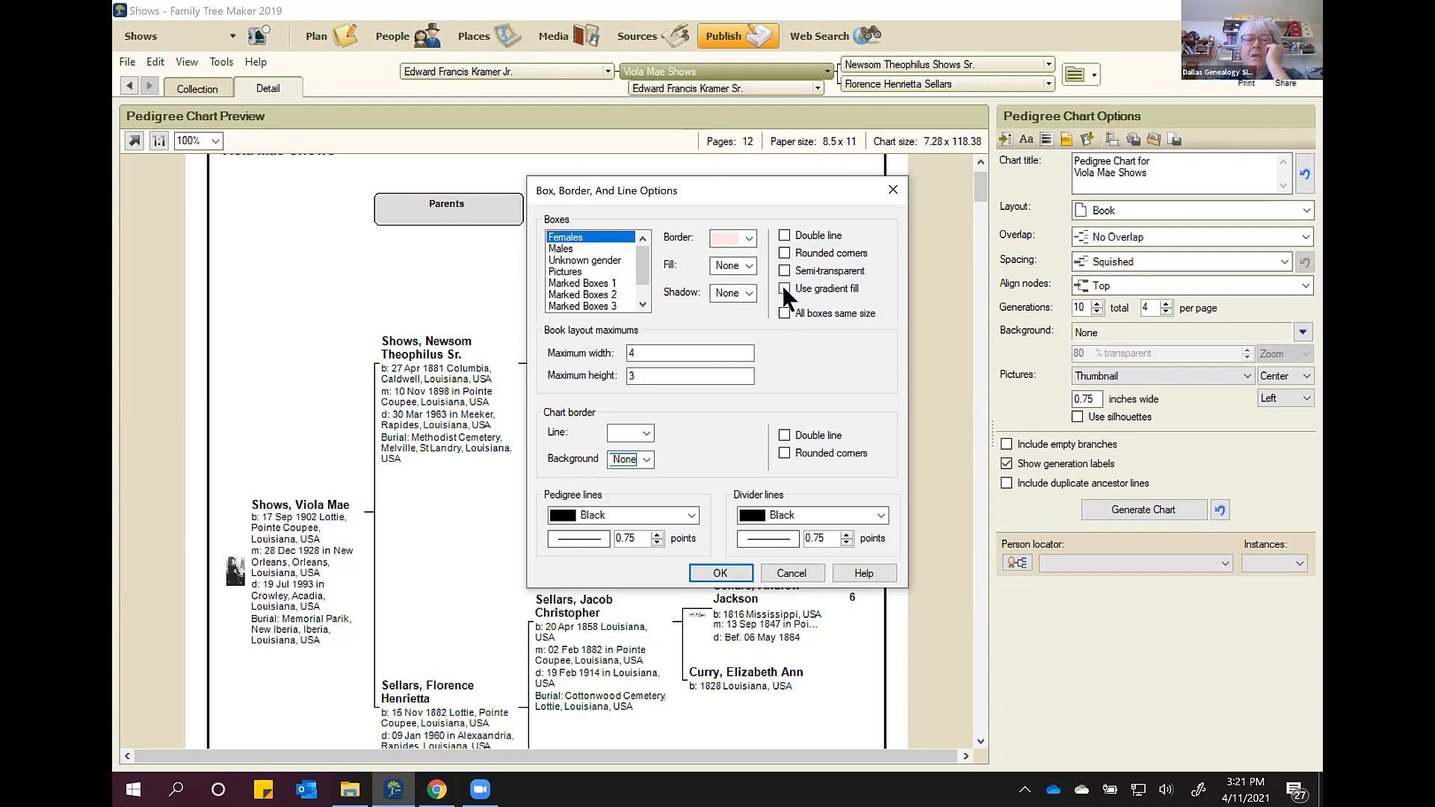
# Step: Give male boxes a LightCyan border
pyautogui.click(573, 248)
pyautogui.click(749, 238)
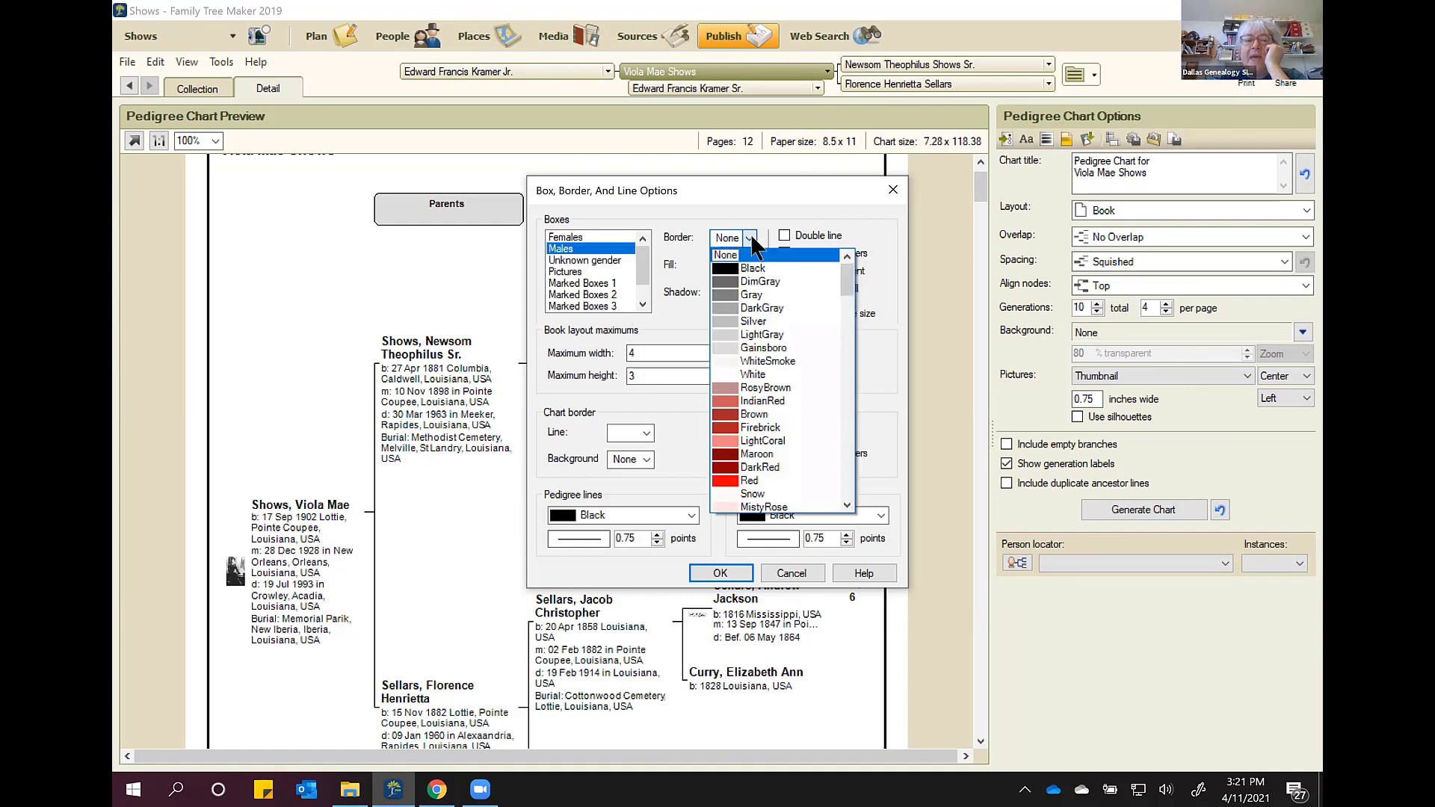
pyautogui.scroll(-3, 783, 314)
pyautogui.scroll(-15, 797, 363)
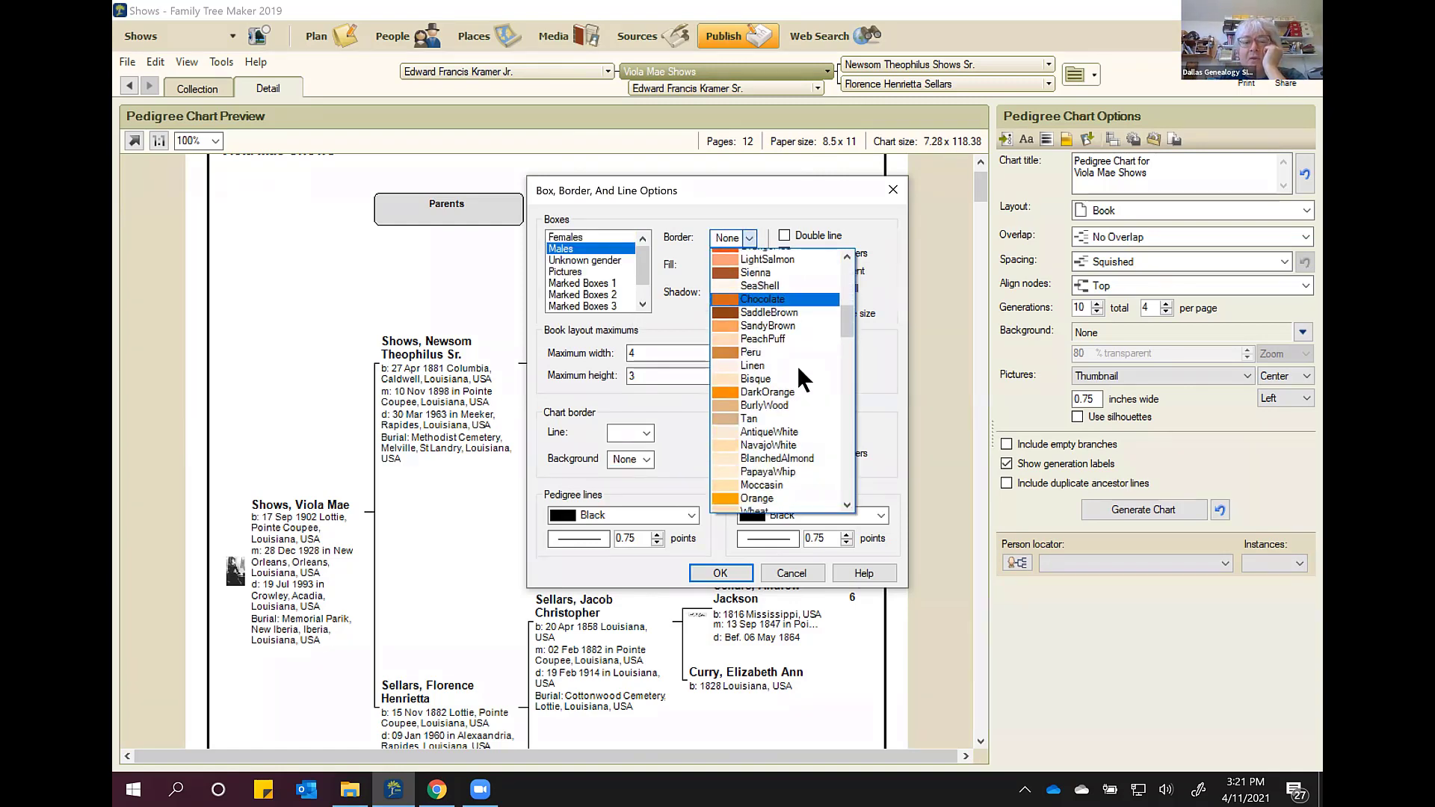
pyautogui.scroll(-2, 797, 365)
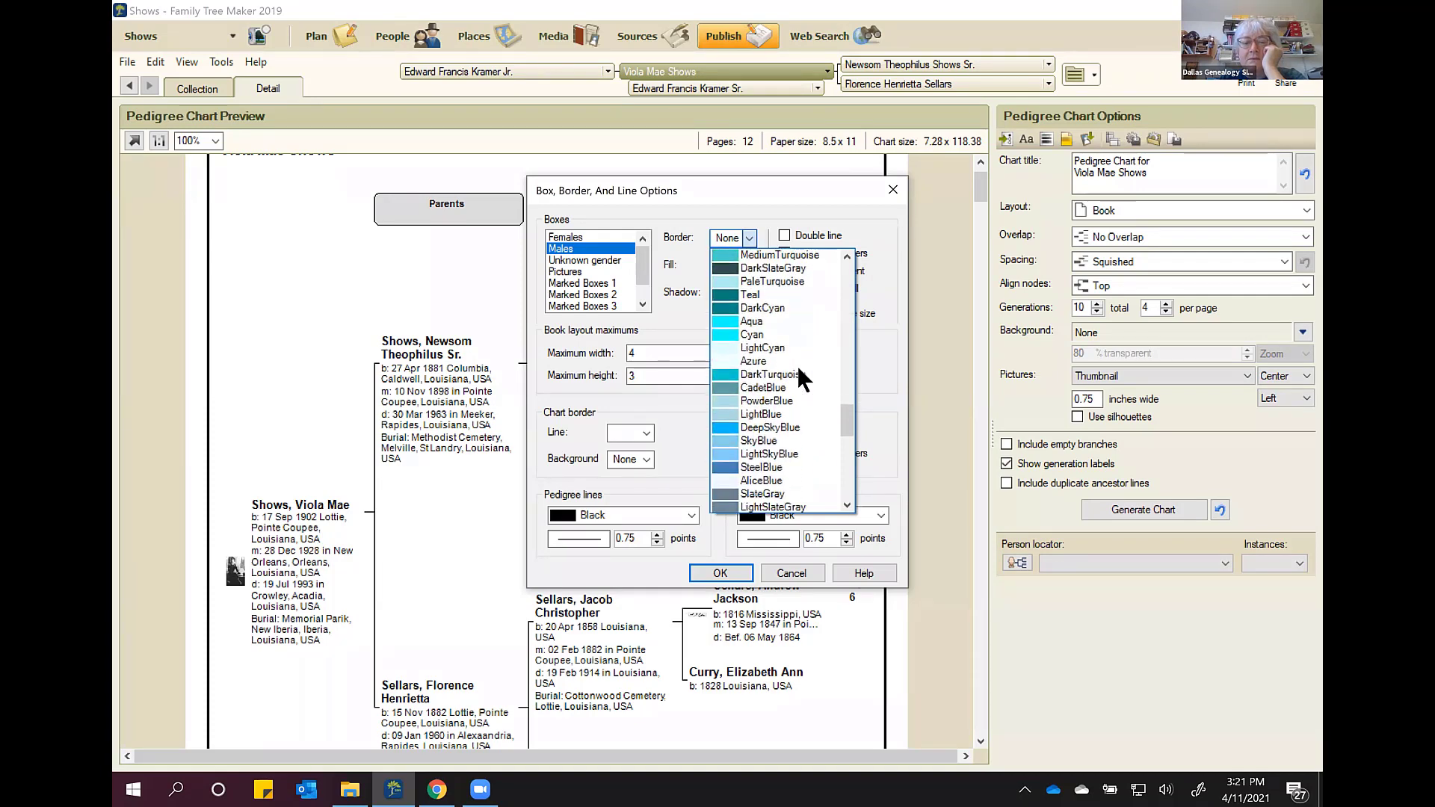
pyautogui.scroll(2, 796, 365)
pyautogui.scroll(-2, 797, 365)
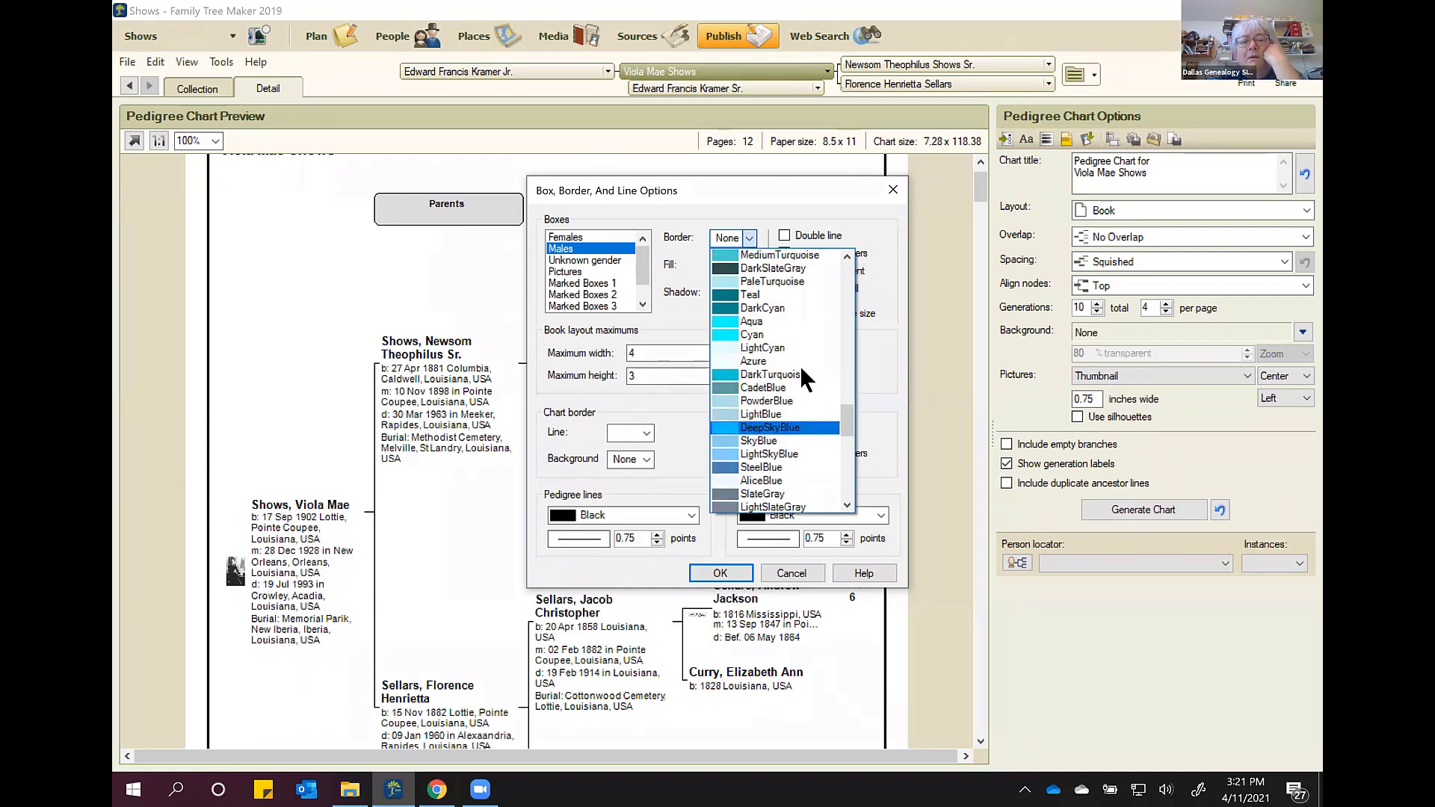
pyautogui.click(721, 350)
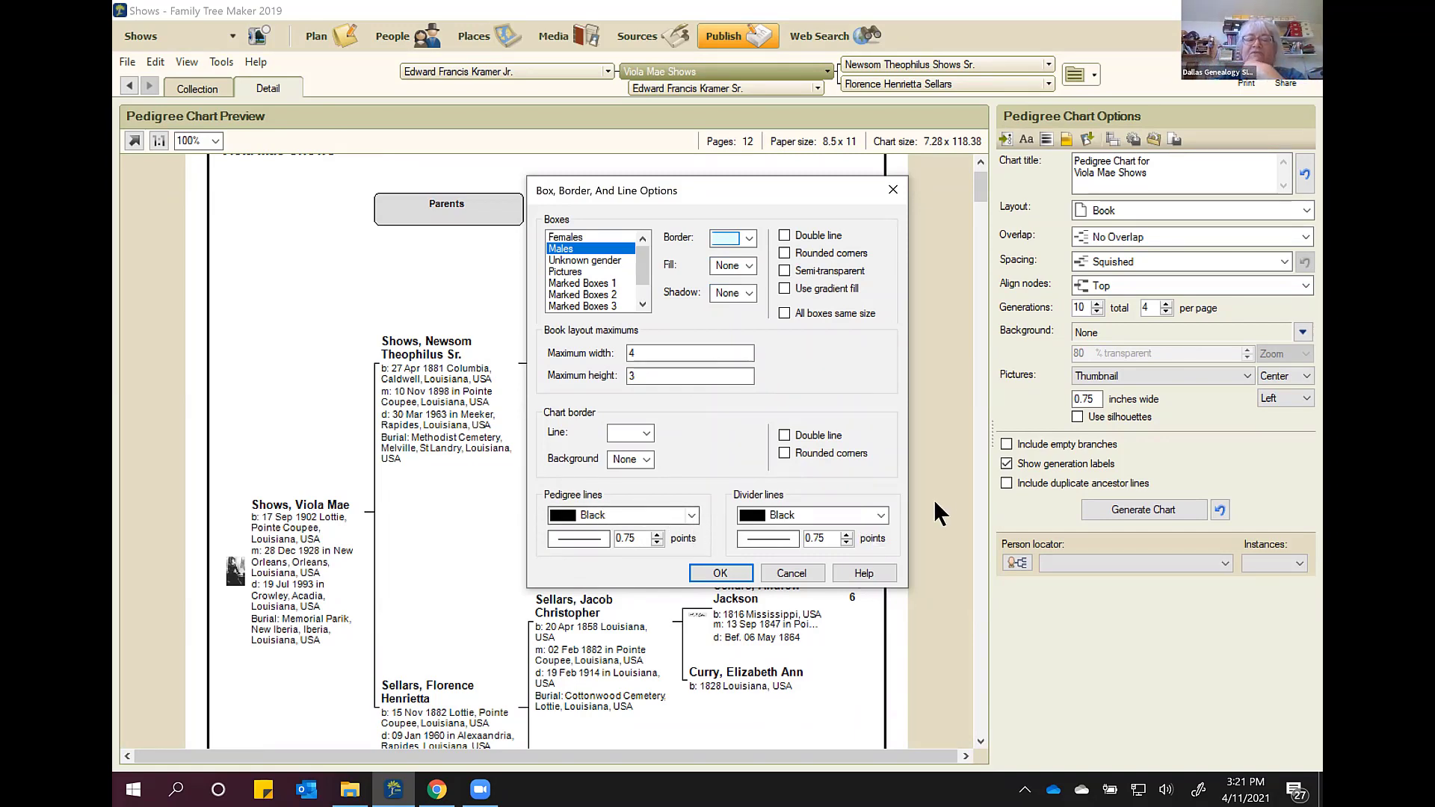
# Step: Keep the pedigree and divider lines Black, then reselect the Females box settings
pyautogui.click(692, 514)
pyautogui.click(692, 514)
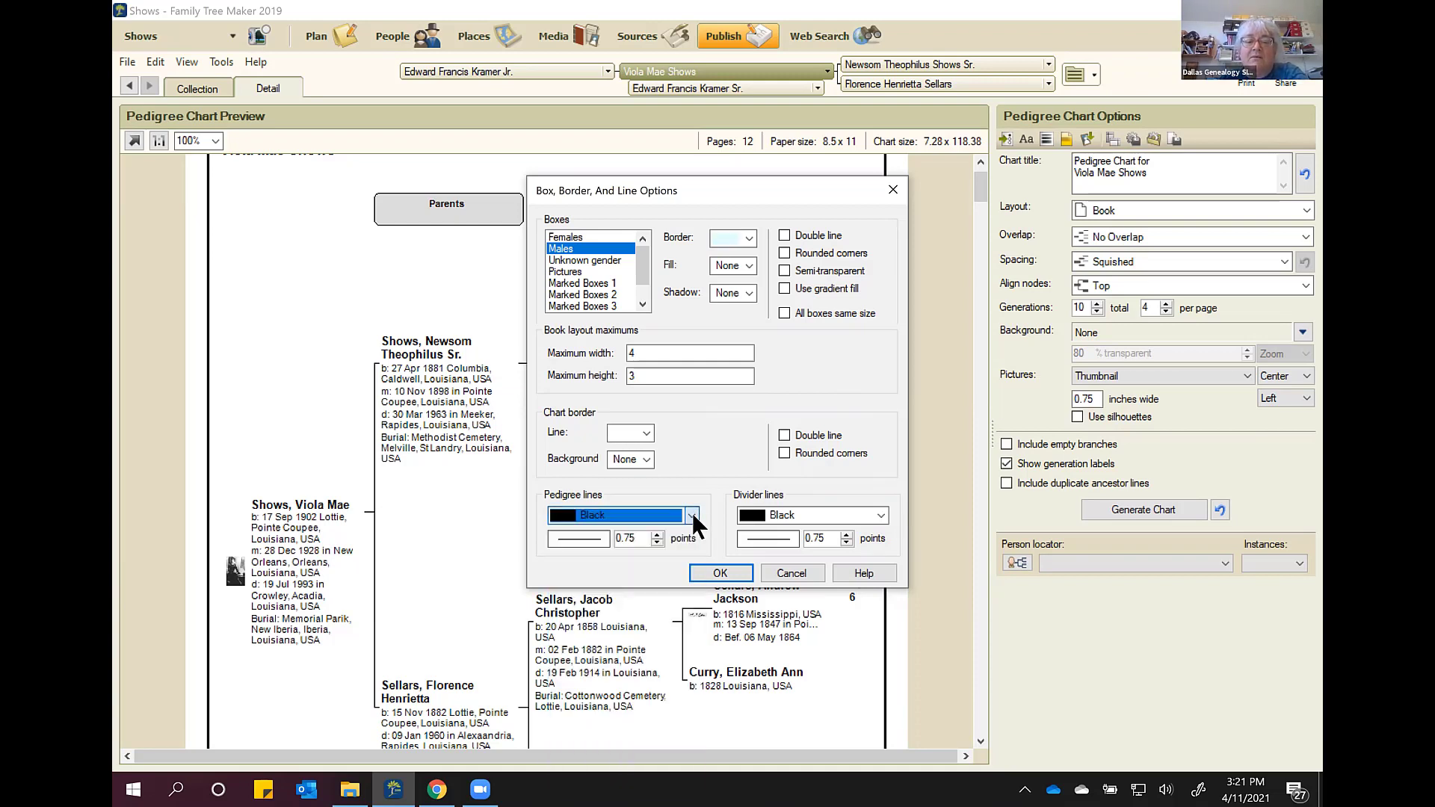
pyautogui.click(882, 515)
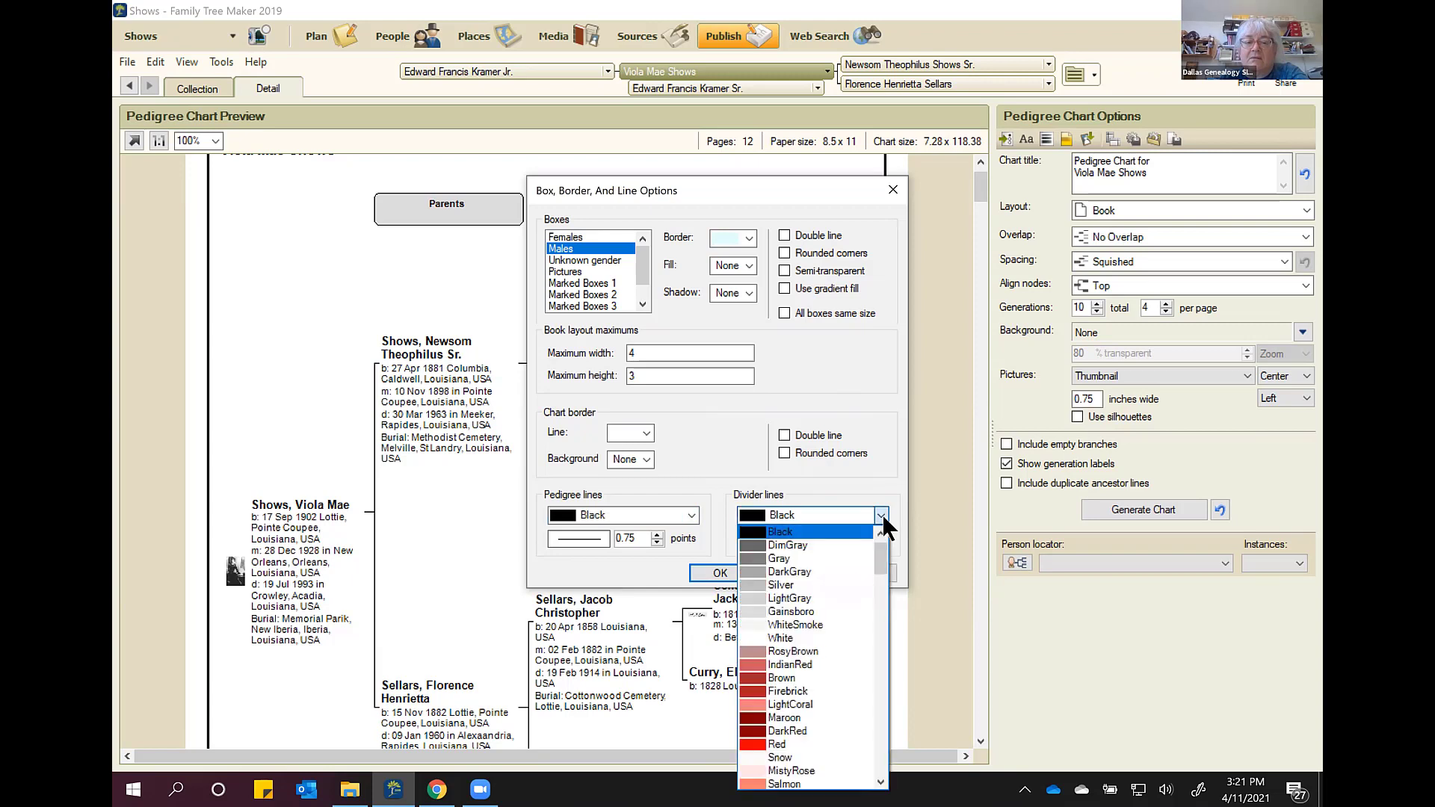
pyautogui.click(882, 516)
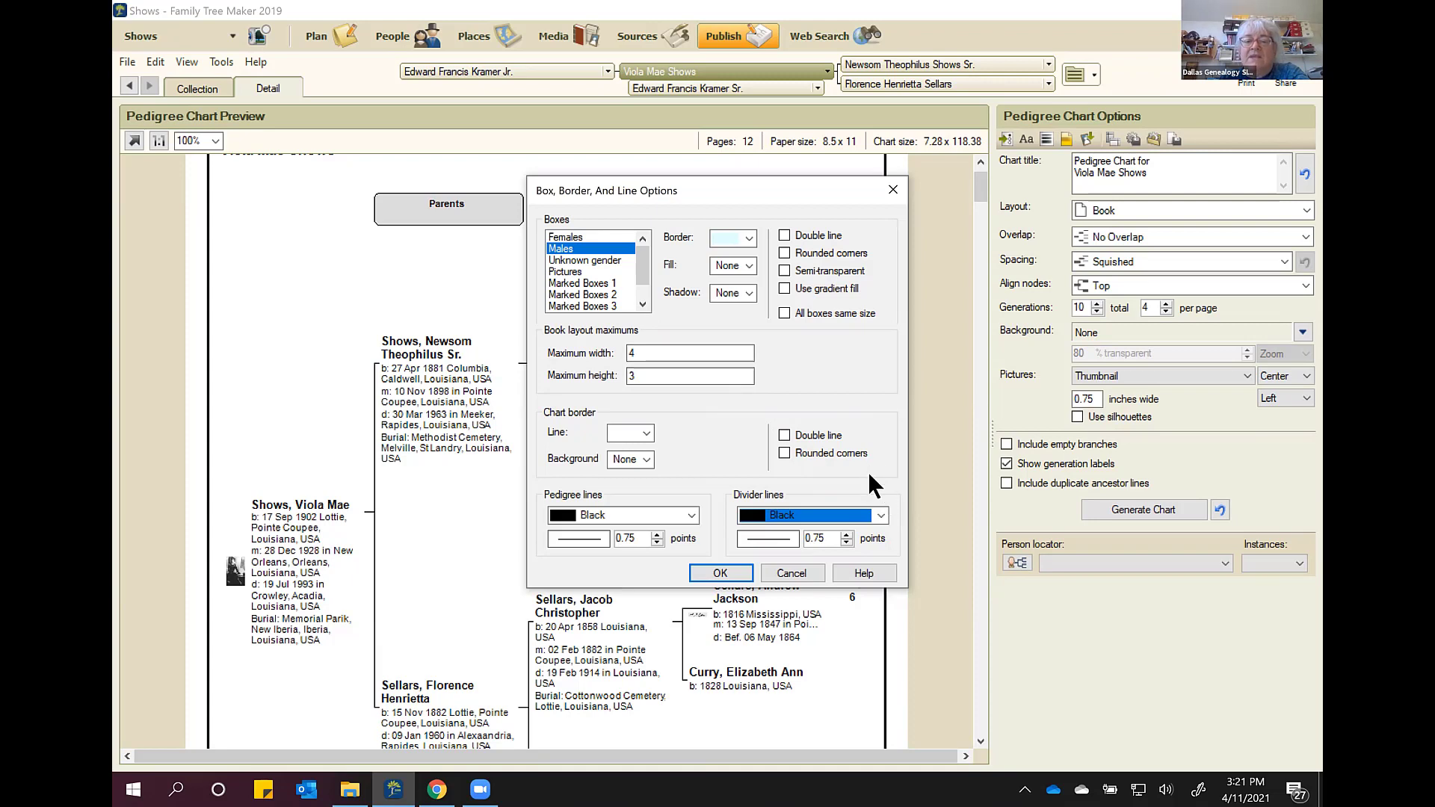
pyautogui.click(563, 236)
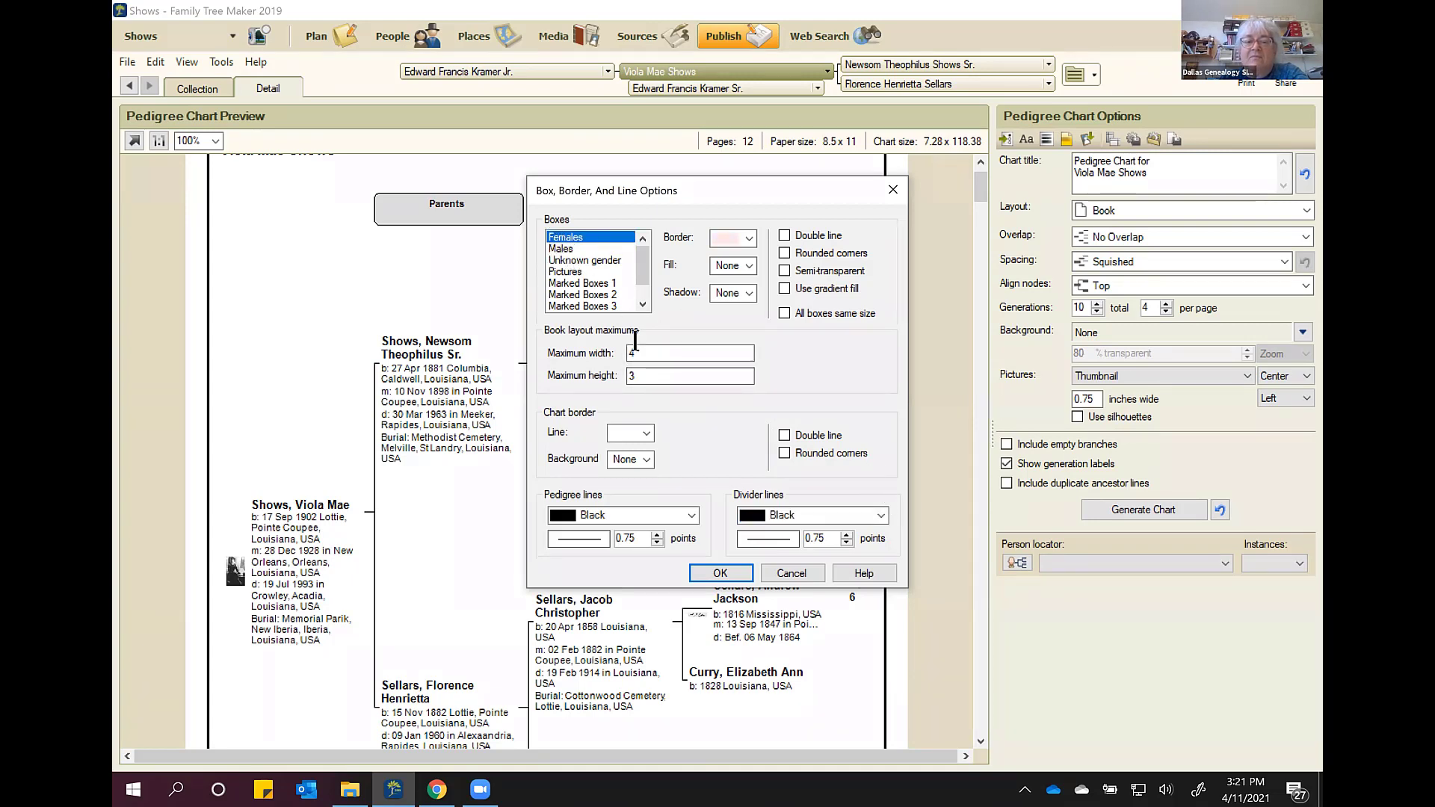
# Step: Review the Unknown, Pictures and Marked Boxes 1 settings, filling Marked Boxes 1 with Tomato
pyautogui.click(582, 263)
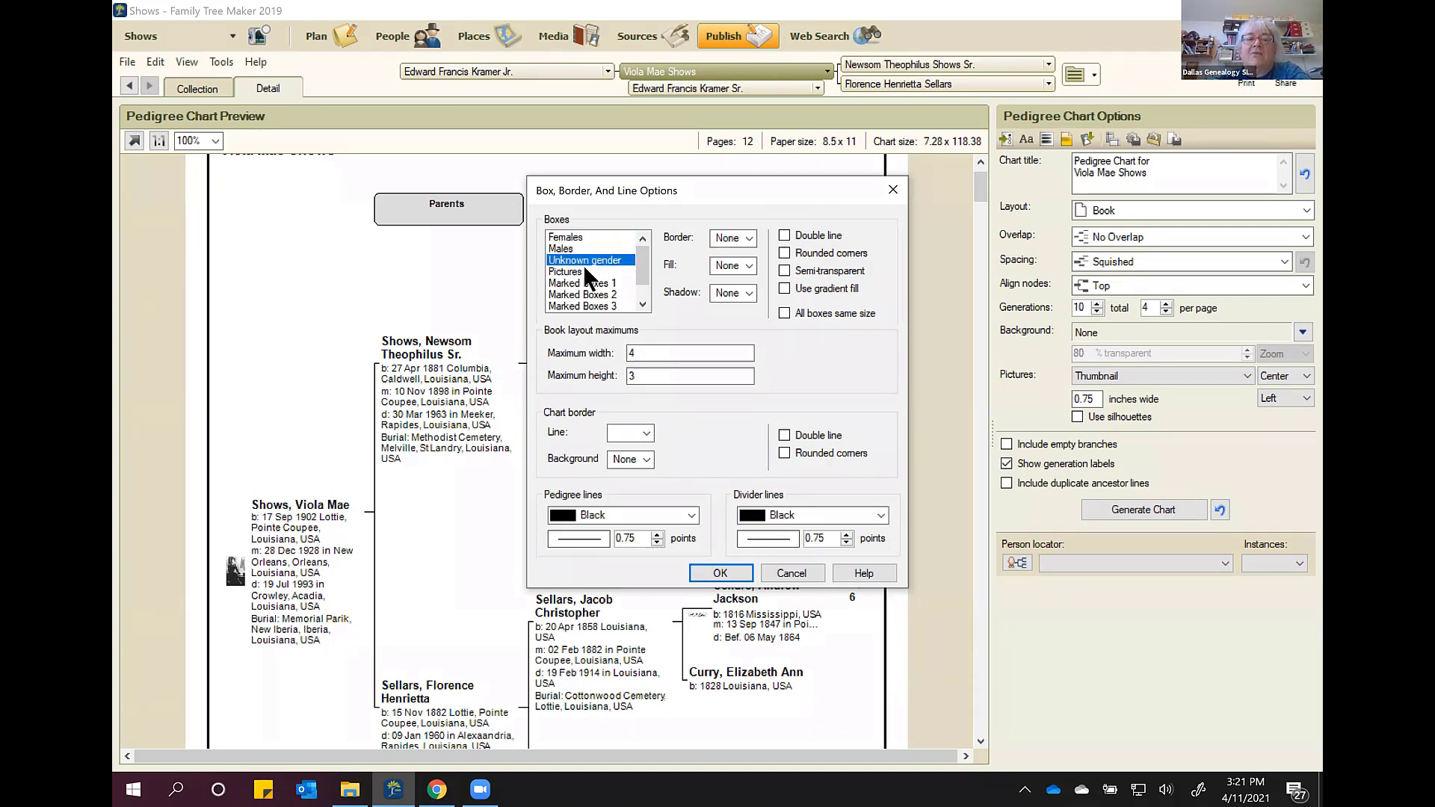
pyautogui.click(581, 272)
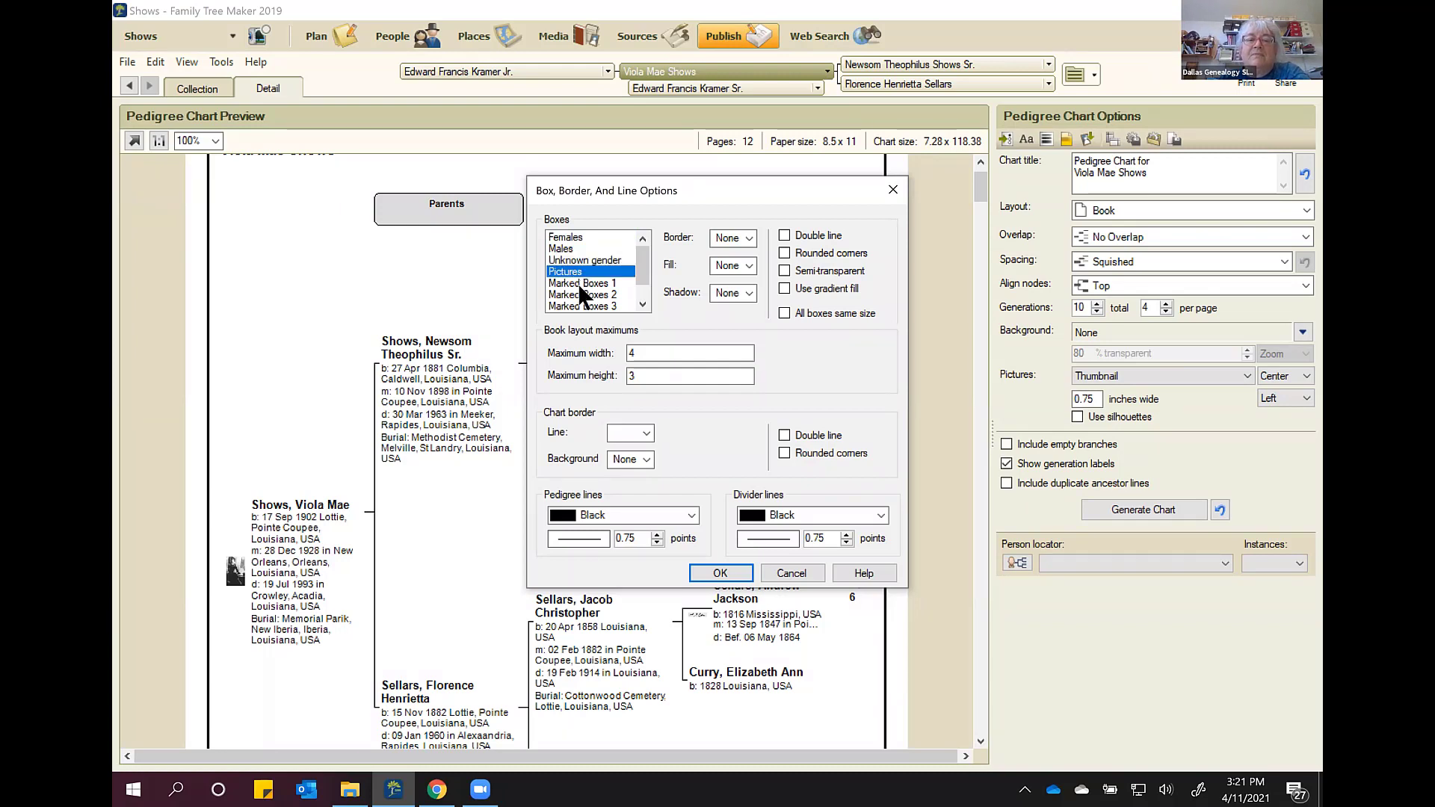
pyautogui.click(581, 284)
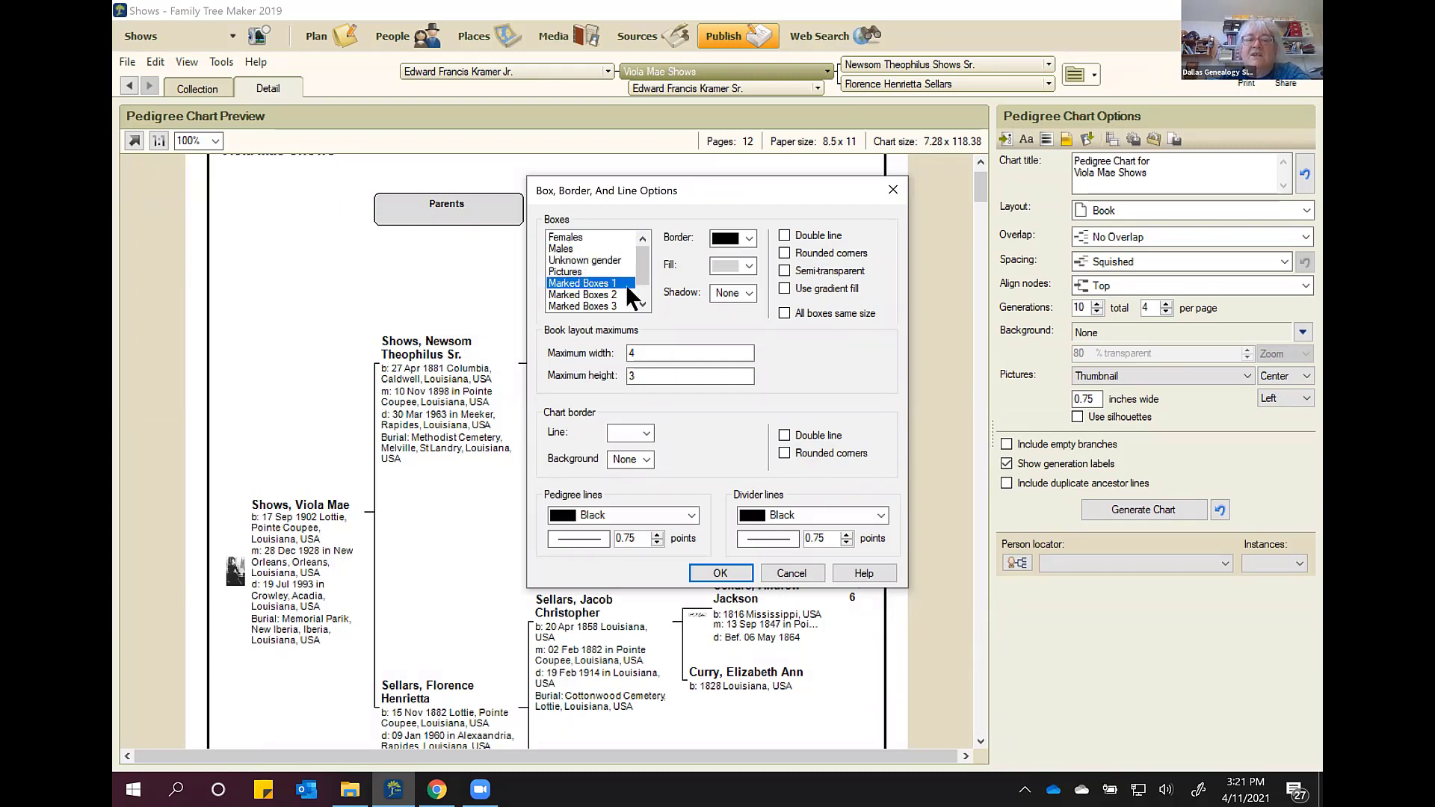
pyautogui.moveTo(640, 257); pyautogui.dragTo(639, 302)
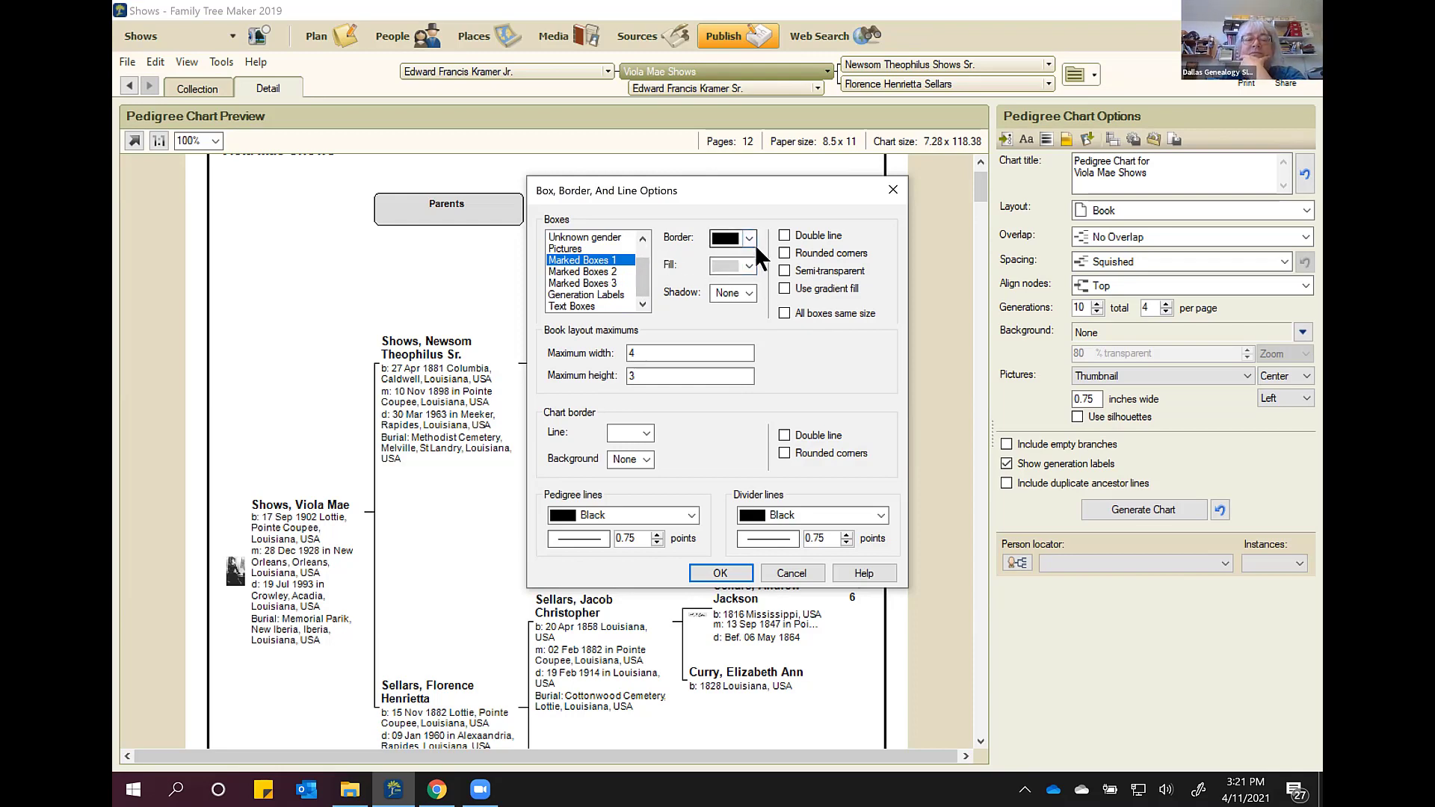
pyautogui.click(750, 265)
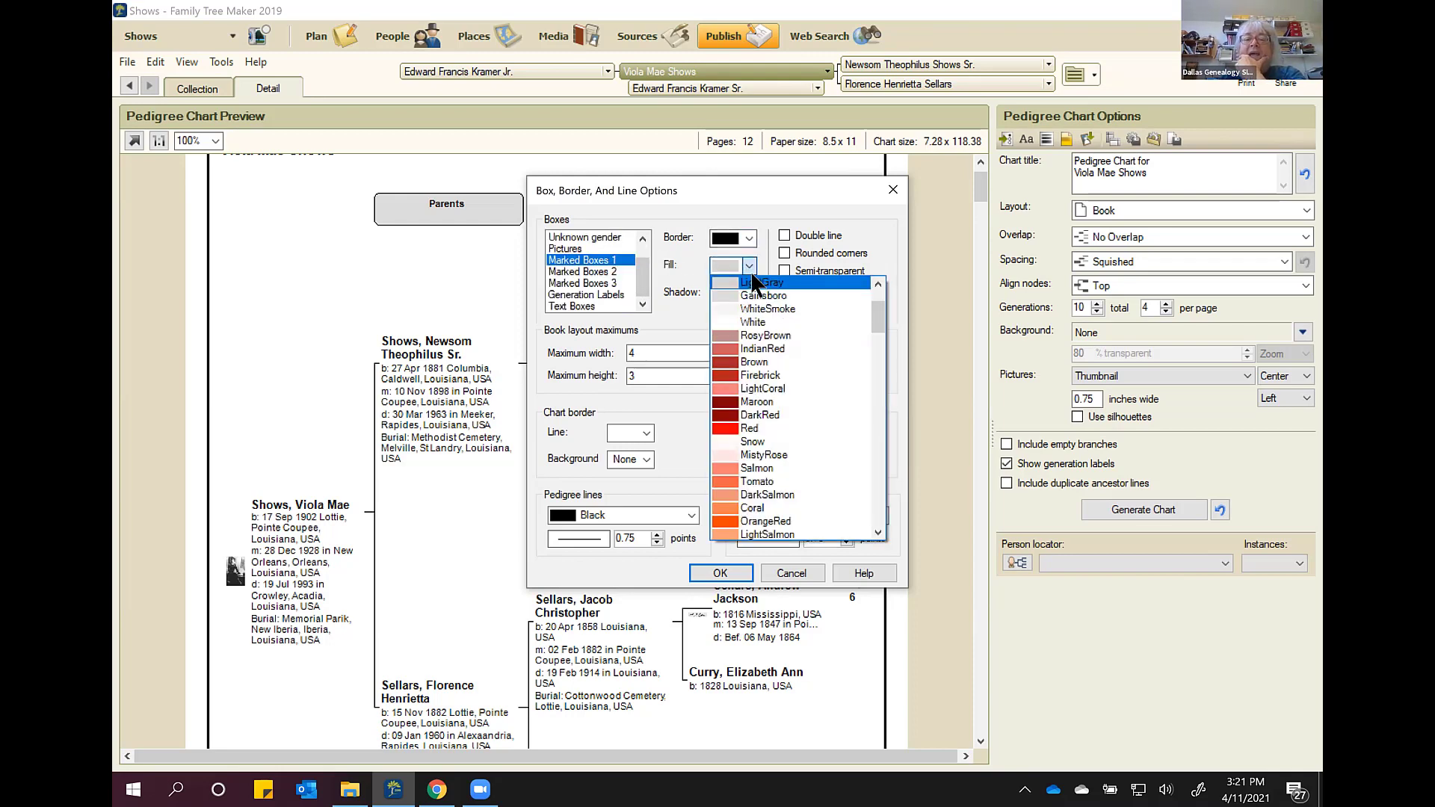
pyautogui.scroll(-3, 818, 404)
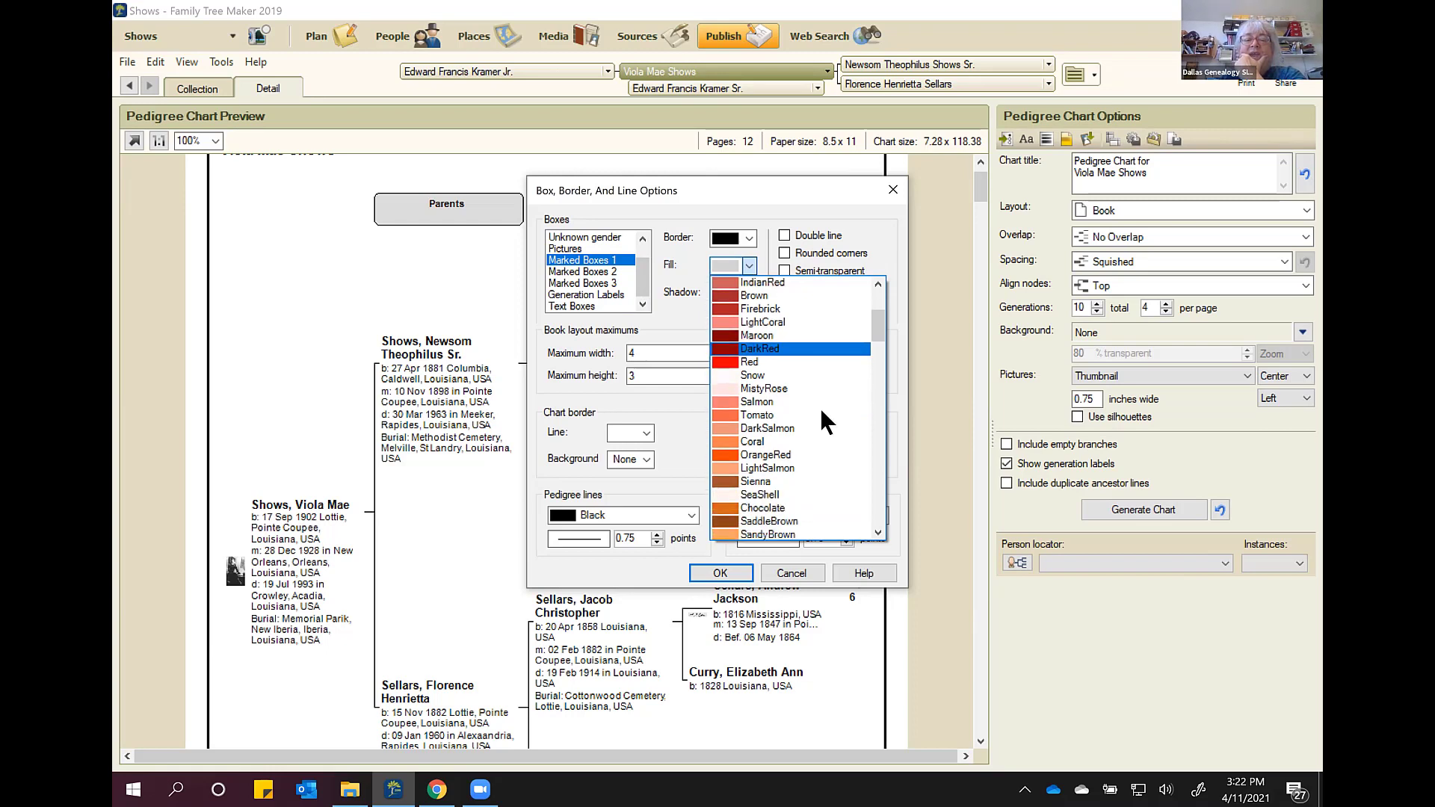
pyautogui.scroll(3, 821, 411)
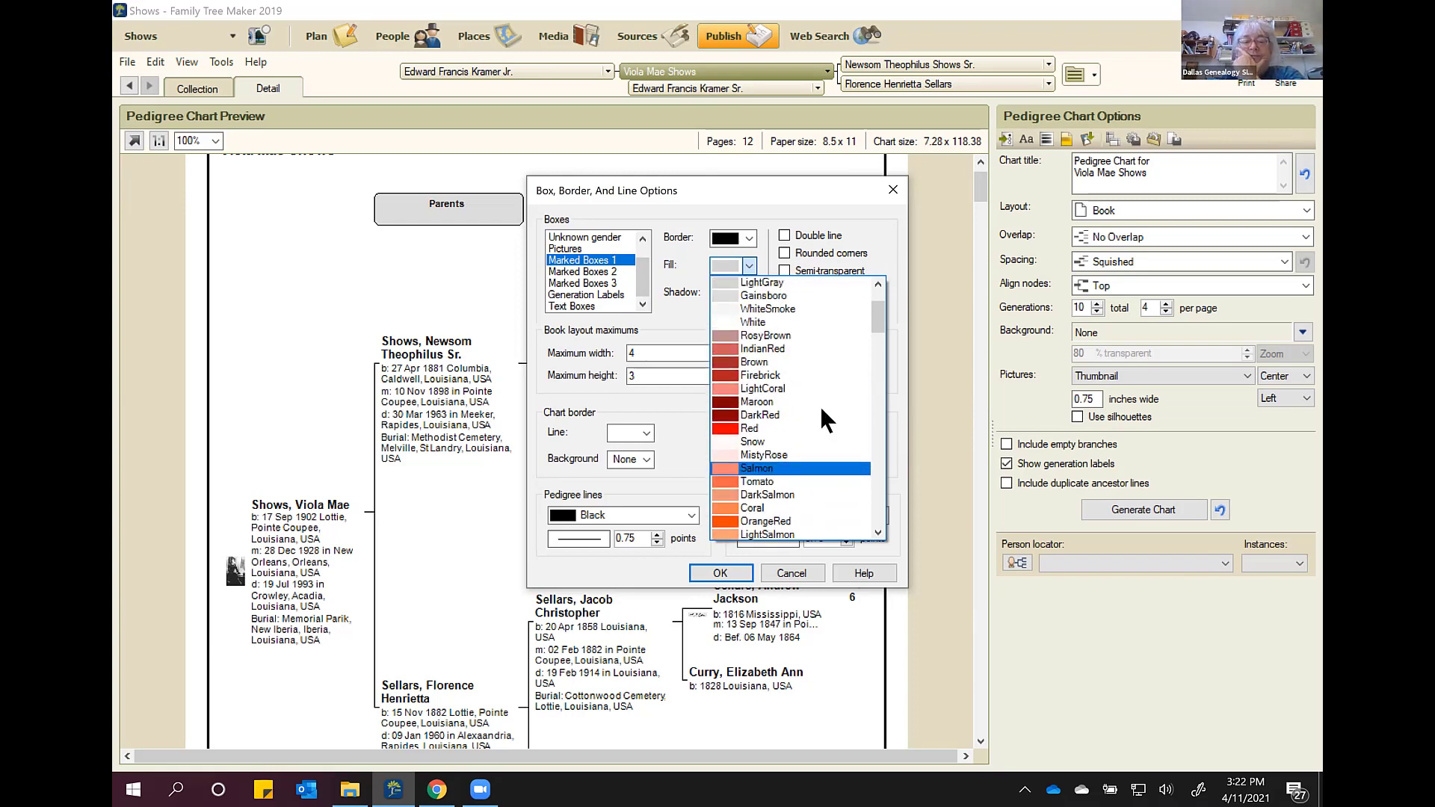
pyautogui.scroll(-3, 819, 404)
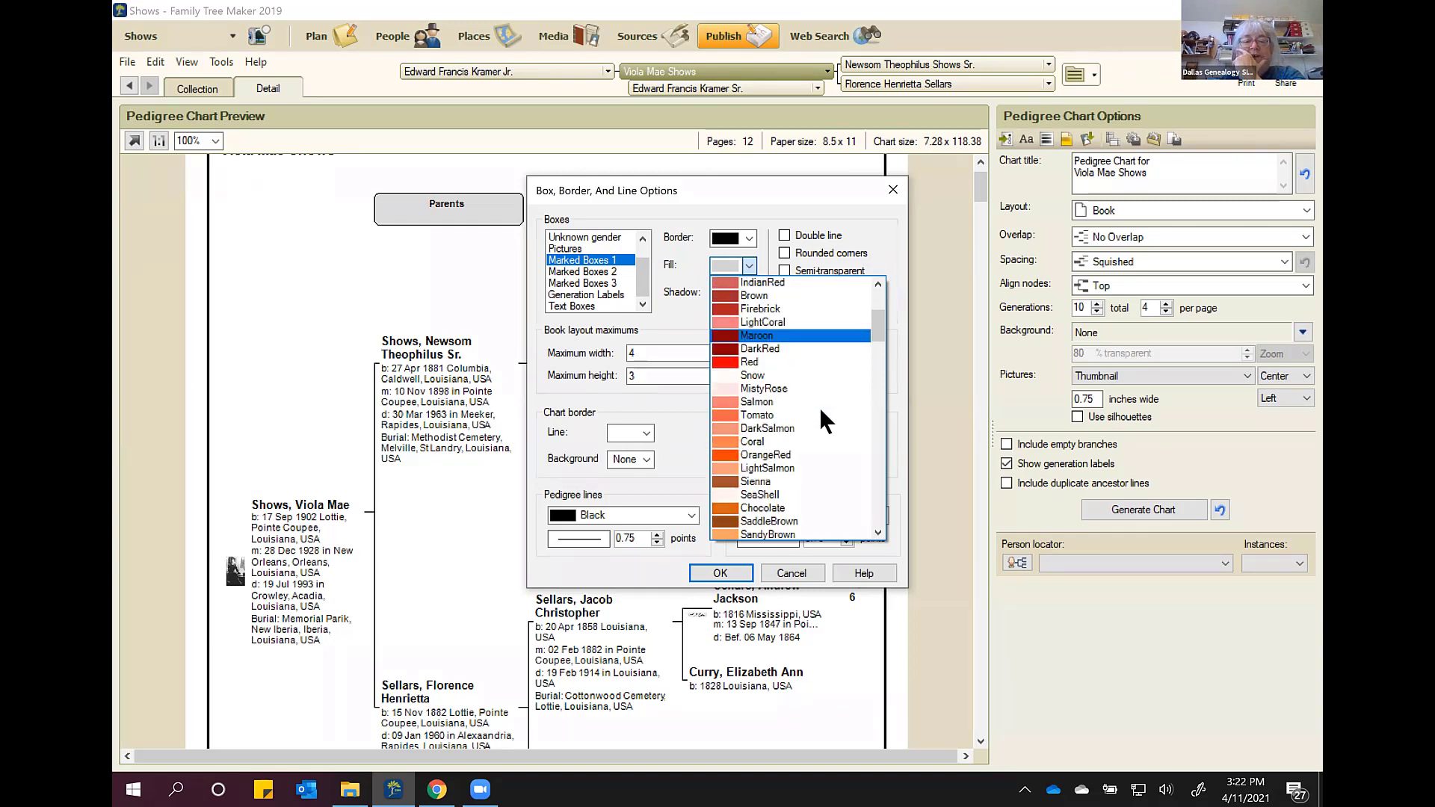
pyautogui.scroll(-3, 819, 406)
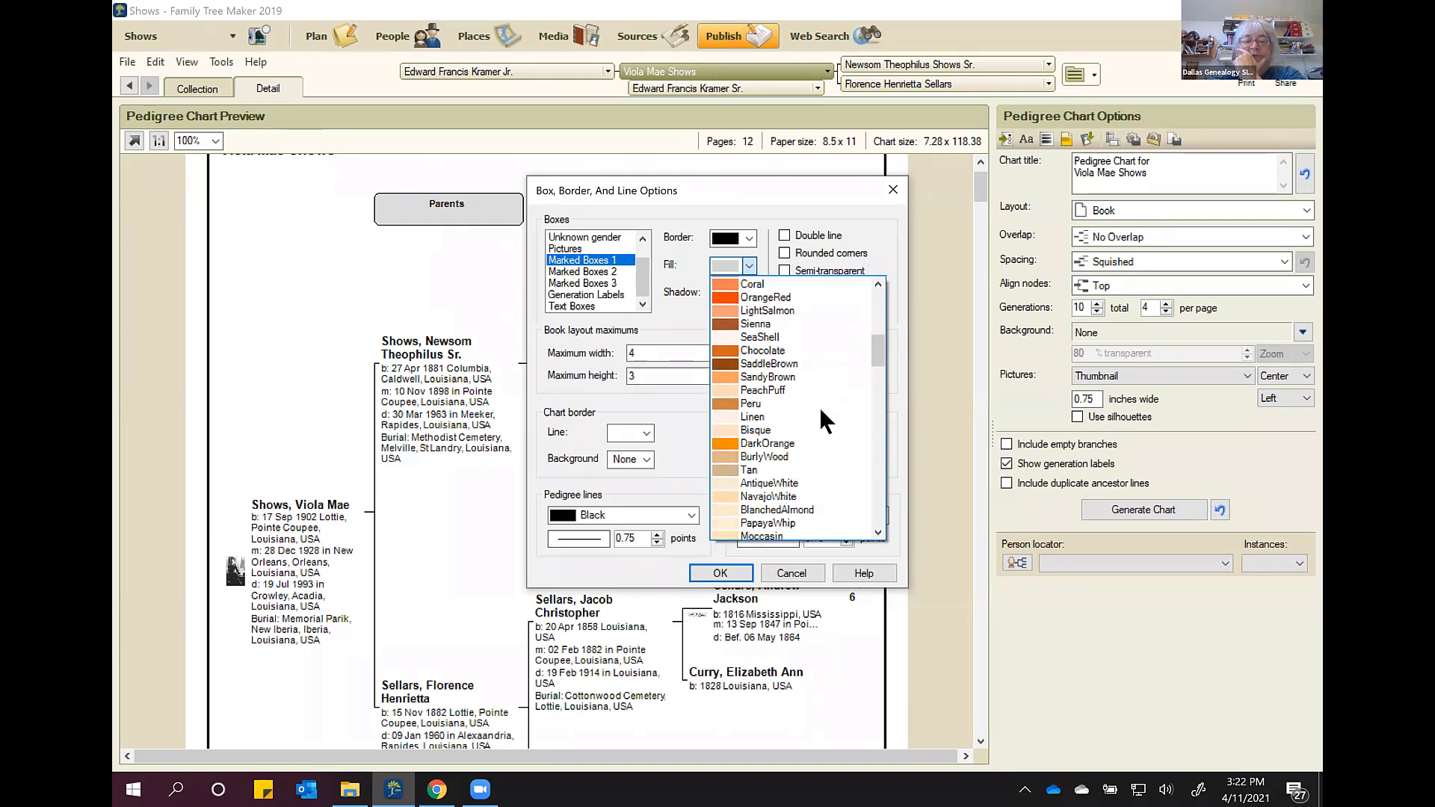
pyautogui.scroll(-2, 820, 406)
pyautogui.scroll(3, 819, 406)
pyautogui.scroll(2, 820, 406)
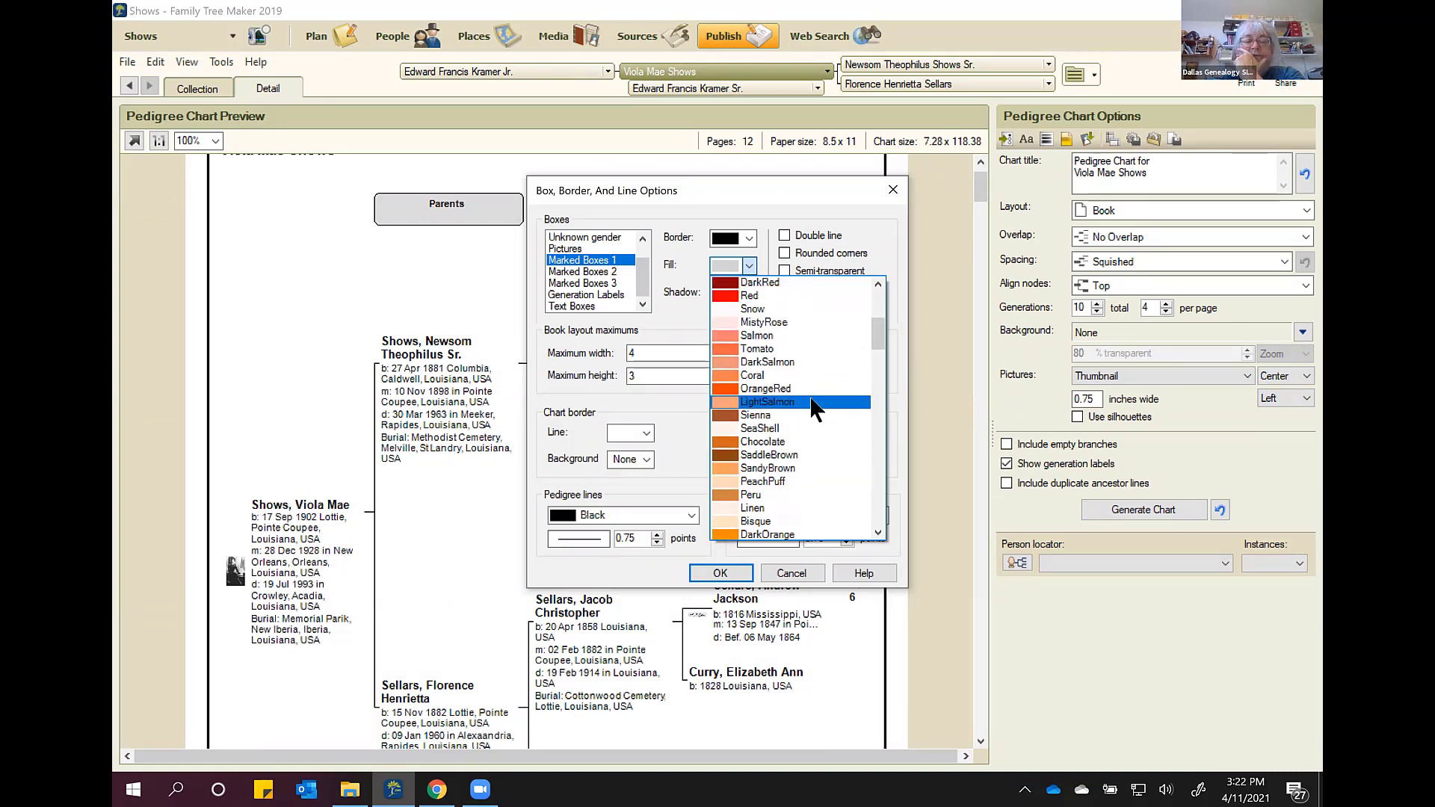
pyautogui.click(721, 348)
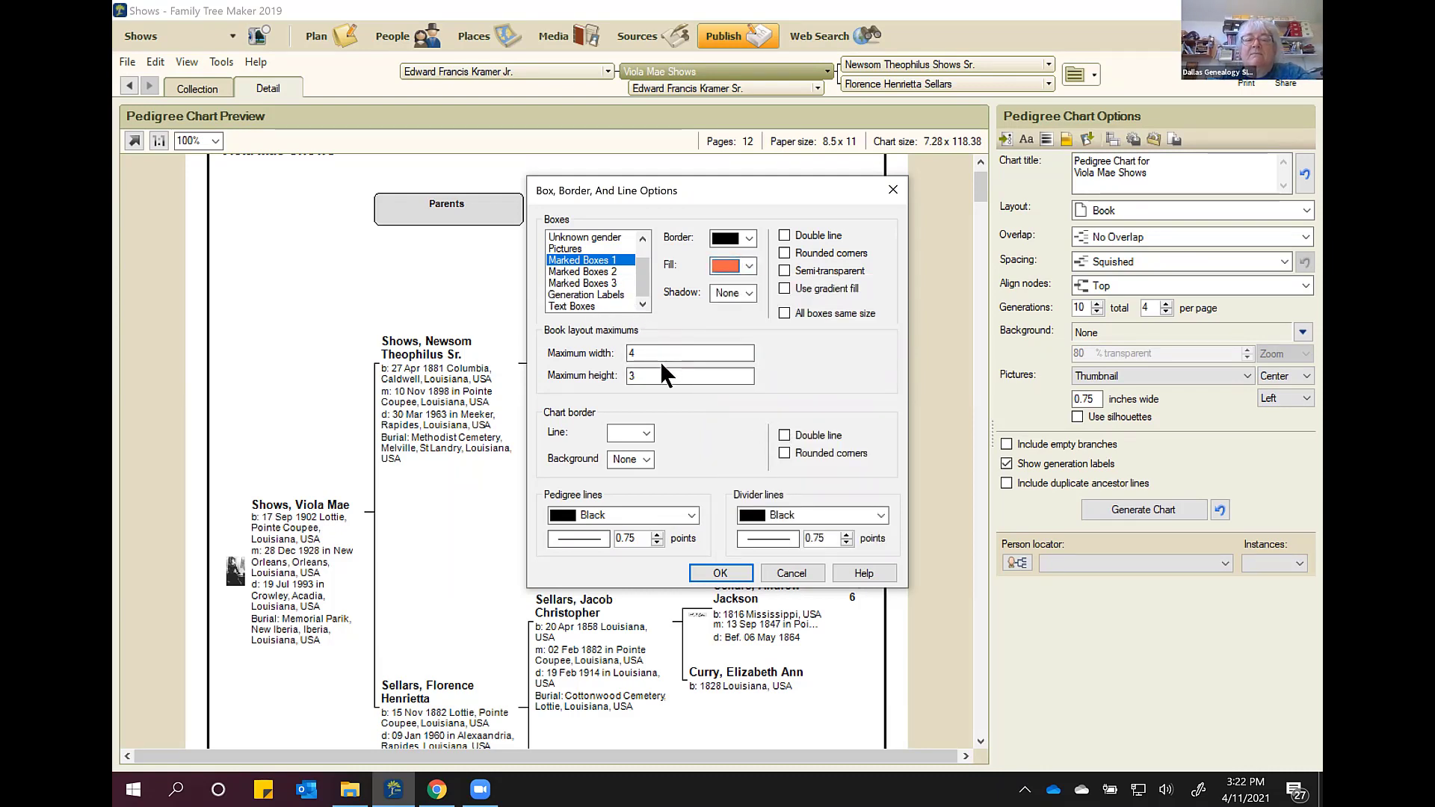
# Step: Fill Marked Boxes 2 with light steel blue
pyautogui.click(575, 272)
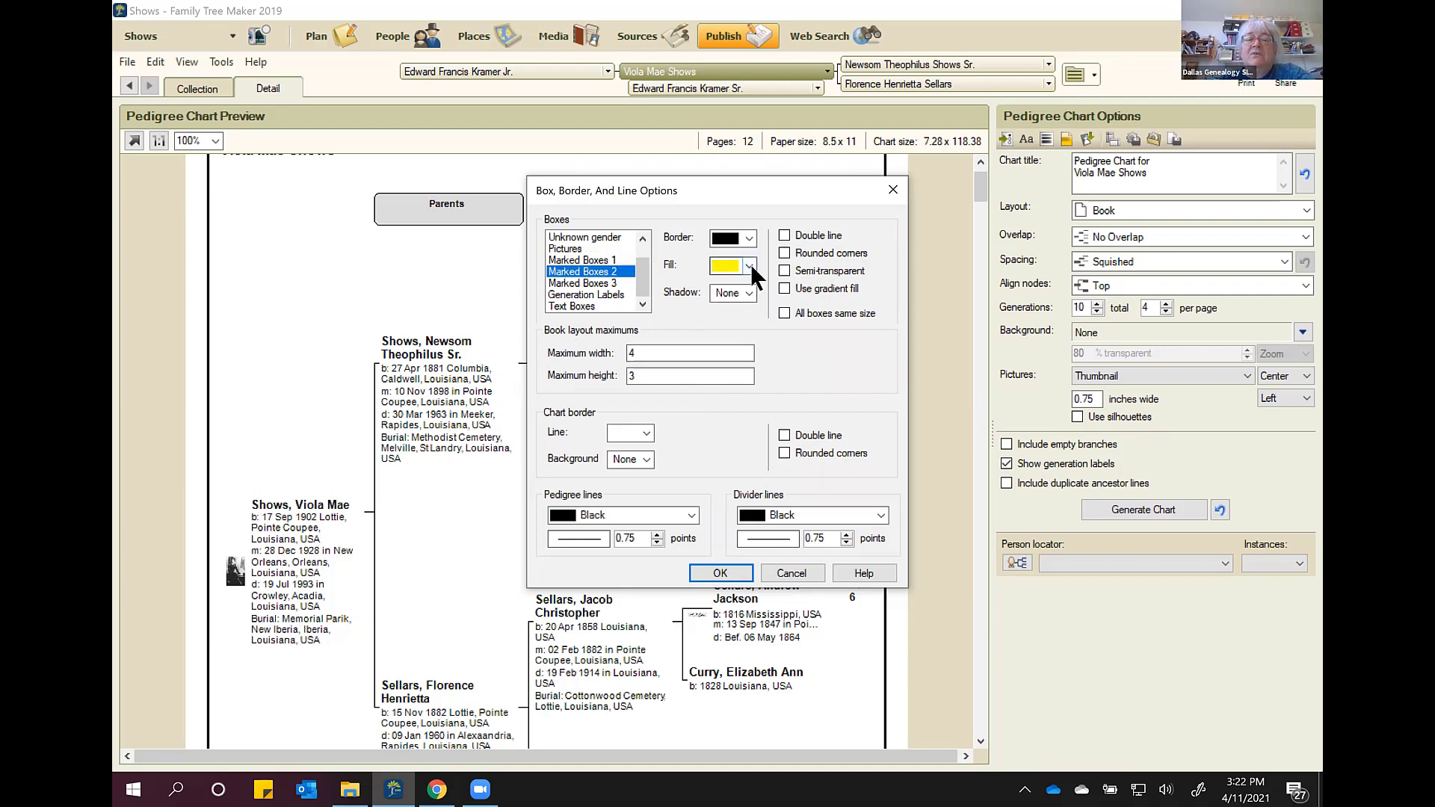
pyautogui.click(749, 265)
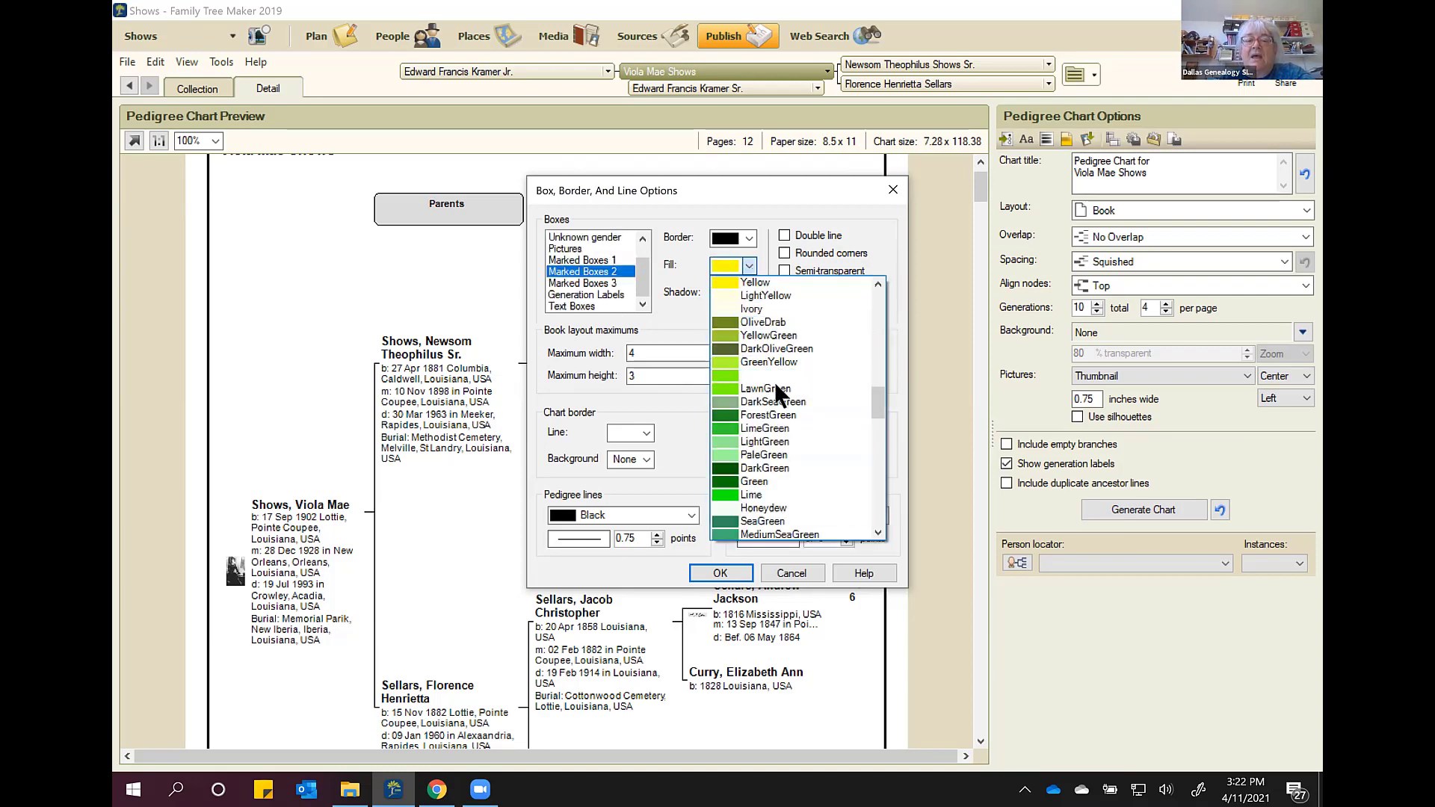
pyautogui.scroll(4, 774, 381)
pyautogui.scroll(-9, 758, 406)
pyautogui.scroll(-5, 755, 400)
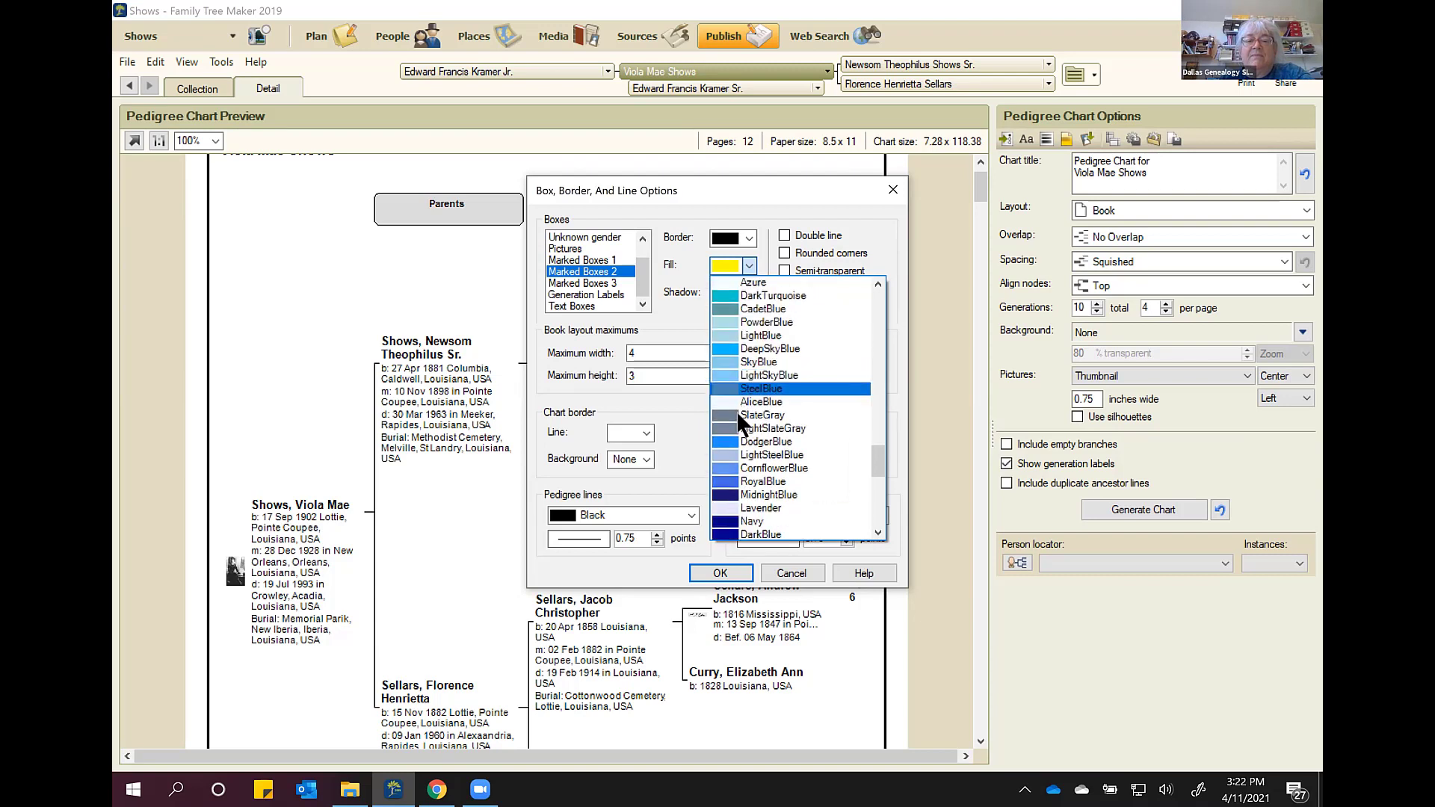
pyautogui.click(725, 453)
# Step: Fill Marked Boxes 3 with LightGreen, keeping its black border
pyautogui.click(554, 285)
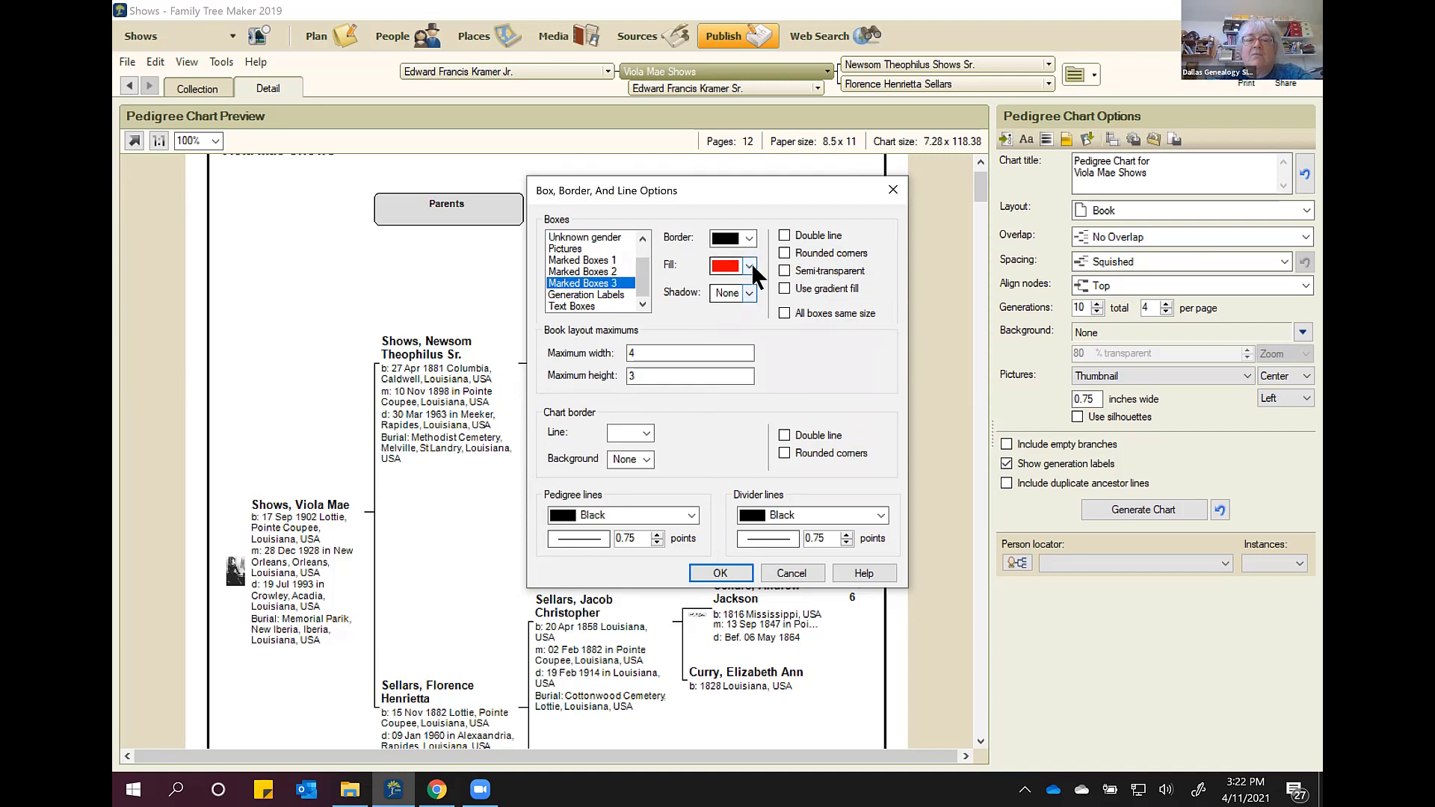
pyautogui.click(749, 265)
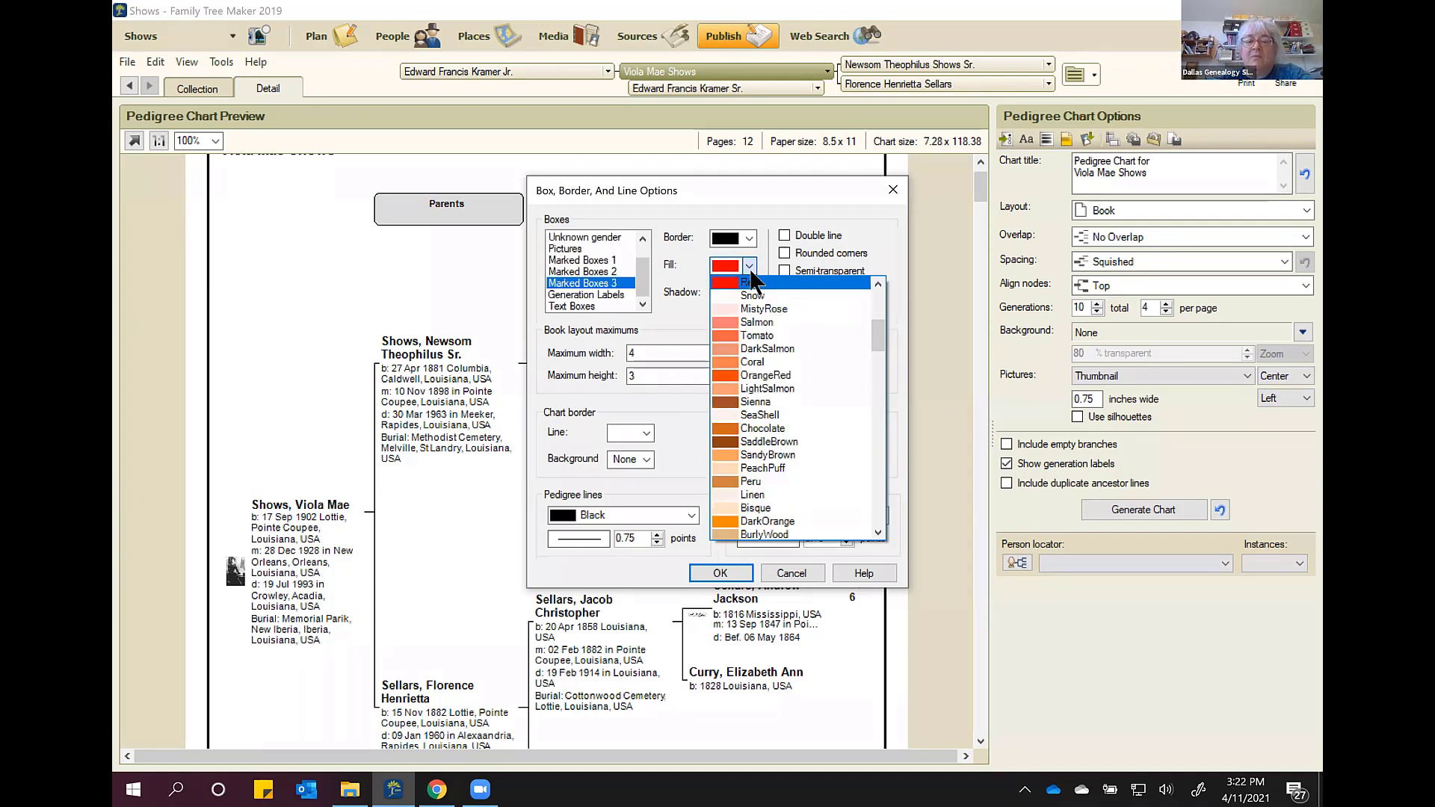
pyautogui.scroll(-5, 776, 393)
pyautogui.scroll(-6, 777, 397)
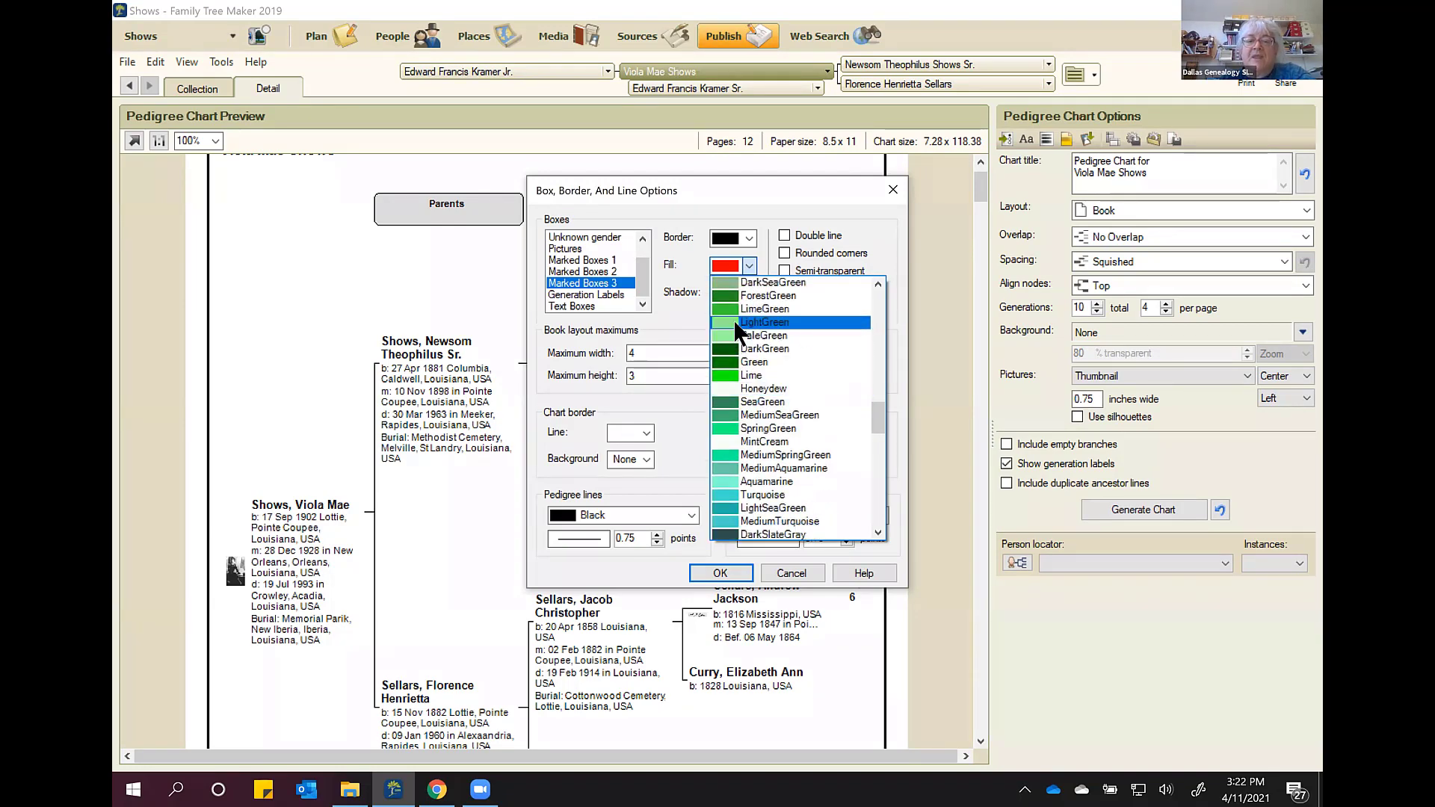
pyautogui.click(736, 321)
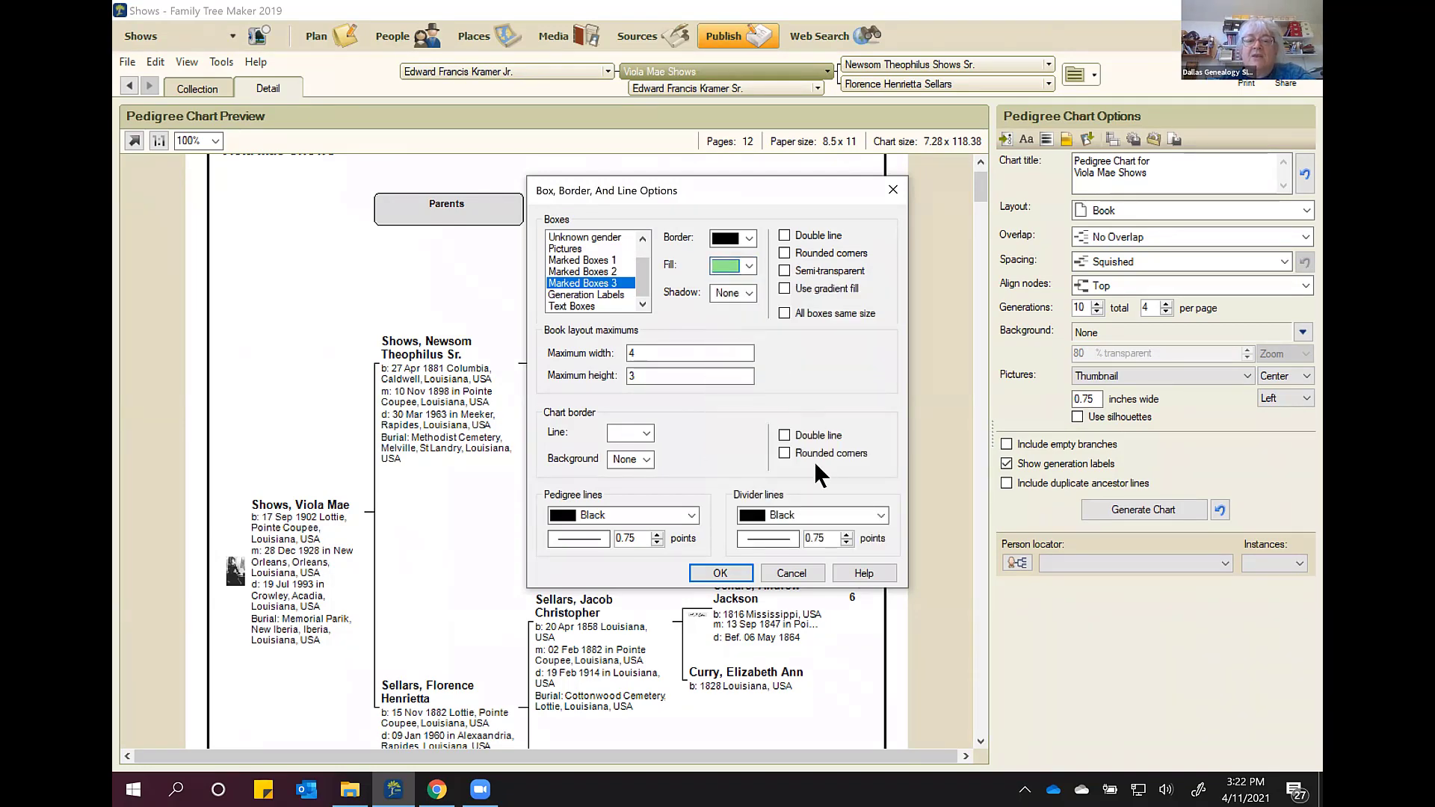
# Step: Apply the box styles, view a continuation ancestor page, then return to page one
pyautogui.click(711, 575)
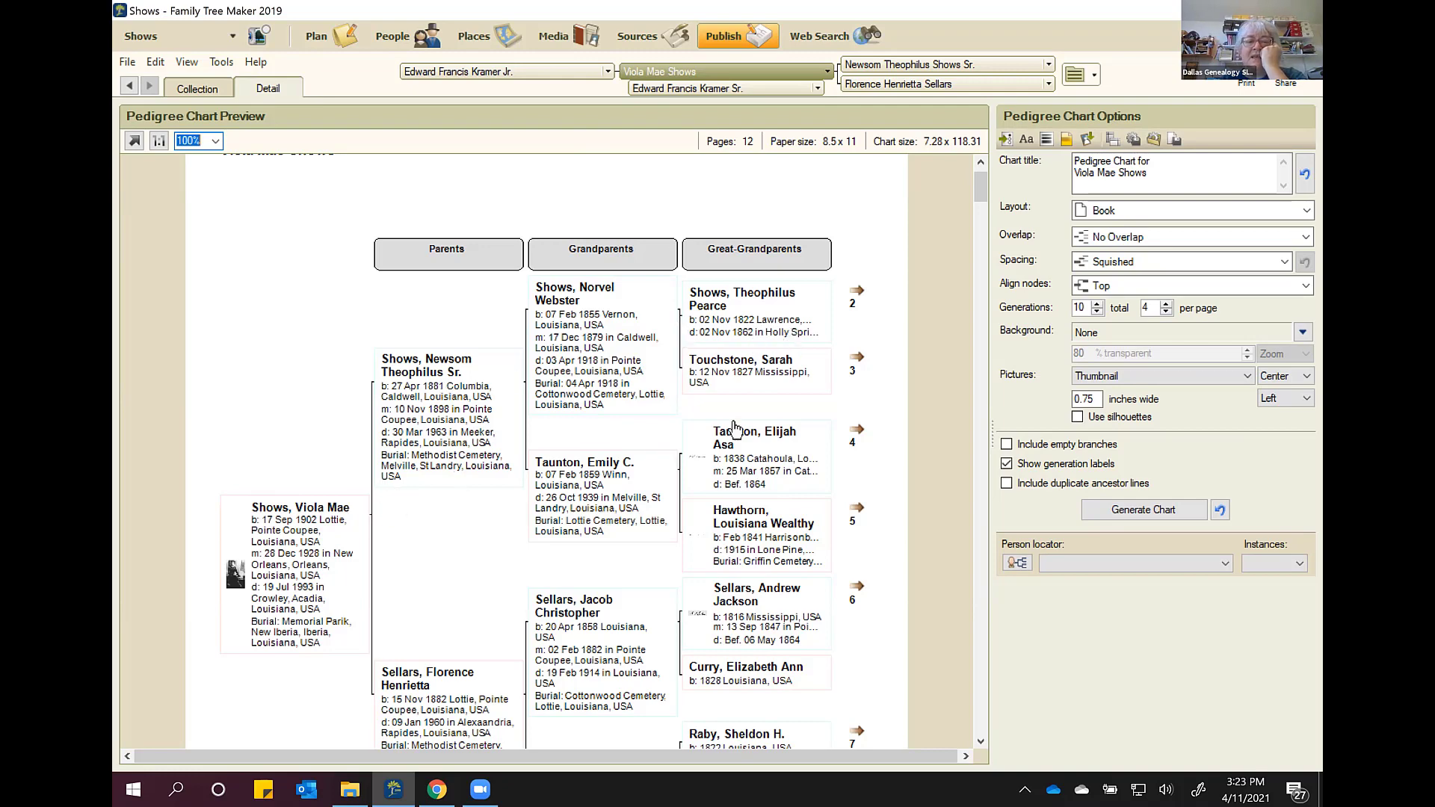
pyautogui.click(859, 294)
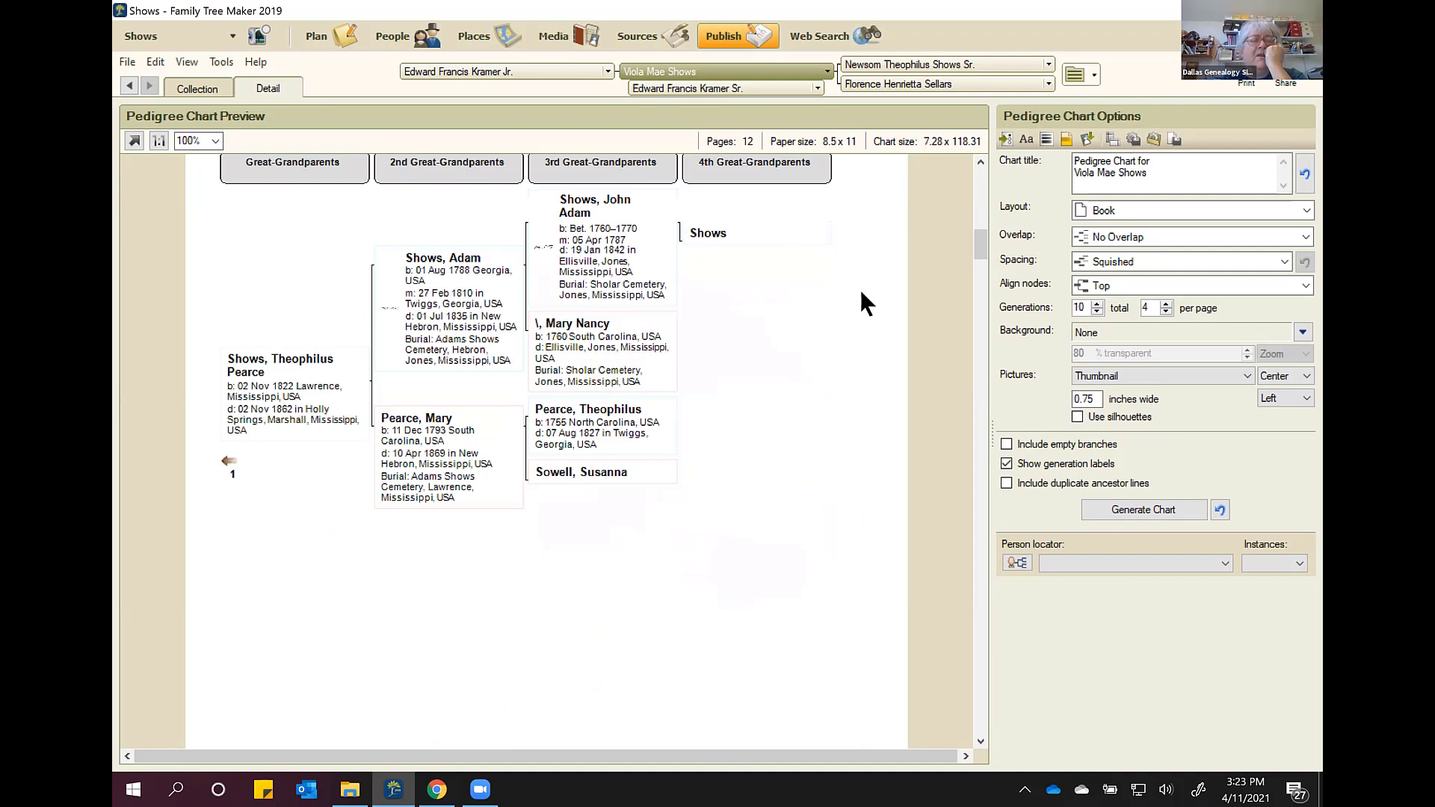
pyautogui.click(229, 464)
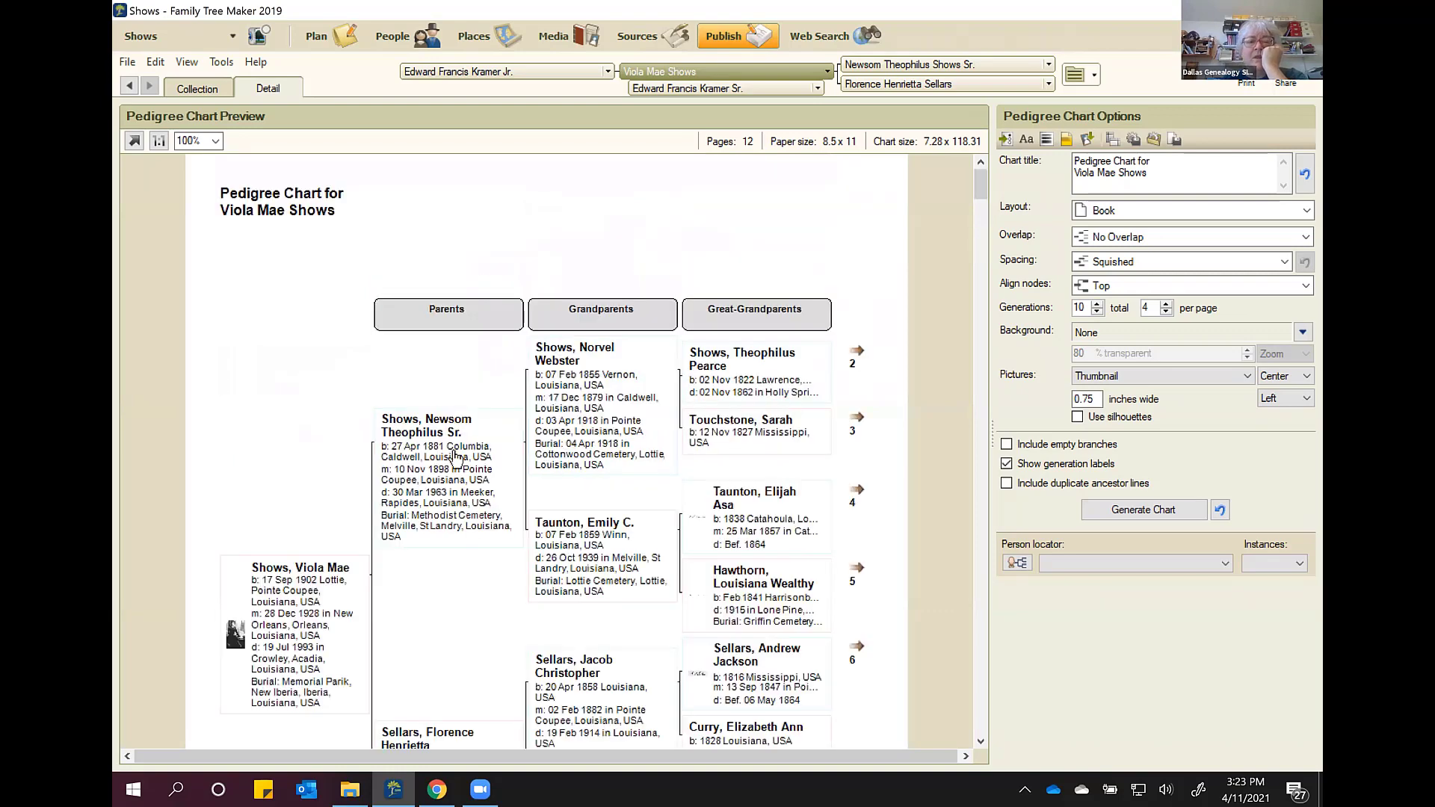
# Step: Select the first ancestor's box and mark it with the first marking
pyautogui.rightClick(739, 338)
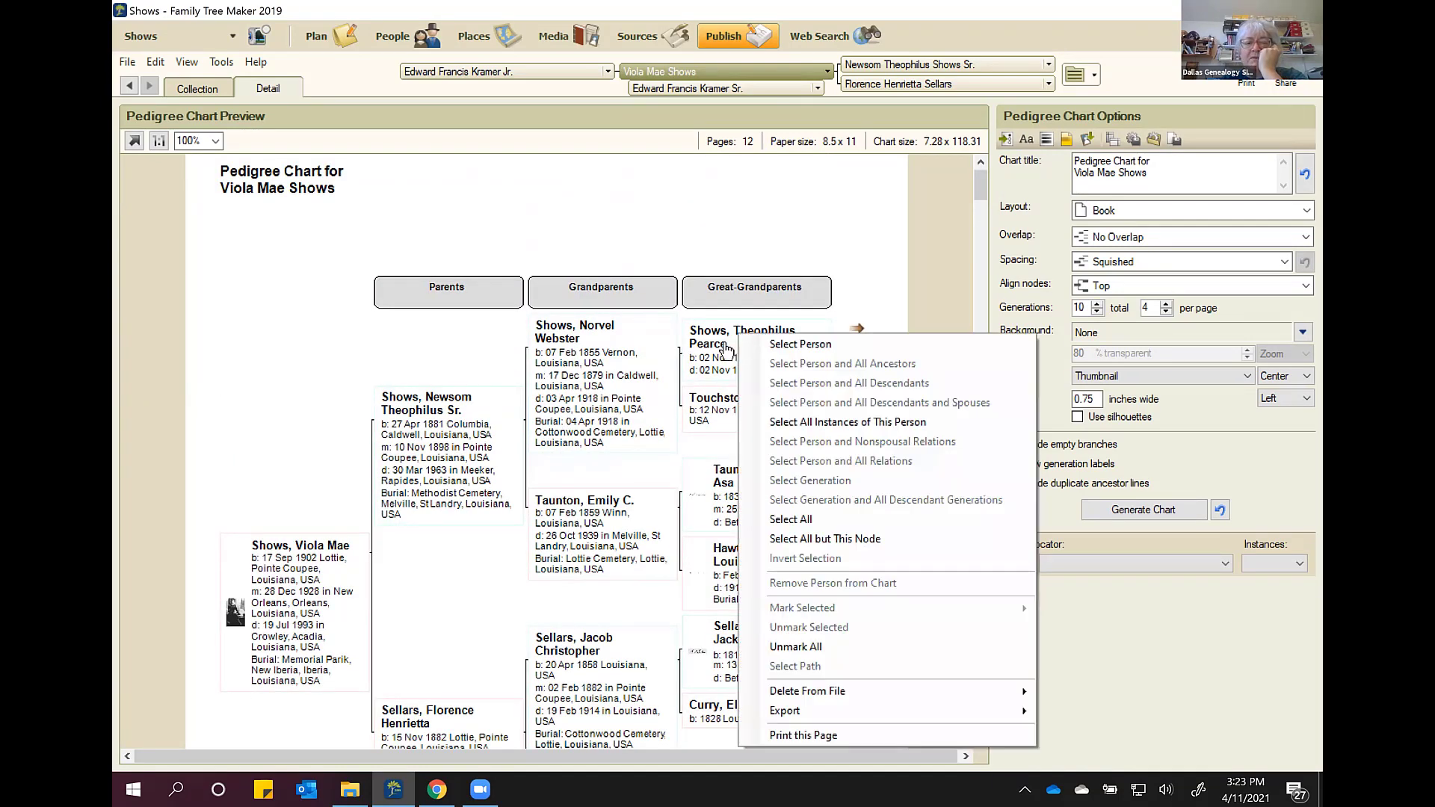
pyautogui.rightClick(714, 358)
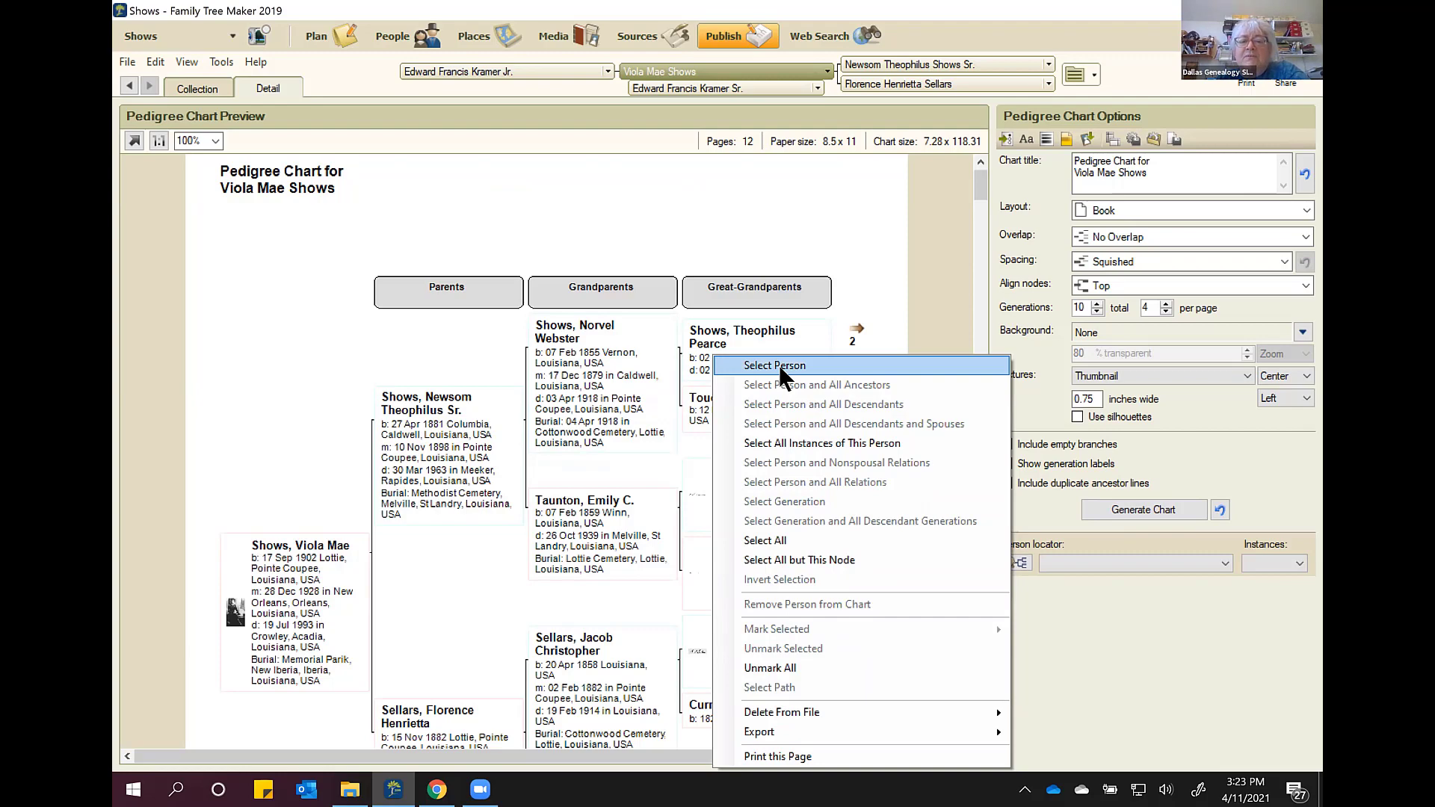
pyautogui.click(730, 365)
pyautogui.rightClick(729, 358)
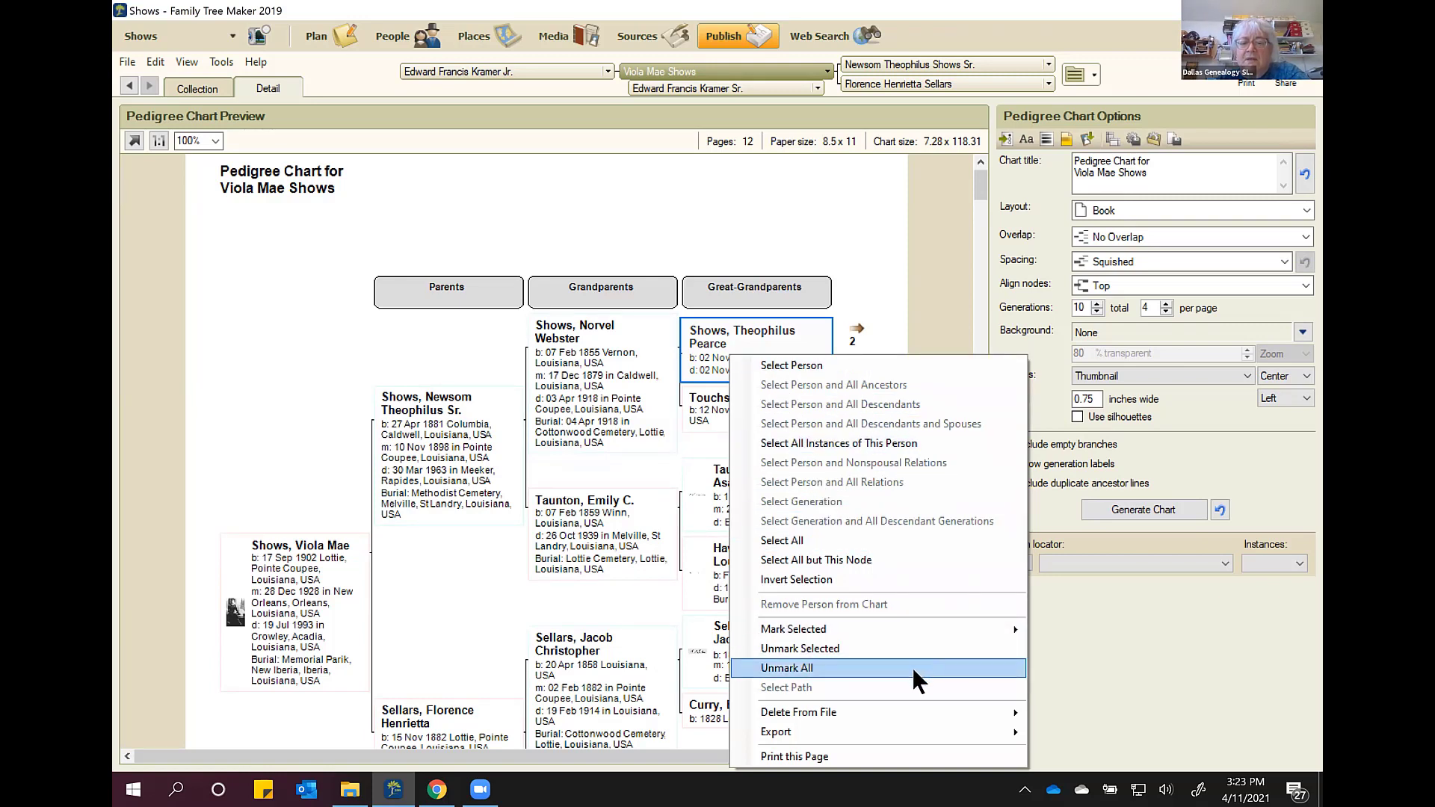
pyautogui.moveTo(840, 635)
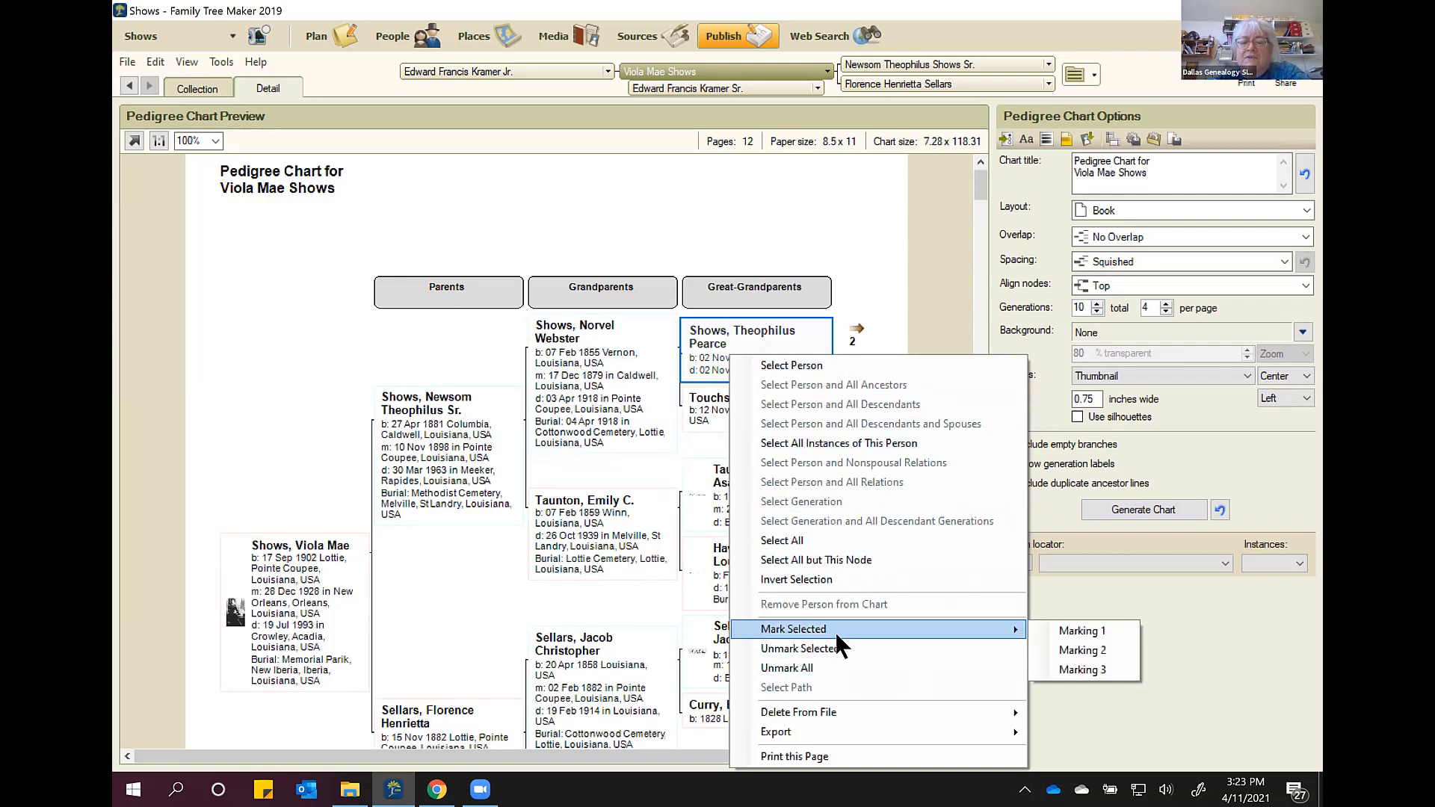
pyautogui.click(1089, 634)
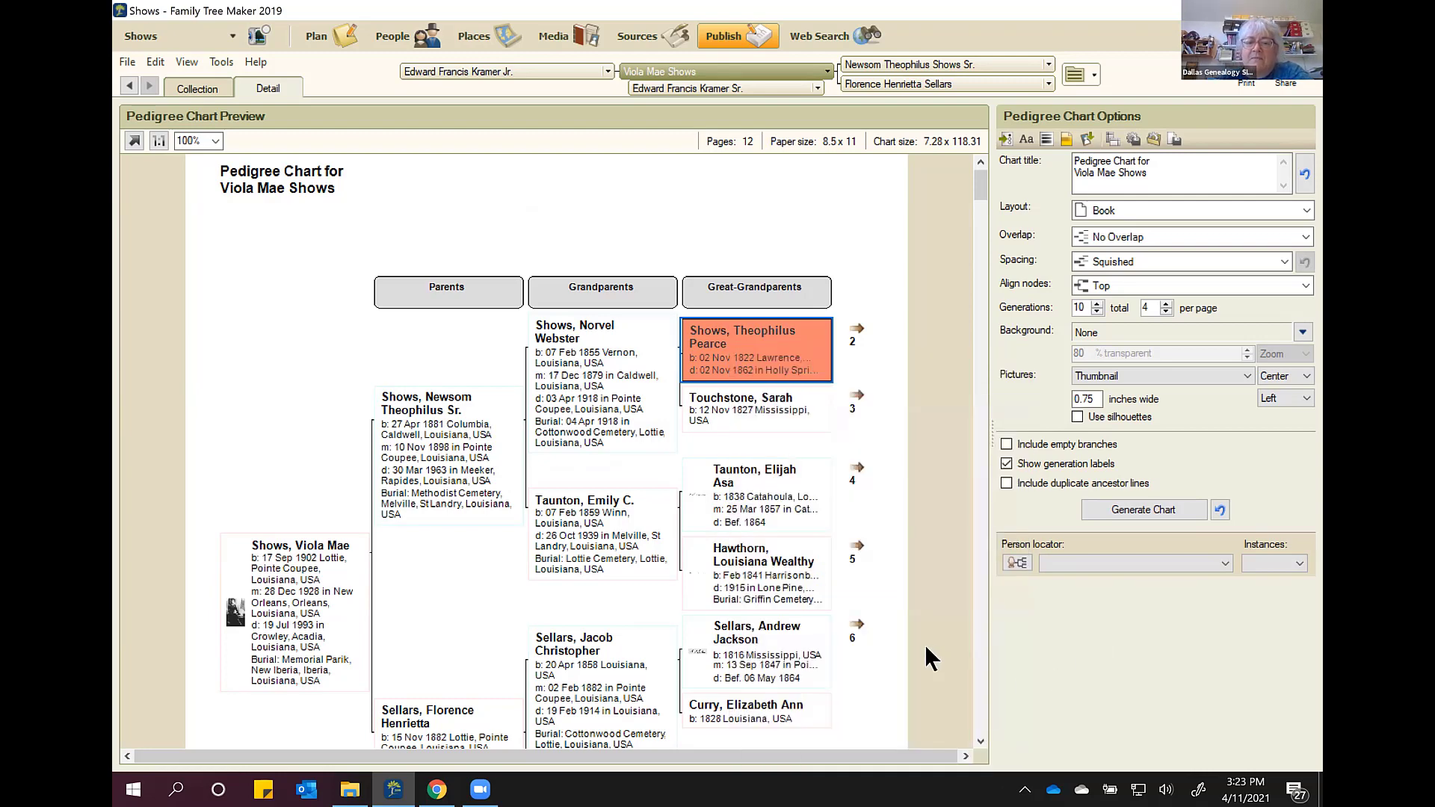
# Step: Add the second ancestor to the selection and mark both with Marking 2
pyautogui.rightClick(735, 478)
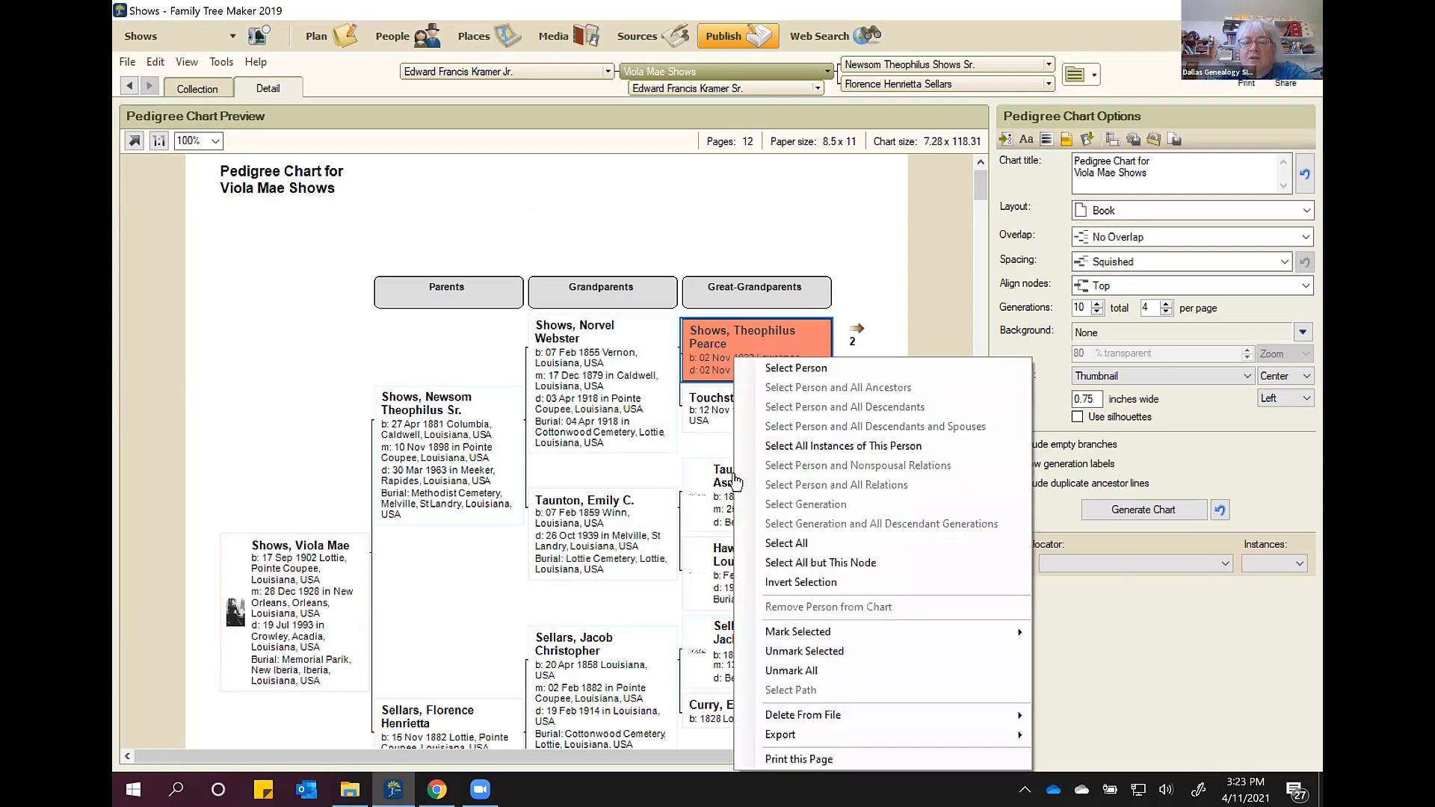
pyautogui.click(790, 372)
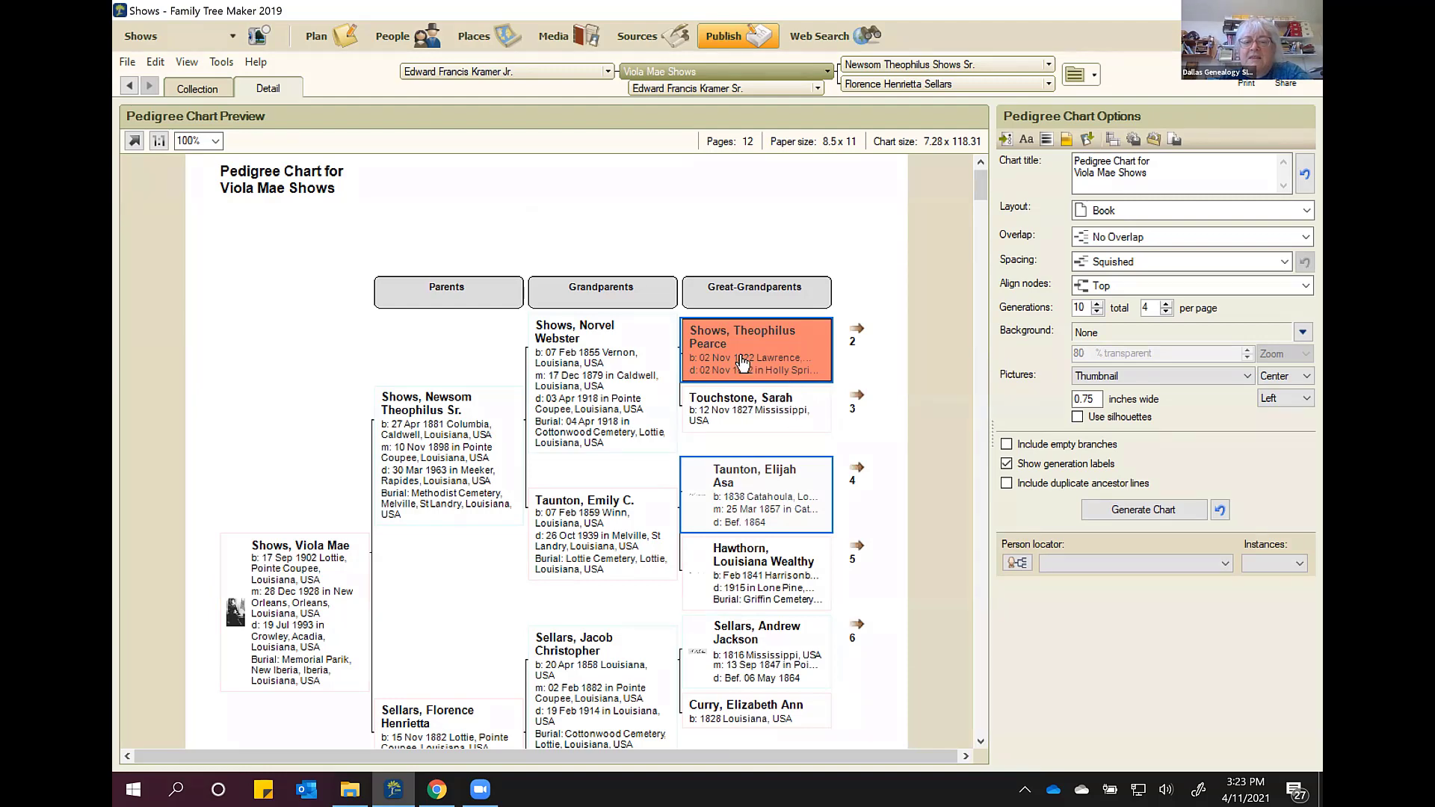
pyautogui.rightClick(757, 493)
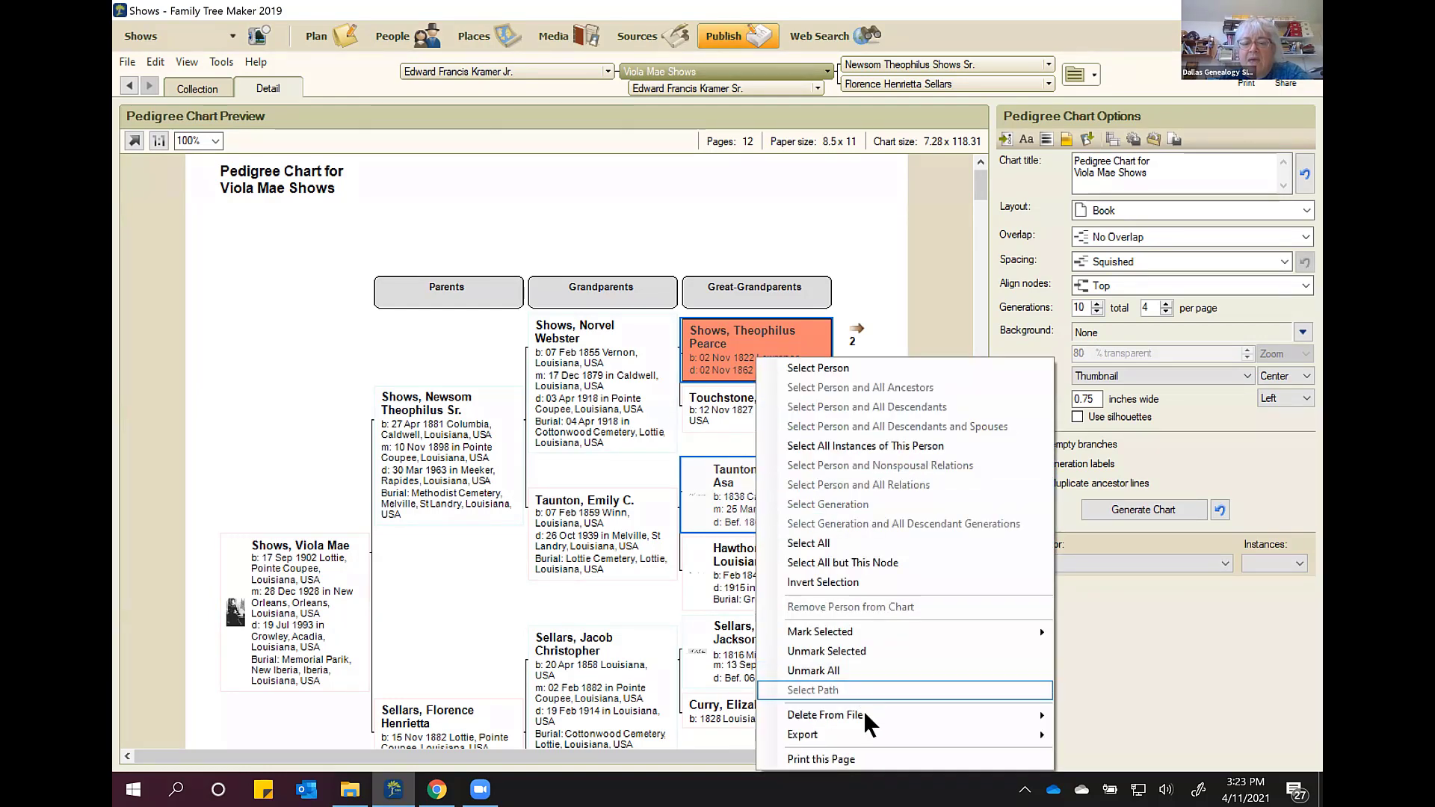
pyautogui.moveTo(857, 632)
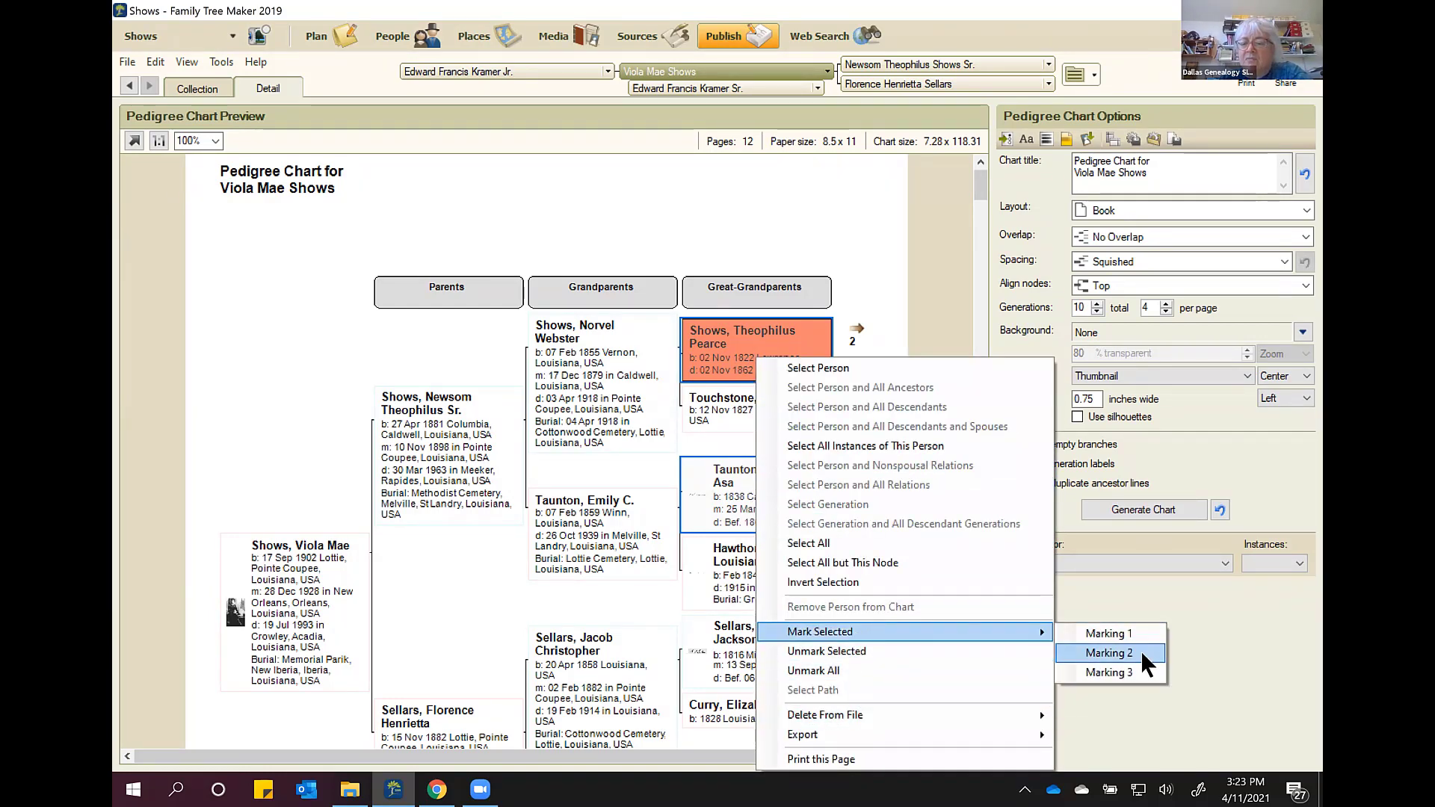
pyautogui.click(1141, 652)
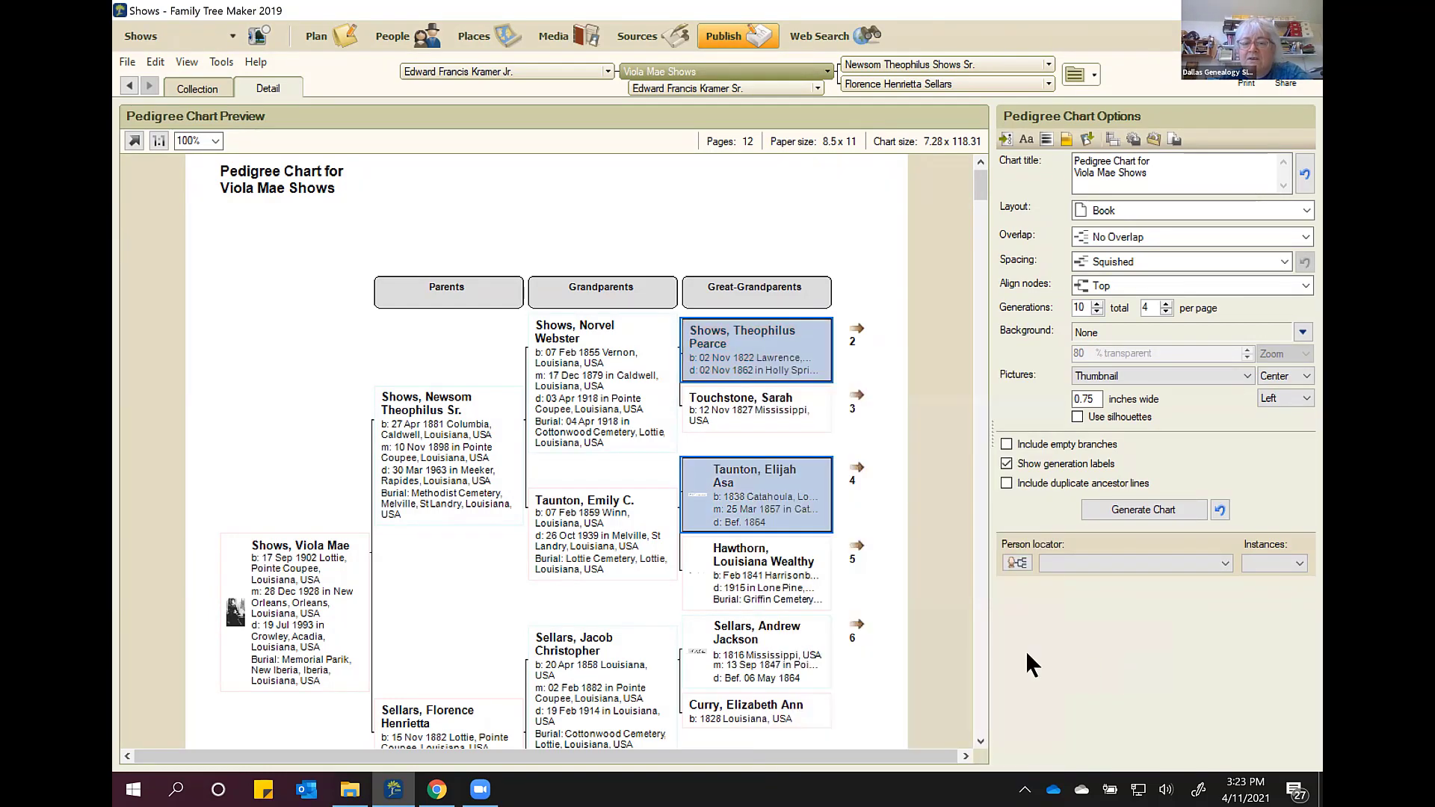
pyautogui.click(774, 359)
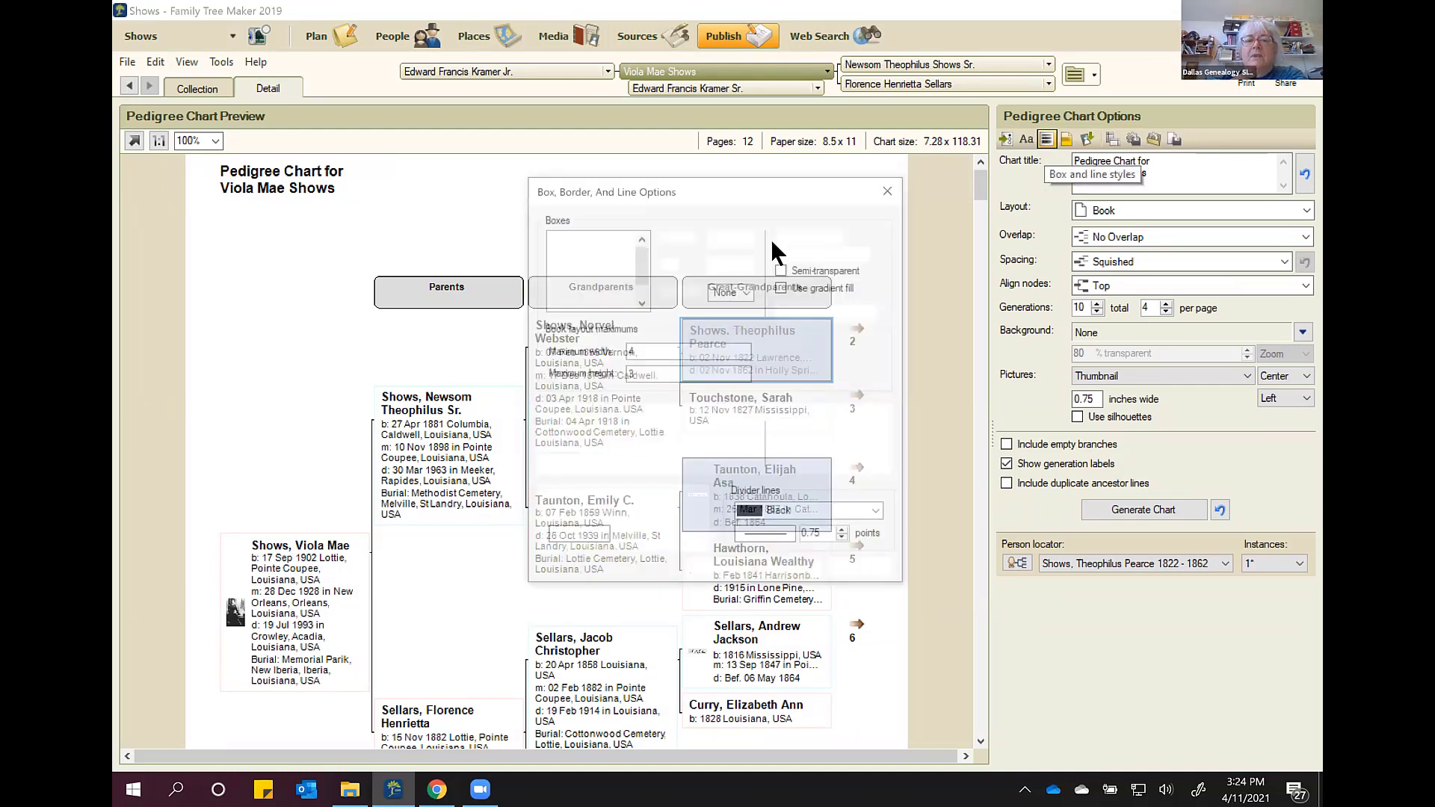
pyautogui.moveTo(643, 262); pyautogui.dragTo(642, 294)
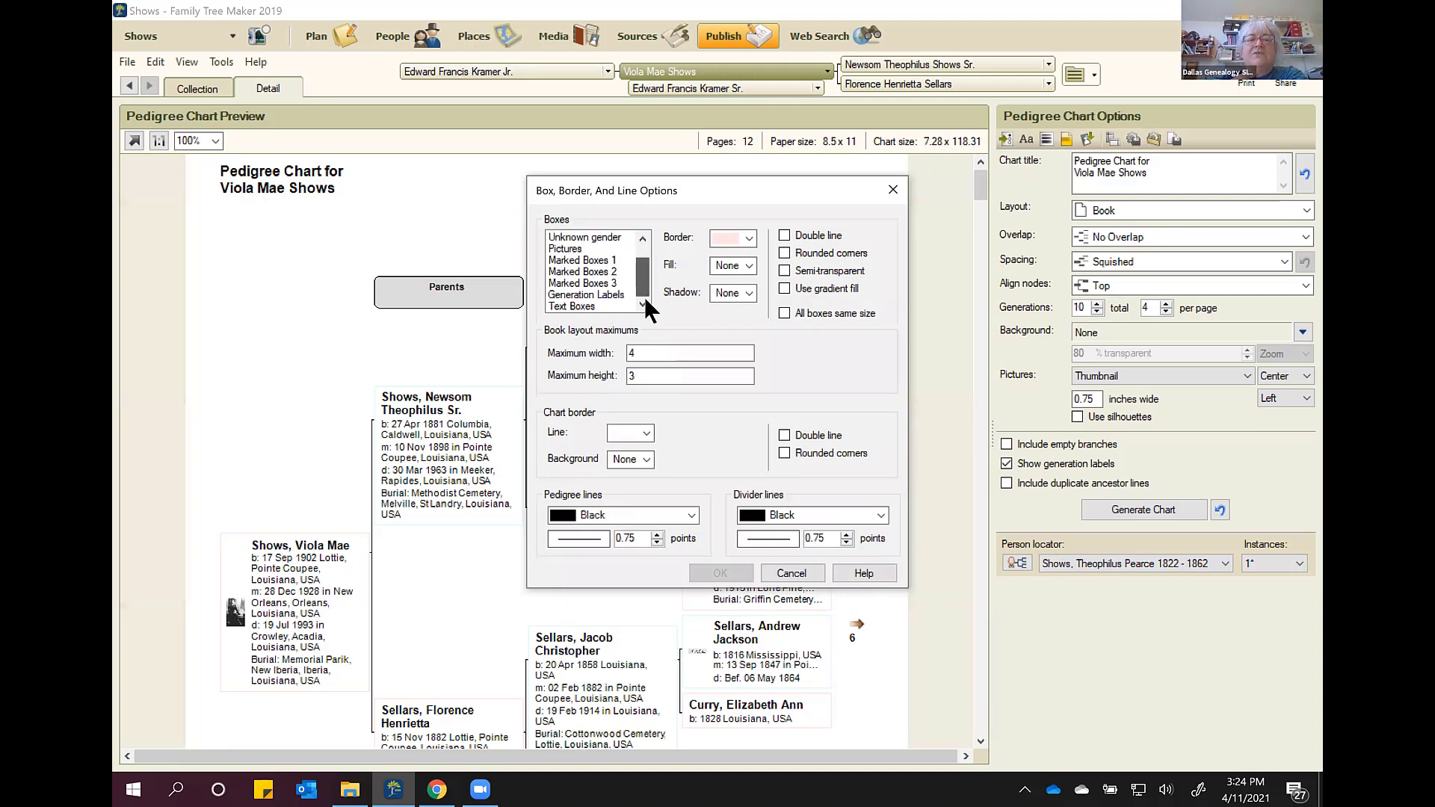
pyautogui.click(595, 296)
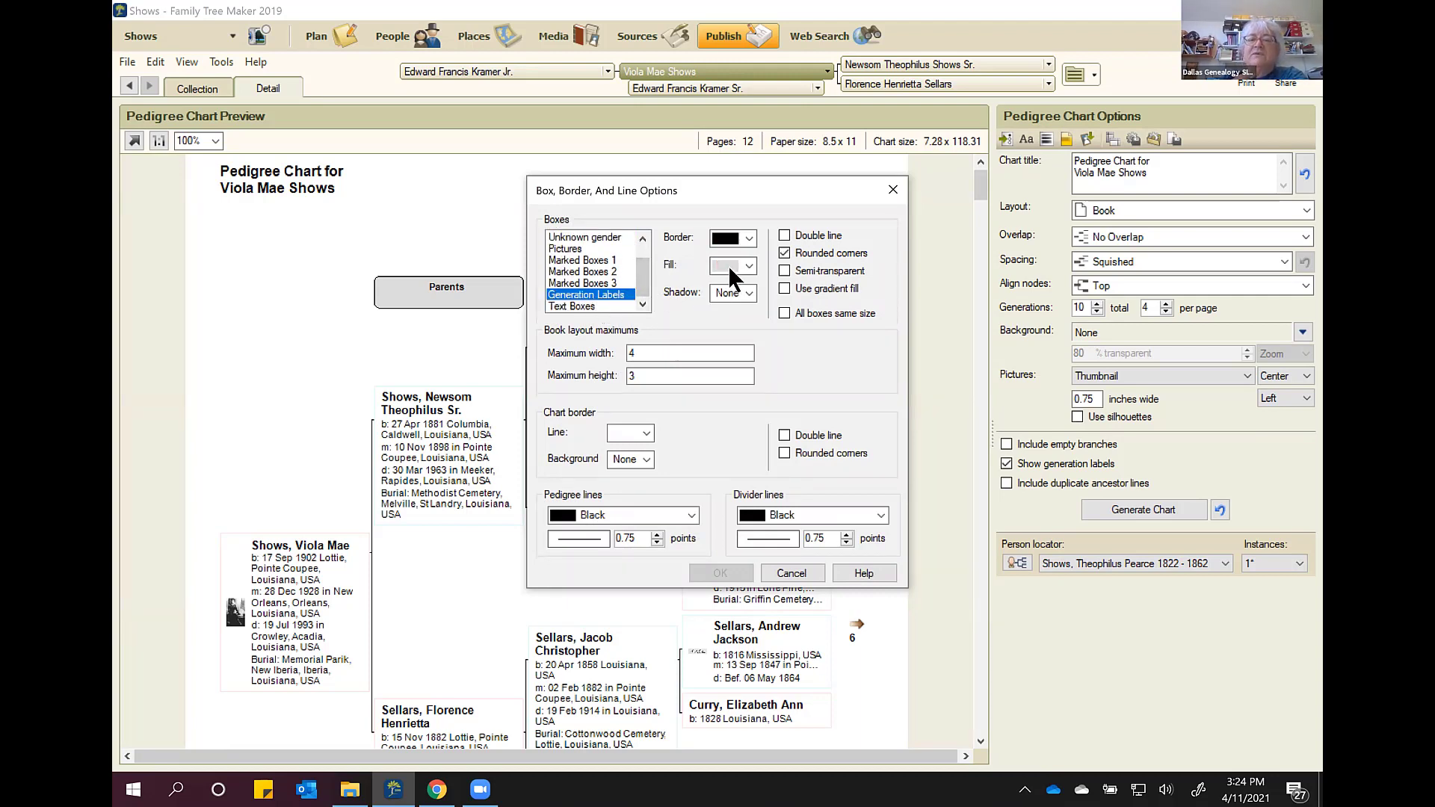
pyautogui.click(574, 305)
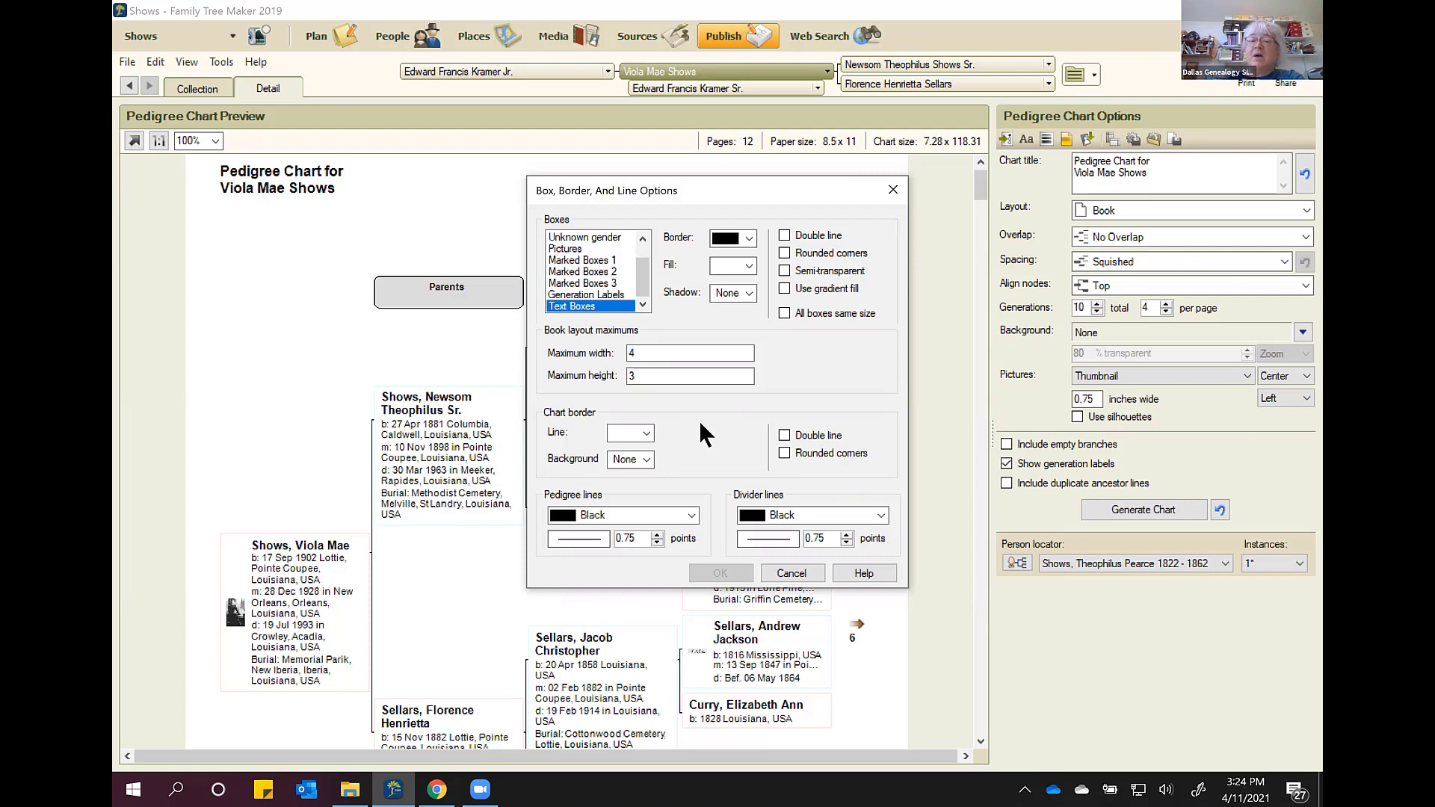
pyautogui.click(799, 573)
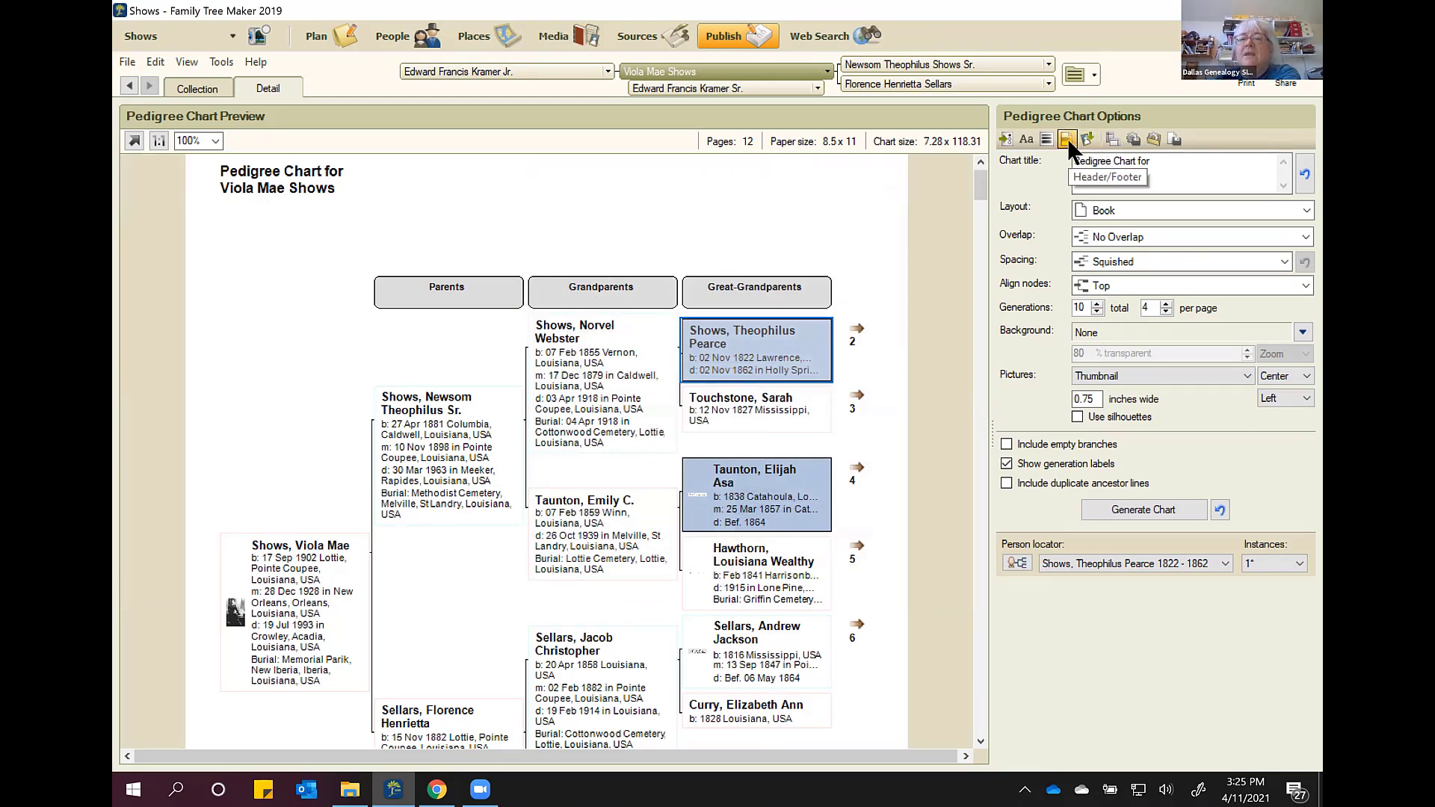
pyautogui.click(1067, 139)
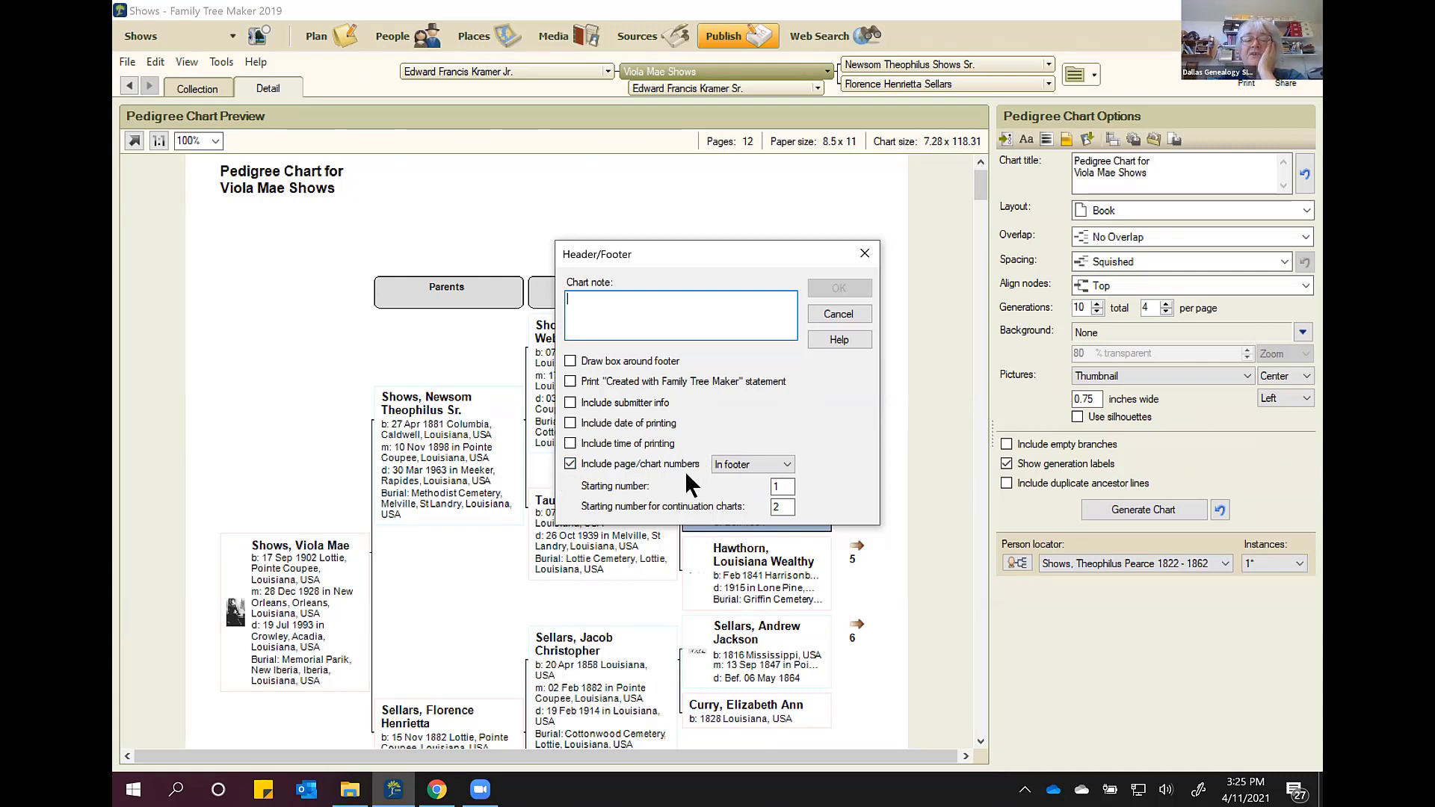
pyautogui.click(789, 463)
pyautogui.click(788, 464)
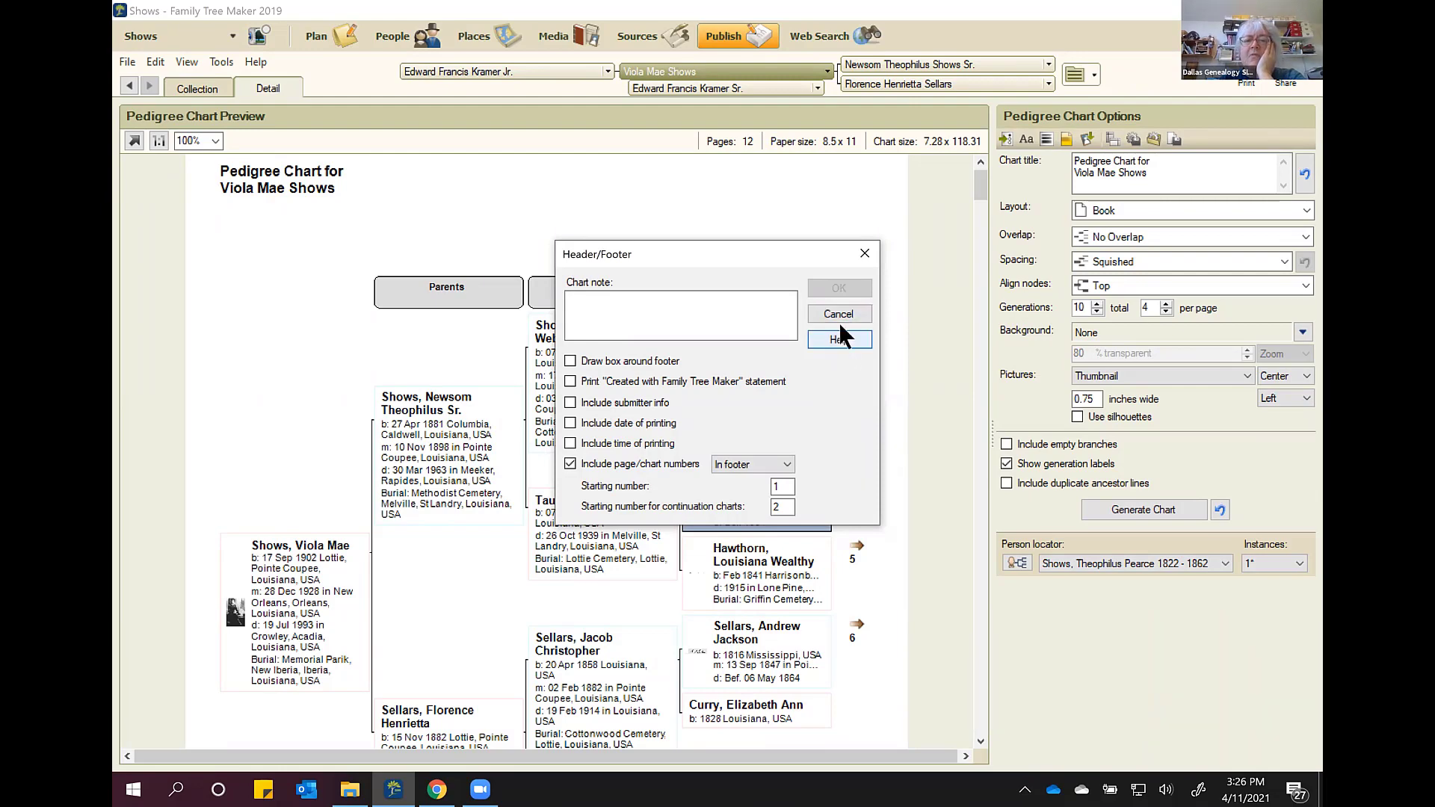
pyautogui.click(865, 254)
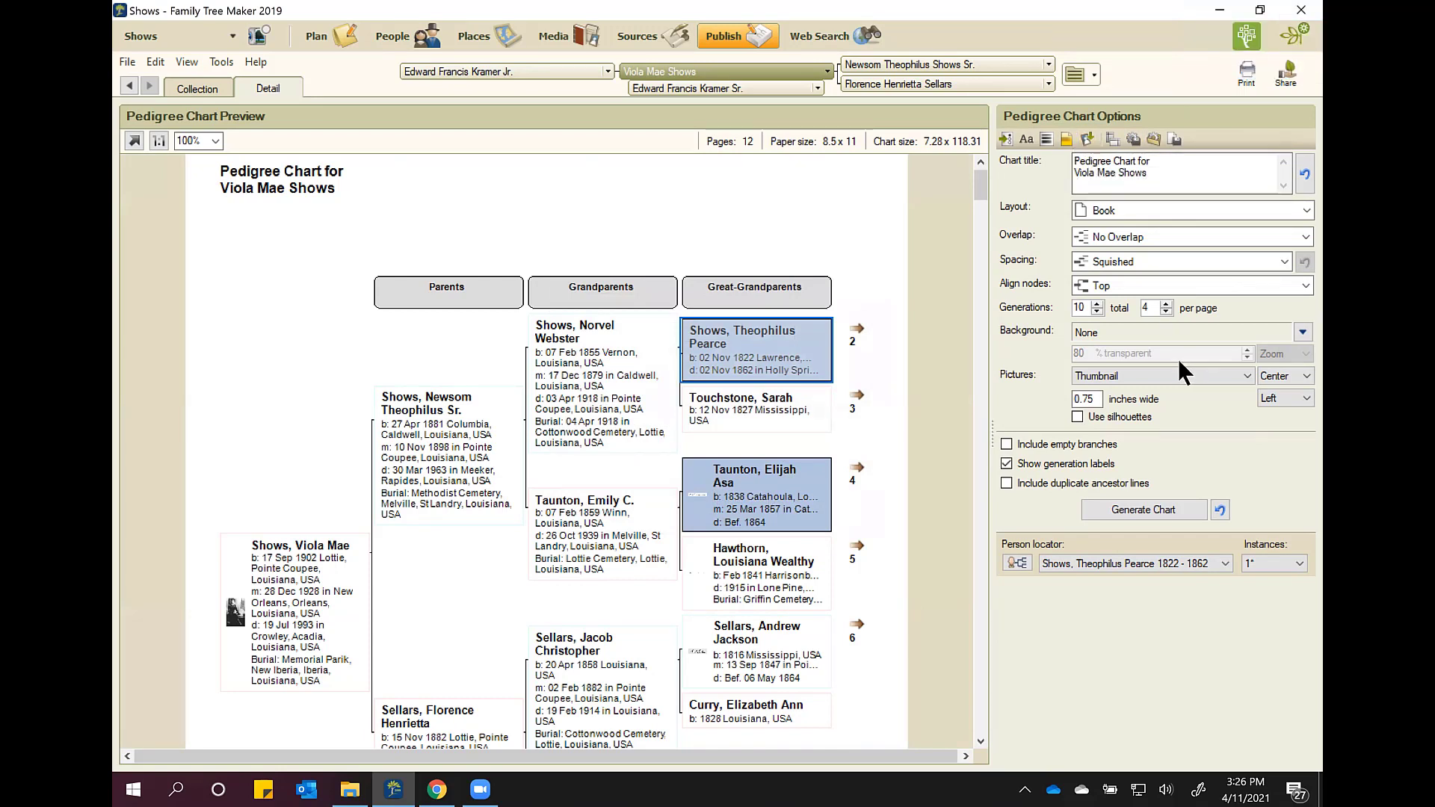
# Step: Browse the file, view and utility menus to look over the available commands
pyautogui.click(121, 61)
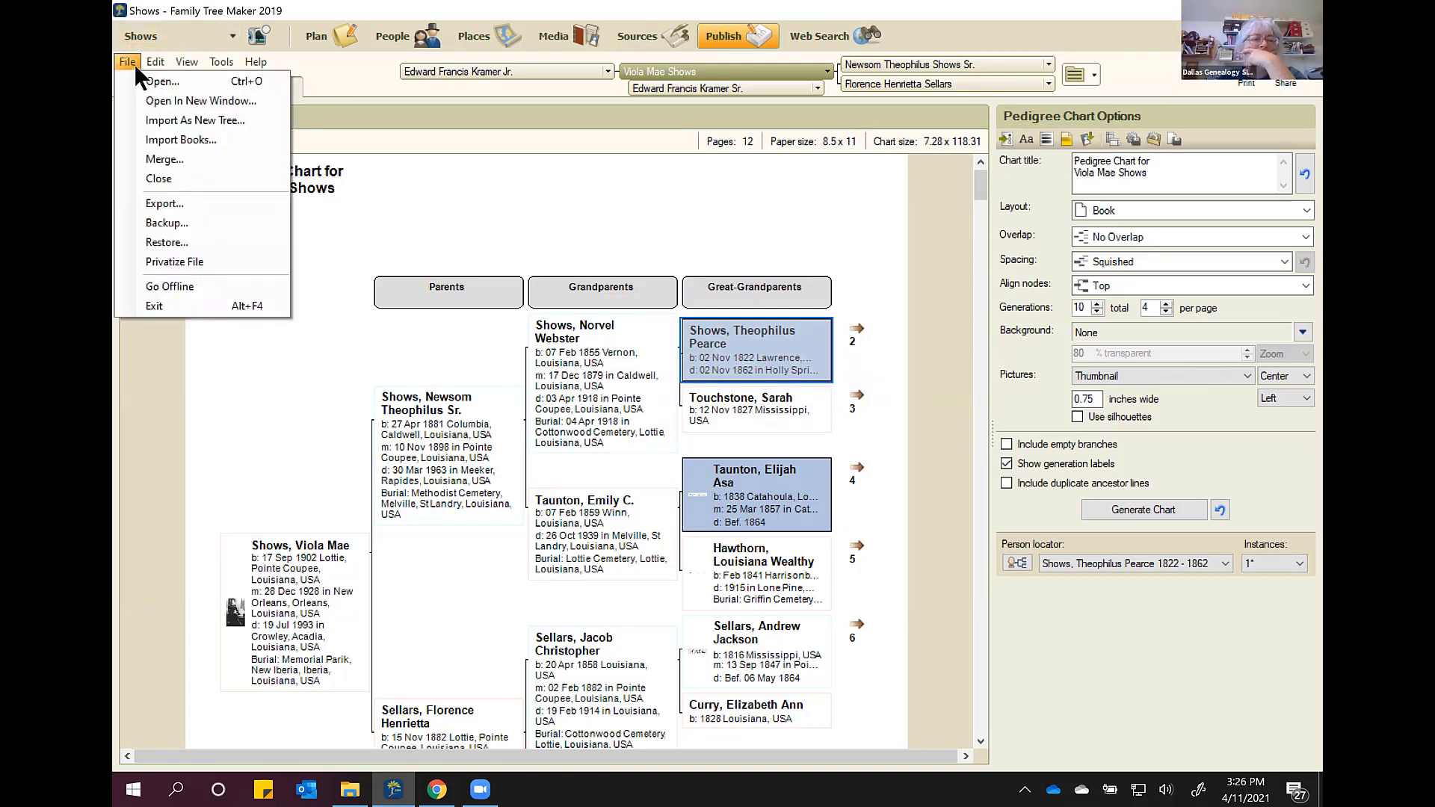
pyautogui.click(127, 61)
pyautogui.click(128, 60)
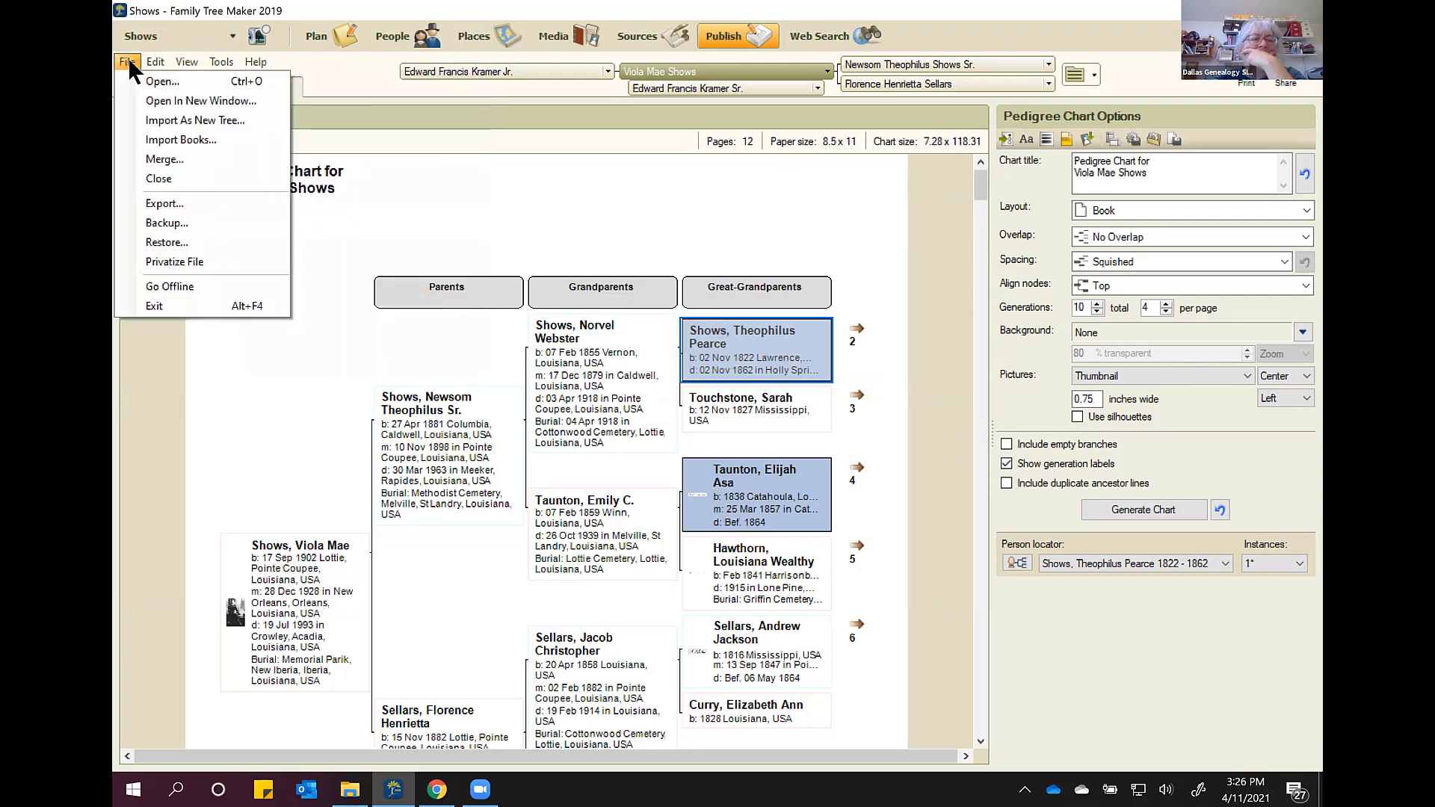
pyautogui.click(128, 62)
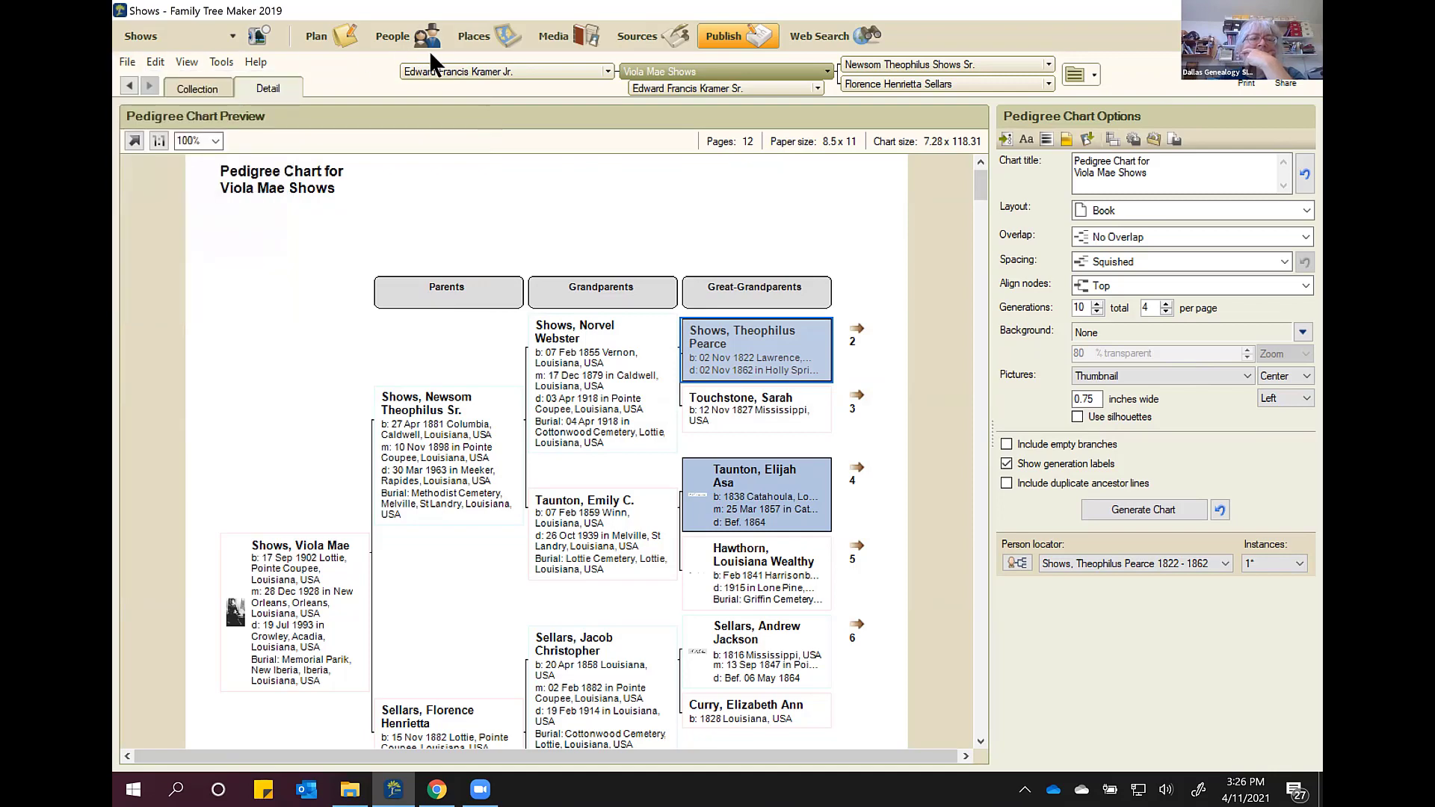
pyautogui.click(187, 62)
pyautogui.click(224, 60)
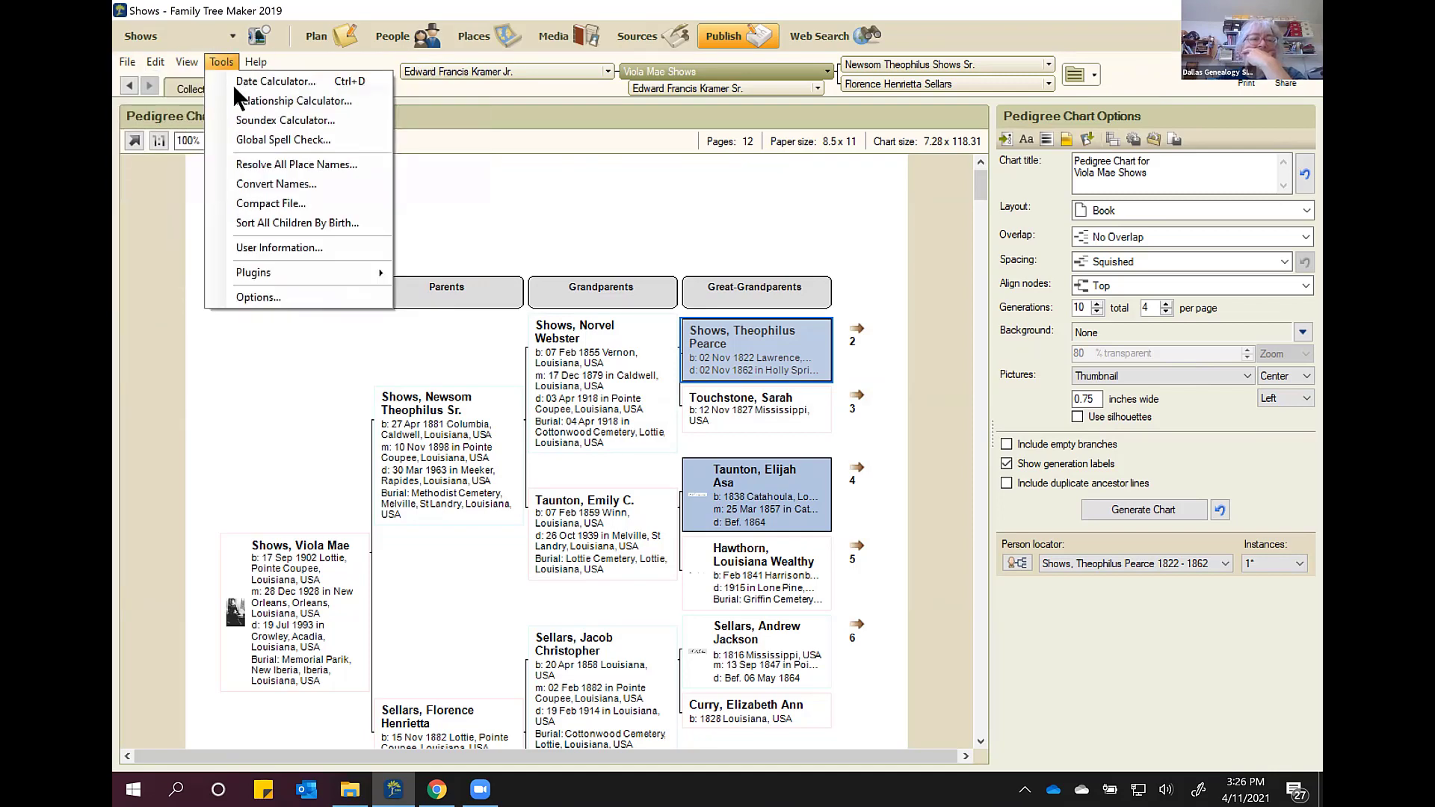
# Step: Open the user information settings, close them unchanged, and dismiss the utility menu
pyautogui.click(276, 247)
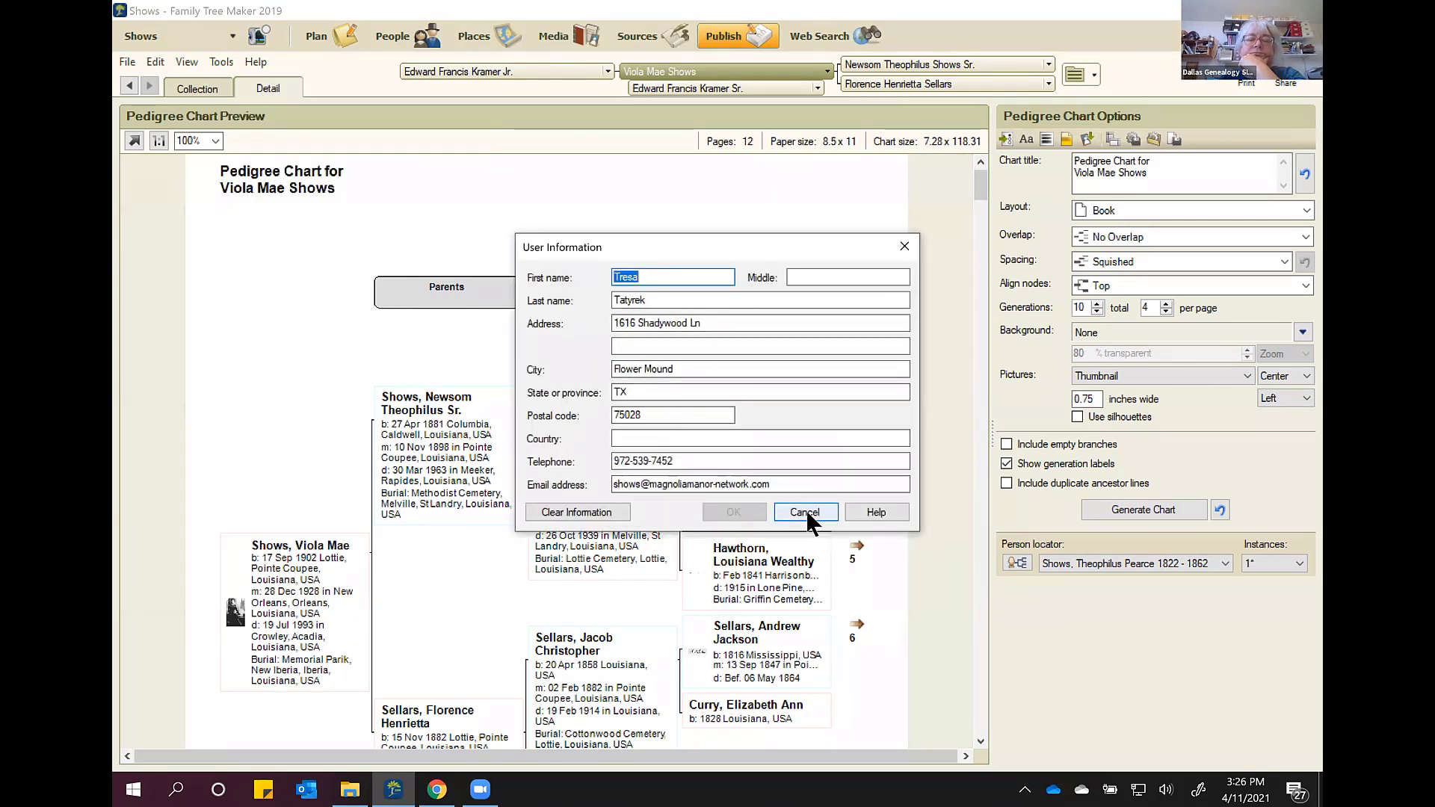
pyautogui.click(806, 512)
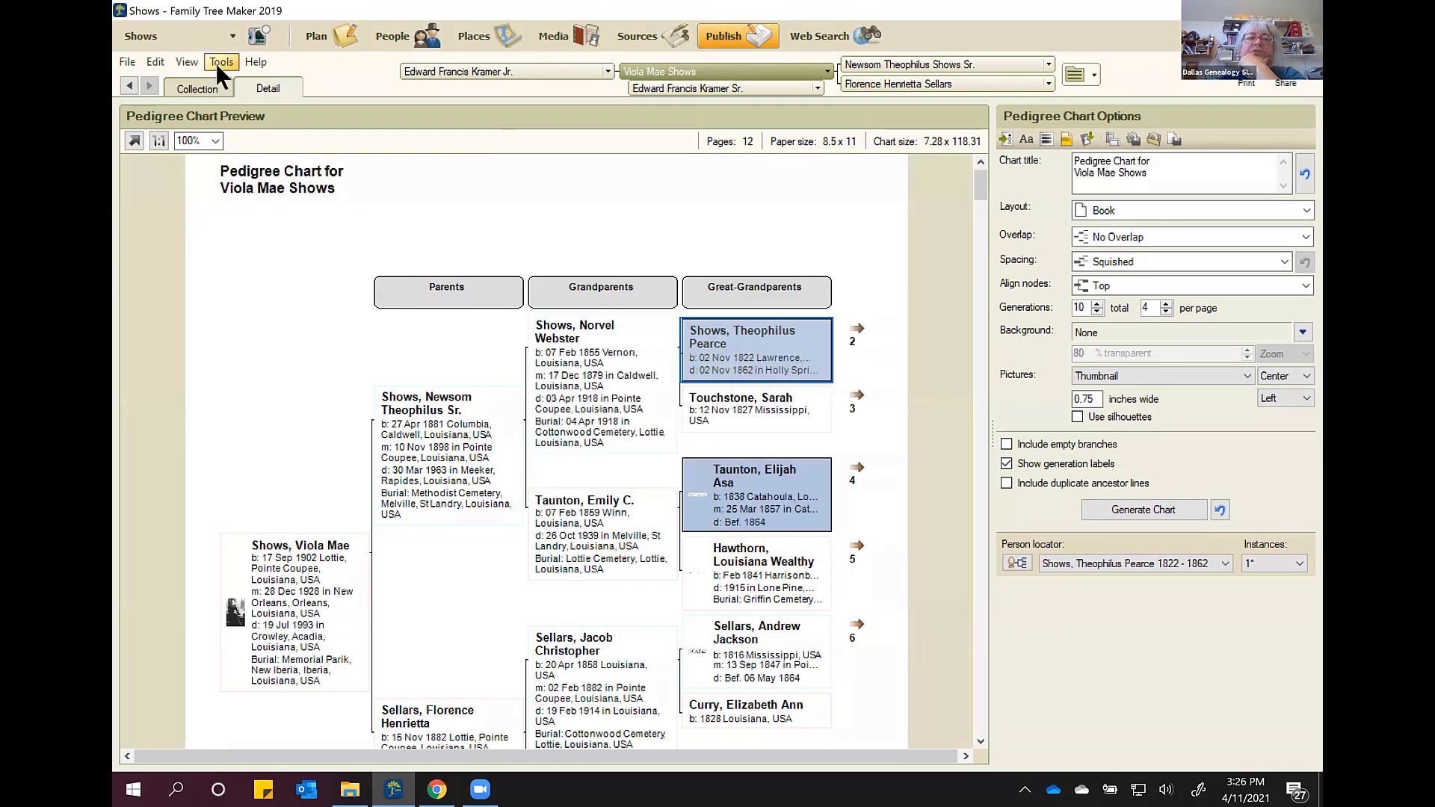
pyautogui.click(217, 62)
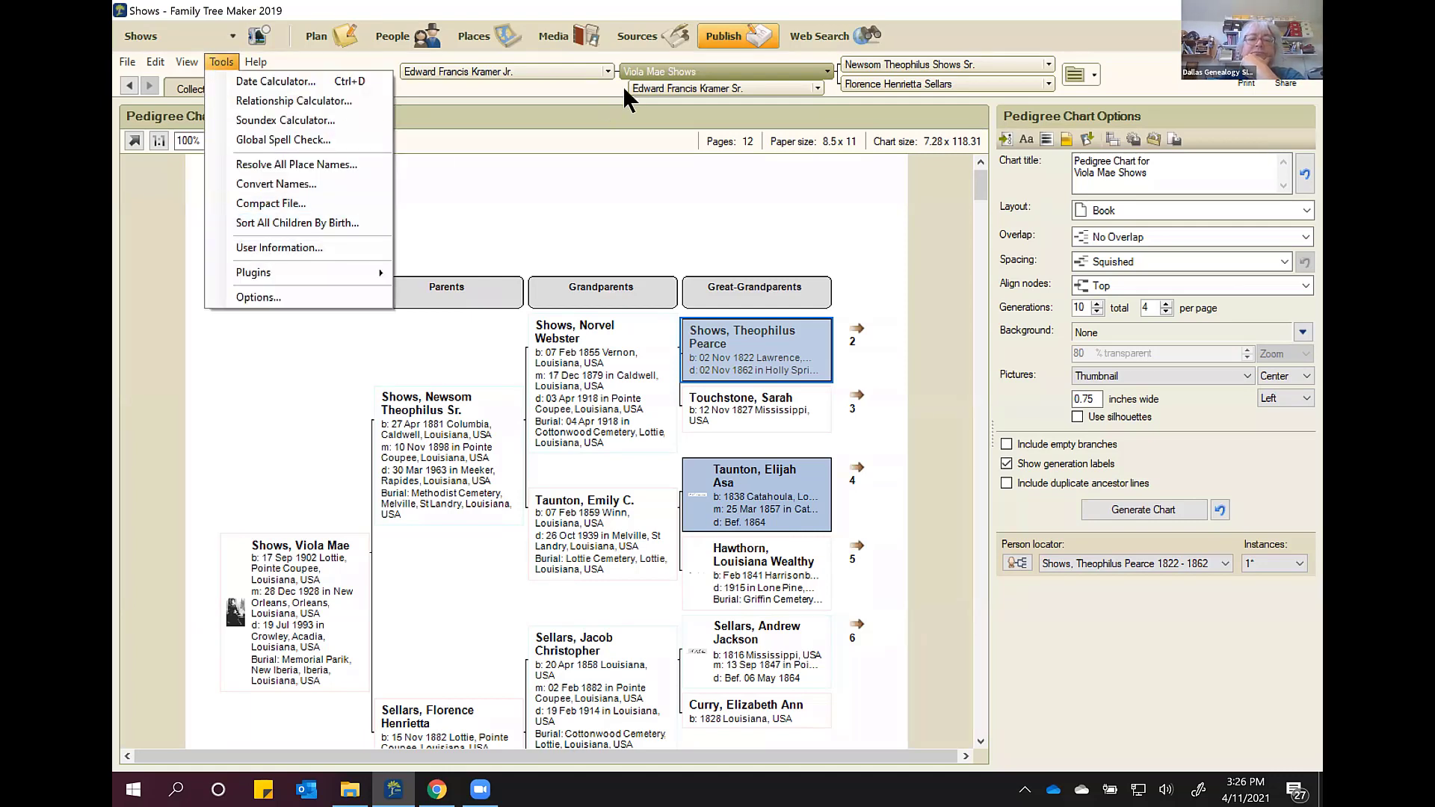
pyautogui.click(550, 109)
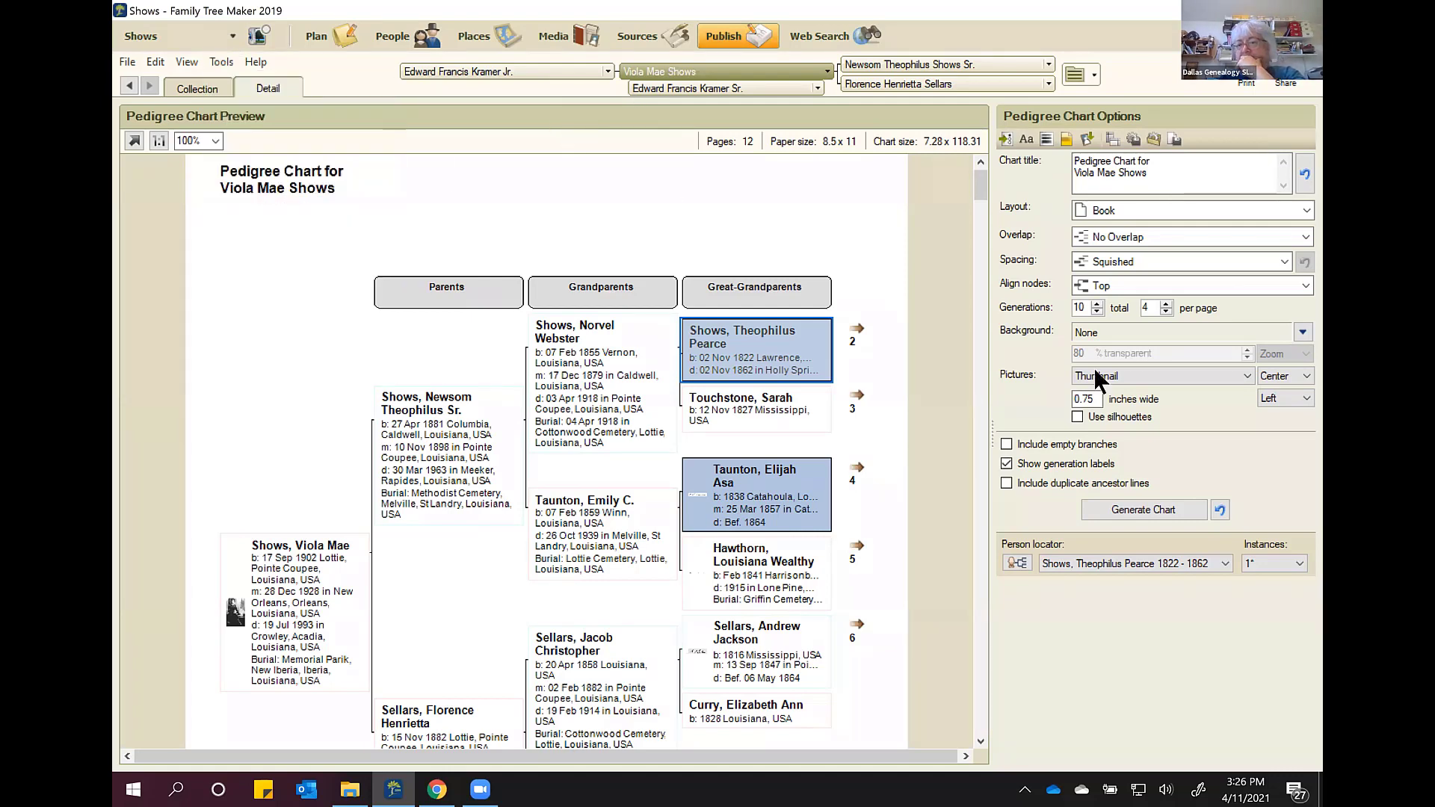
# Step: Insert the Compass embellishment from Symbols and shrink it at the chart's top-left
pyautogui.click(1086, 139)
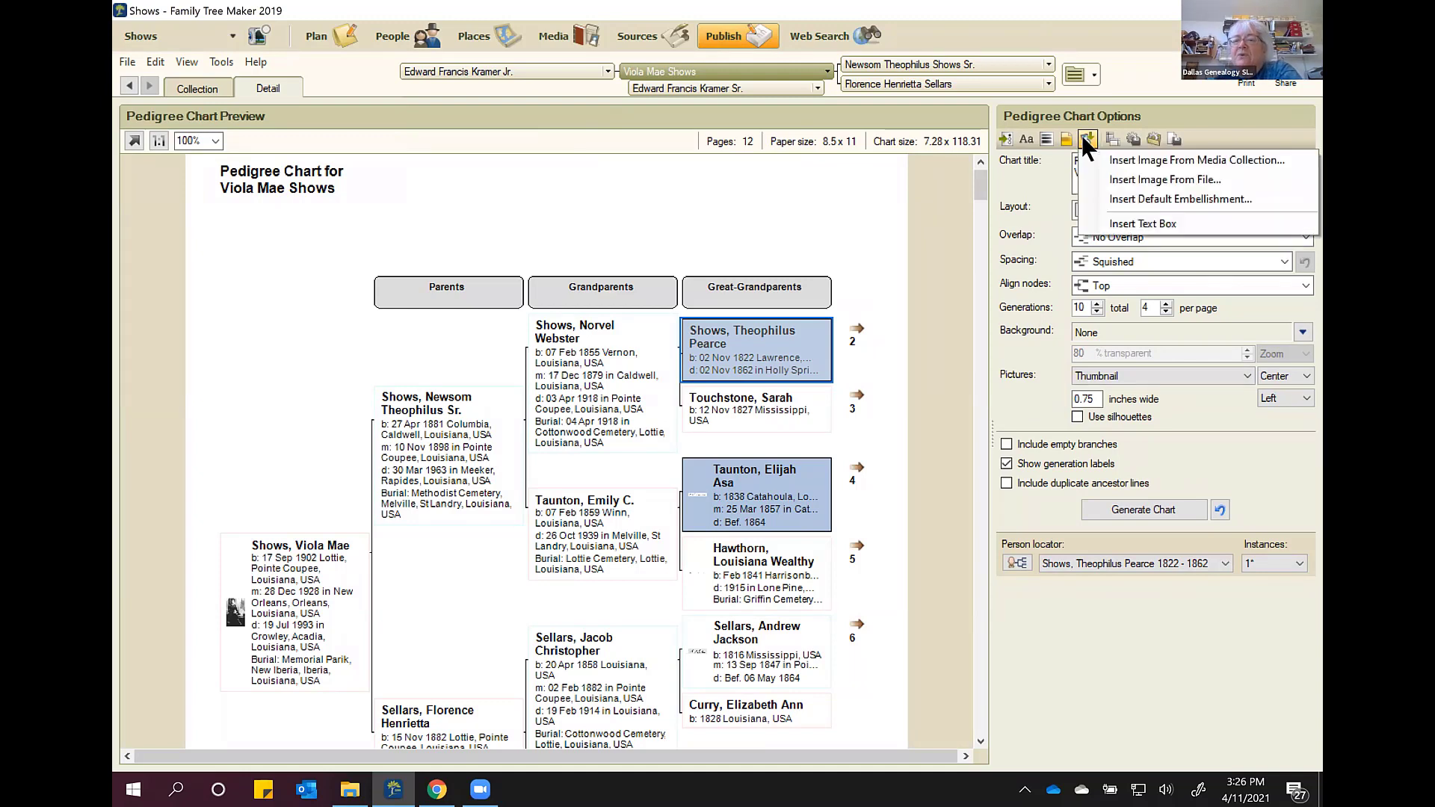
pyautogui.click(1195, 196)
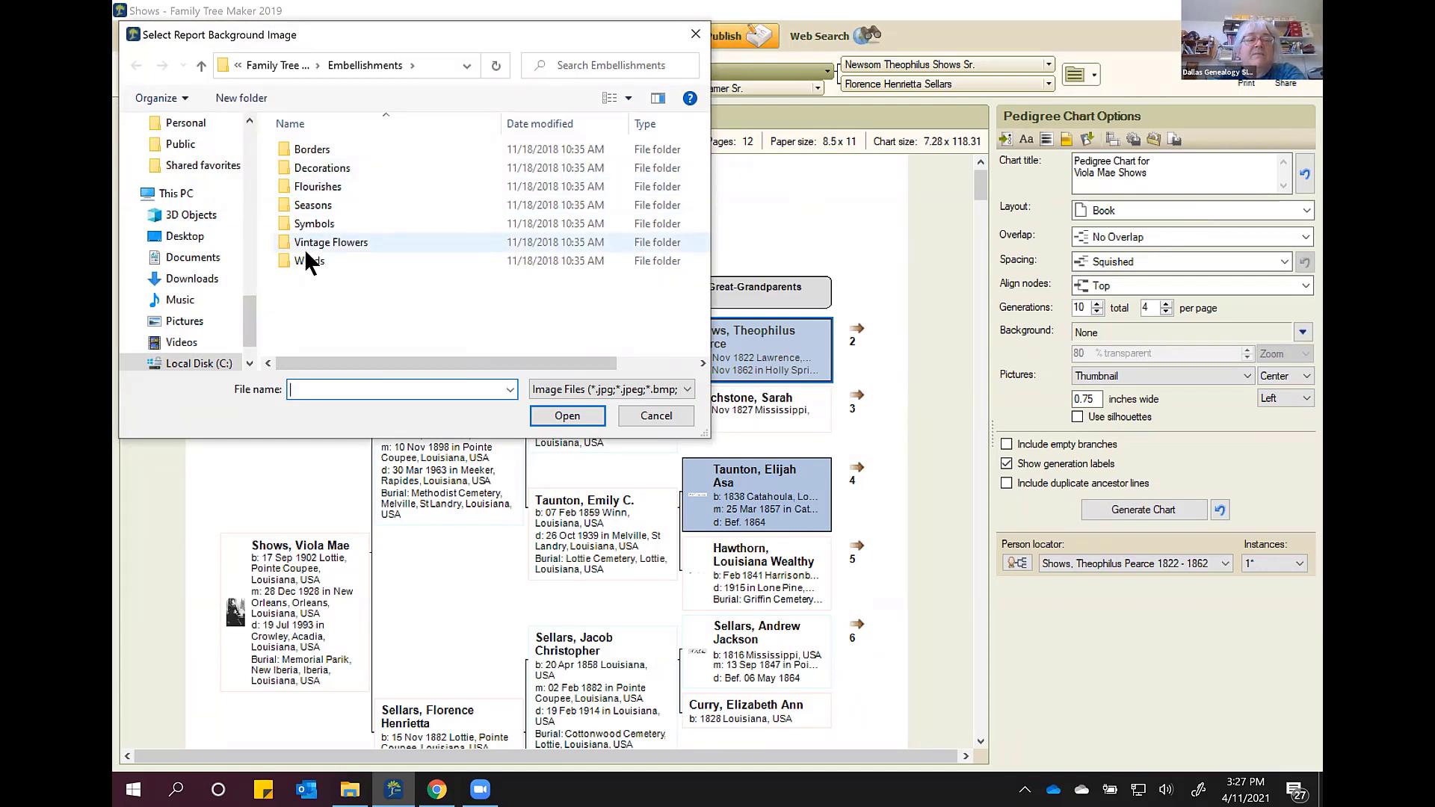
pyautogui.click(318, 224)
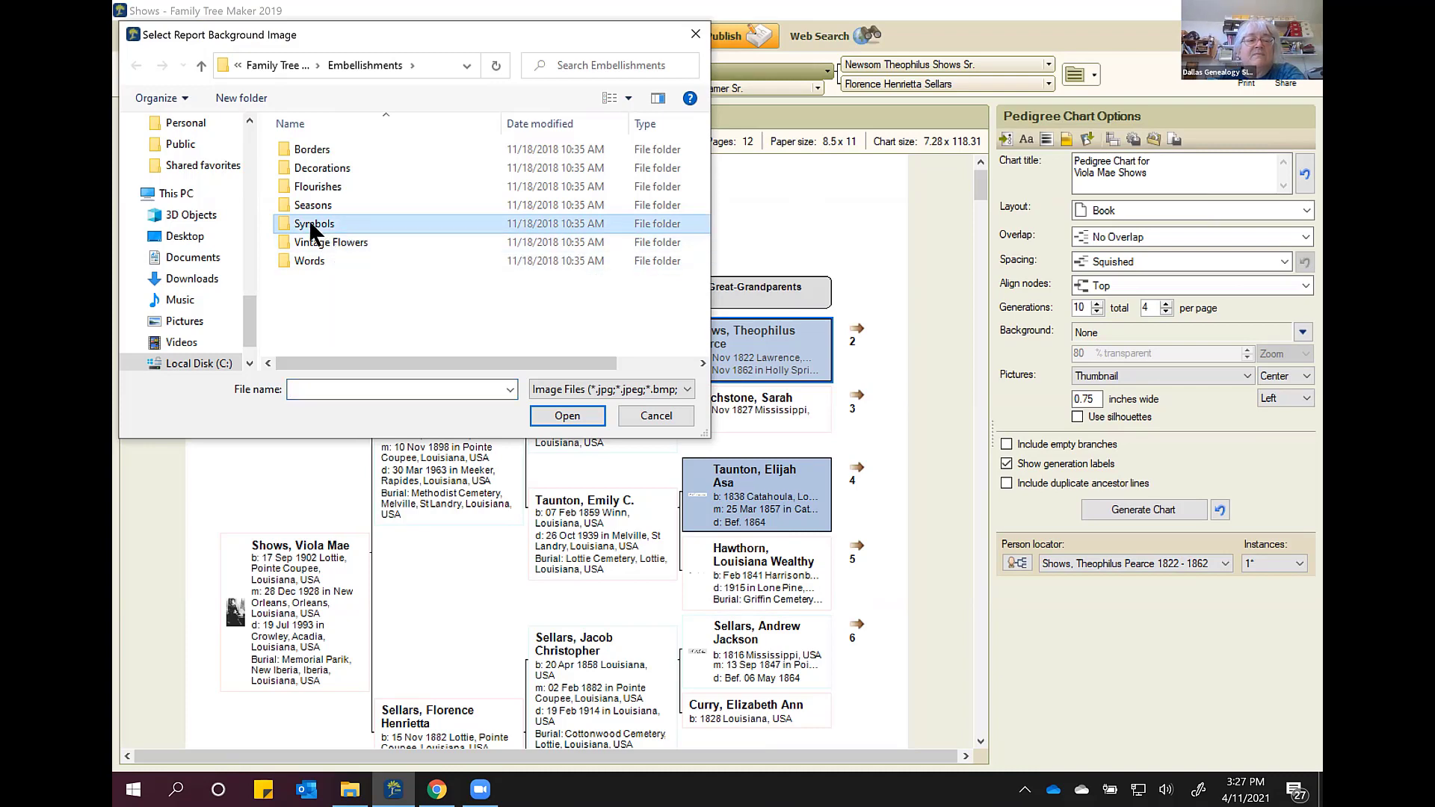
pyautogui.doubleClick(308, 220)
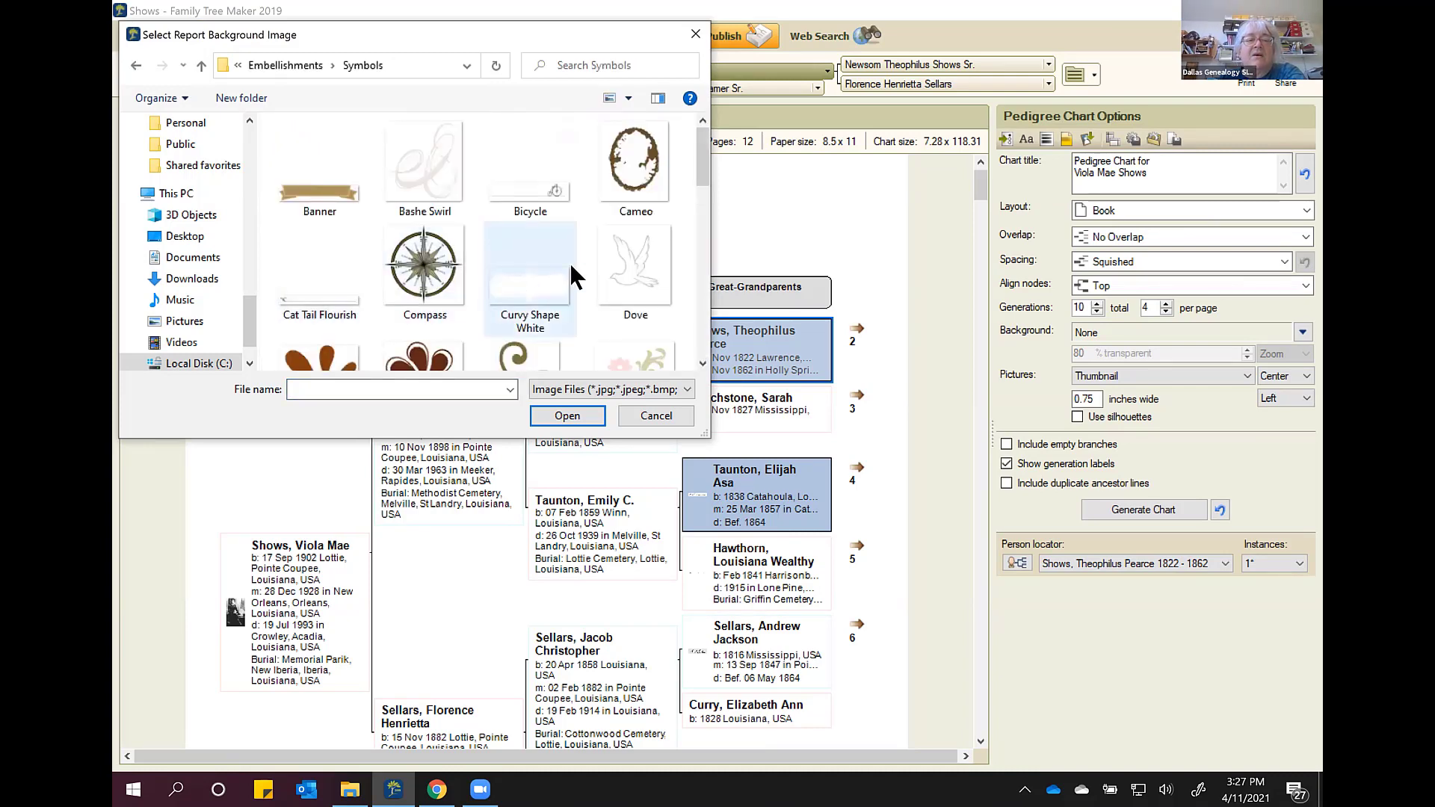
pyautogui.scroll(-3, 568, 261)
pyautogui.scroll(3, 570, 262)
pyautogui.scroll(-1, 568, 253)
pyautogui.click(424, 202)
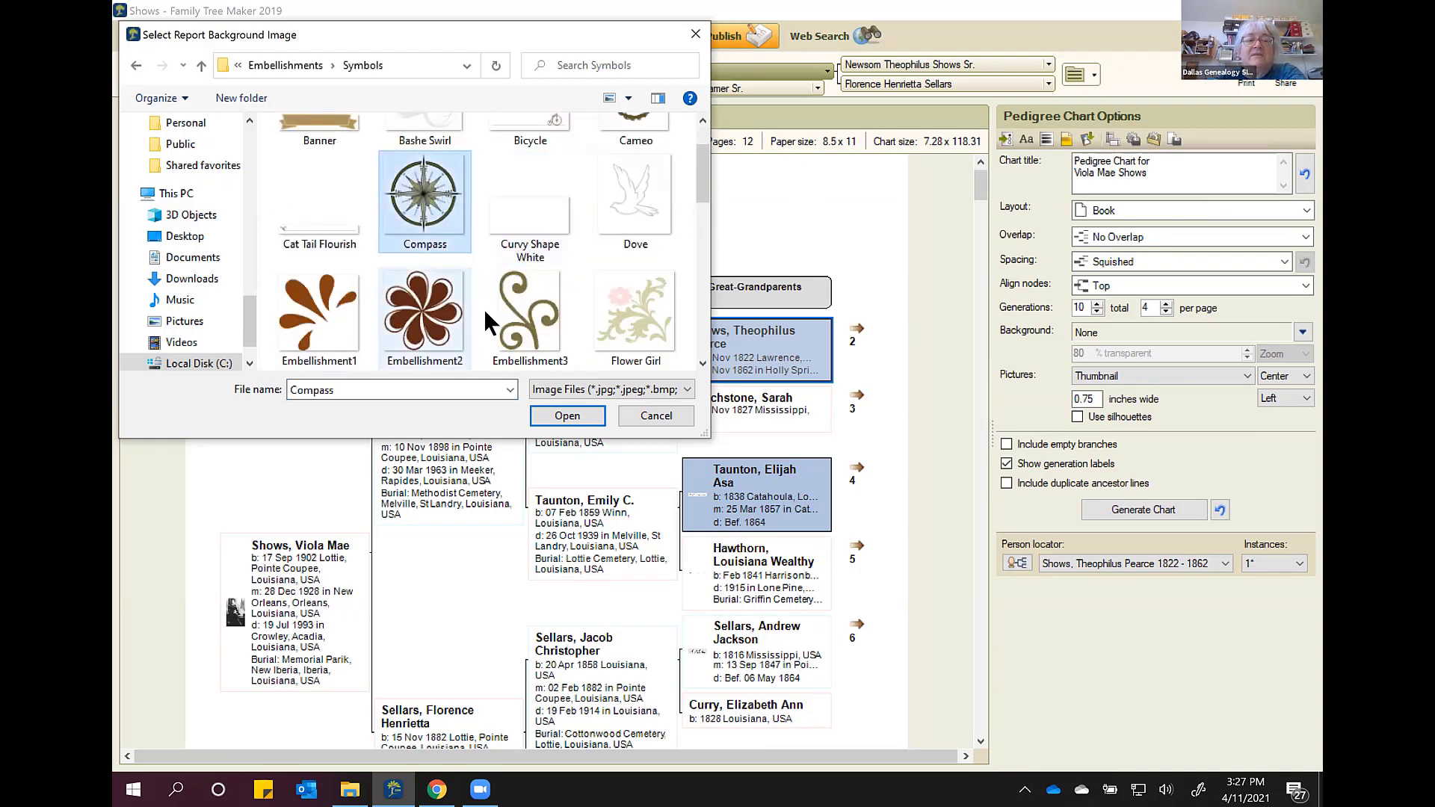
pyautogui.click(577, 419)
pyautogui.moveTo(377, 354); pyautogui.dragTo(205, 283)
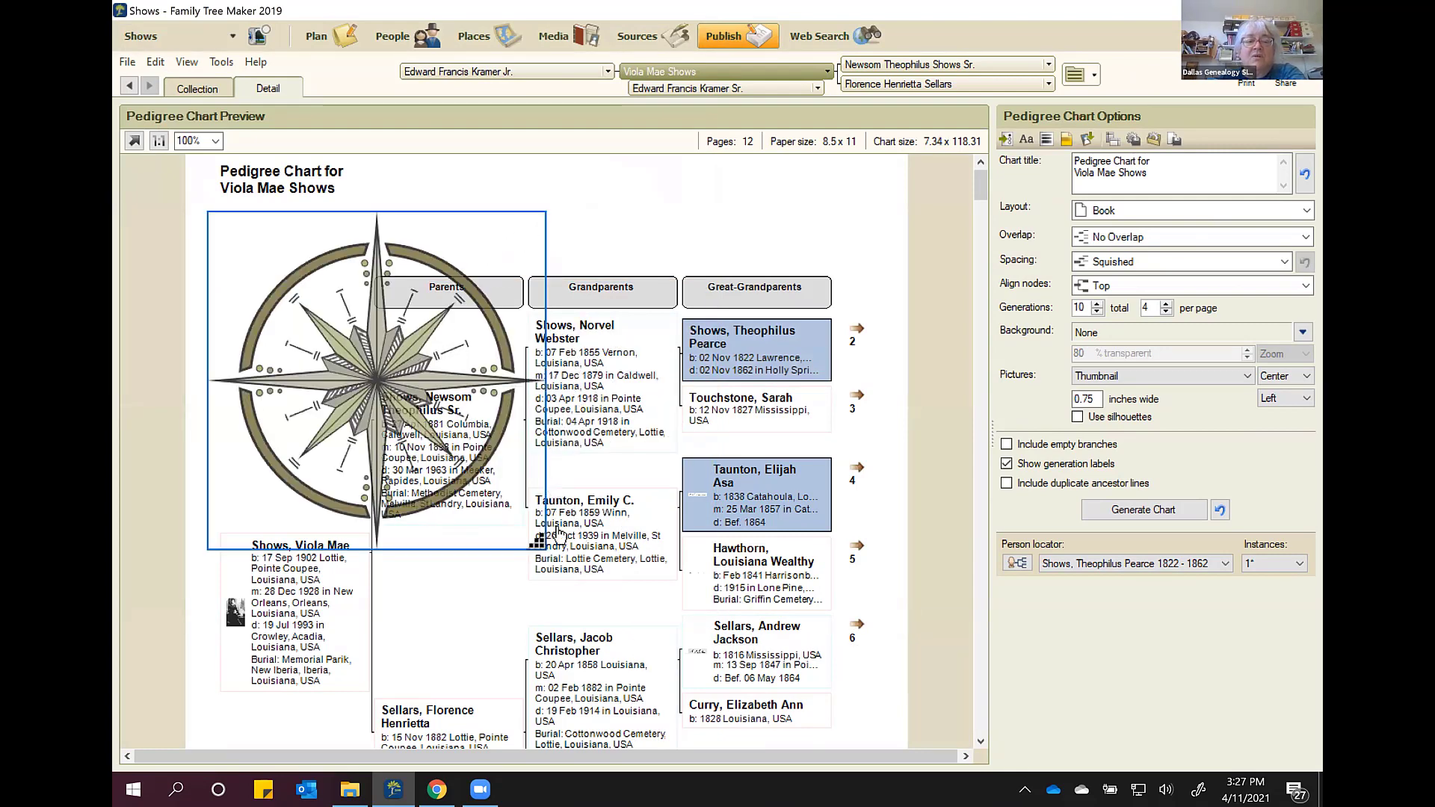
pyautogui.moveTo(538, 543); pyautogui.dragTo(359, 363)
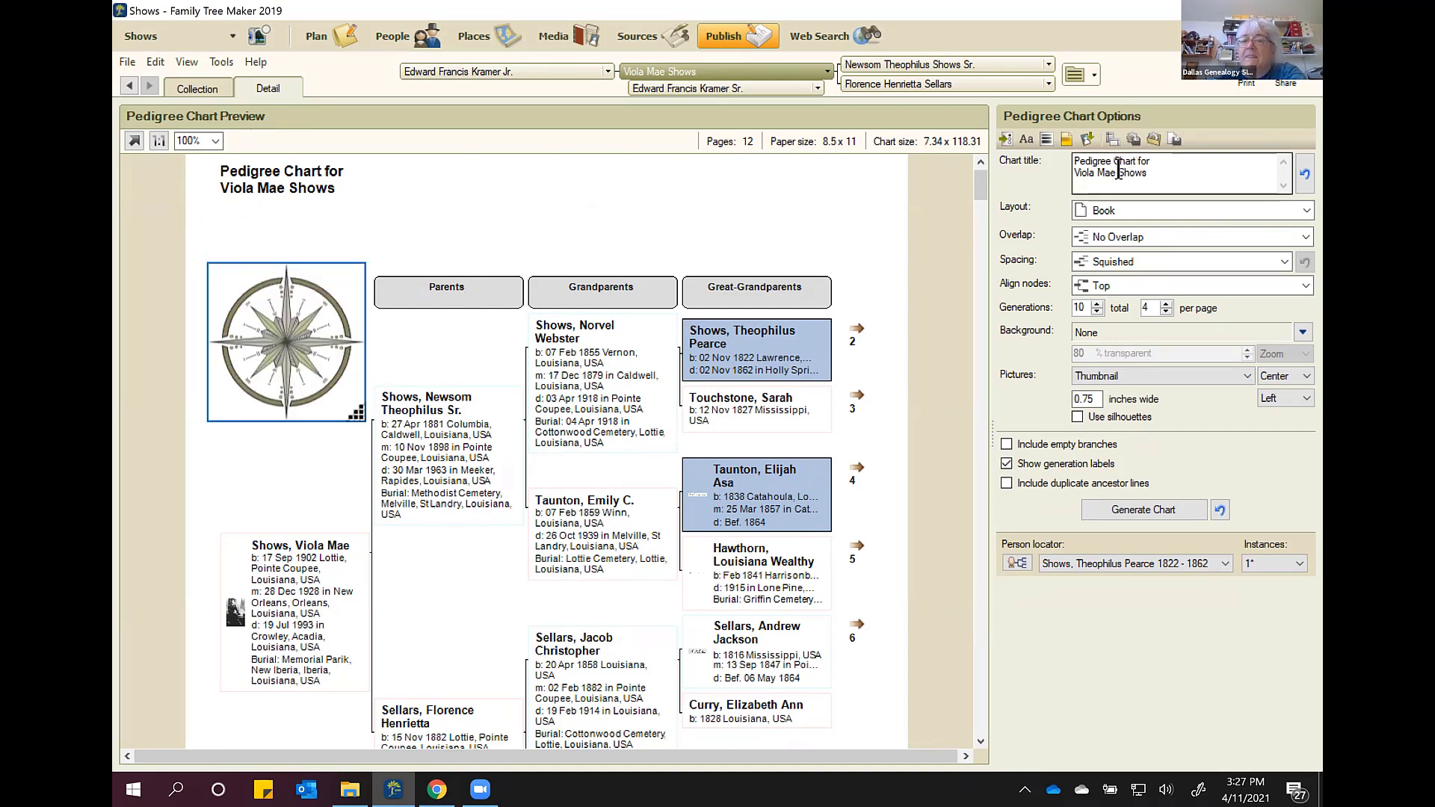
# Step: Insert the Flower 1 poppy image from the Vintage Flowers folder into the chart
pyautogui.click(1088, 140)
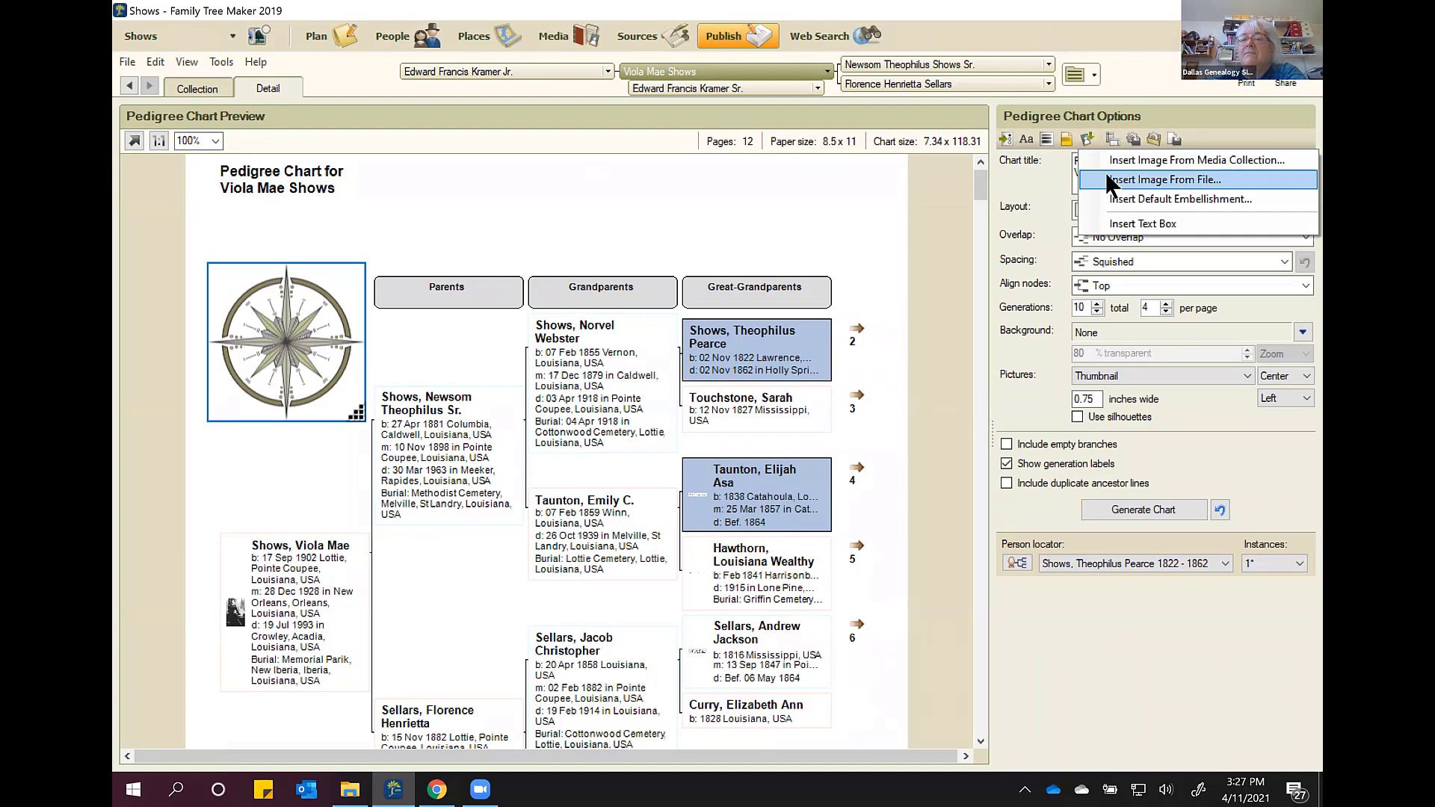
pyautogui.click(1151, 198)
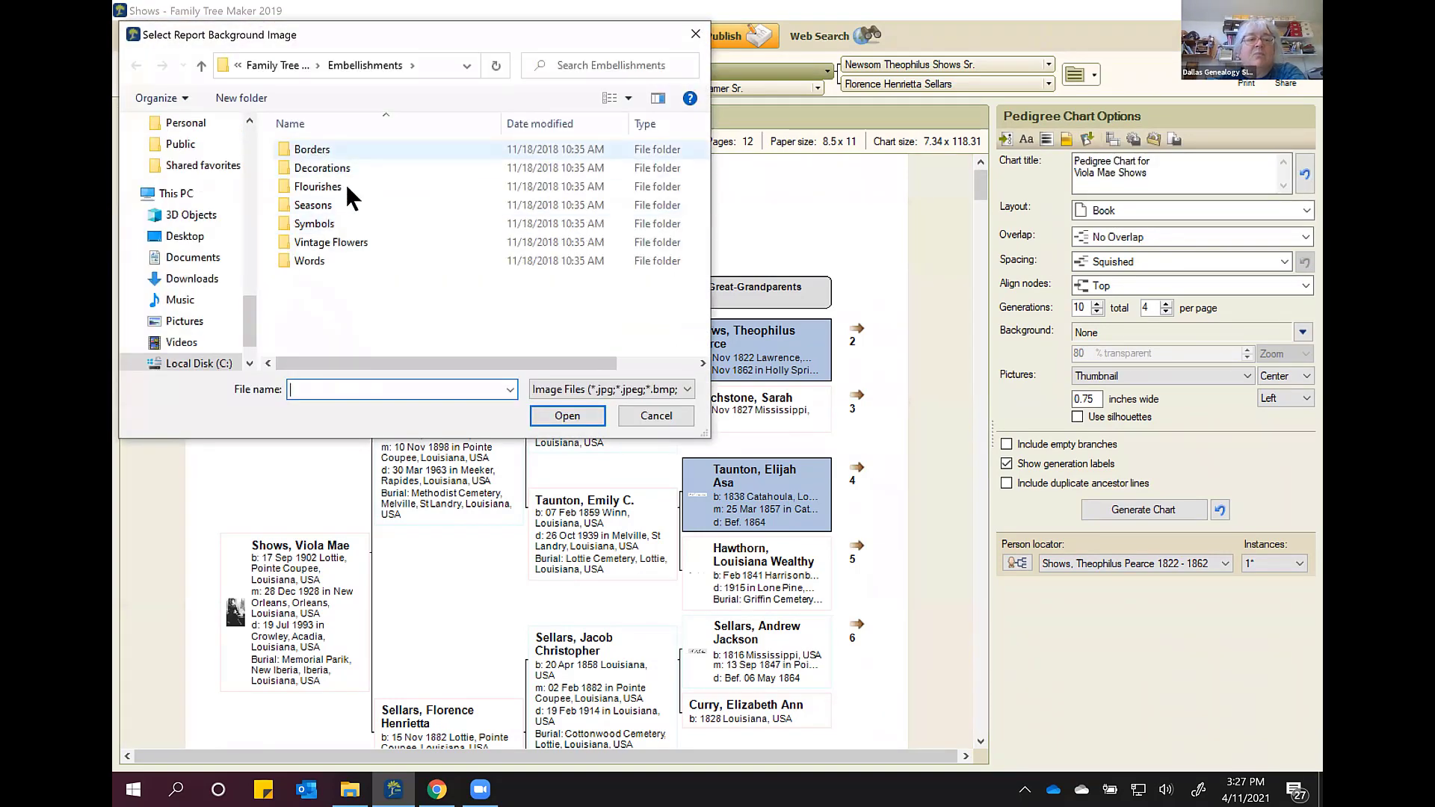
pyautogui.click(311, 153)
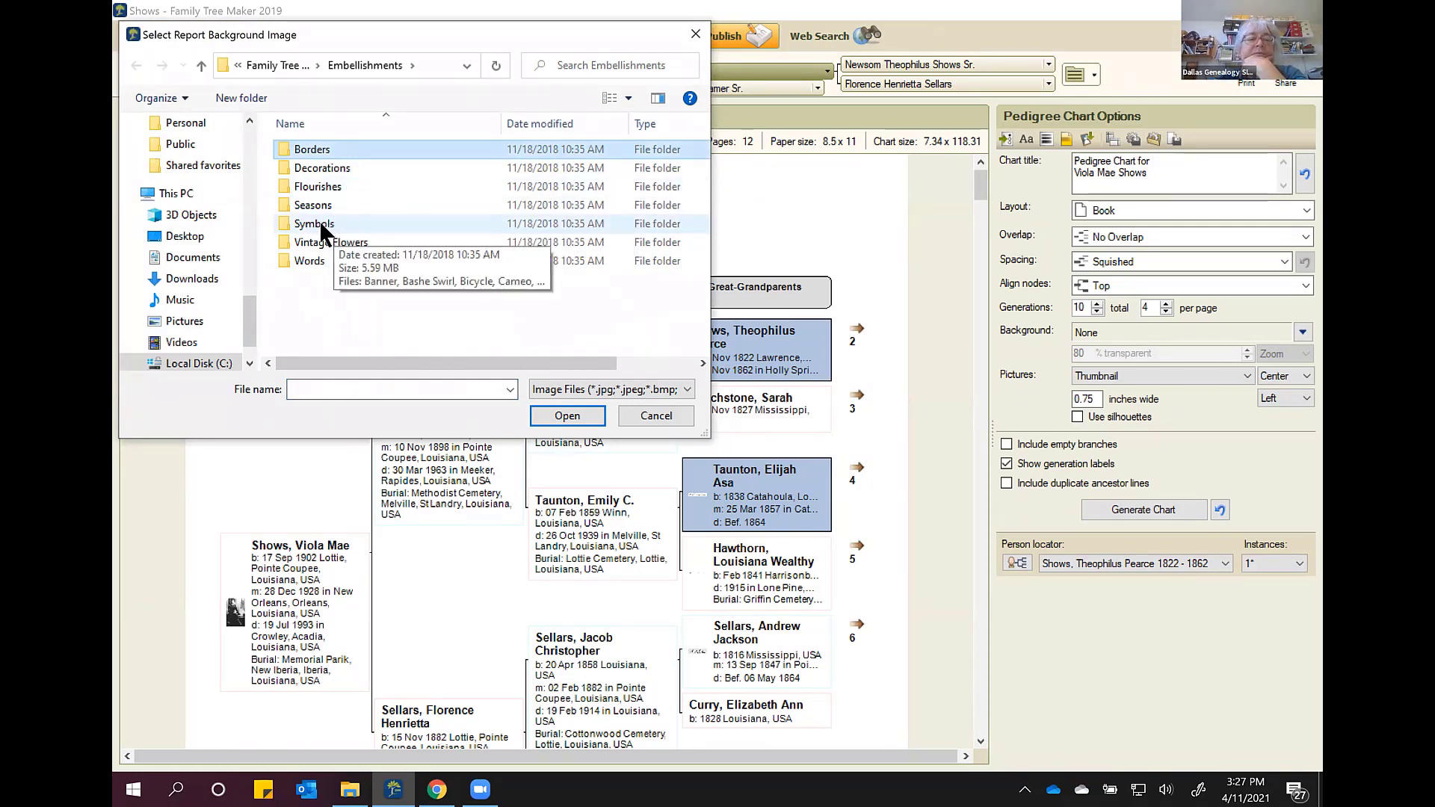
pyautogui.click(353, 240)
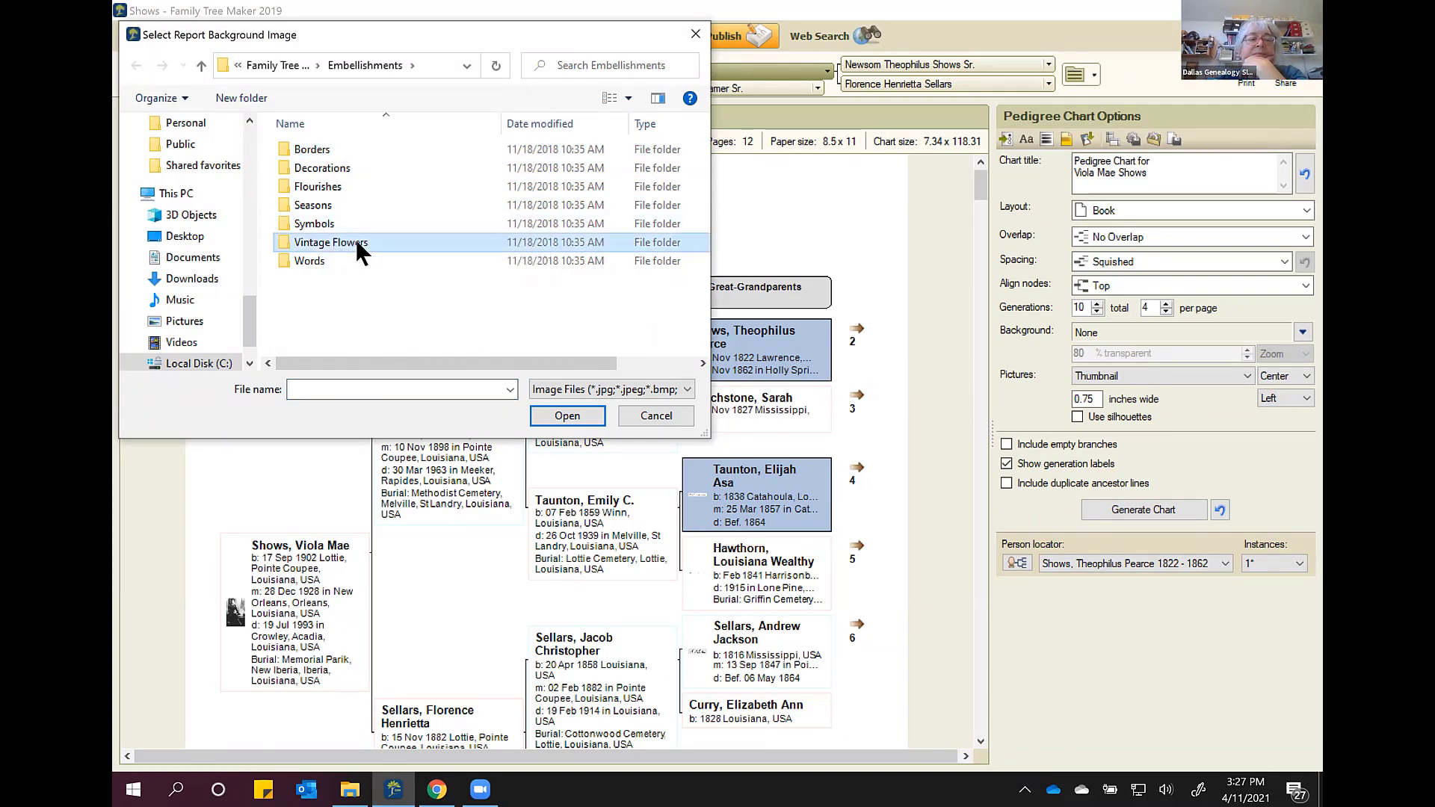
pyautogui.doubleClick(305, 241)
pyautogui.scroll(-1, 527, 196)
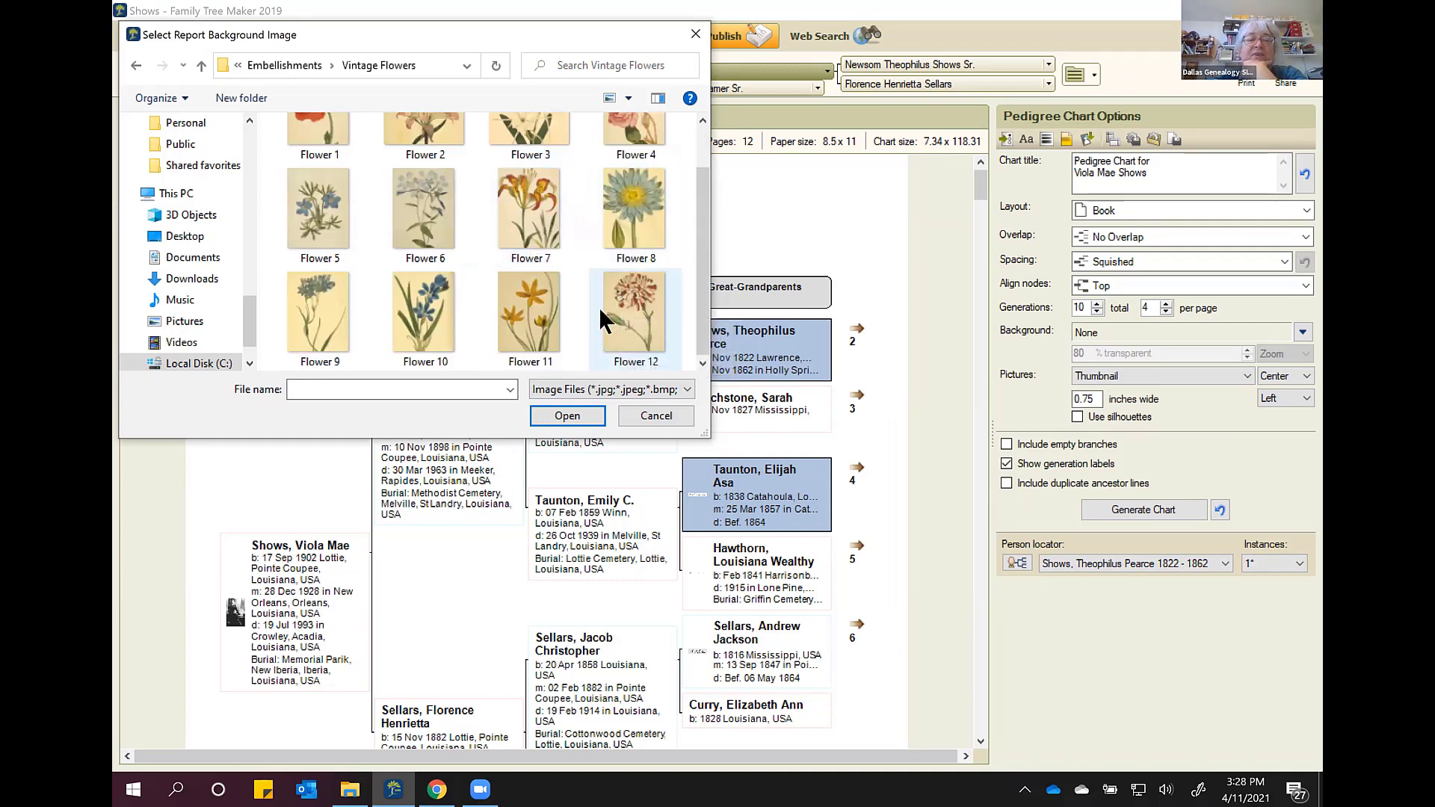
pyautogui.scroll(1, 599, 308)
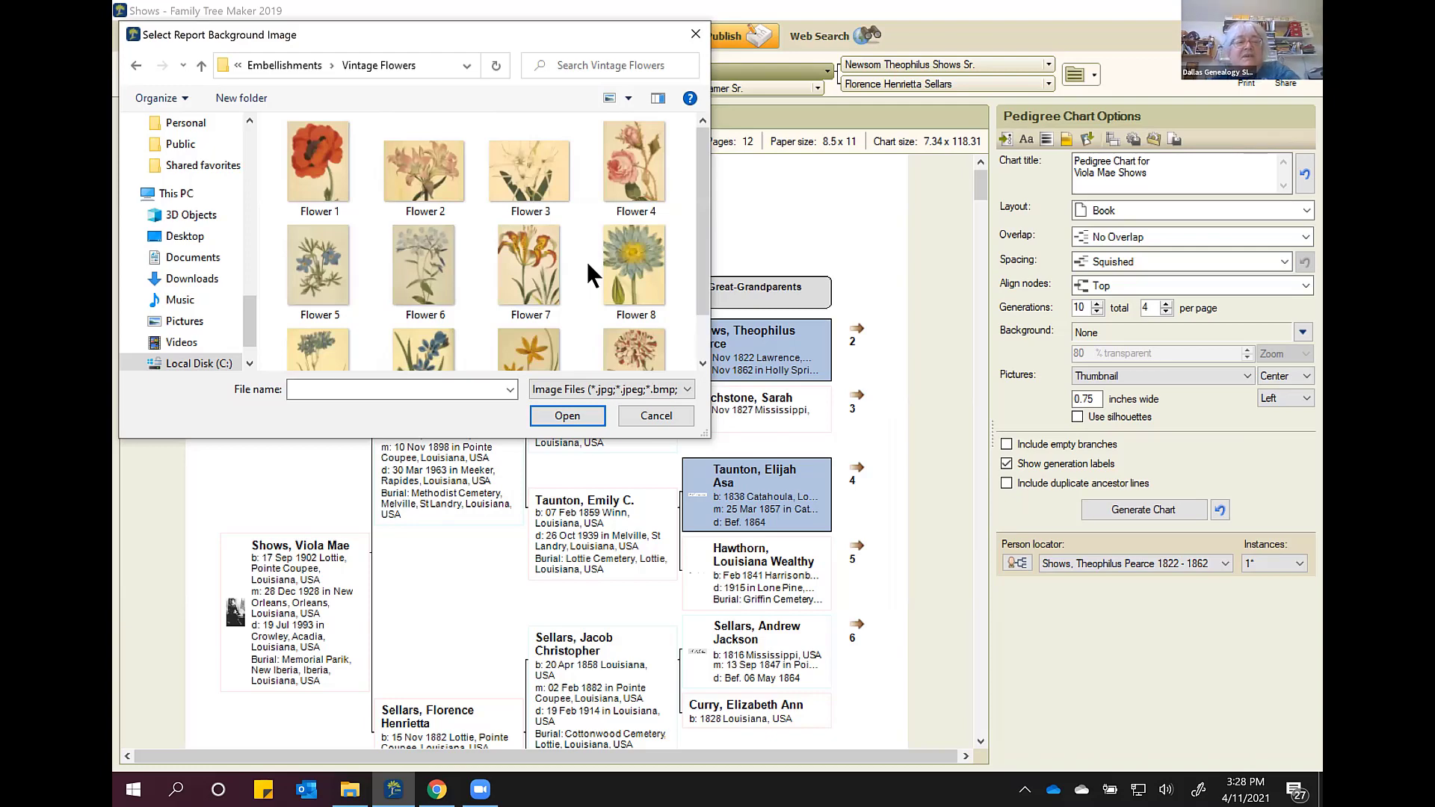
pyautogui.scroll(-1, 582, 274)
pyautogui.scroll(1, 582, 275)
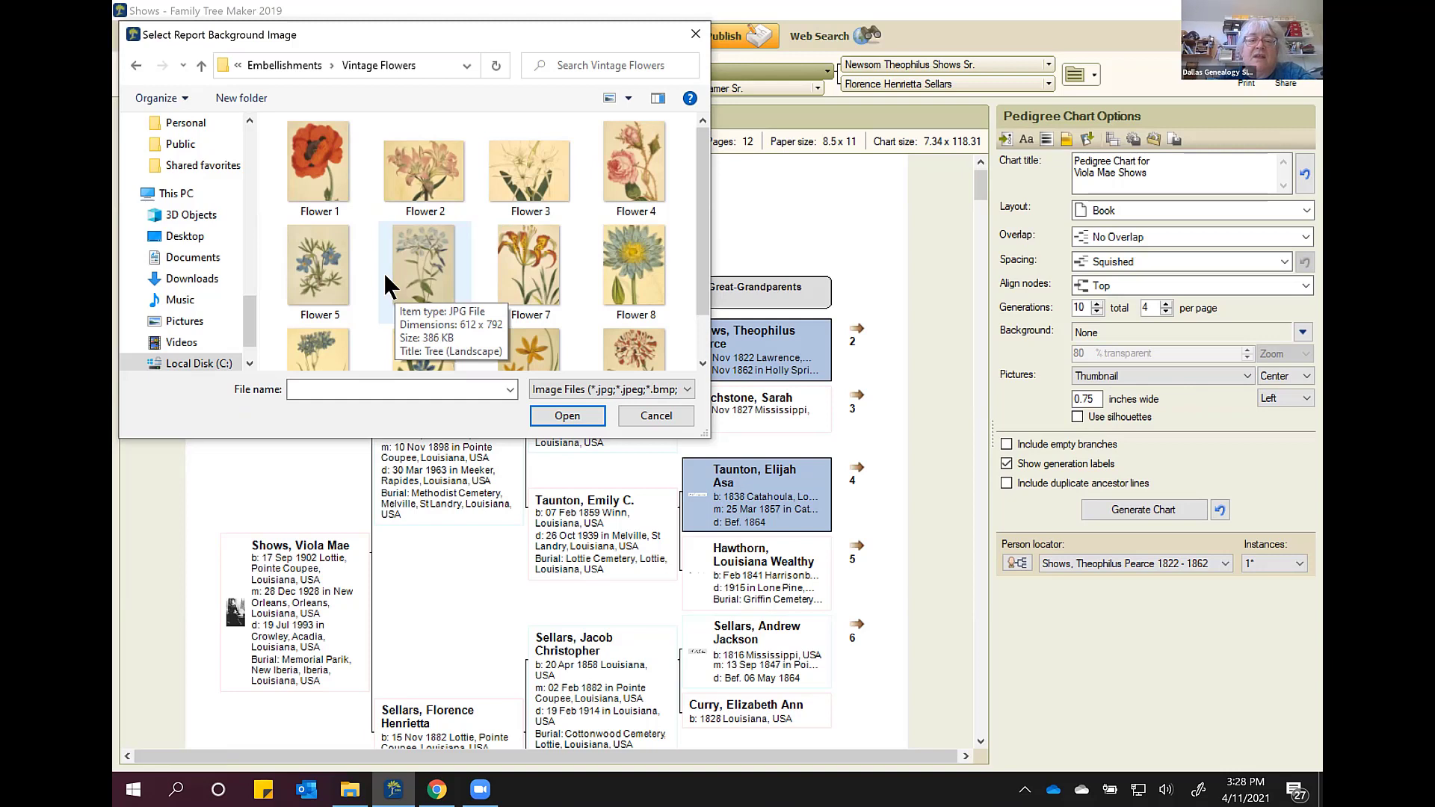
pyautogui.click(322, 168)
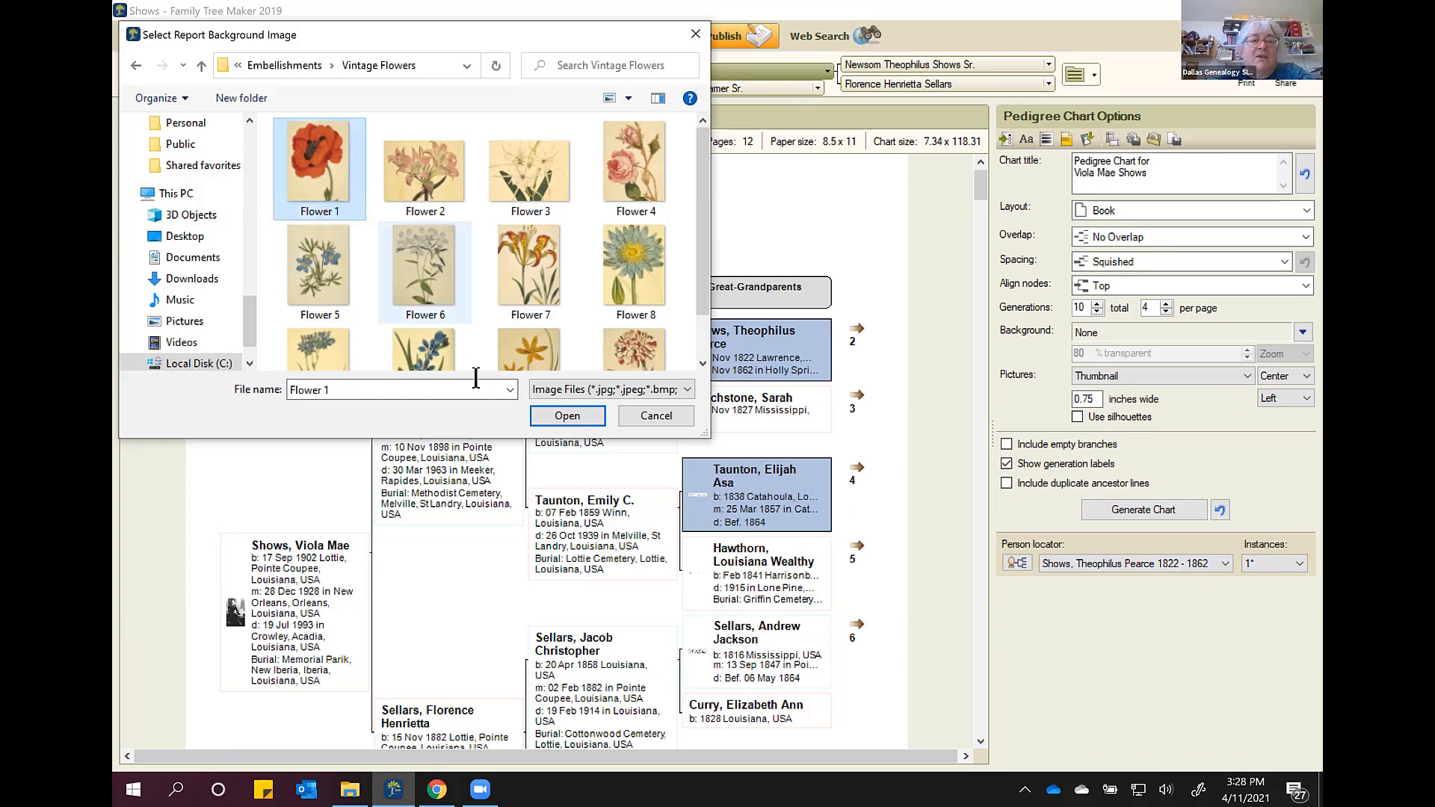
pyautogui.click(560, 414)
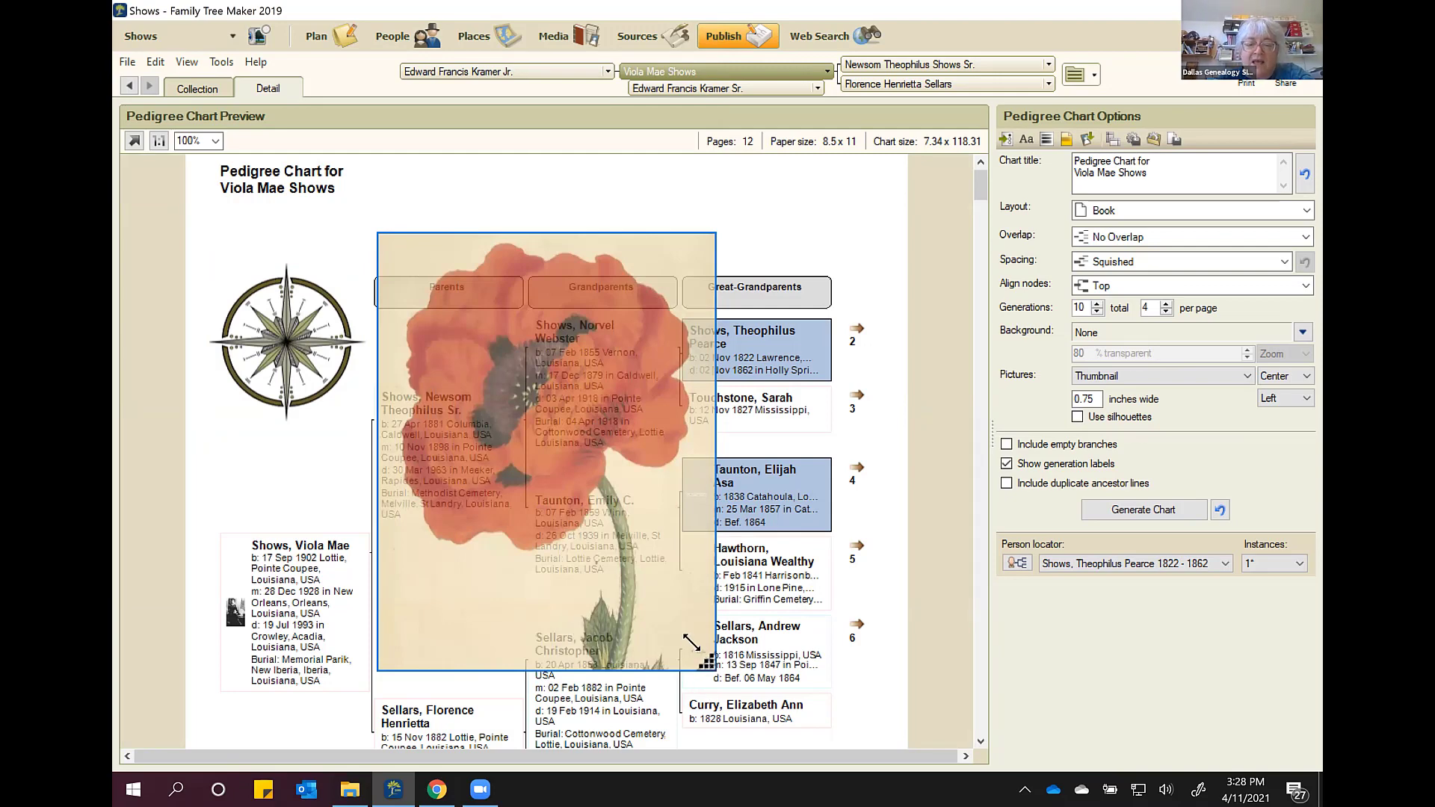
pyautogui.moveTo(638, 598); pyautogui.dragTo(440, 371)
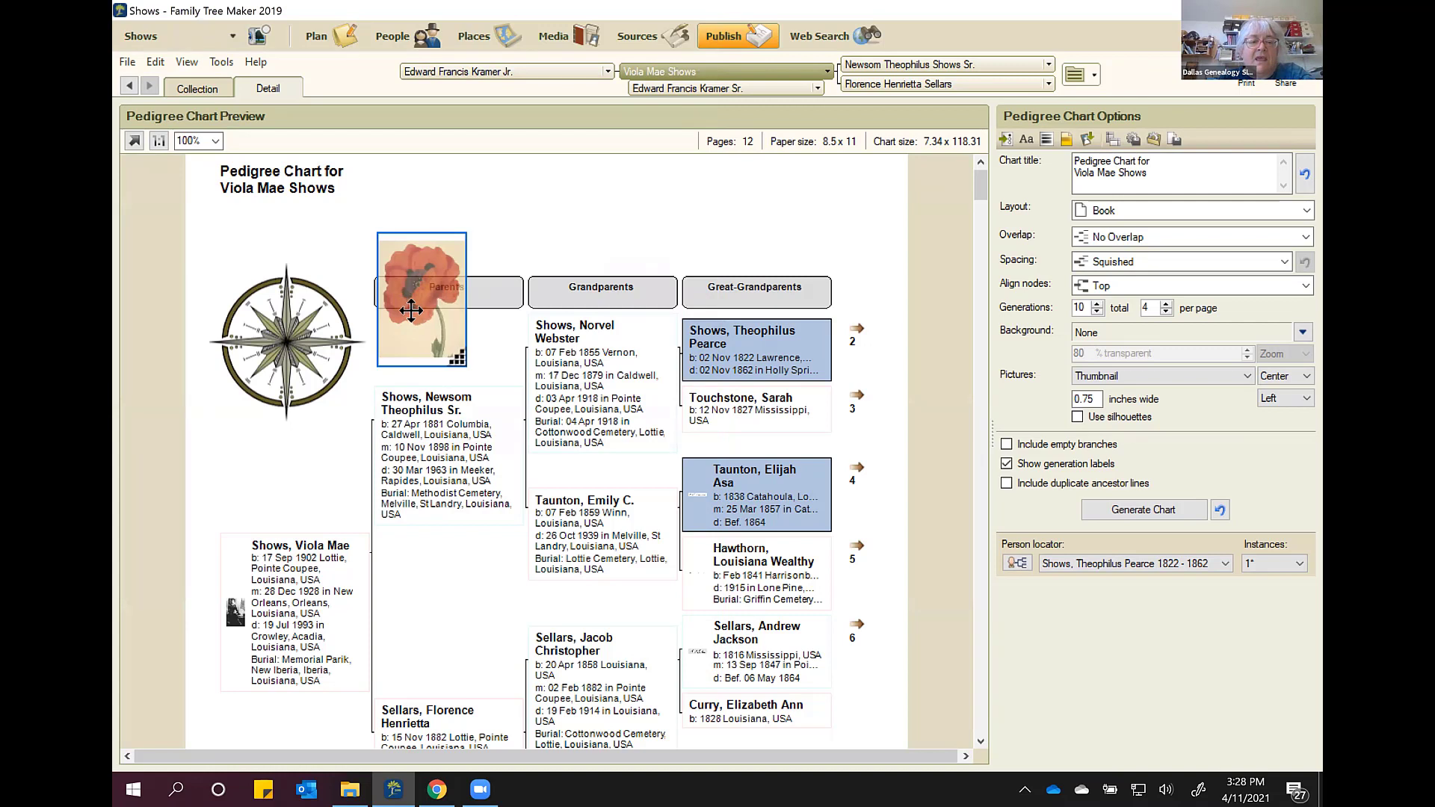
pyautogui.moveTo(411, 319); pyautogui.dragTo(311, 461)
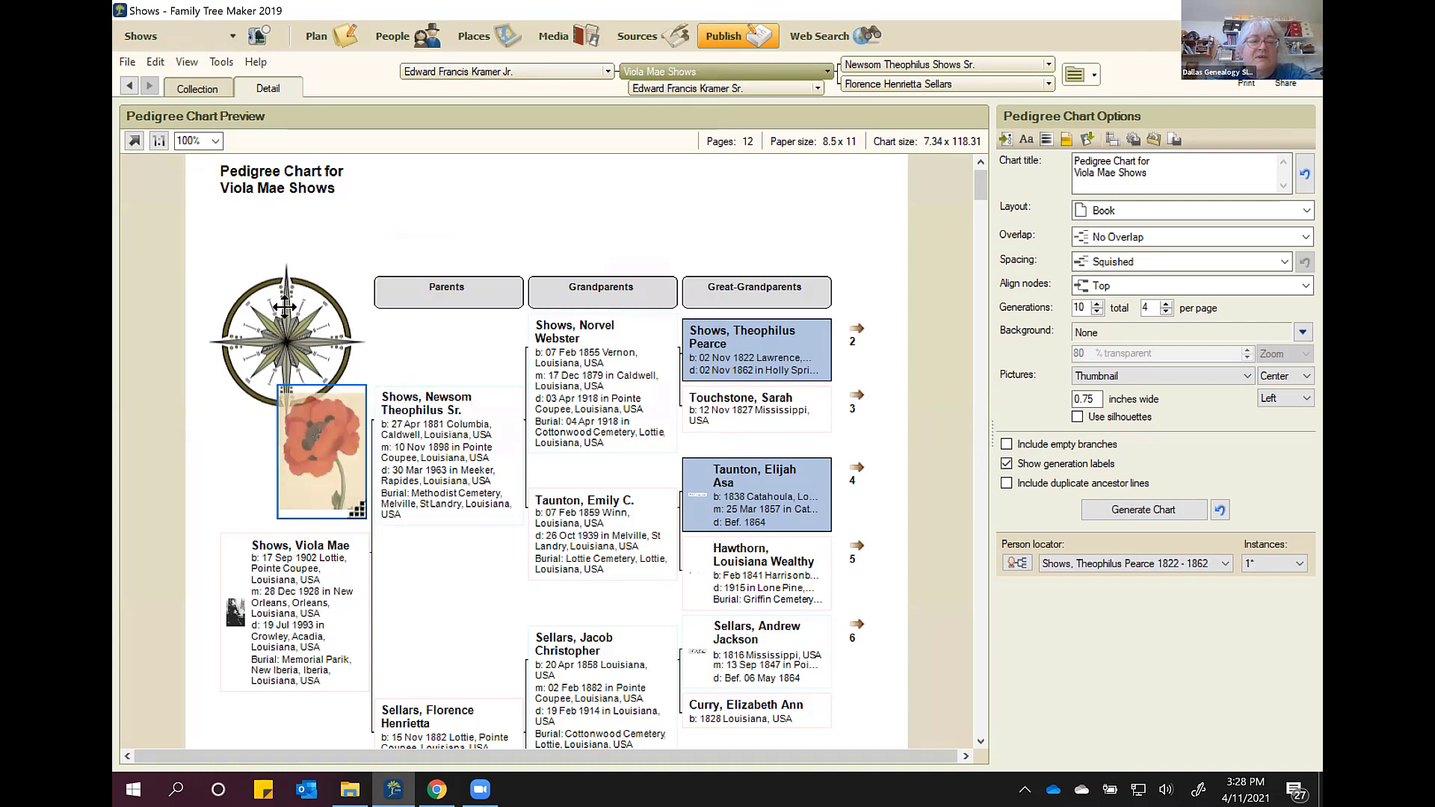
pyautogui.click(667, 170)
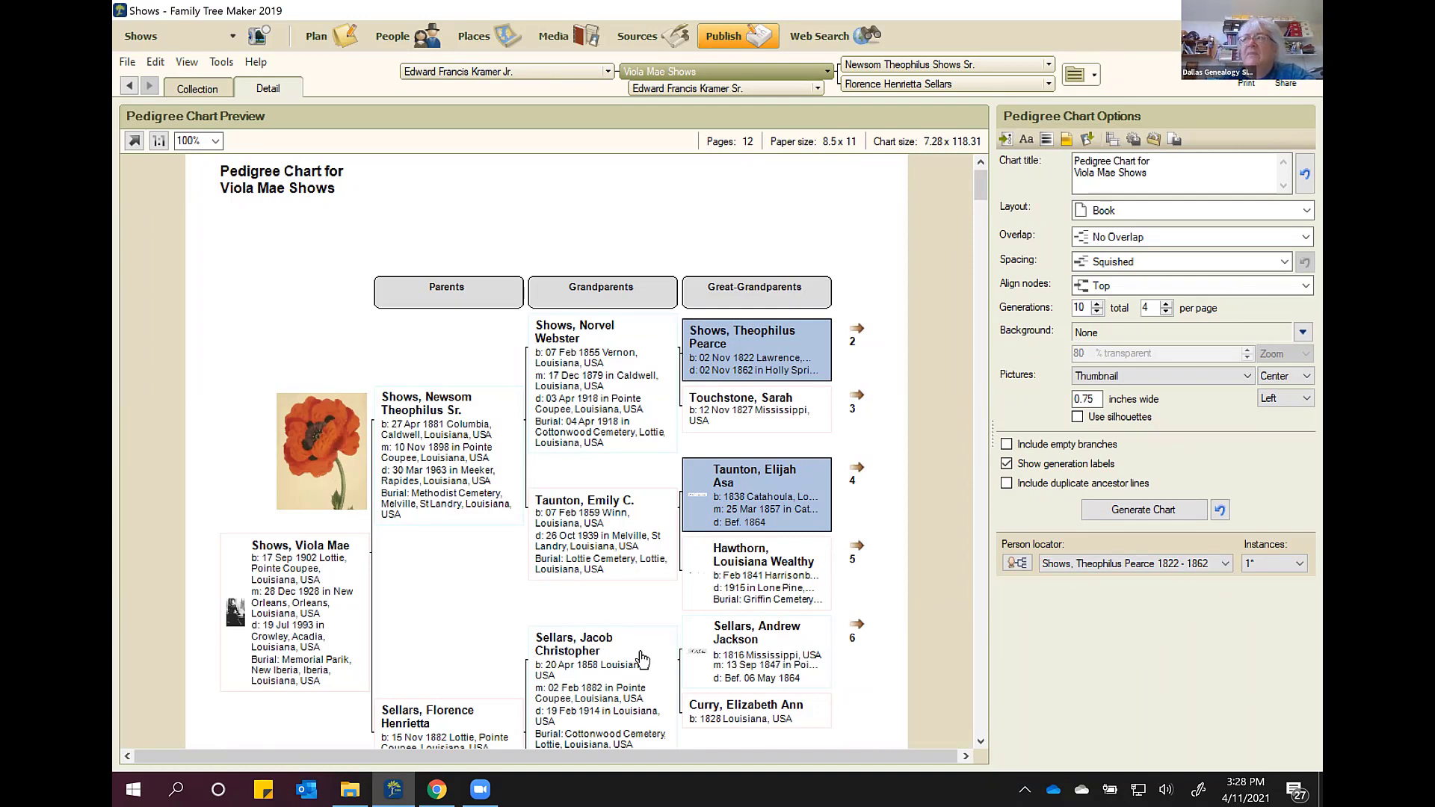
# Step: In the chart's Page Setup, try Tabloid paper, then set the size back to Letter
pyautogui.click(1112, 136)
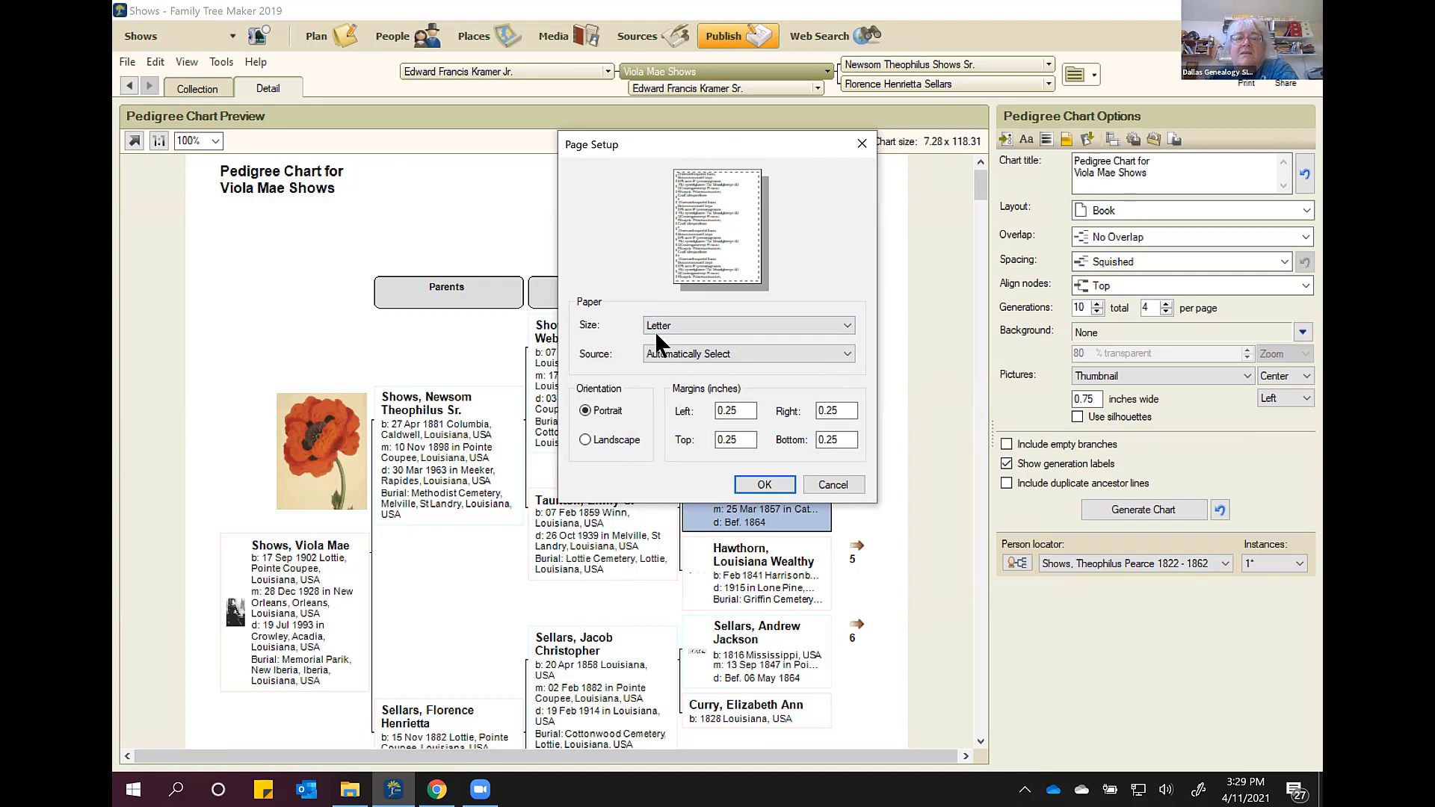
pyautogui.click(693, 321)
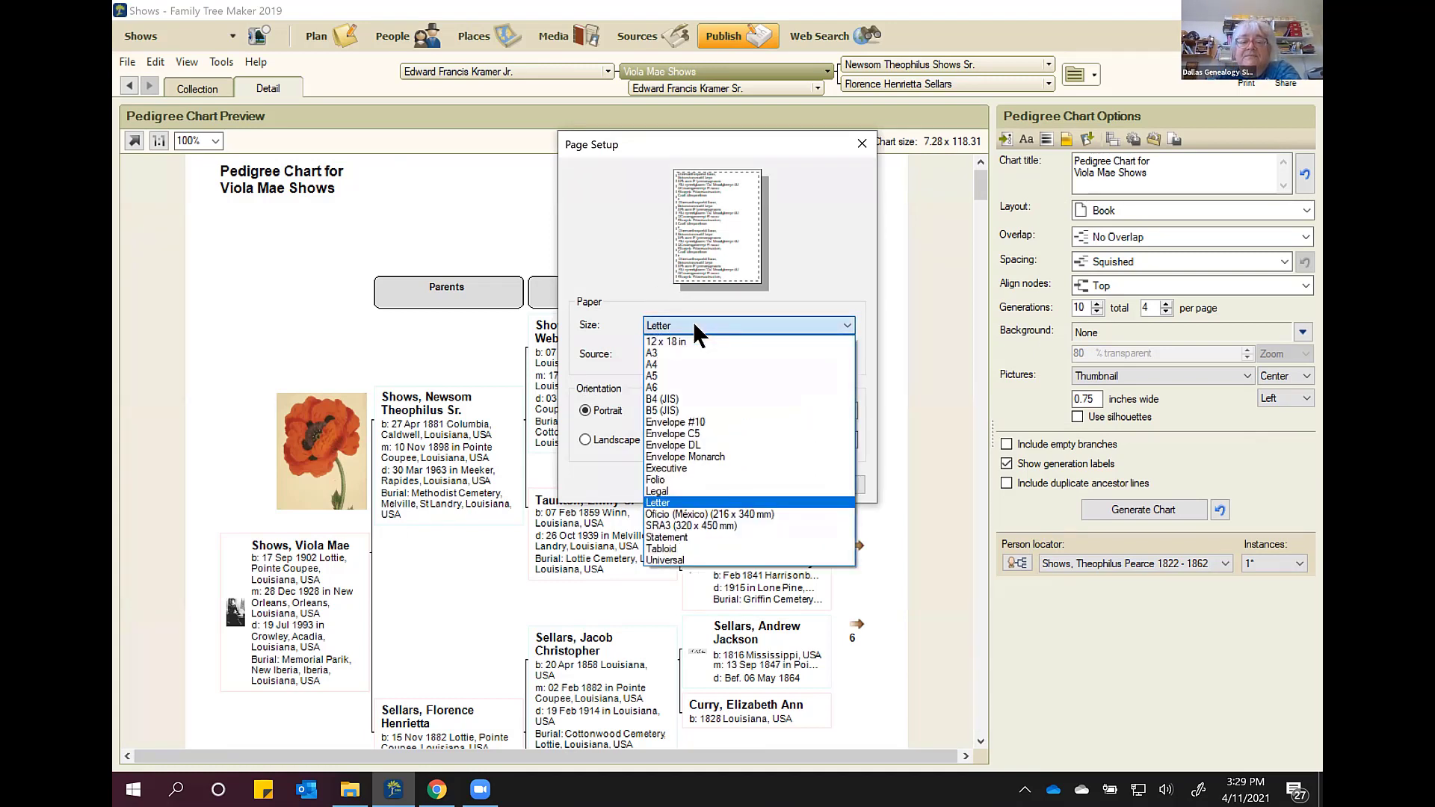
pyautogui.click(693, 321)
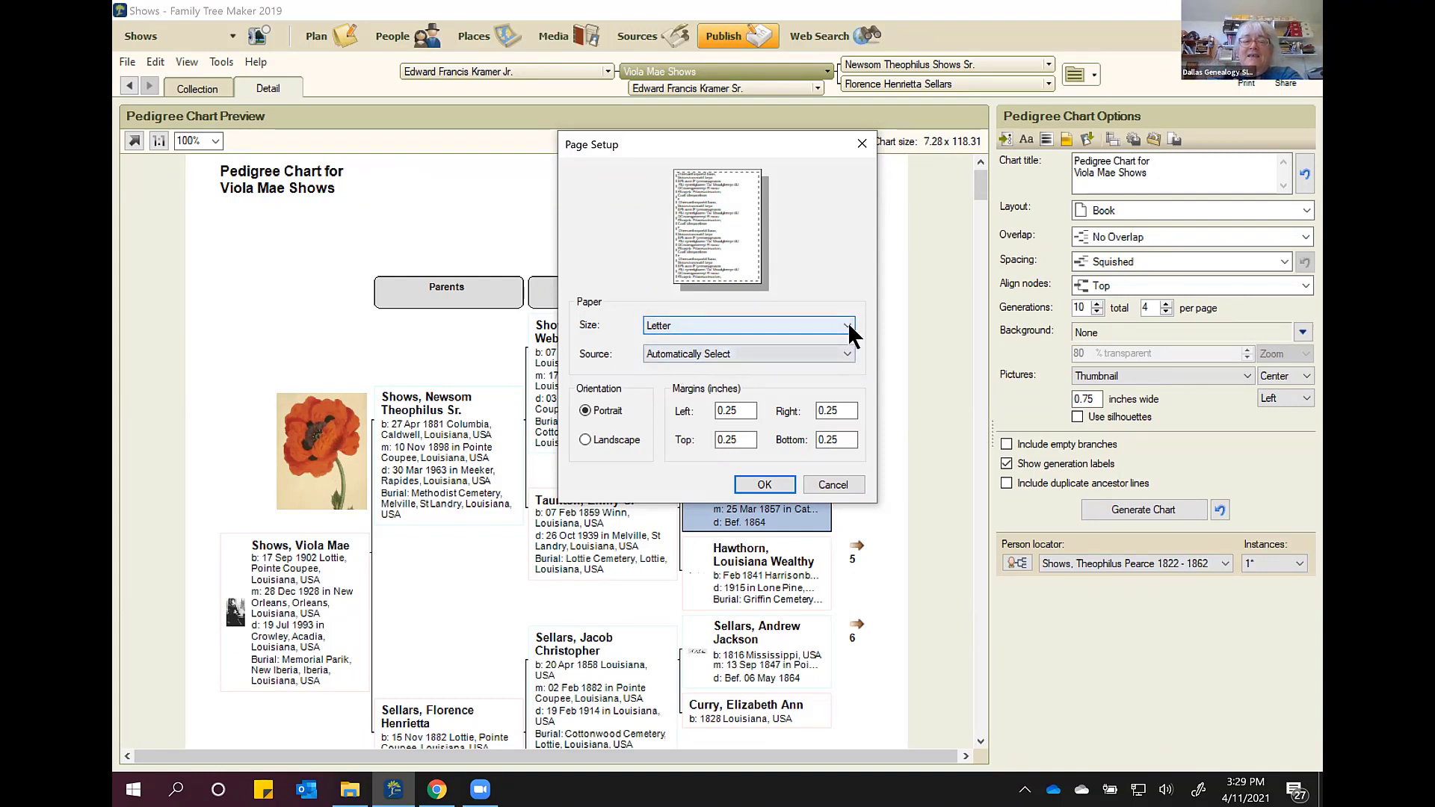
pyautogui.click(747, 326)
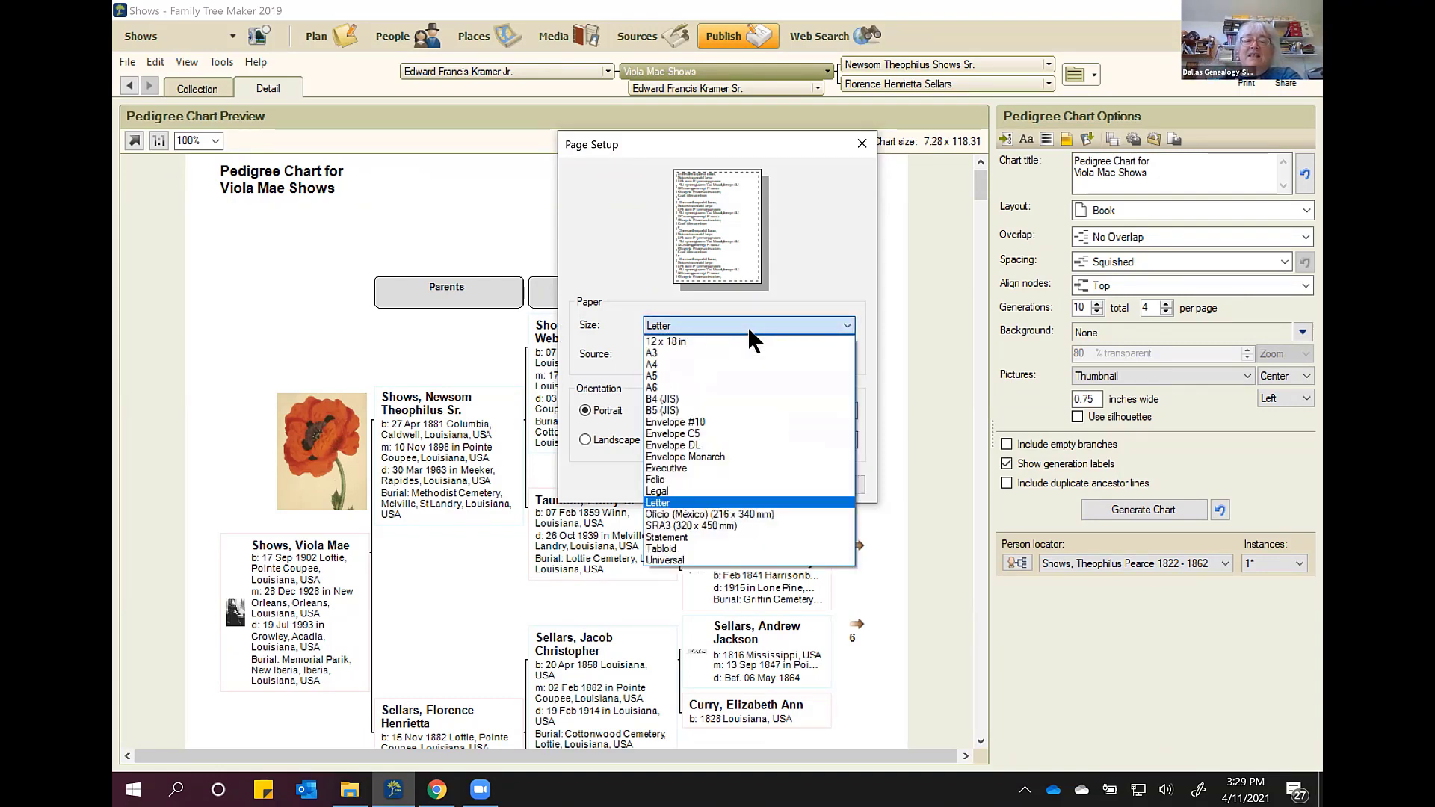
pyautogui.click(710, 550)
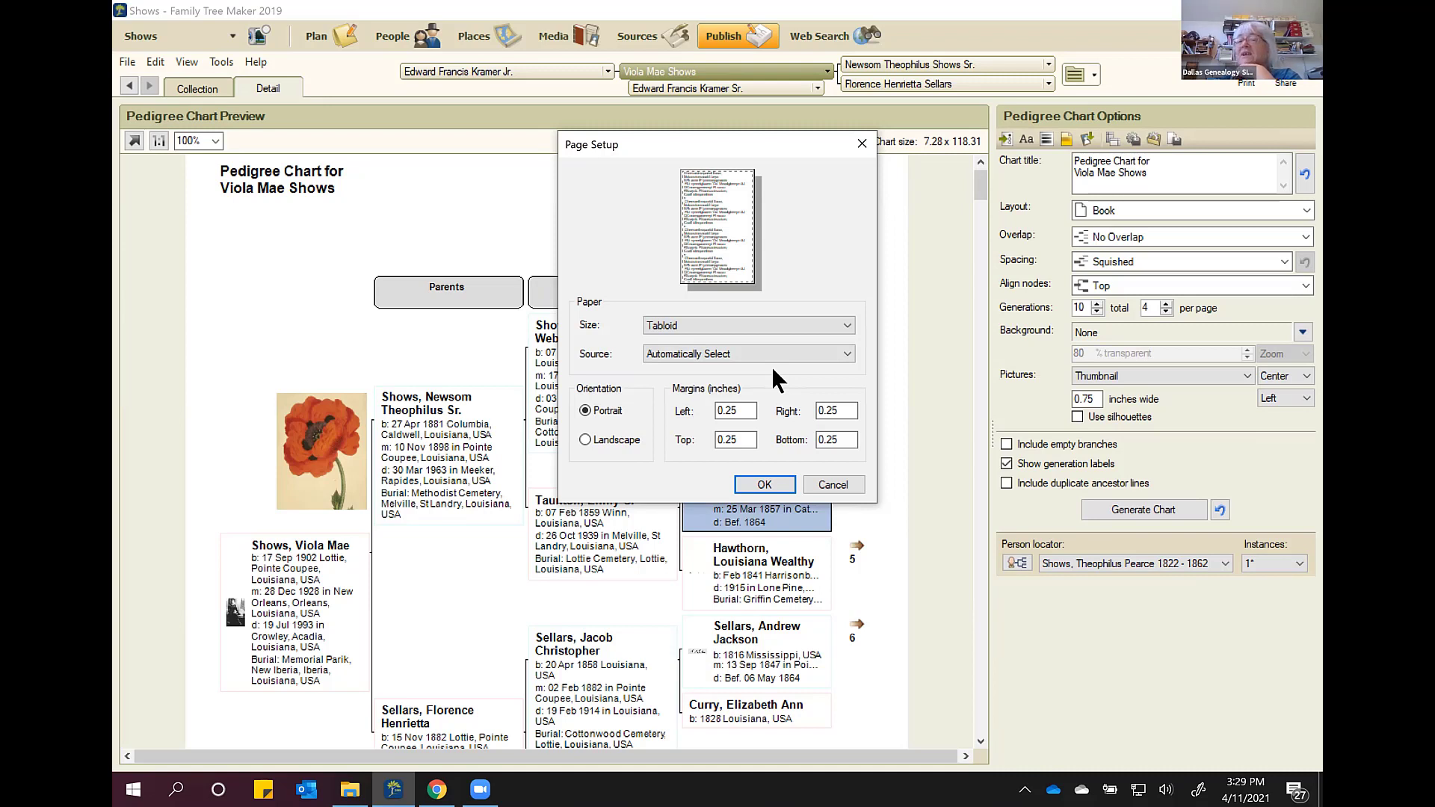
pyautogui.click(698, 325)
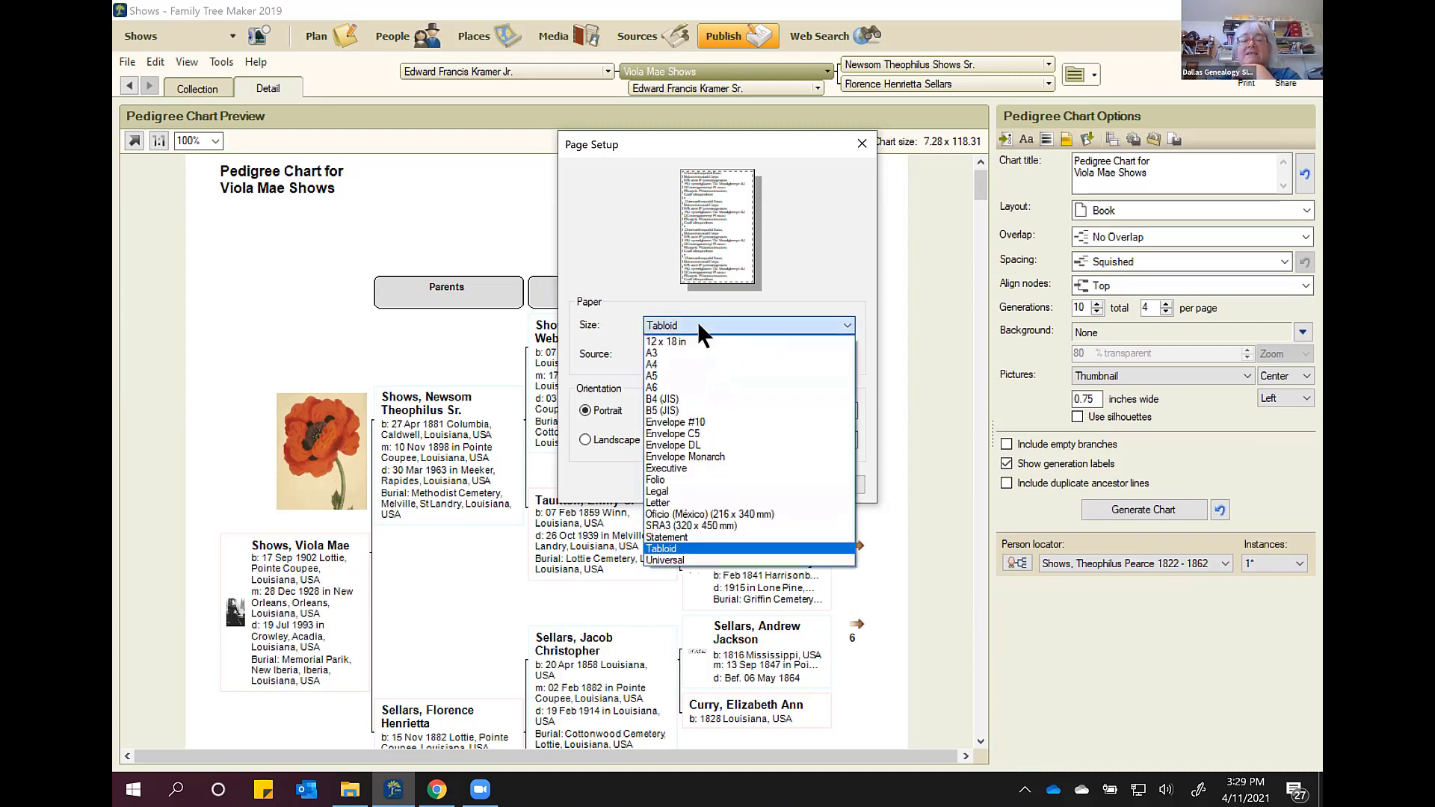
pyautogui.click(697, 502)
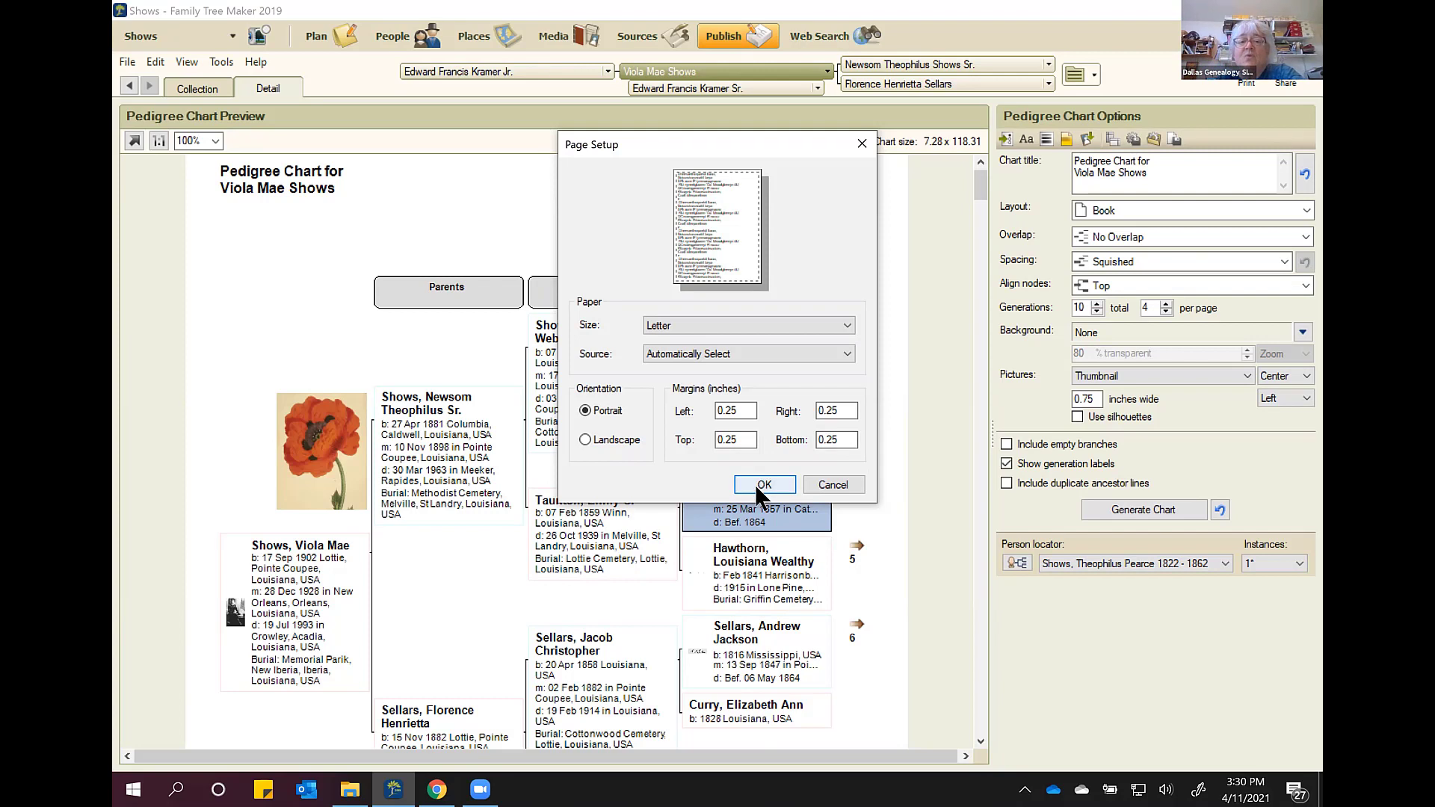
# Step: Select Landscape orientation in Page Setup, keeping Letter paper and 0.25-inch margins
pyautogui.click(593, 441)
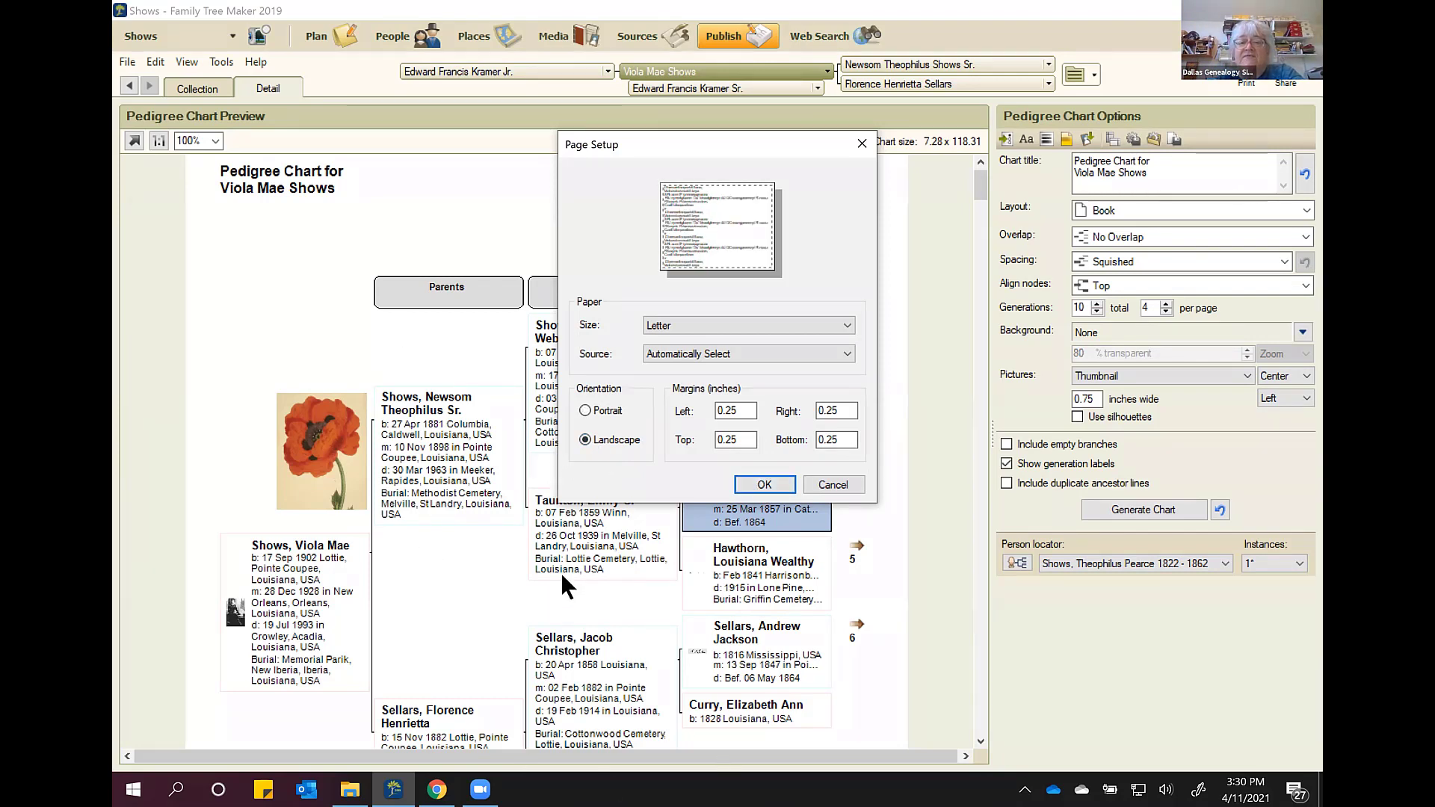
pyautogui.click(764, 484)
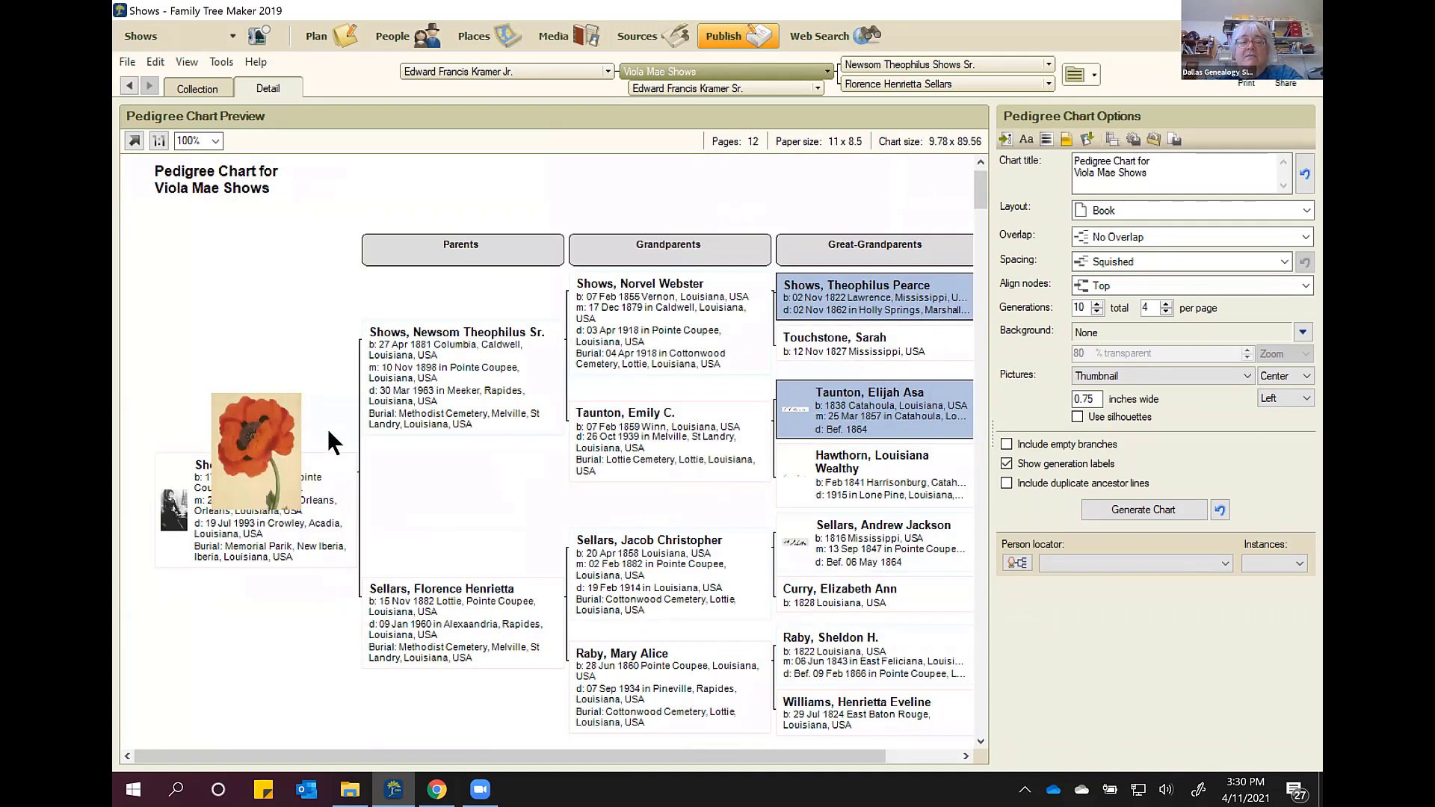
pyautogui.moveTo(249, 448); pyautogui.dragTo(301, 364)
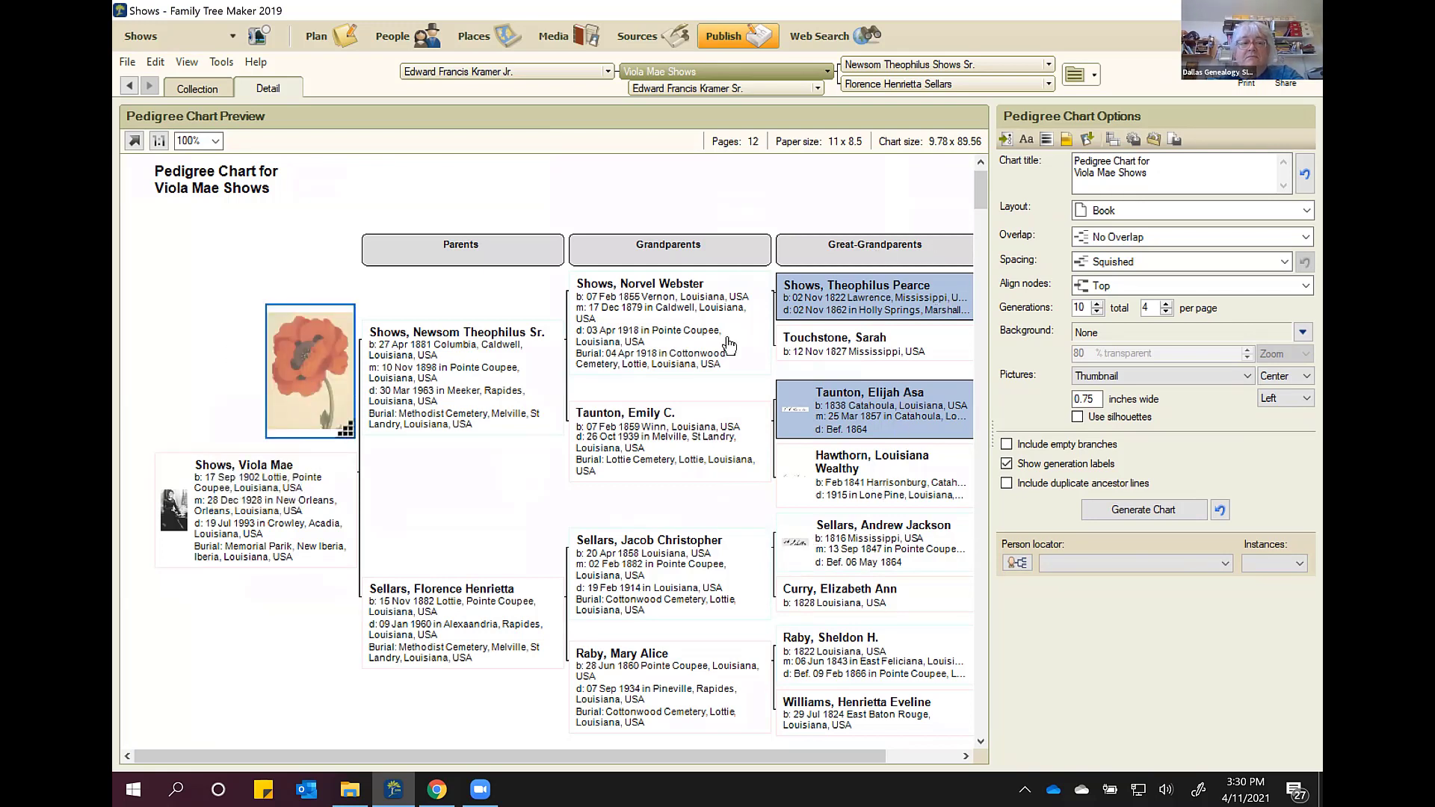
pyautogui.click(416, 192)
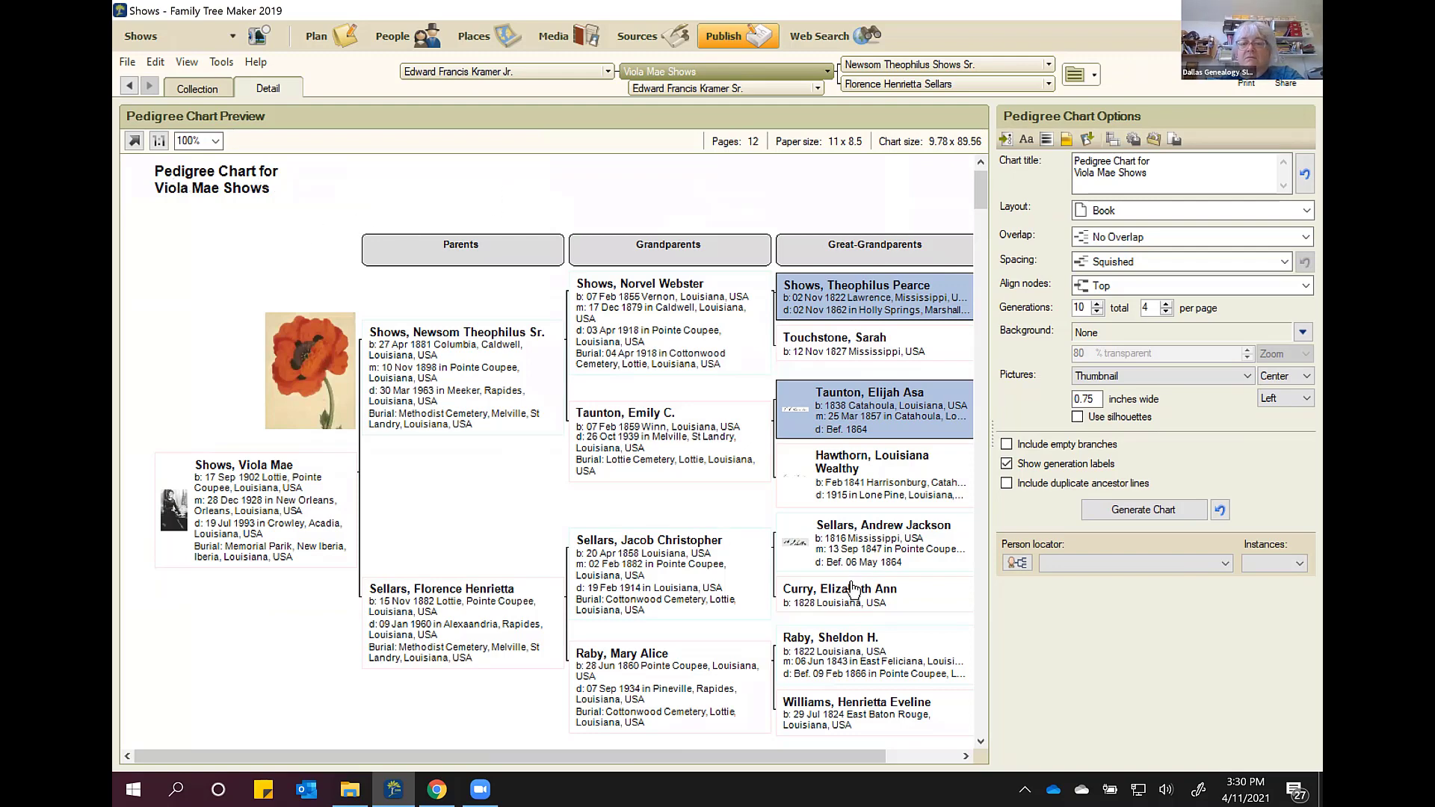
pyautogui.moveTo(843, 755); pyautogui.dragTo(733, 756)
pyautogui.moveTo(867, 762); pyautogui.dragTo(934, 758)
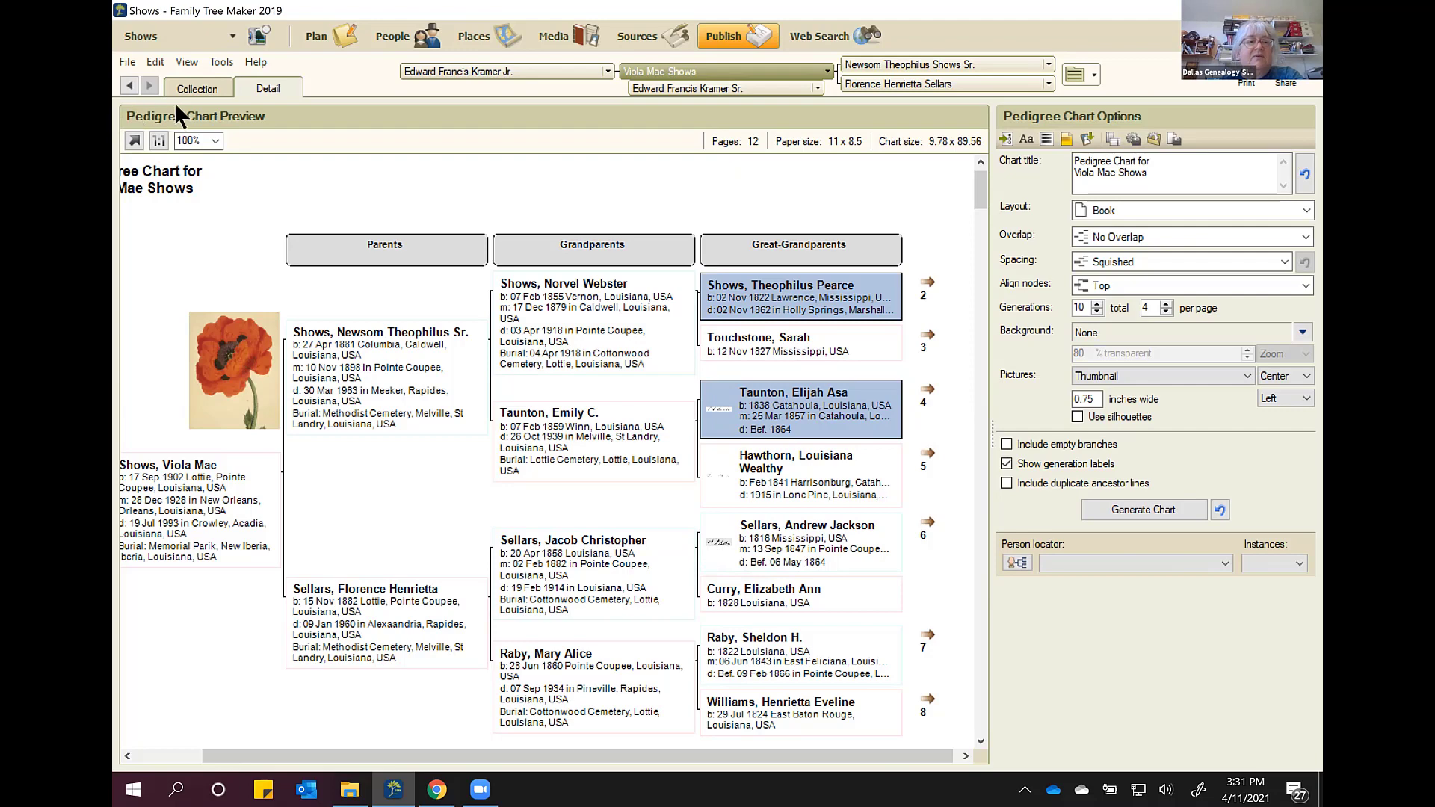
# Step: Zoom the chart preview to 250% and scroll through the ancestor boxes
pyautogui.click(215, 141)
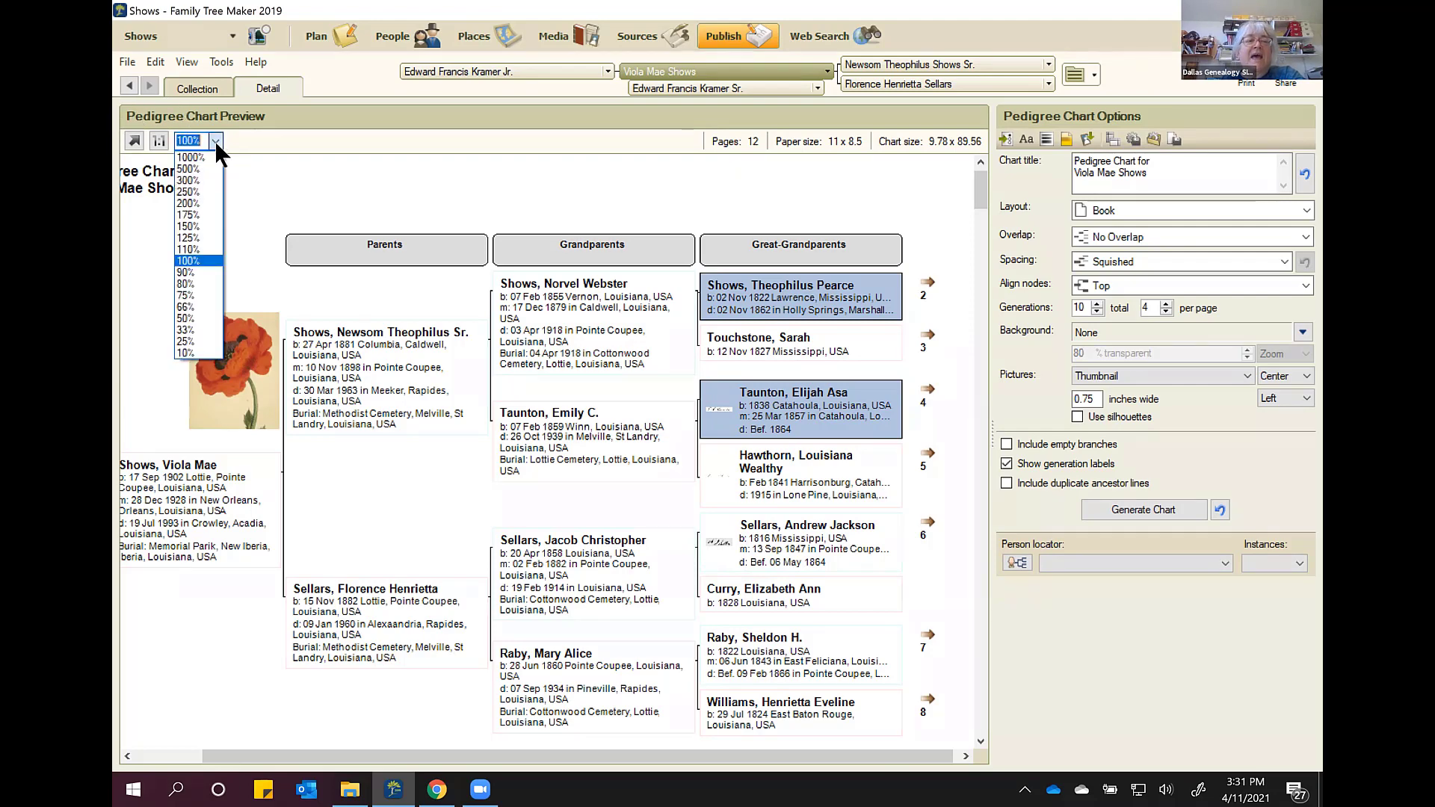
pyautogui.click(193, 192)
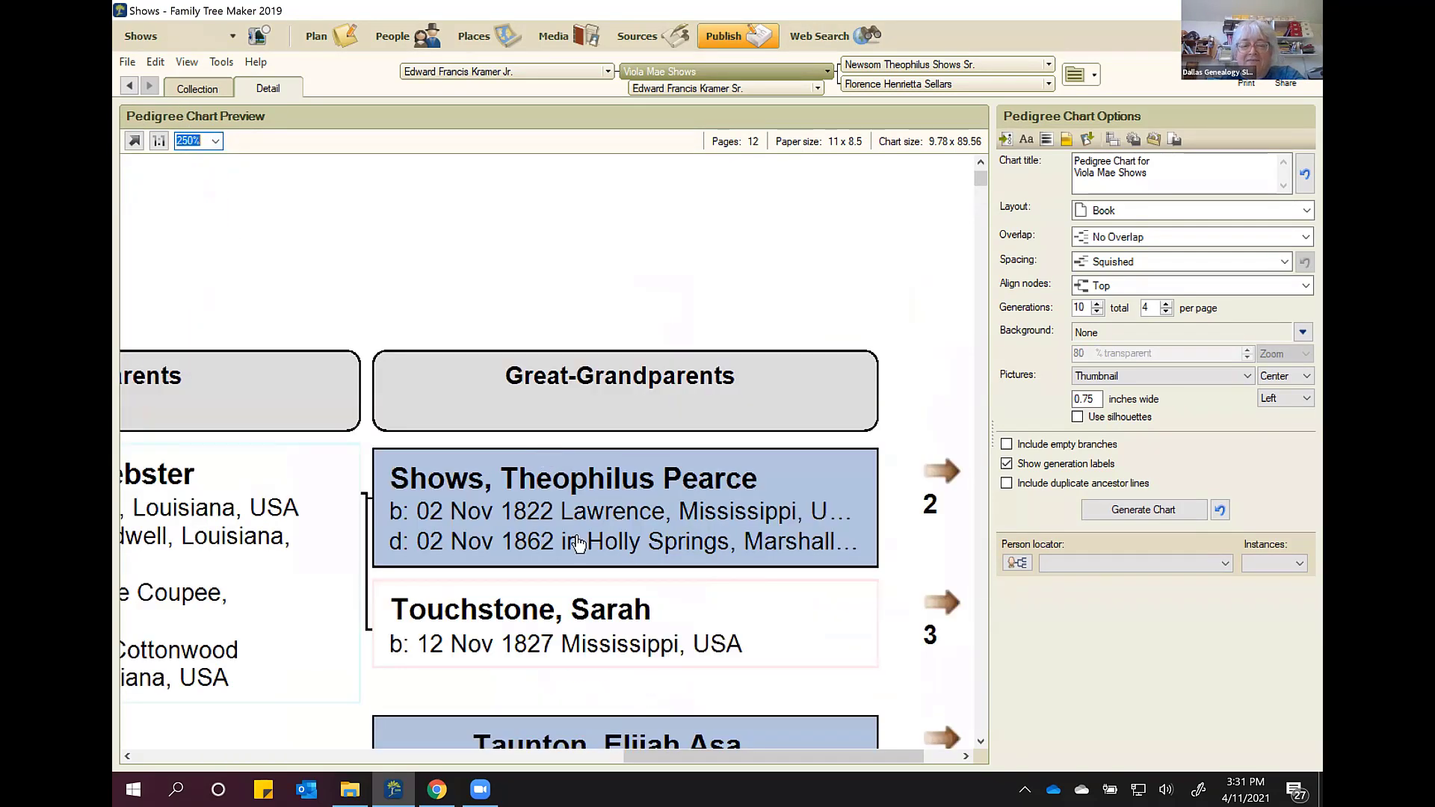
pyautogui.scroll(-5, 699, 454)
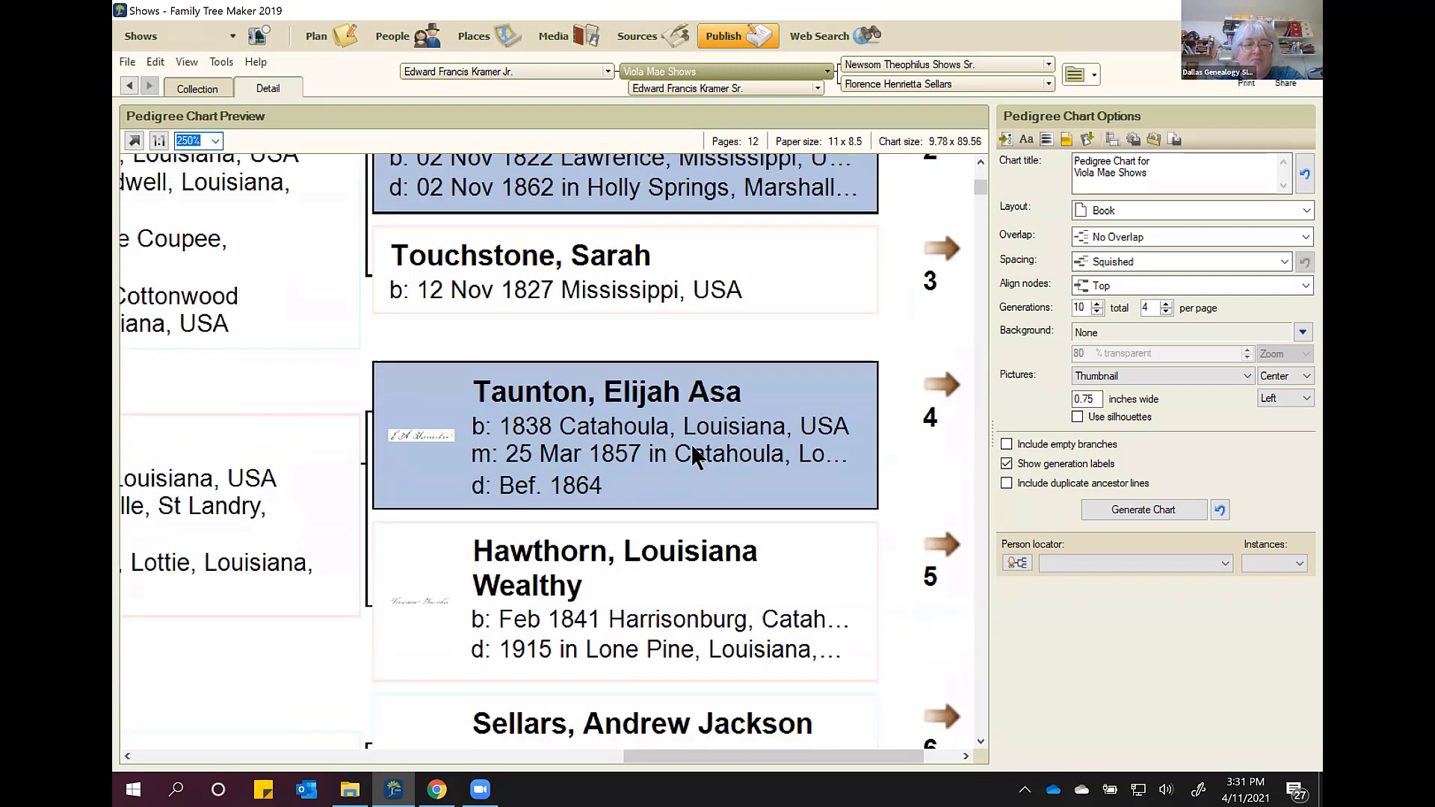
pyautogui.scroll(-2, 693, 448)
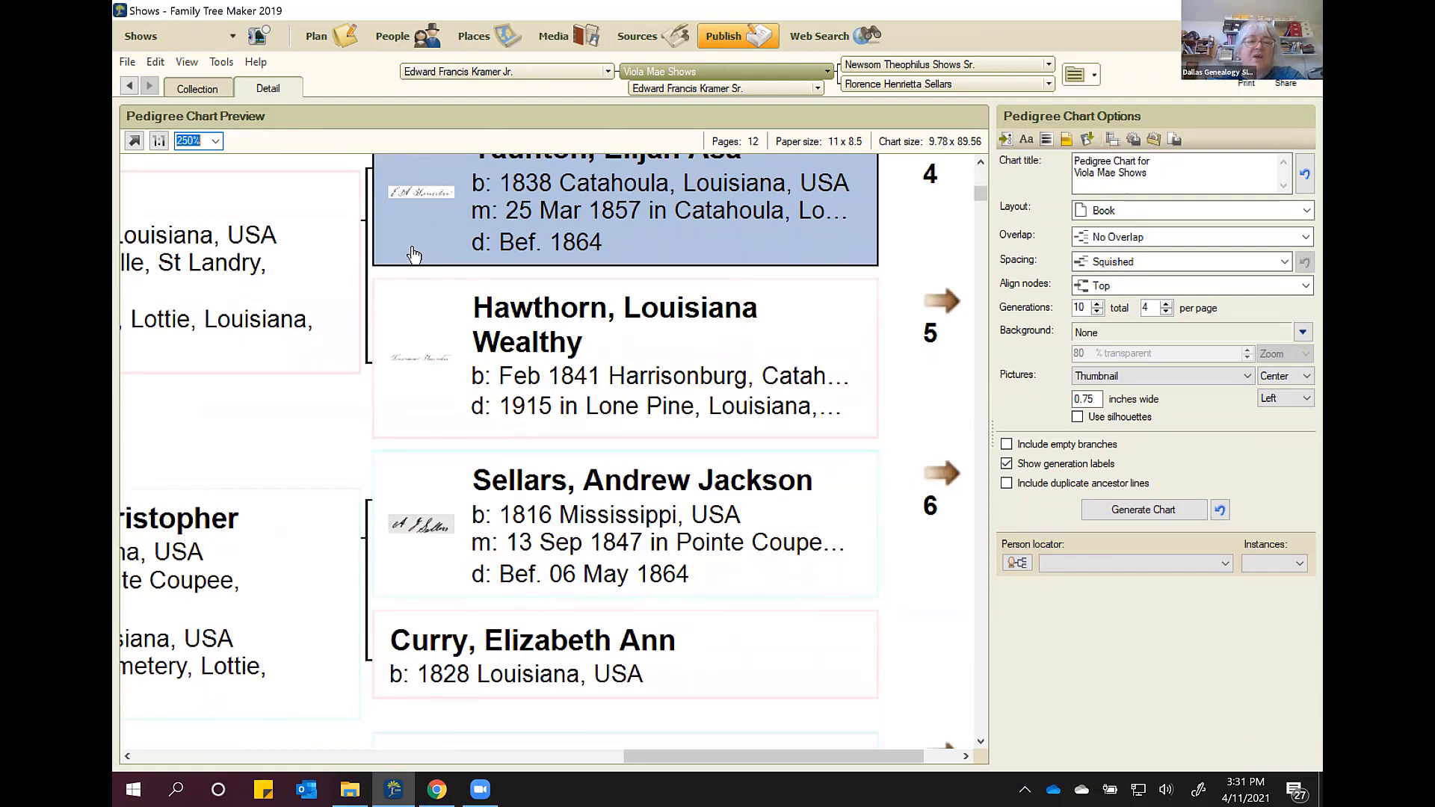
pyautogui.scroll(1, 412, 261)
pyautogui.scroll(2, 412, 262)
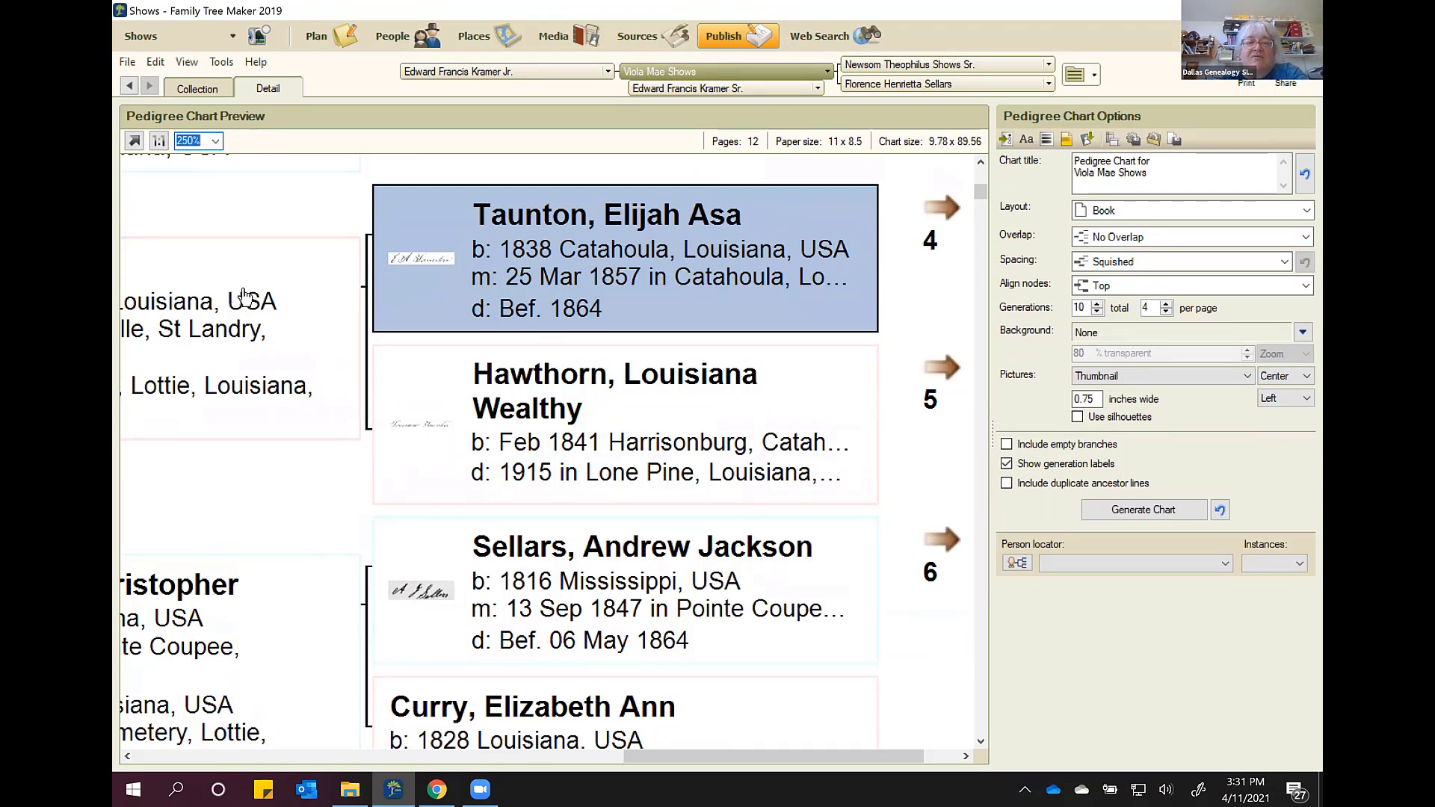
# Step: Return the preview zoom to 100% and scroll down the chart
pyautogui.click(214, 141)
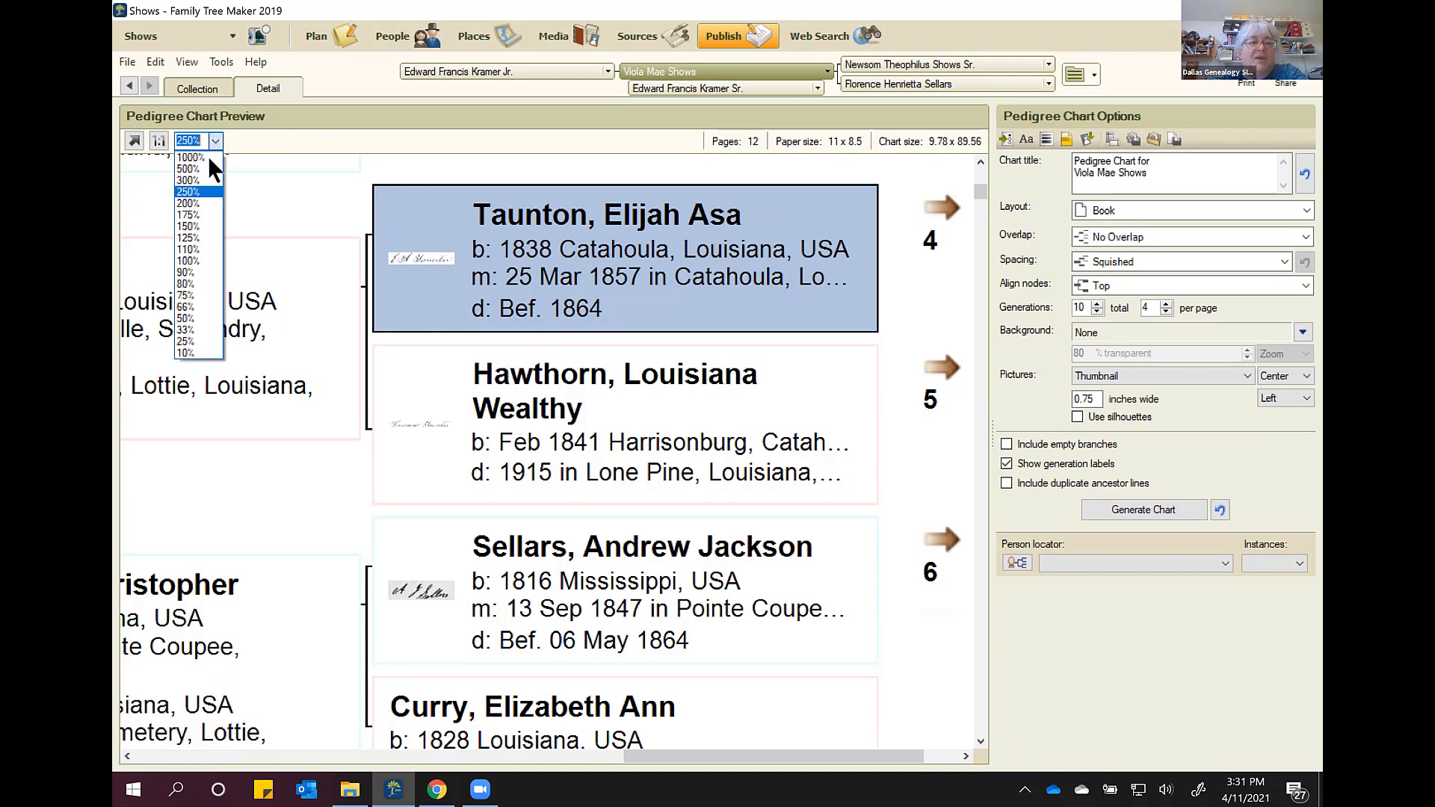
pyautogui.click(198, 260)
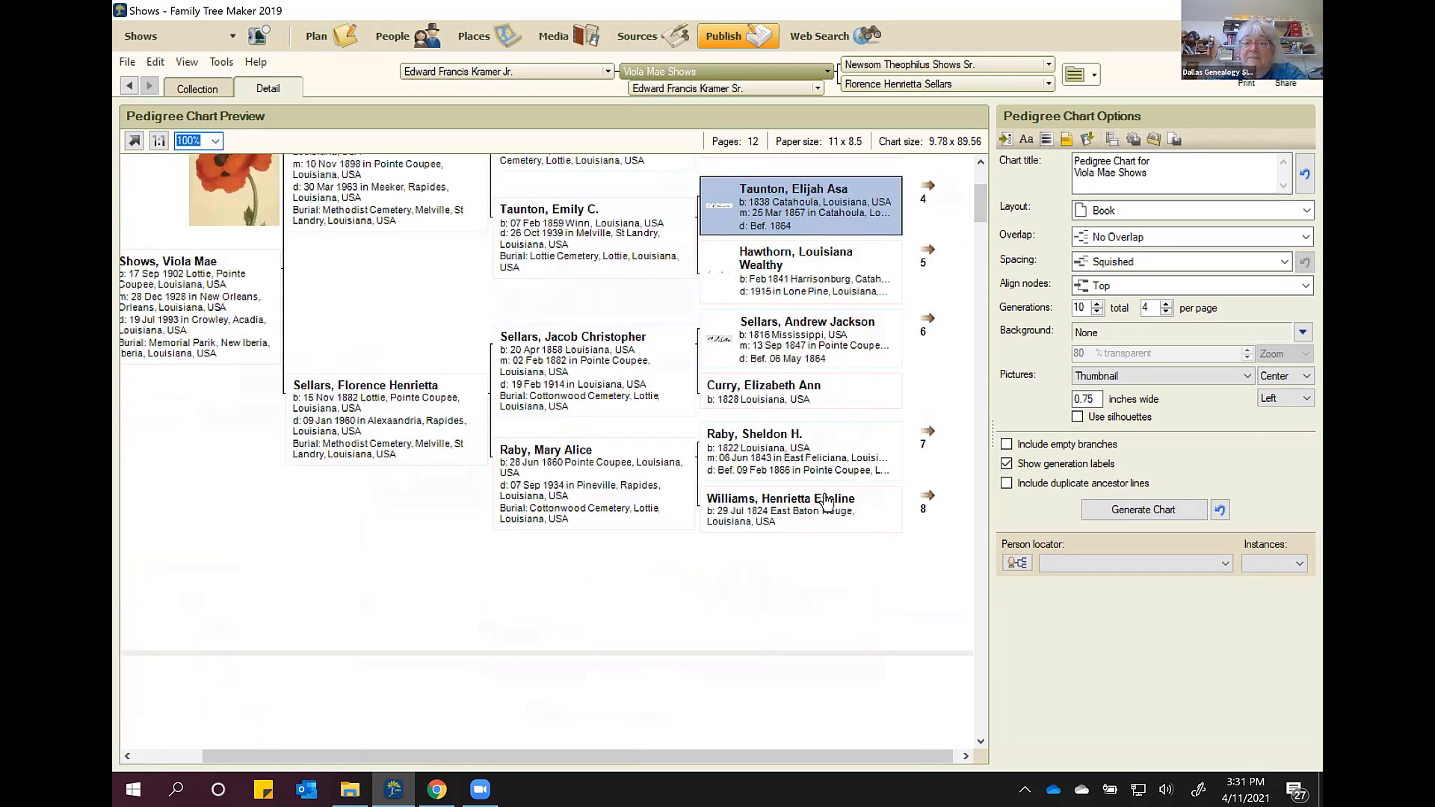
pyautogui.scroll(-5, 834, 482)
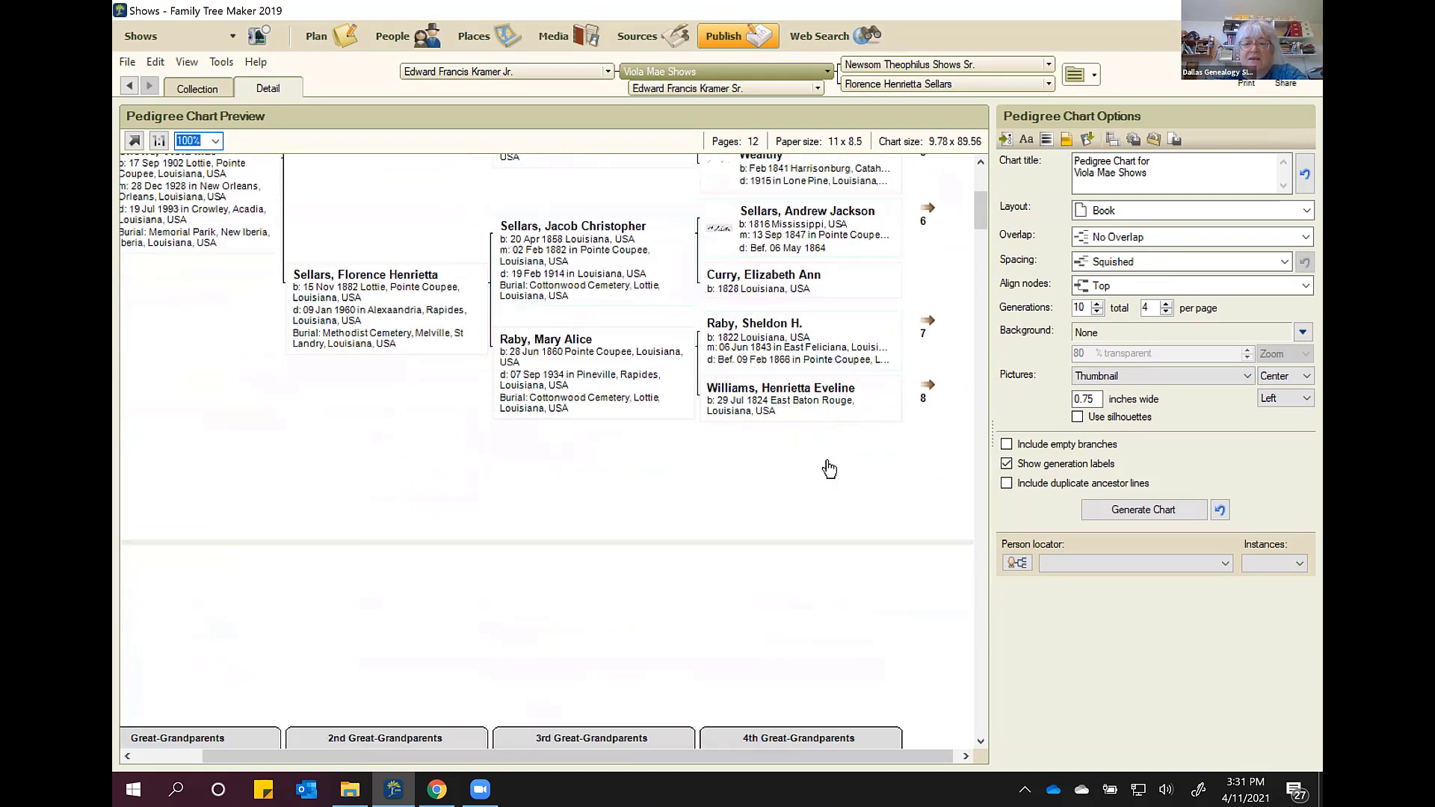
pyautogui.scroll(-9, 822, 453)
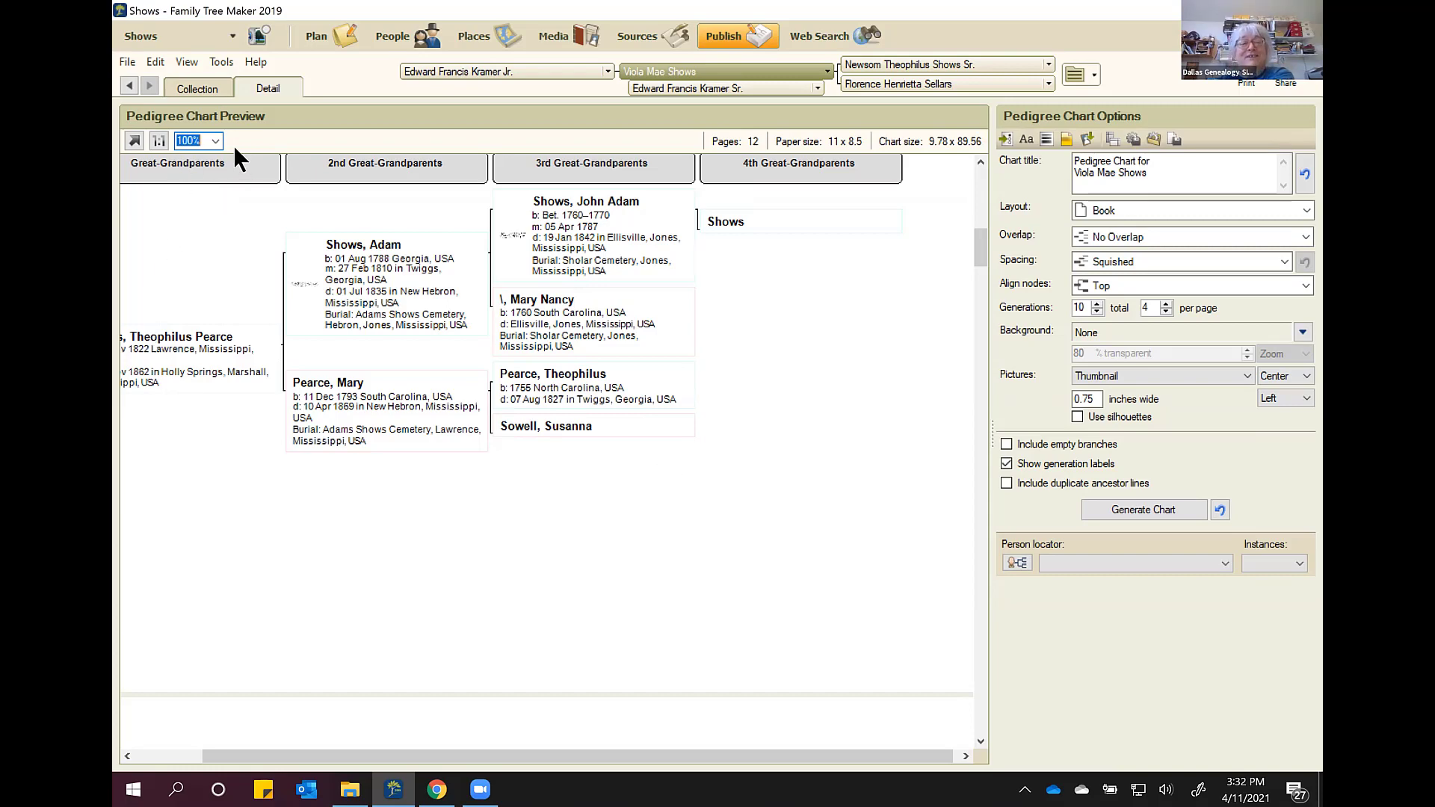
# Step: Return to the chart gallery and create a new pedigree chart
pyautogui.click(183, 91)
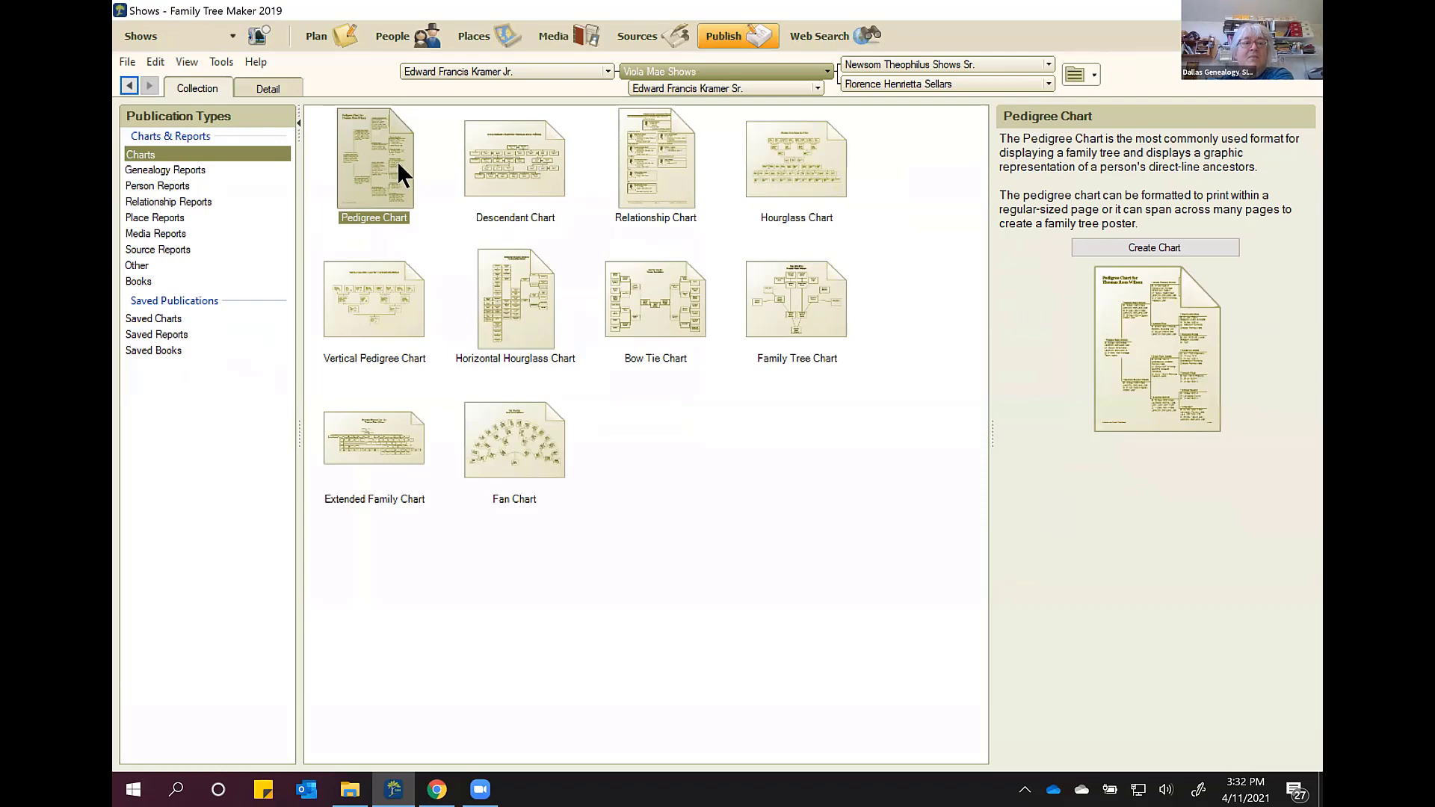
pyautogui.click(1144, 248)
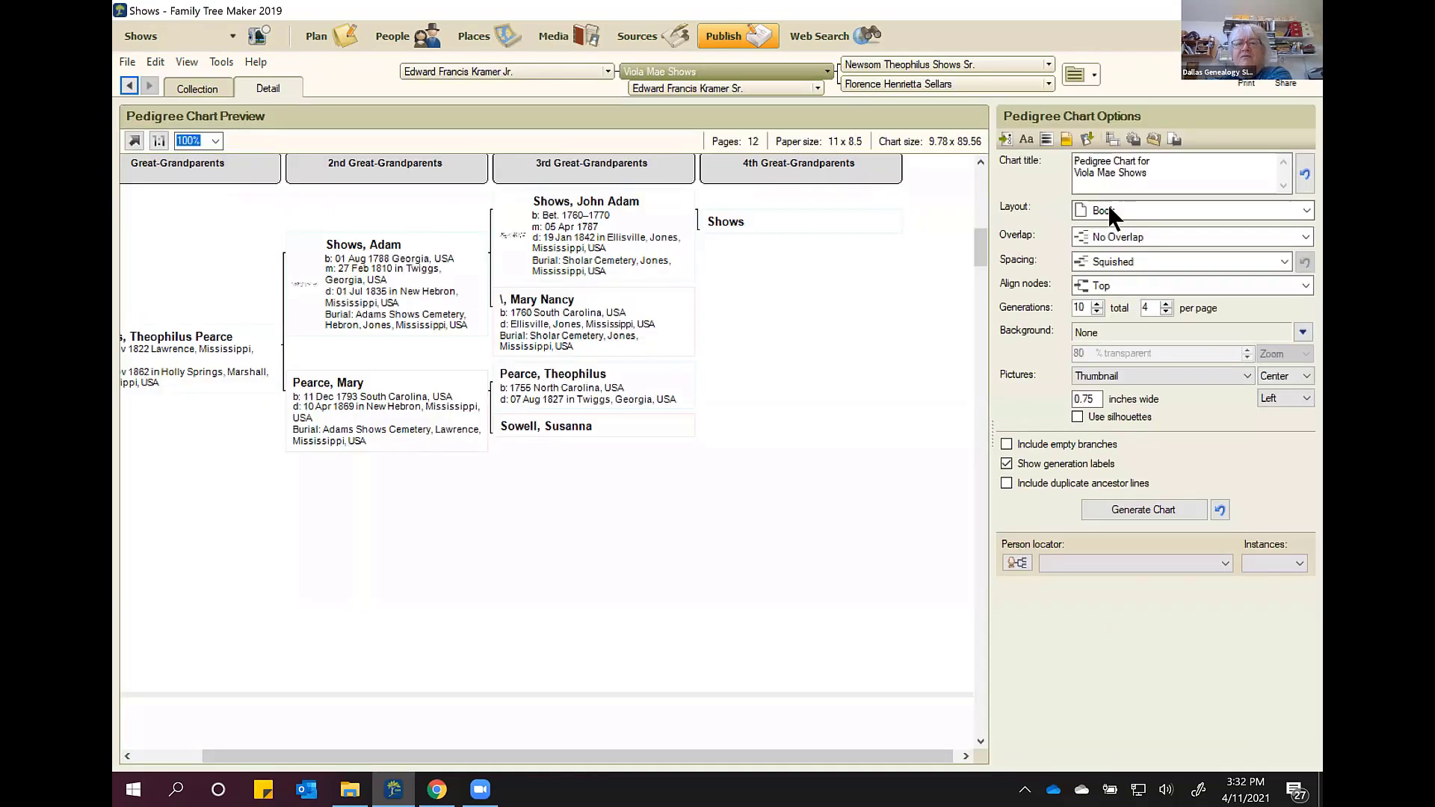
pyautogui.scroll(5, 779, 350)
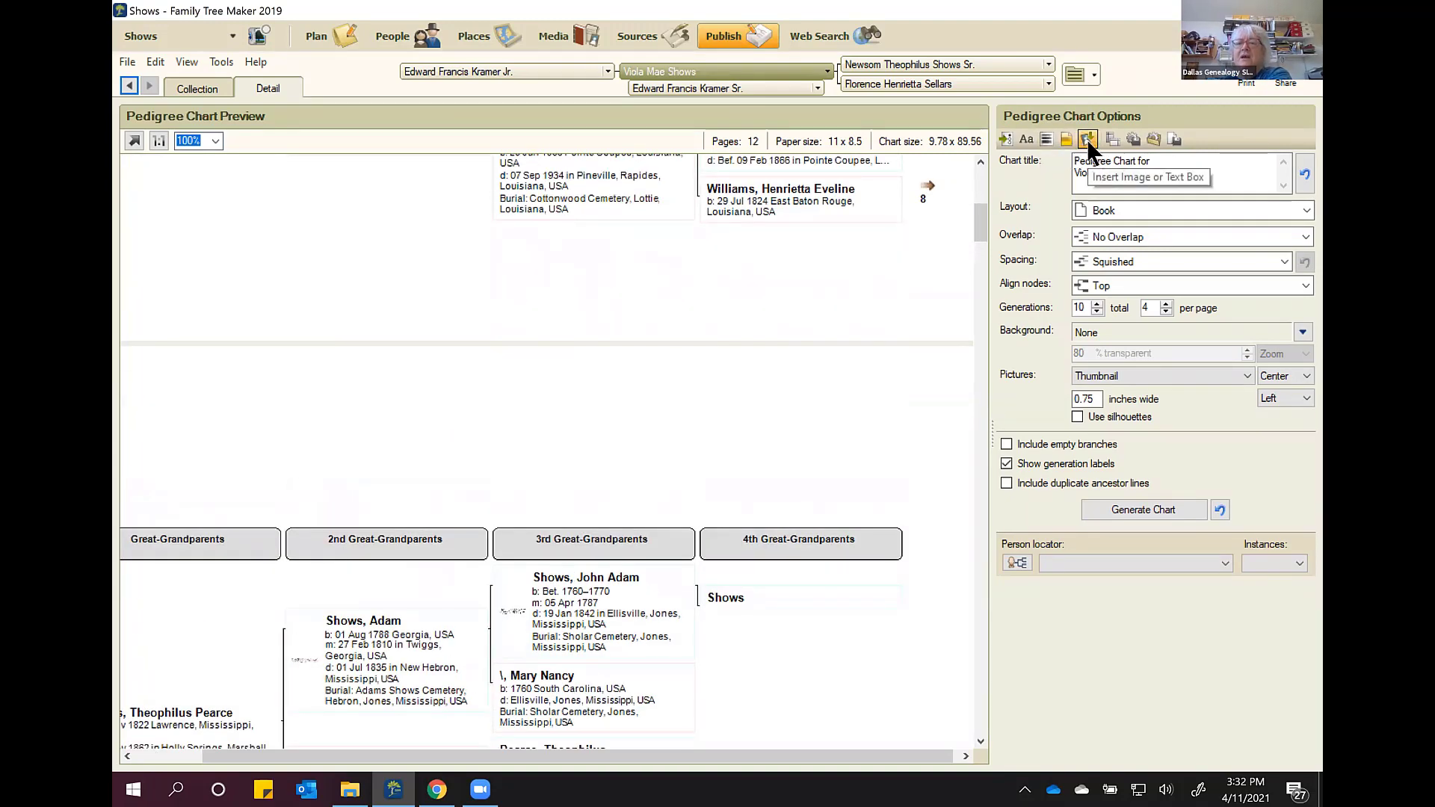
# Step: Set the new chart's page orientation to Portrait in Page Setup
pyautogui.click(1087, 139)
pyautogui.click(1112, 138)
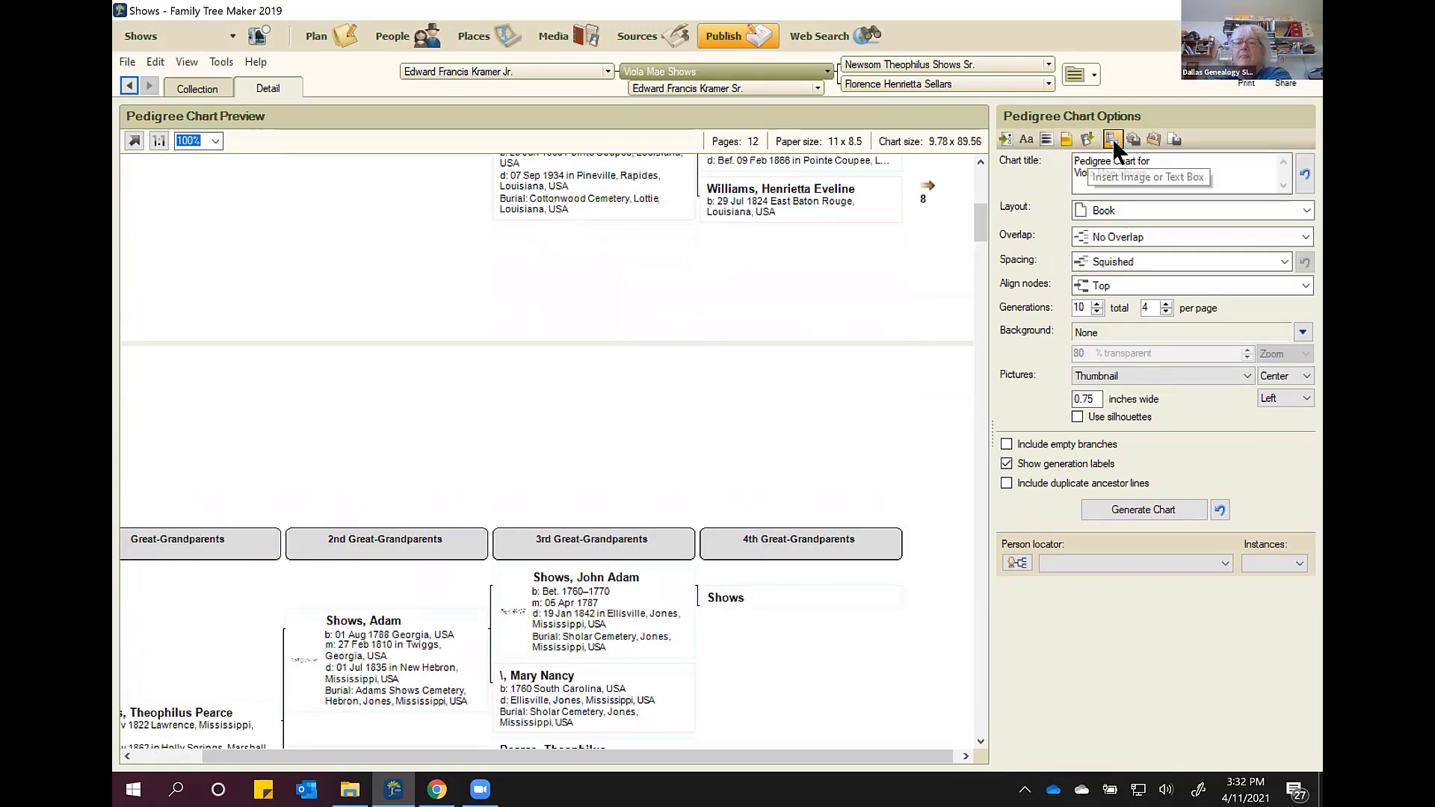
pyautogui.click(1113, 139)
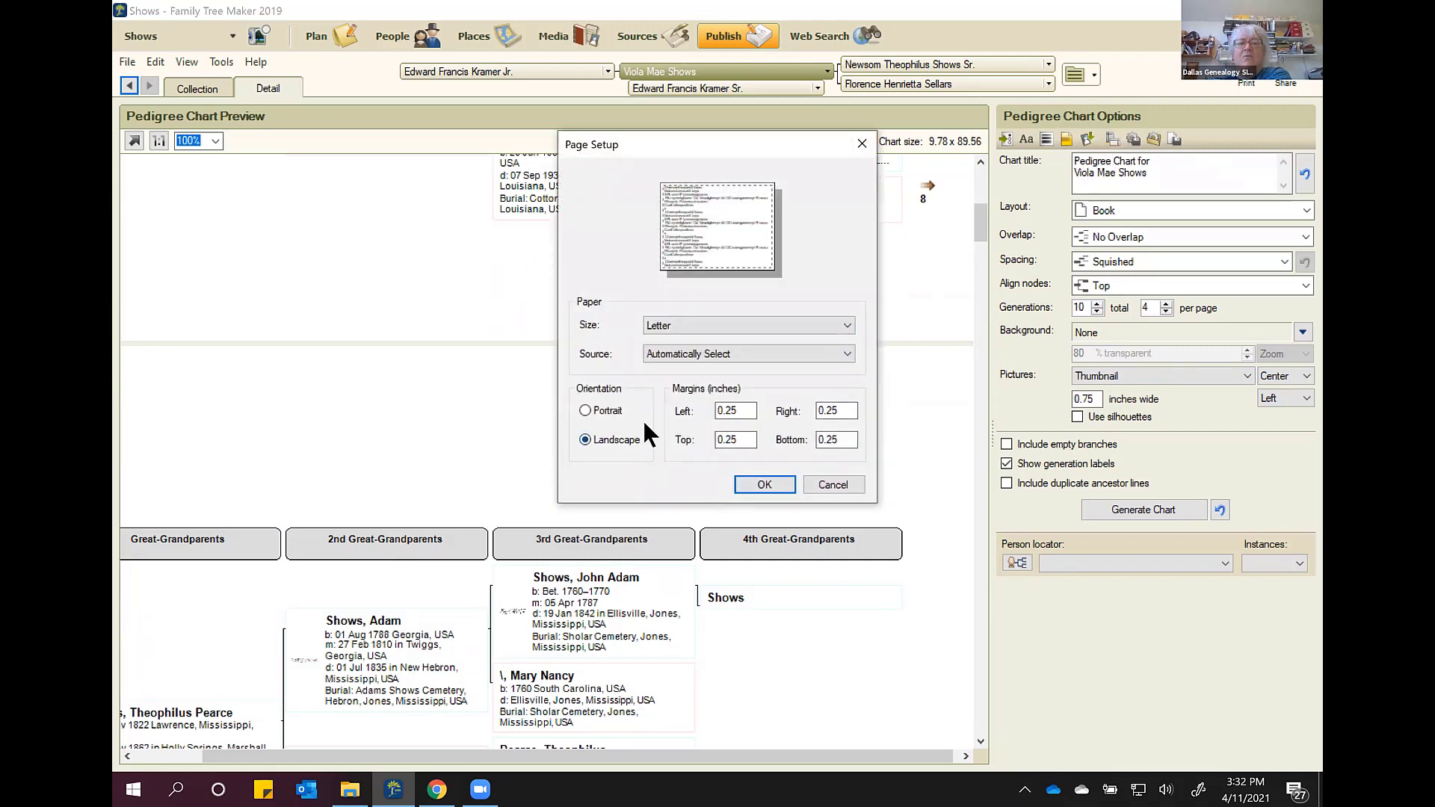
pyautogui.click(610, 411)
pyautogui.click(764, 484)
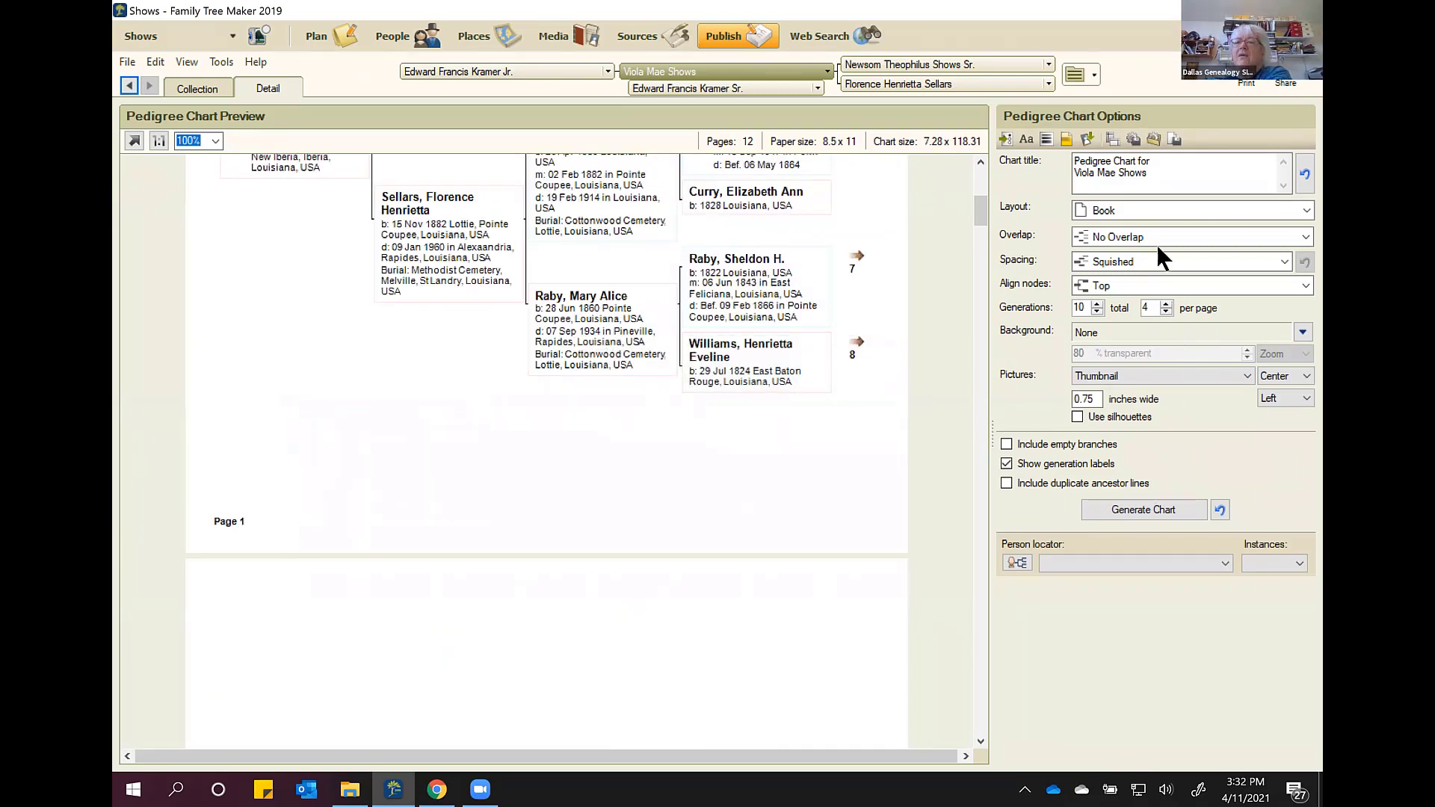
# Step: Open the Save Settings Template dialog, then cancel it without saving
pyautogui.click(1136, 138)
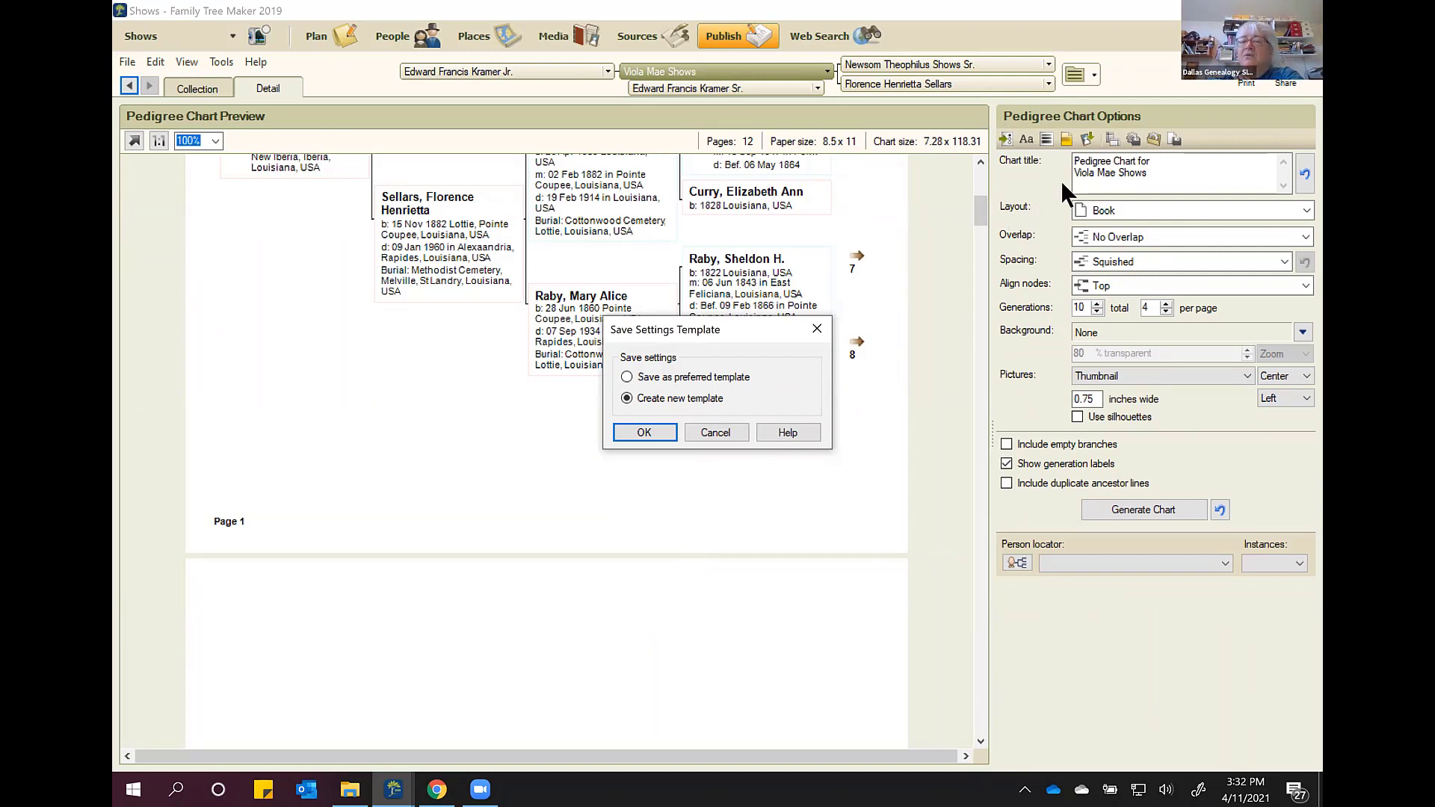
pyautogui.moveTo(707, 428); pyautogui.dragTo(742, 414)
pyautogui.click(713, 432)
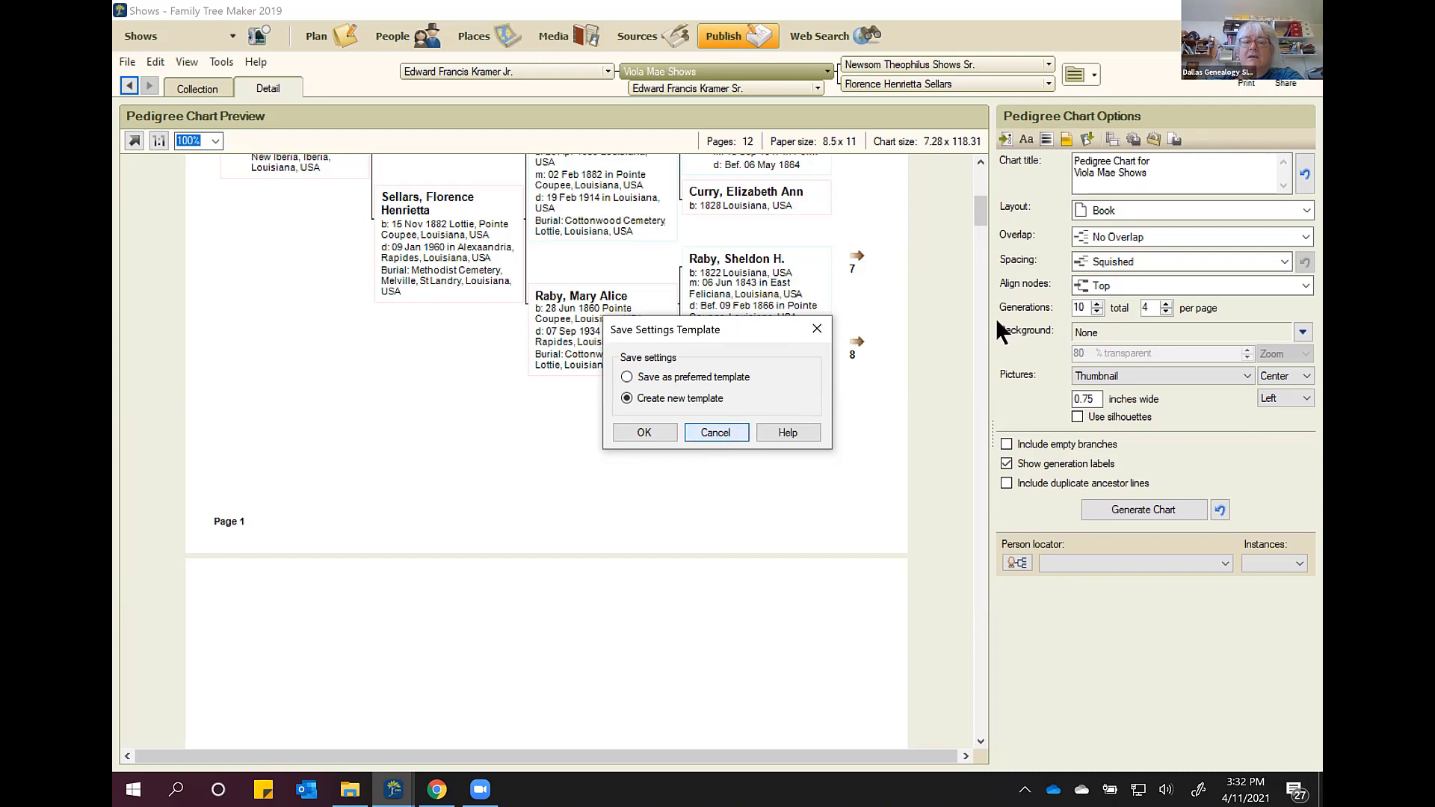
pyautogui.click(1175, 139)
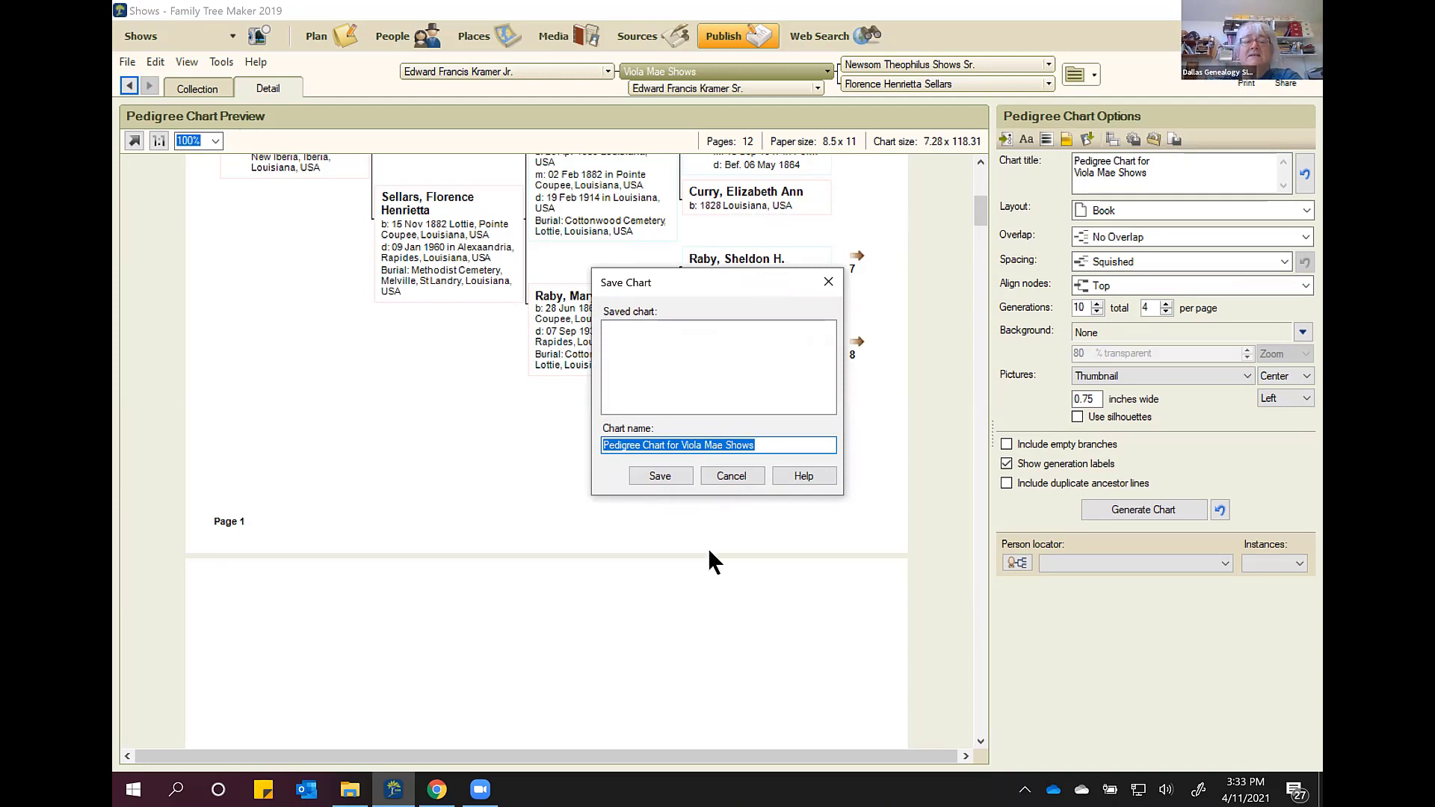
pyautogui.click(659, 476)
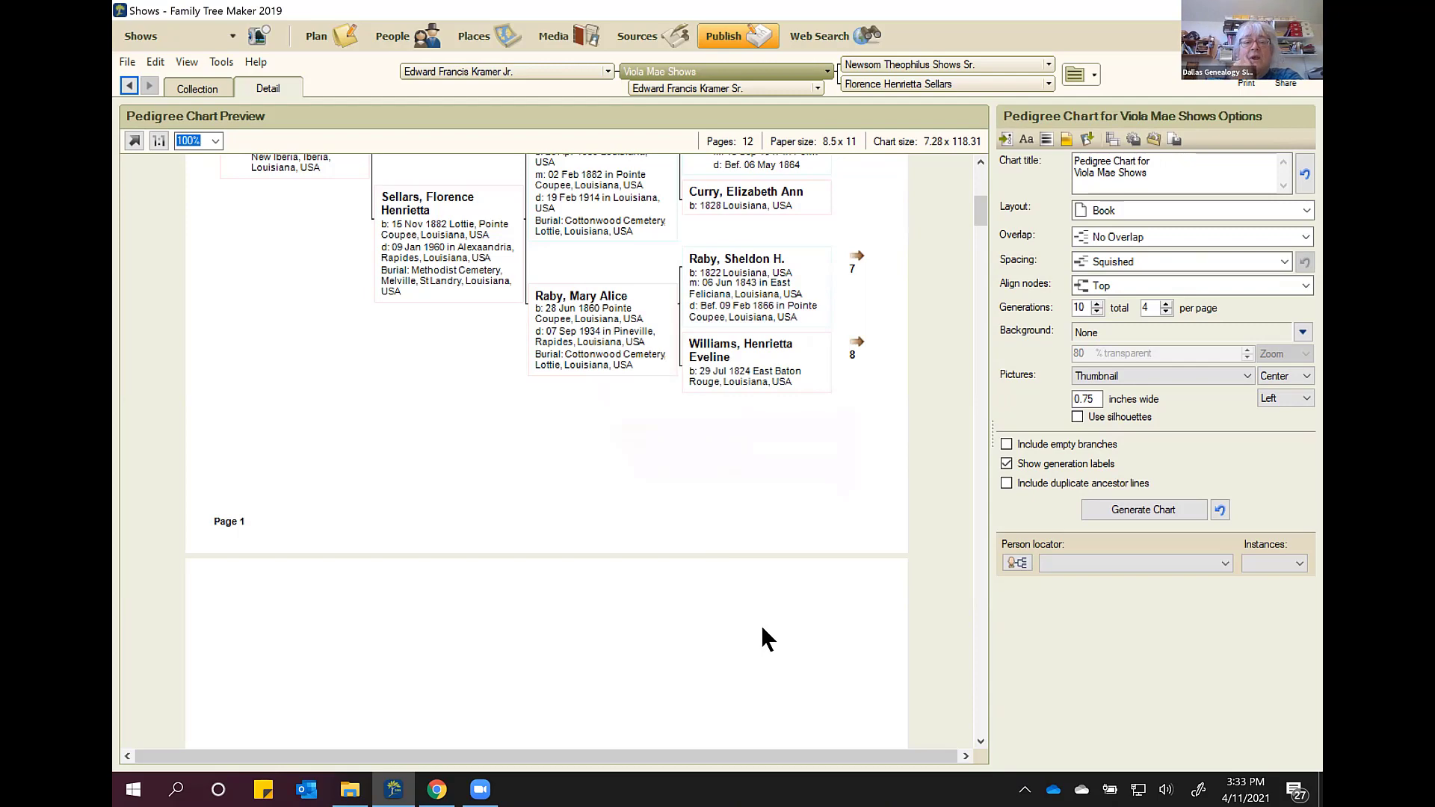
pyautogui.scroll(2, 722, 429)
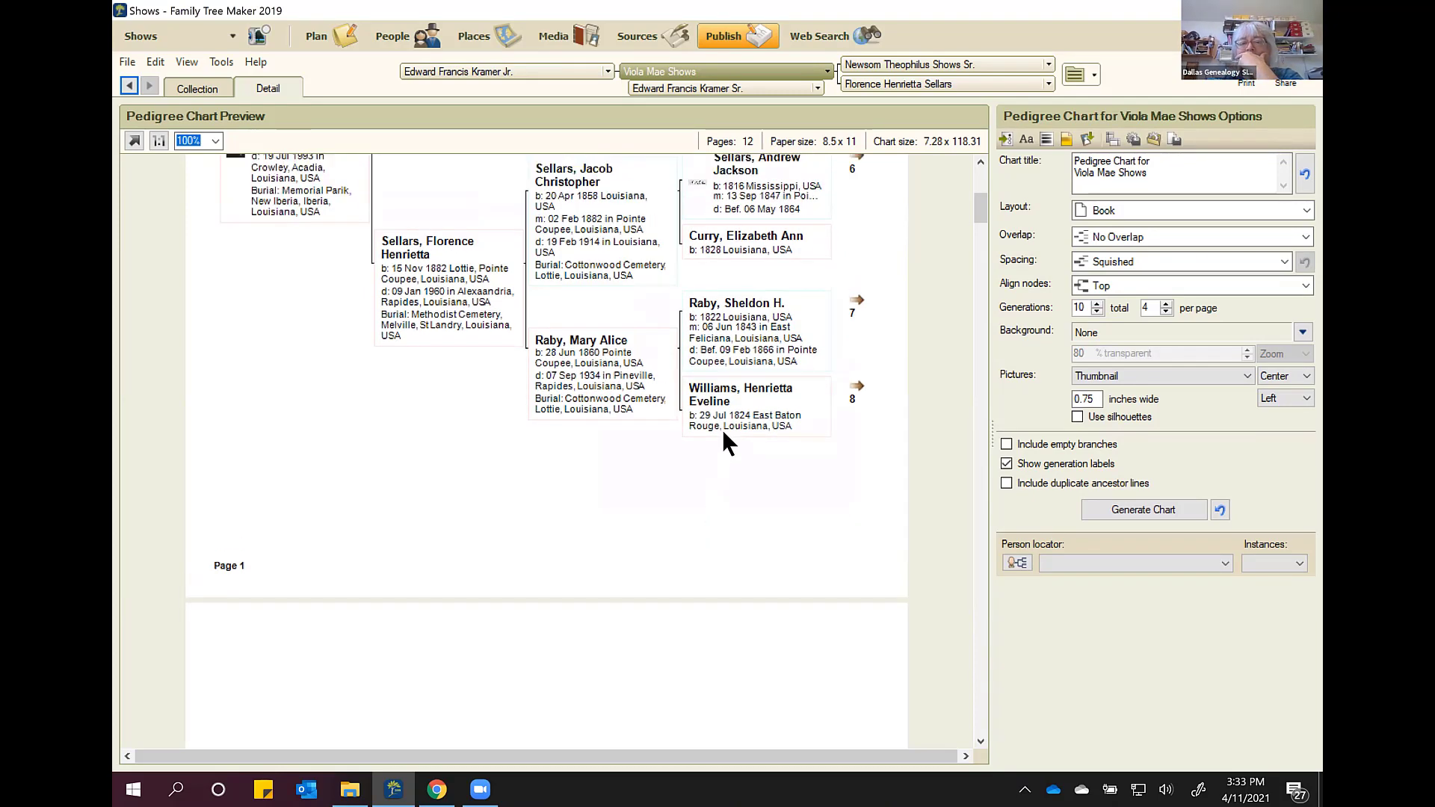
pyautogui.scroll(15, 722, 429)
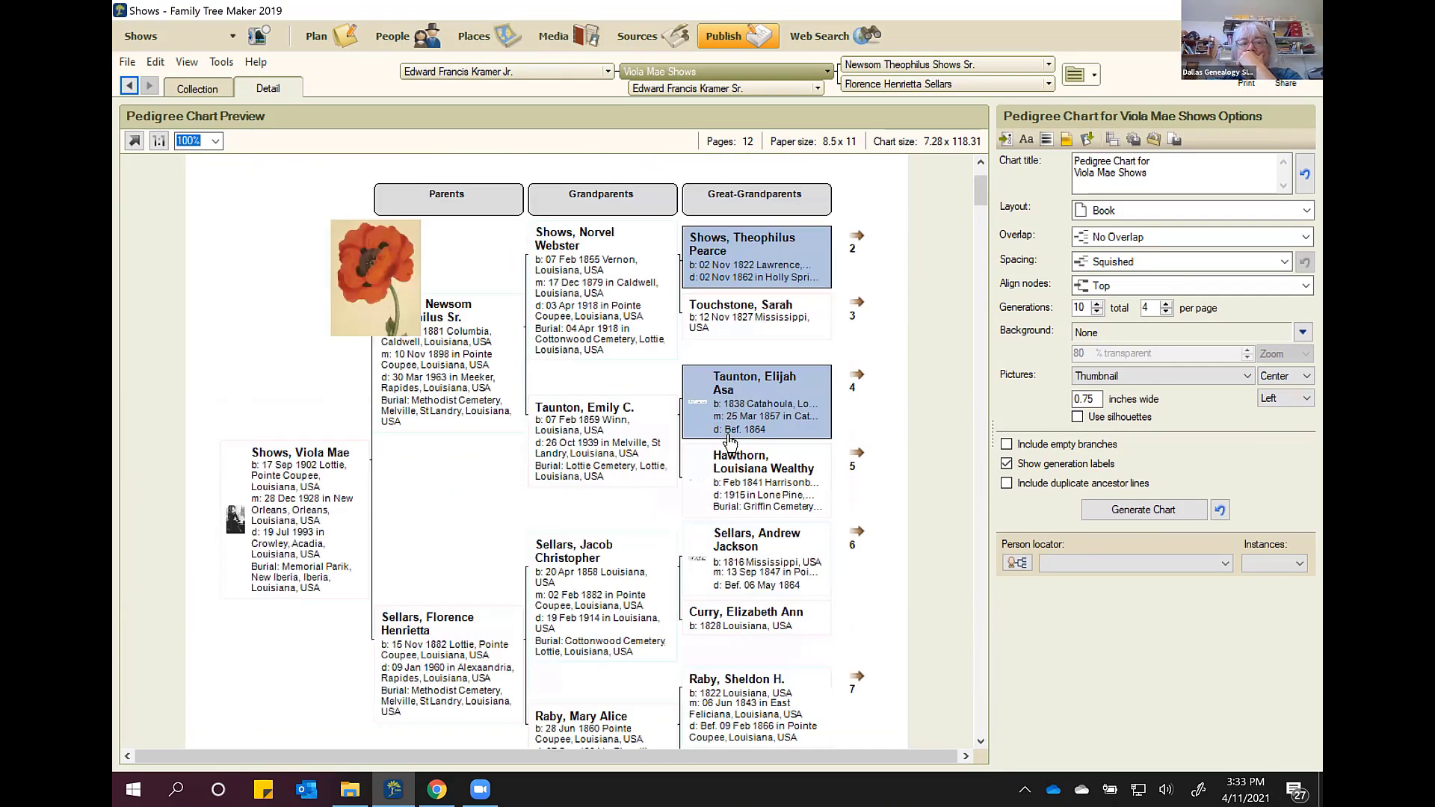
pyautogui.scroll(3, 730, 441)
pyautogui.moveTo(363, 356); pyautogui.dragTo(306, 427)
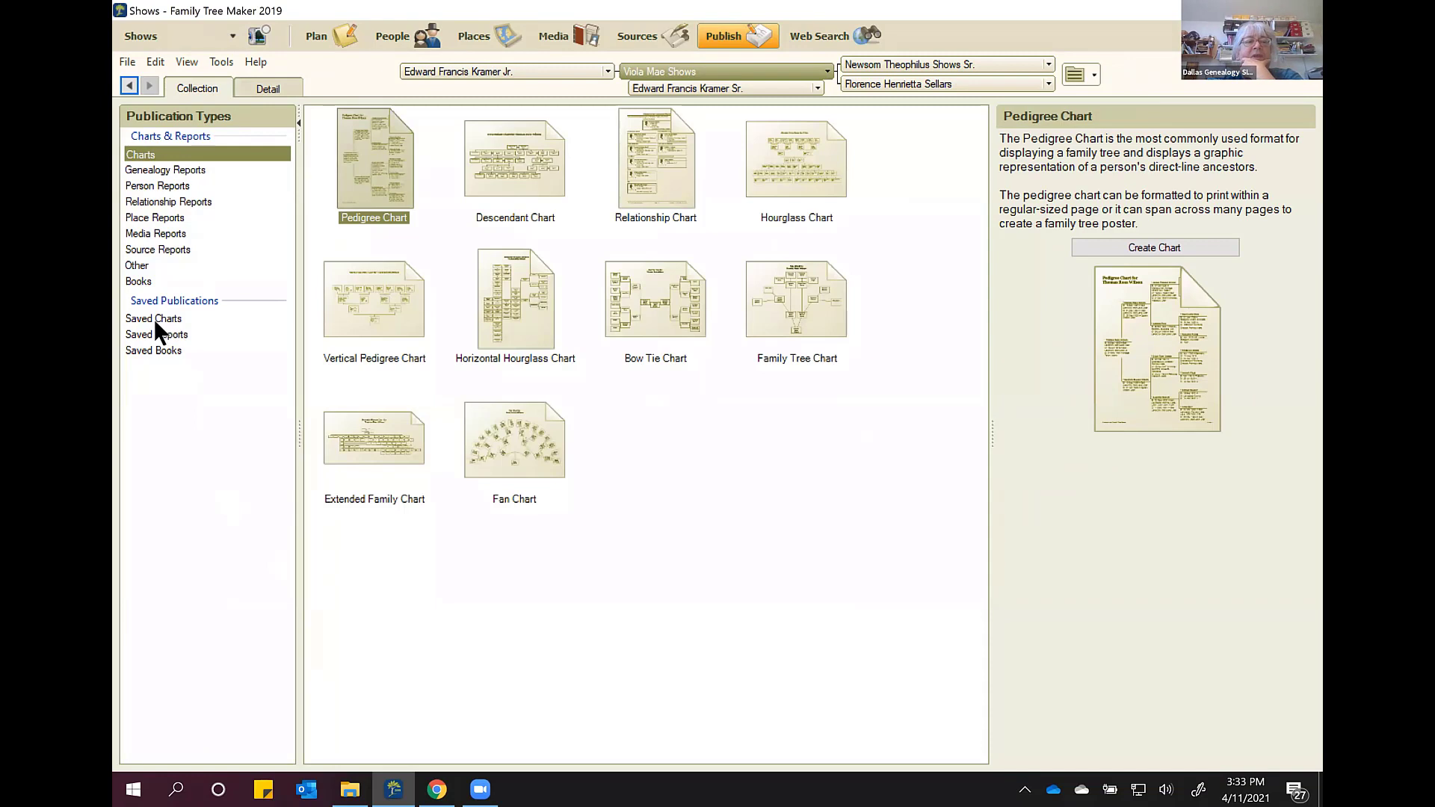
pyautogui.click(154, 318)
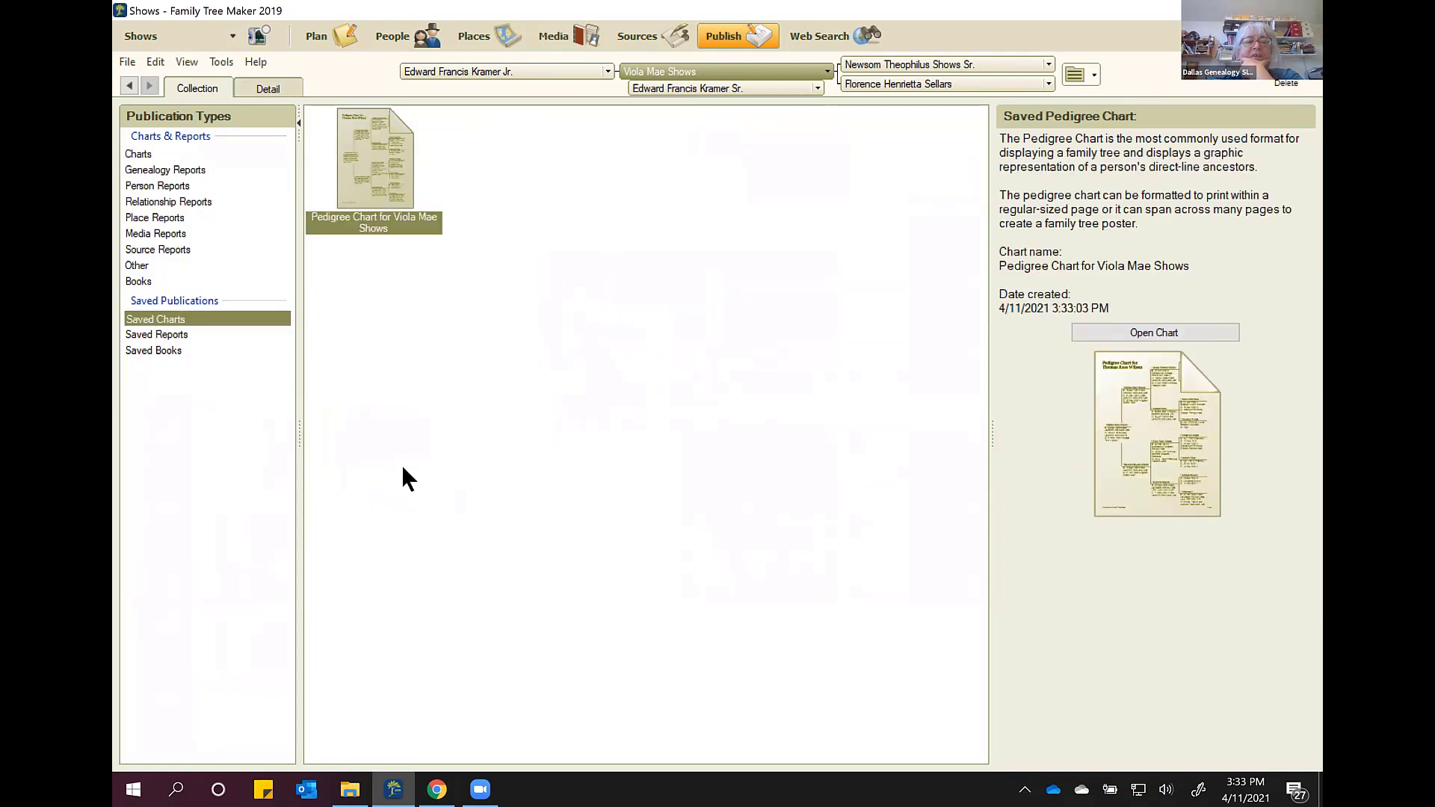
pyautogui.doubleClick(384, 140)
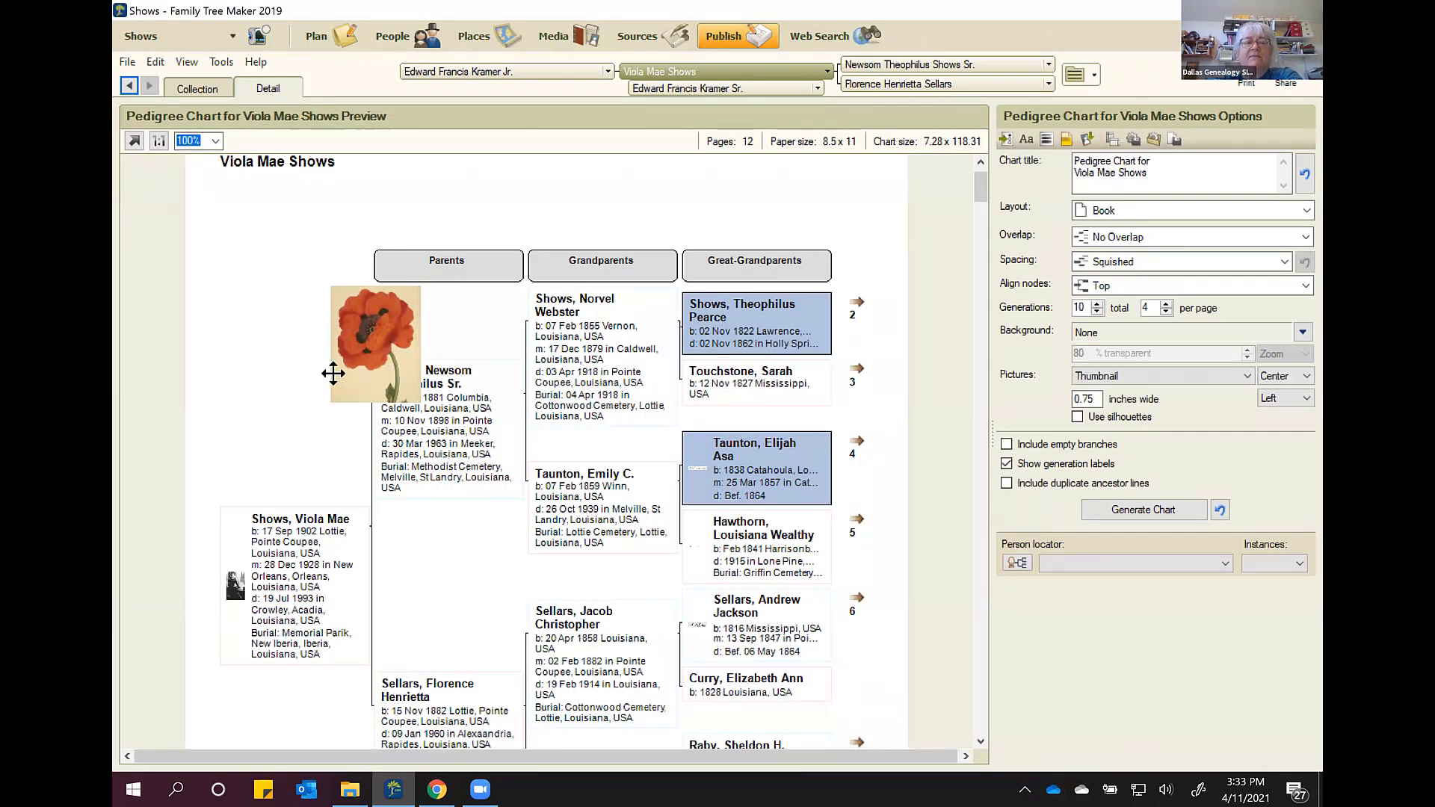
pyautogui.moveTo(382, 347); pyautogui.dragTo(310, 408)
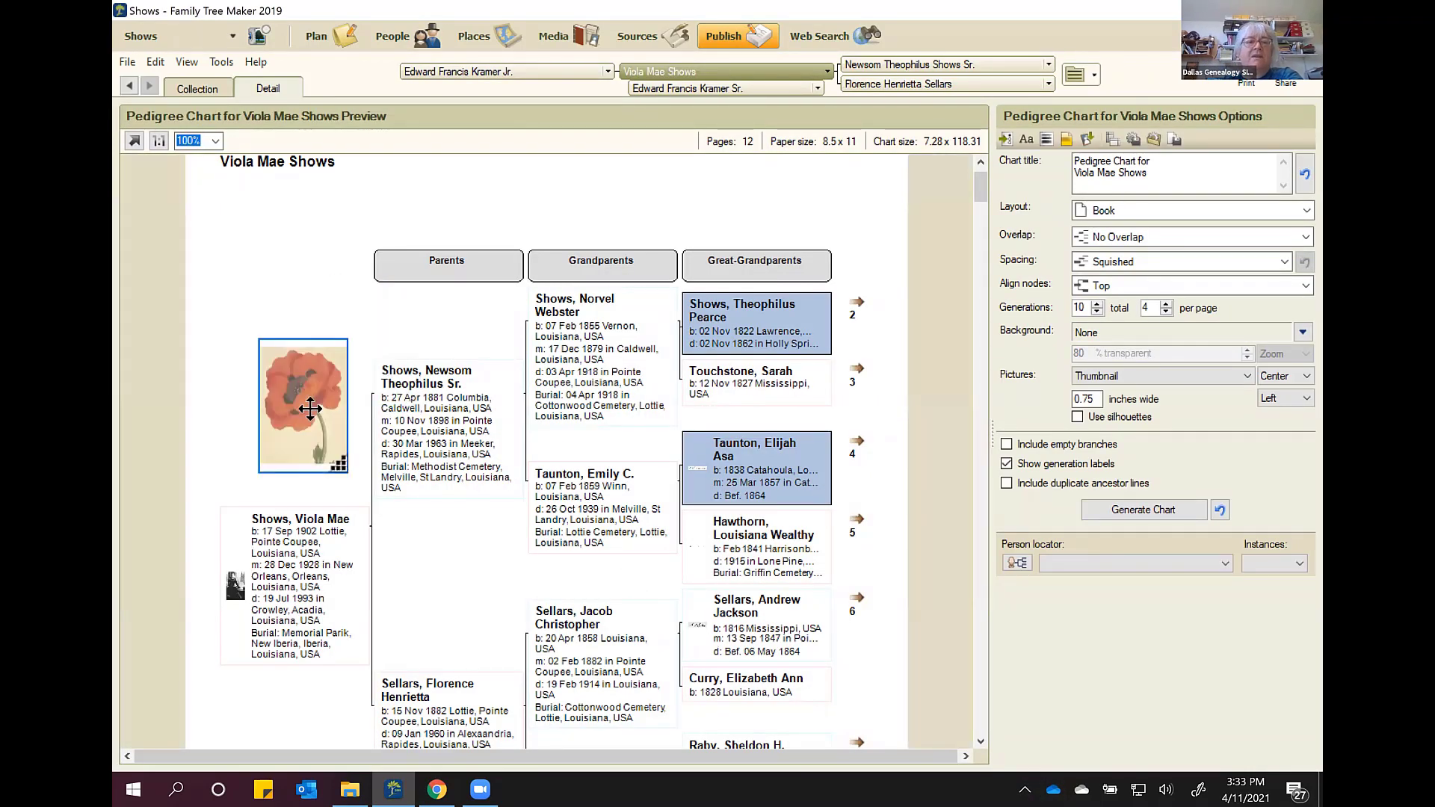
# Step: Save the edited chart under its existing name, replacing the earlier copy
pyautogui.click(1168, 139)
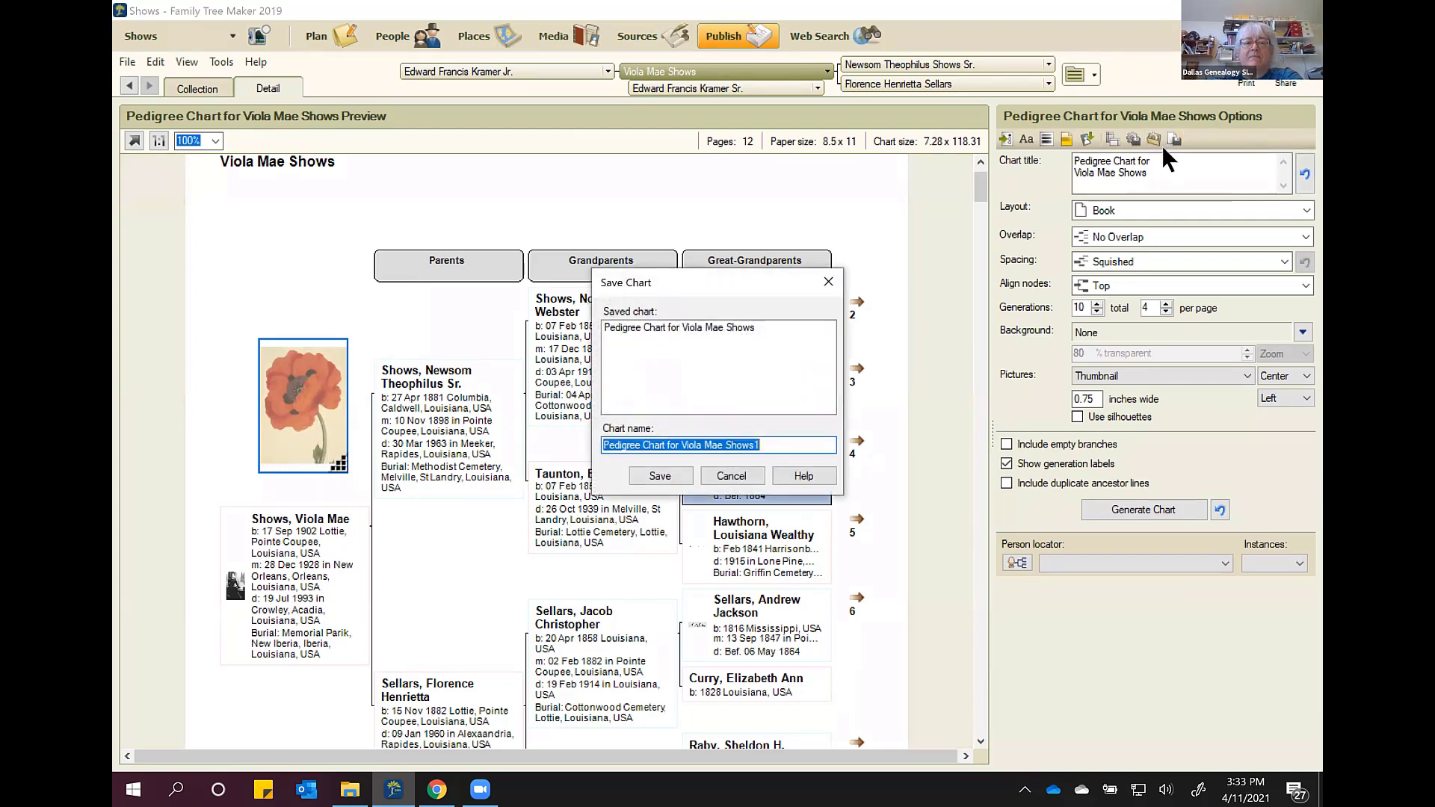
pyautogui.click(661, 329)
pyautogui.click(648, 475)
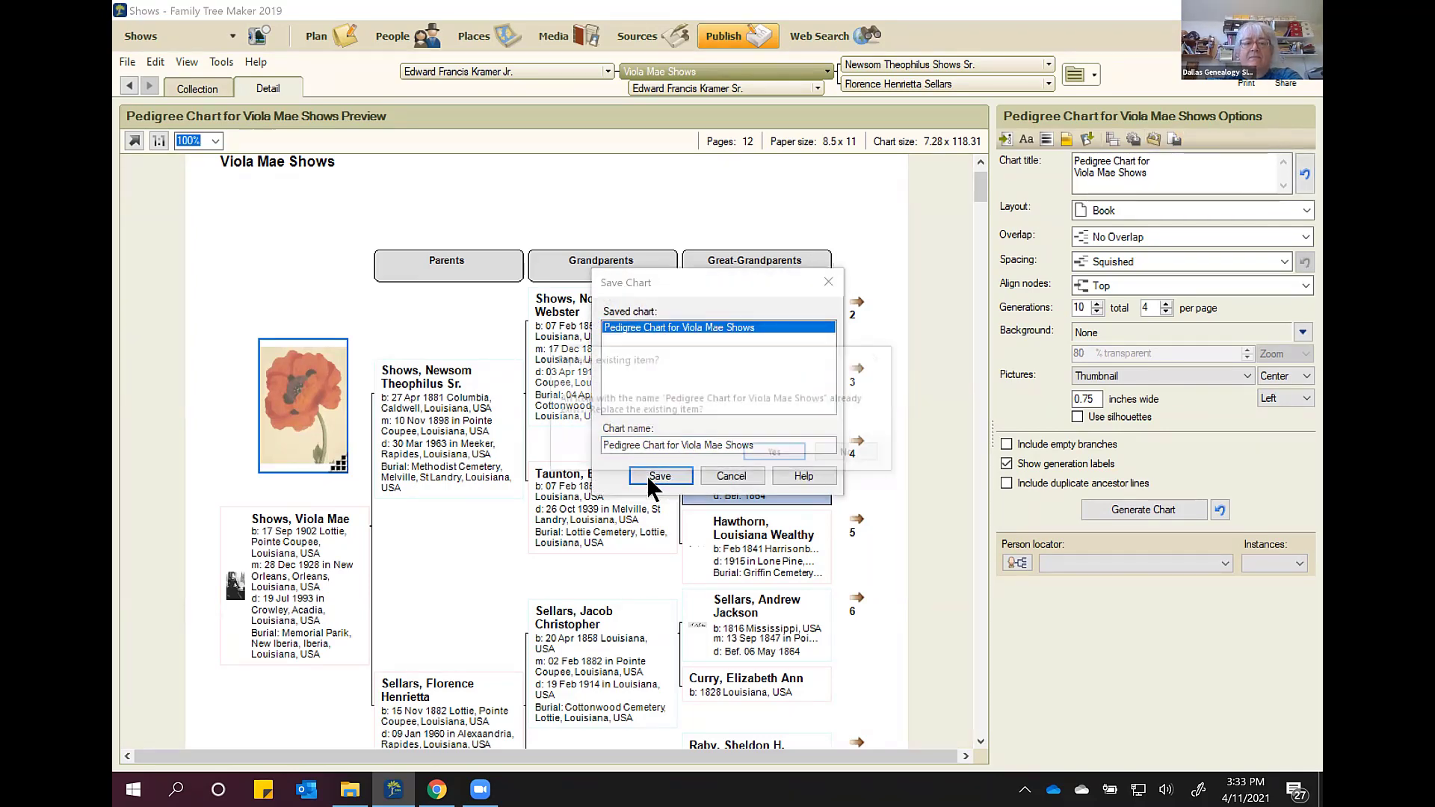
pyautogui.click(786, 453)
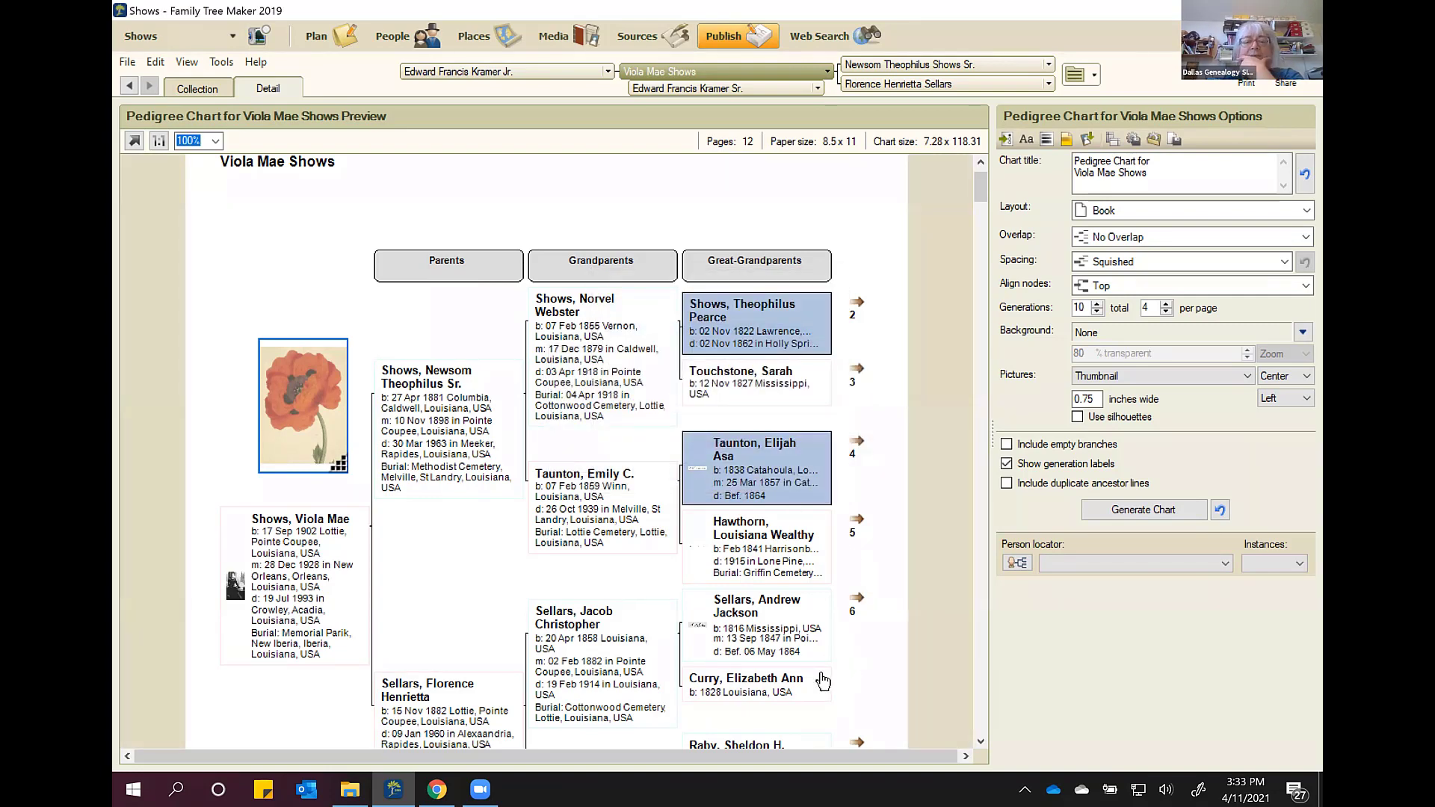
pyautogui.scroll(-1, 873, 590)
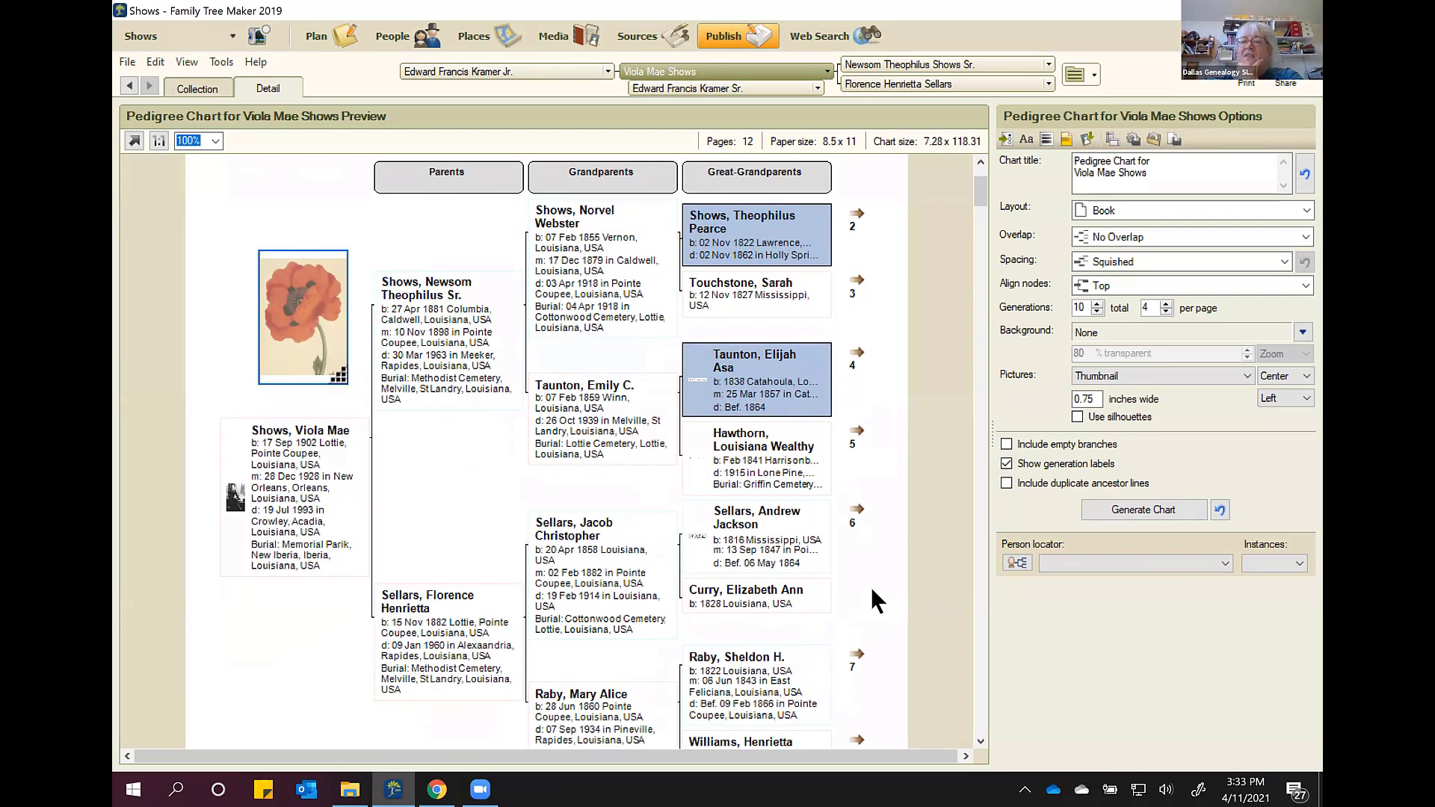
pyautogui.scroll(-5, 872, 592)
pyautogui.scroll(-3, 874, 605)
pyautogui.scroll(3, 877, 603)
pyautogui.scroll(2, 785, 385)
pyautogui.scroll(5, 785, 385)
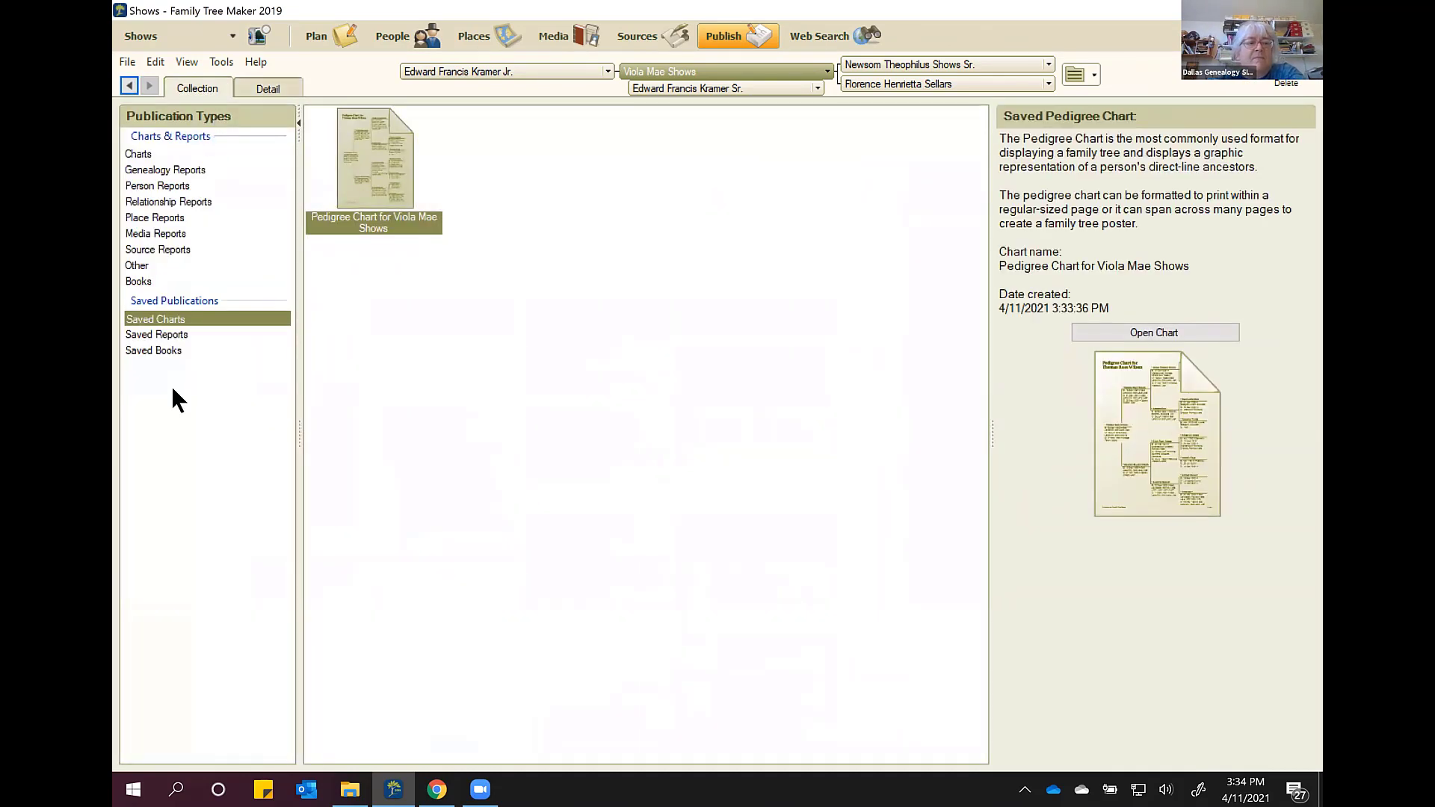
# Step: Create a new Genealogy Book from the Books list and save it as 'Shows Family'
pyautogui.click(166, 351)
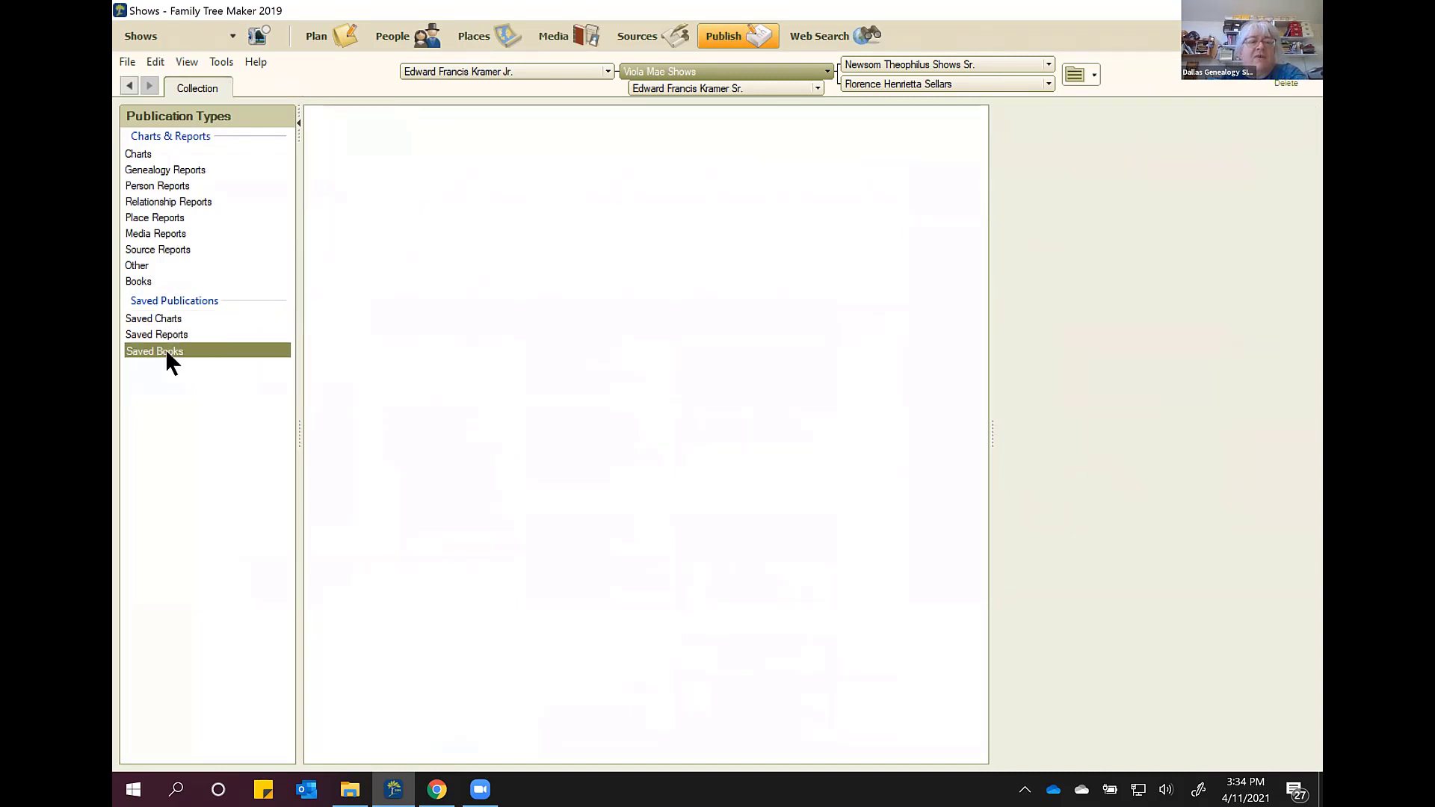
pyautogui.click(151, 276)
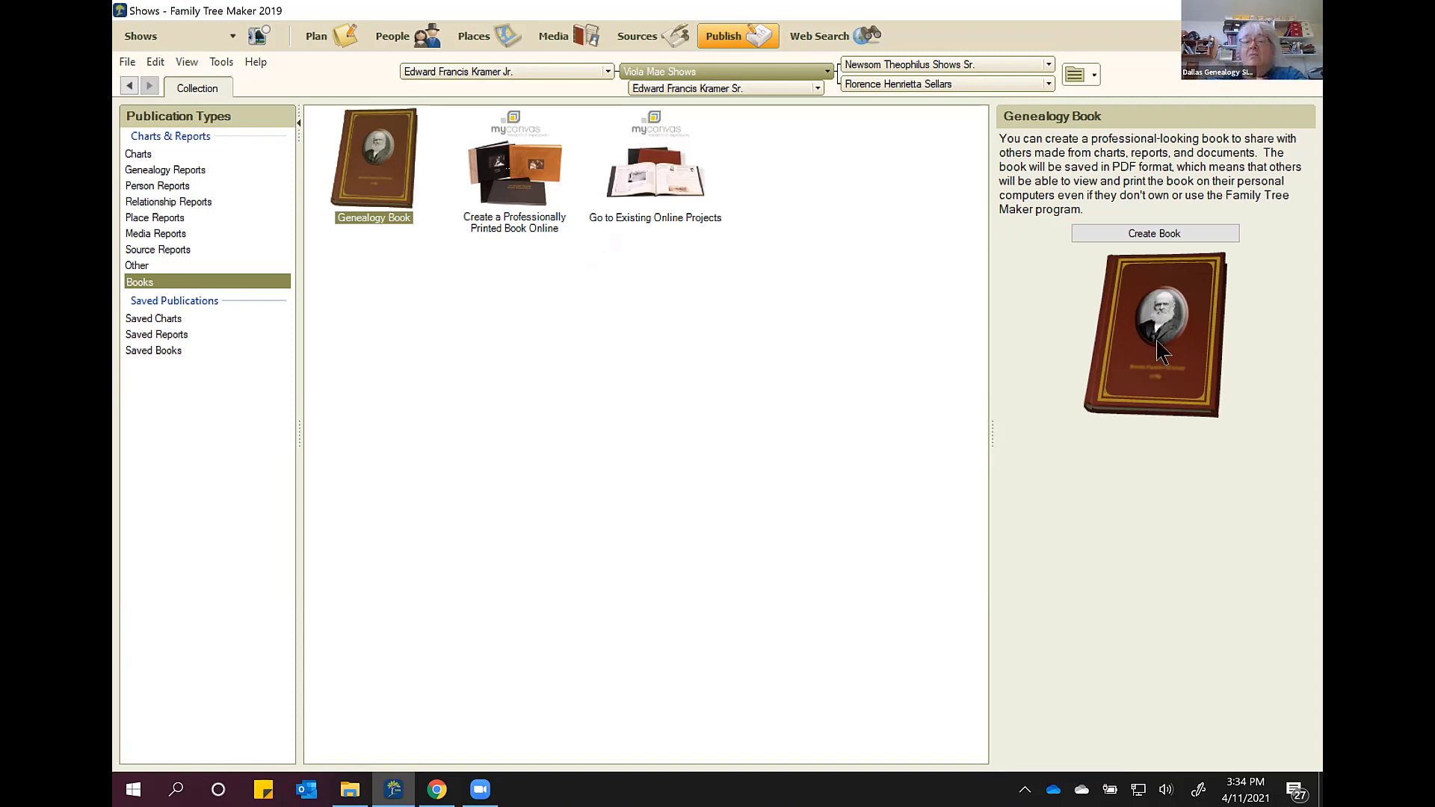
pyautogui.click(1139, 232)
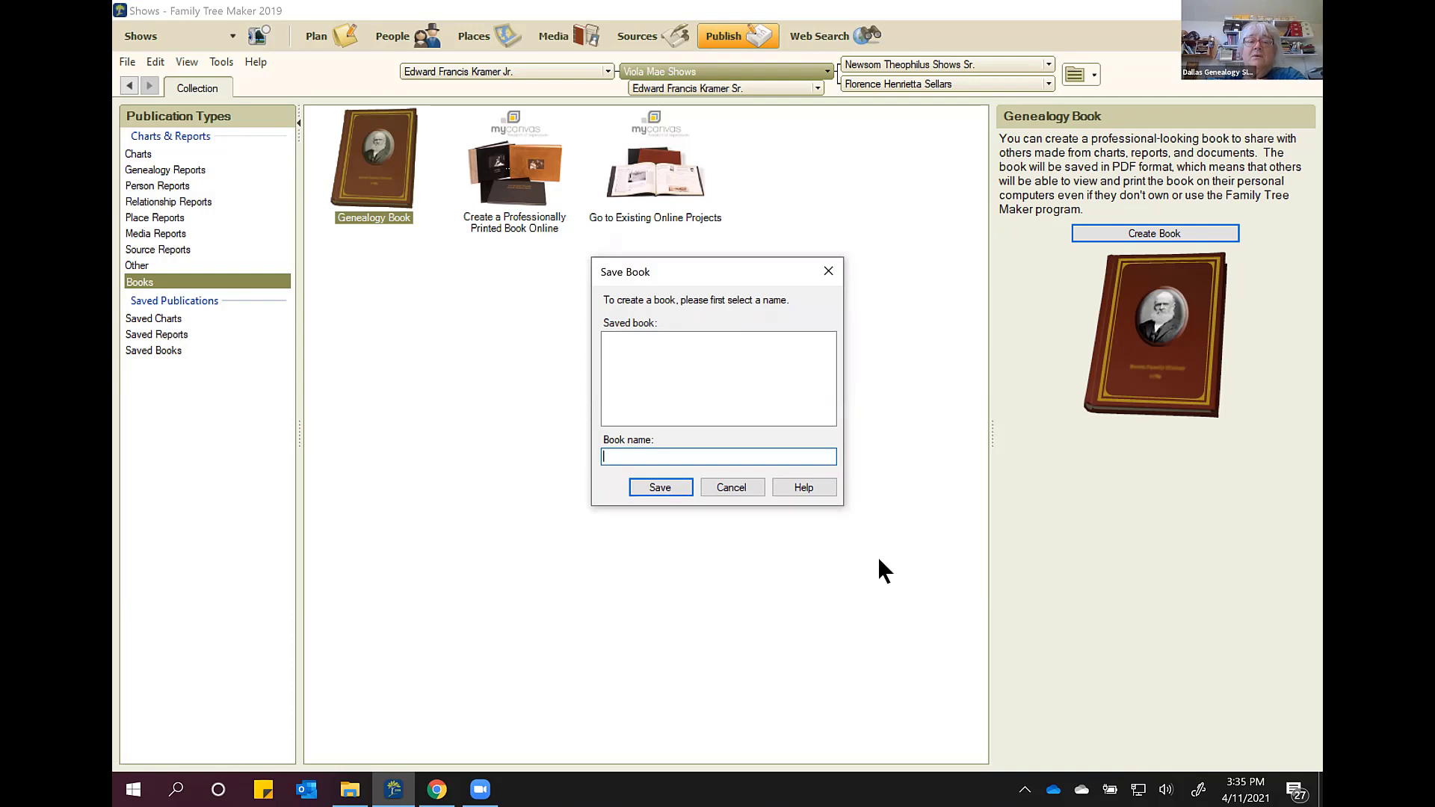
pyautogui.click(643, 342)
pyautogui.click(706, 457)
pyautogui.write('shows family')
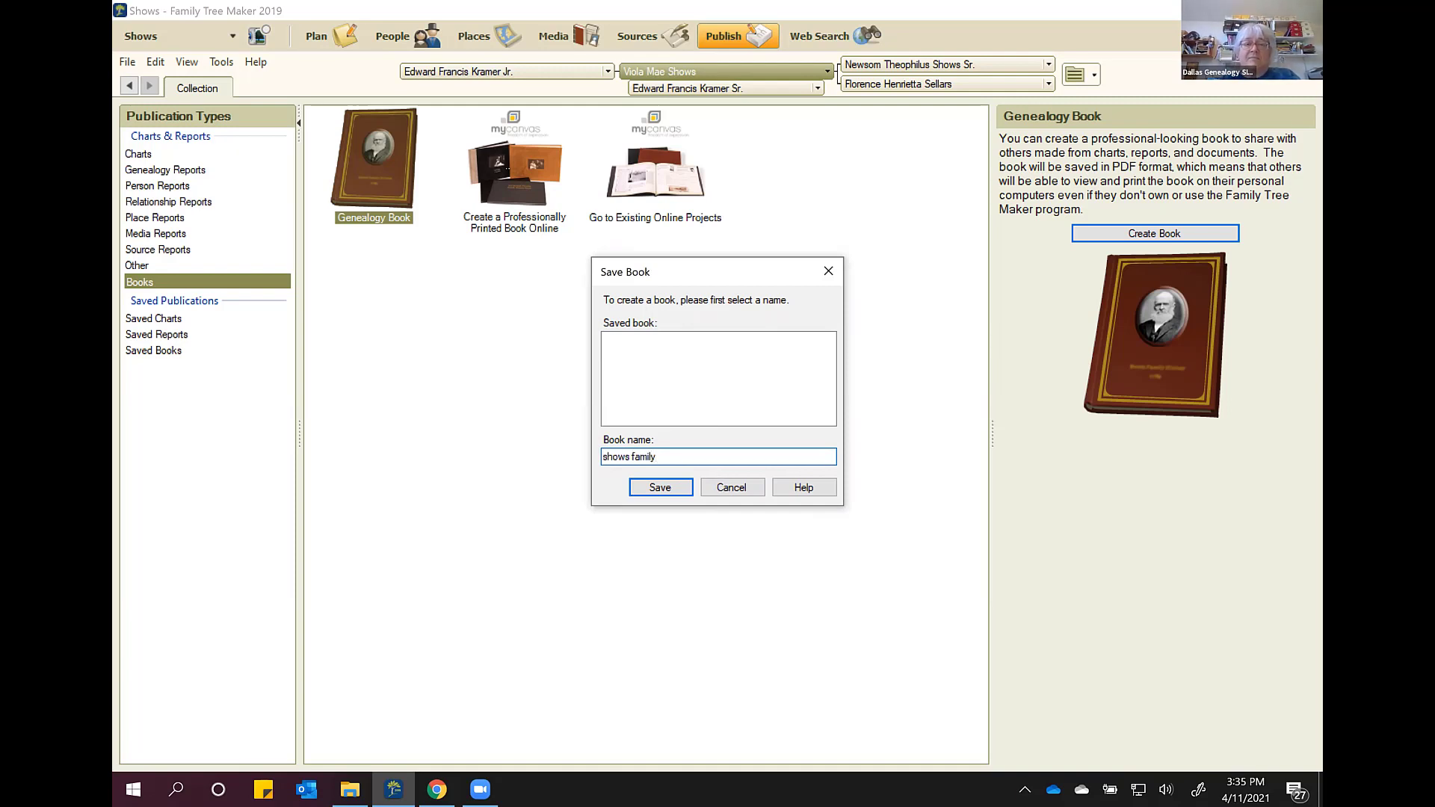
pyautogui.moveTo(697, 458); pyautogui.dragTo(159, 447)
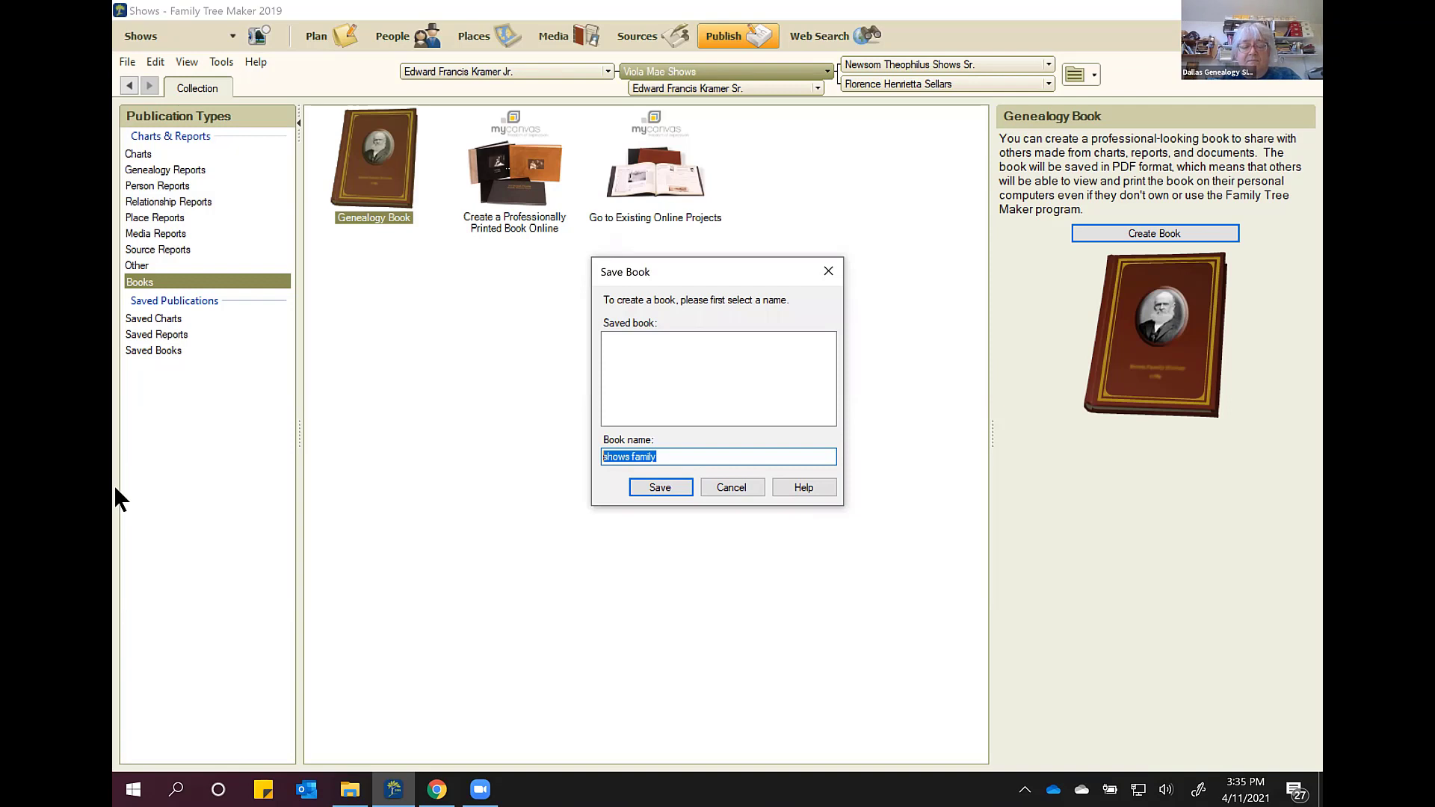
pyautogui.write('Shows Family')
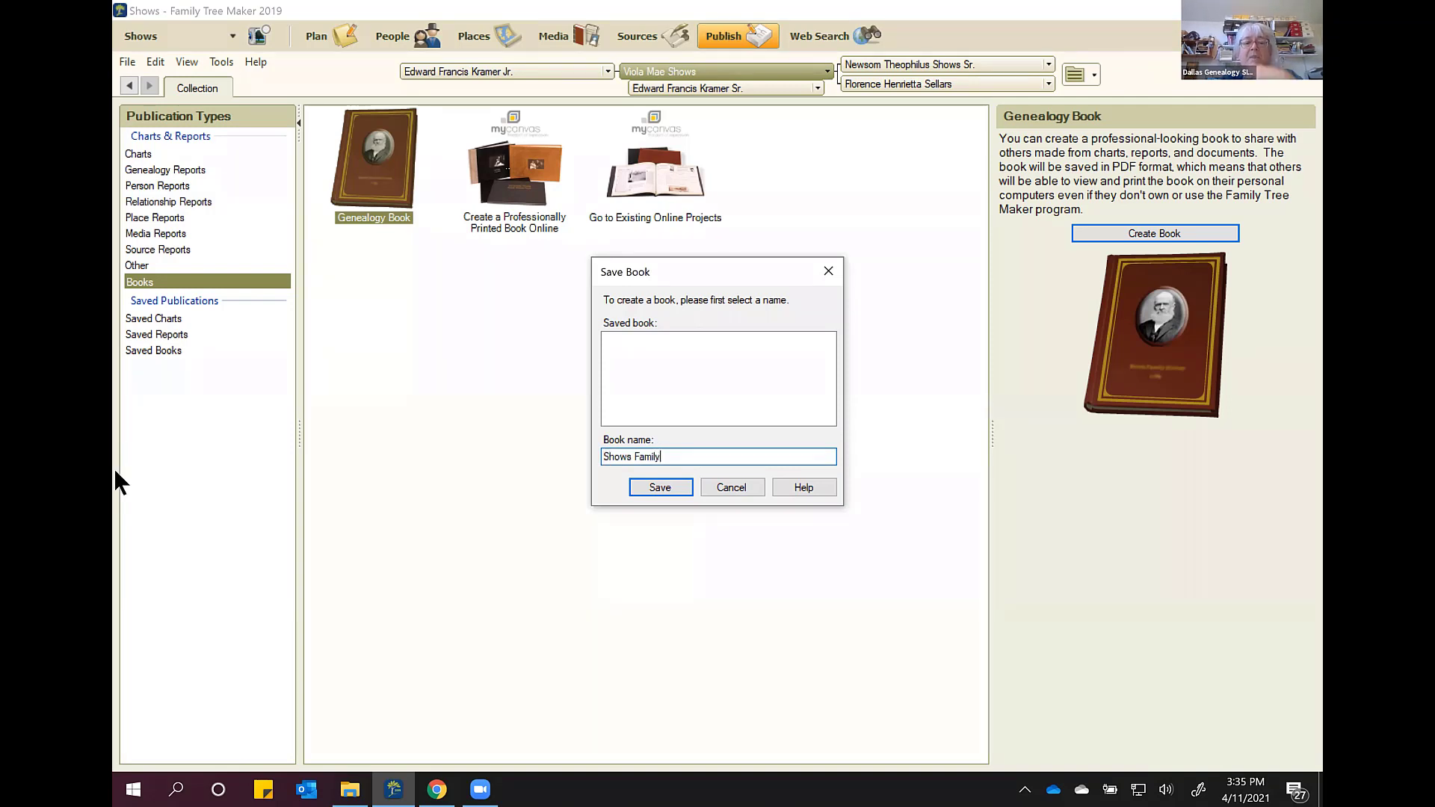
pyautogui.click(657, 487)
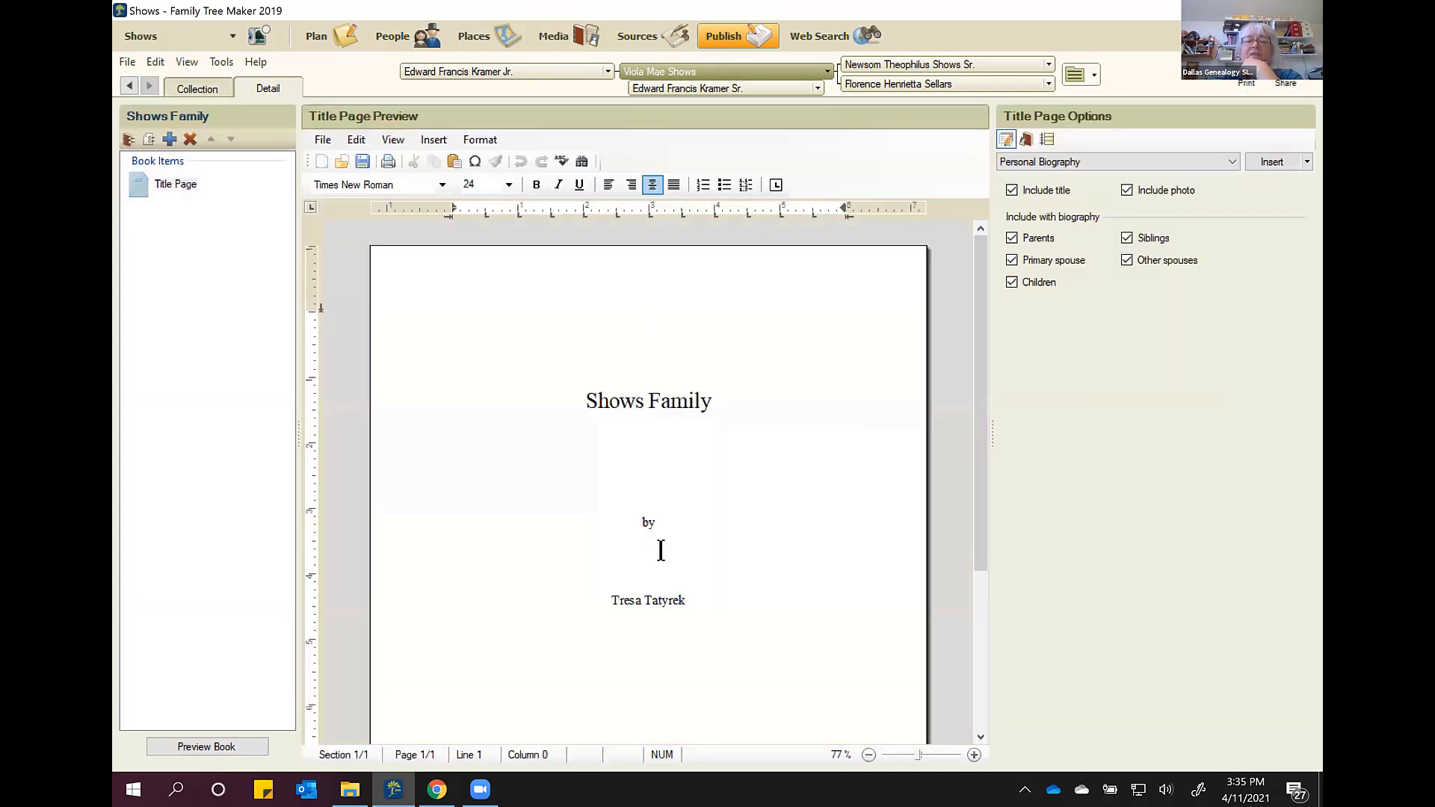
# Step: Select all the title page text and change its font to Tahoma
pyautogui.scroll(-3, 661, 551)
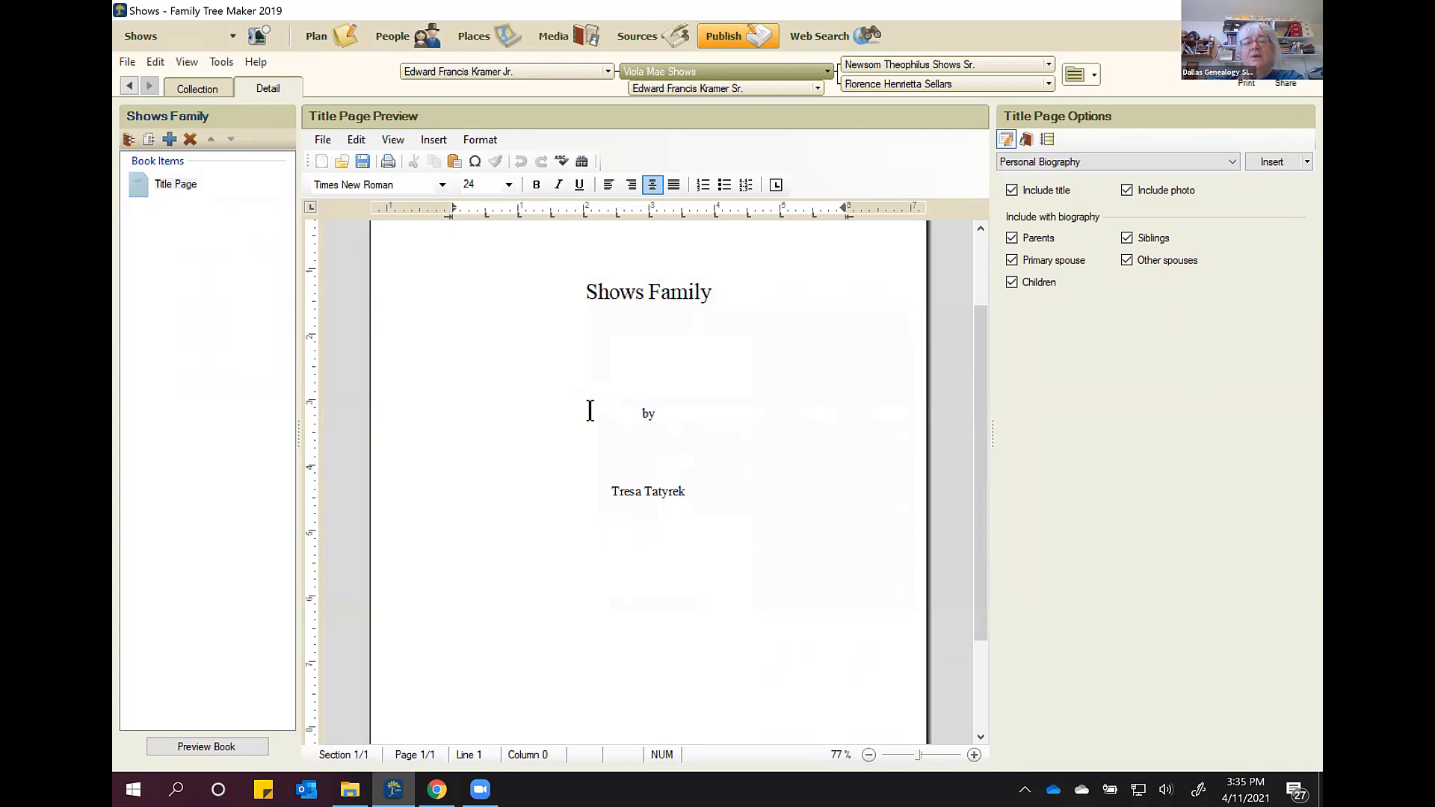
pyautogui.scroll(-4, 542, 429)
pyautogui.scroll(7, 535, 422)
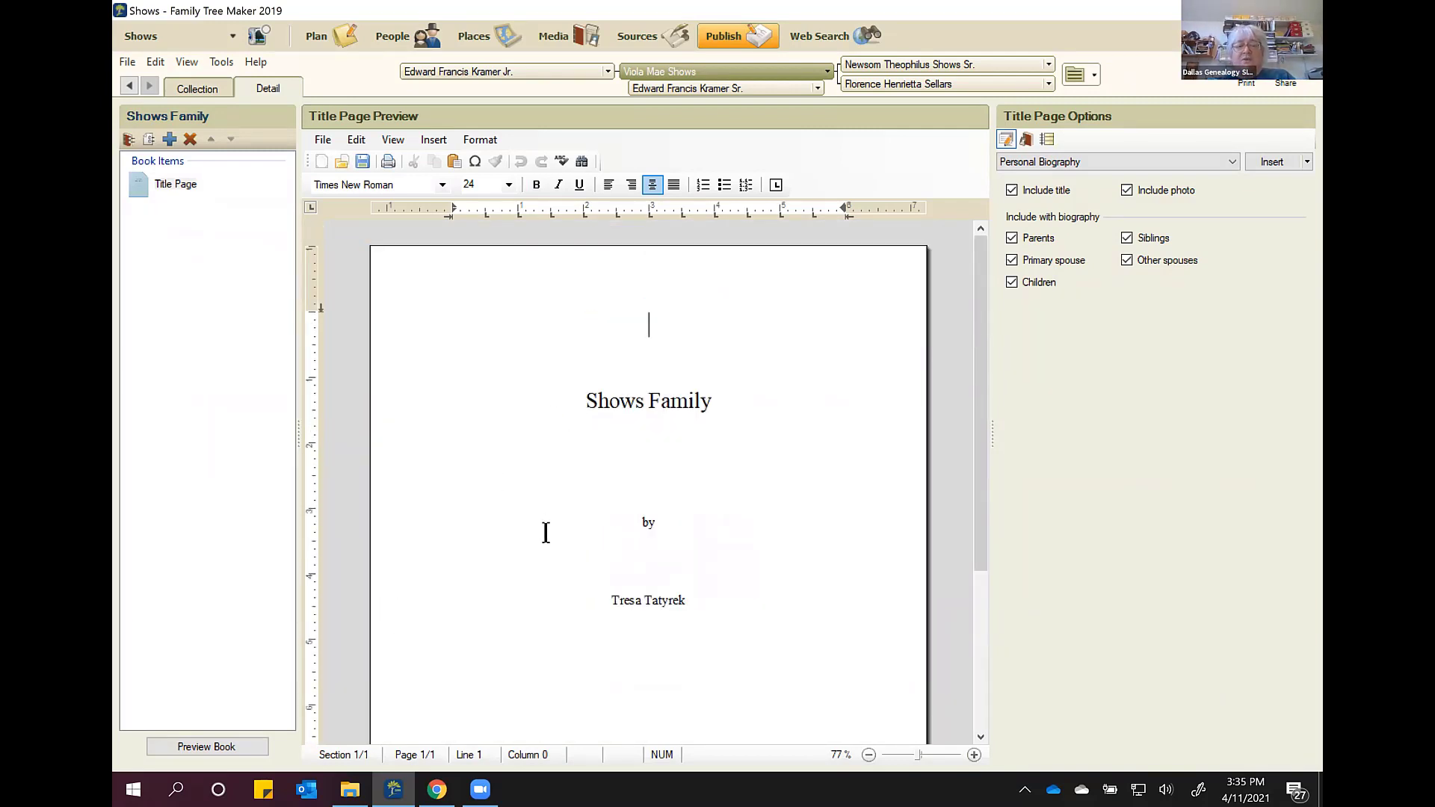
pyautogui.hotkey('ctrl', 'a')
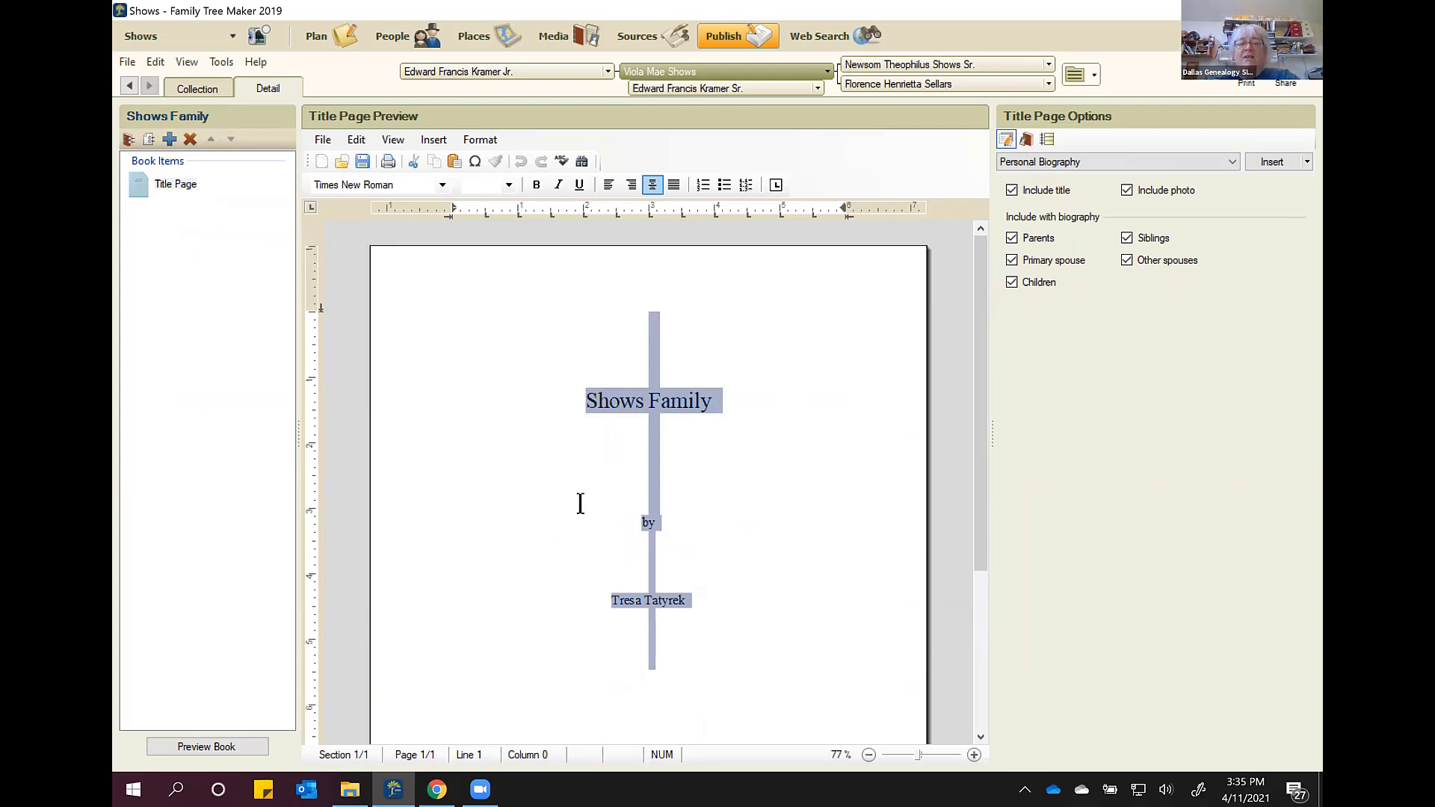
pyautogui.click(443, 185)
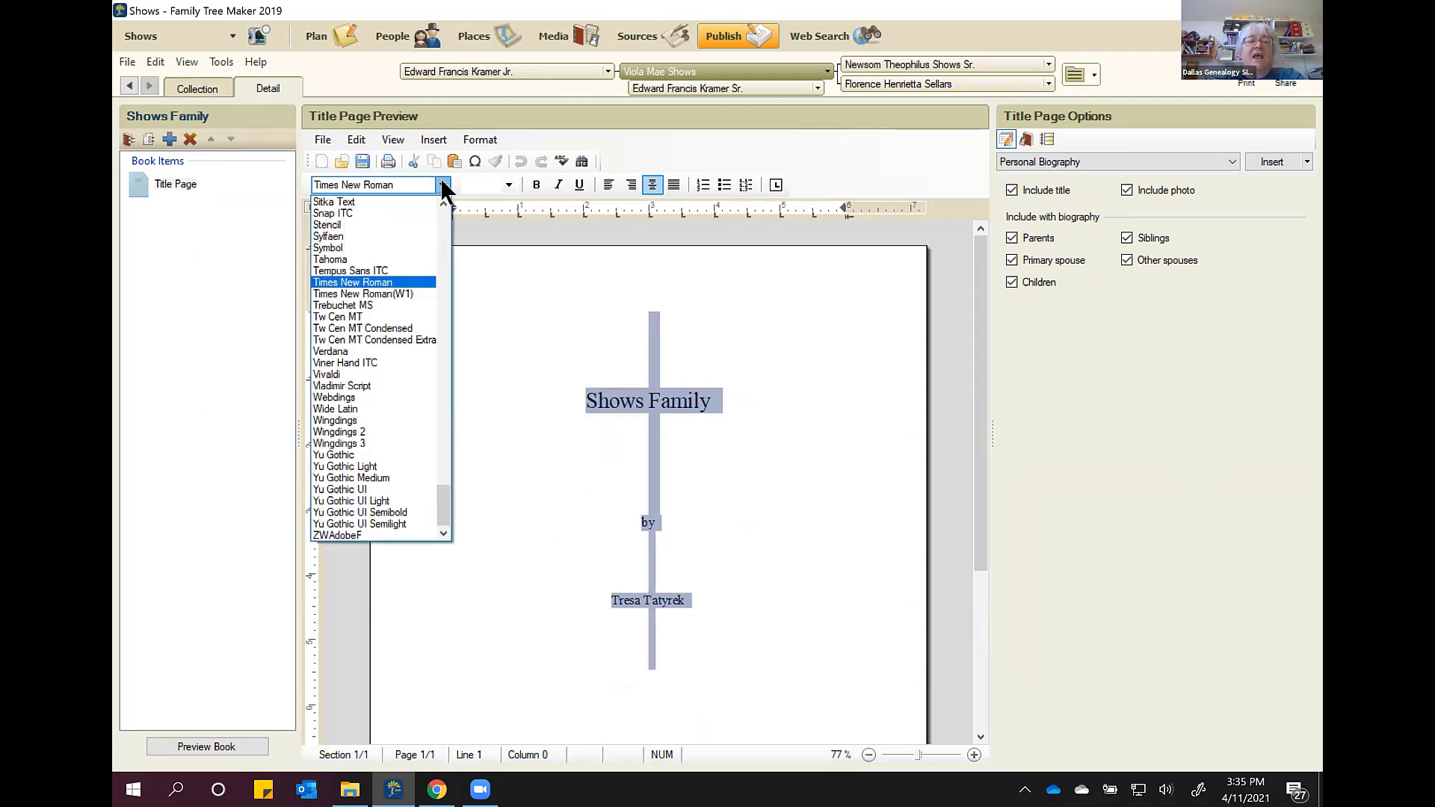
pyautogui.click(366, 261)
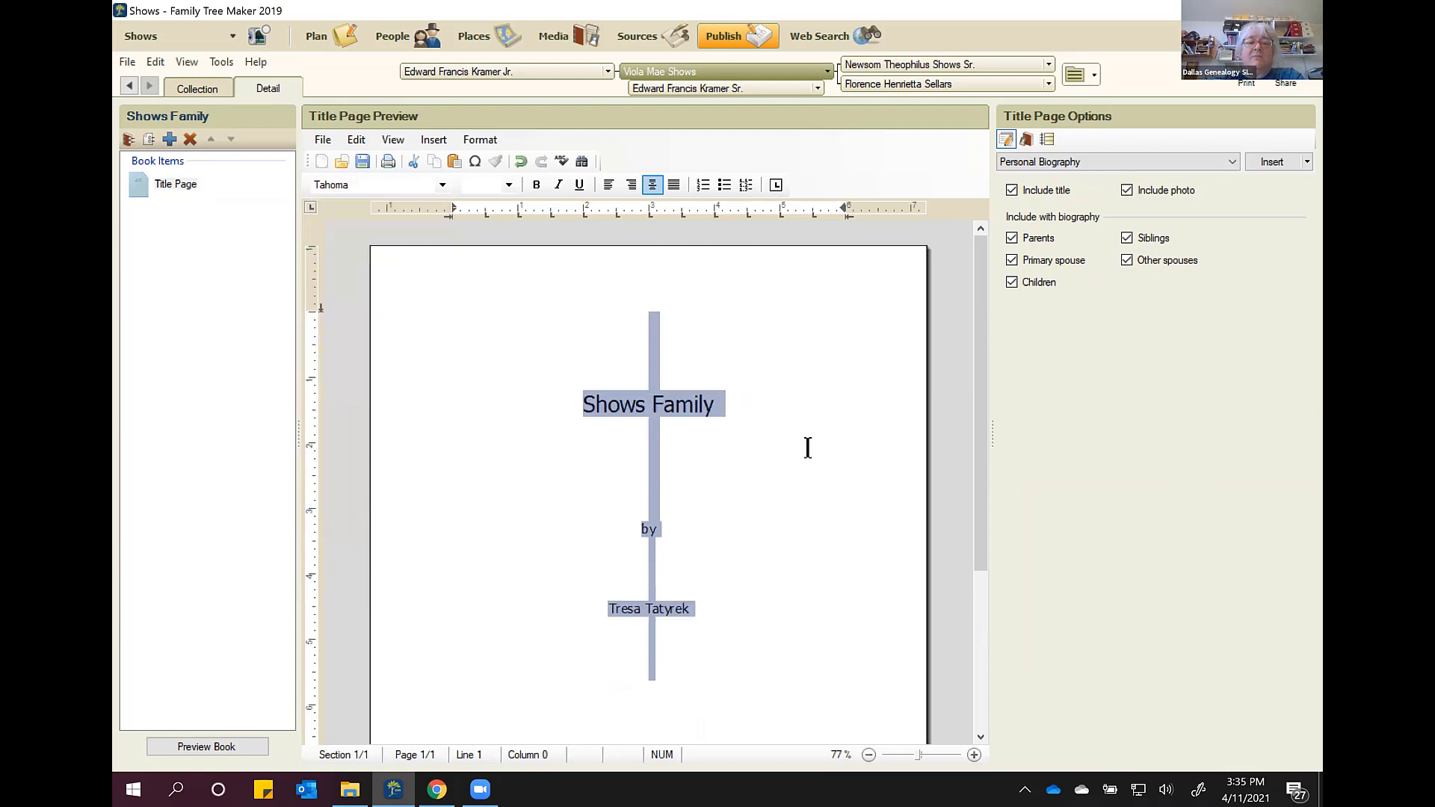
# Step: Insert 'Compiled' before 'by' so the line reads 'Compiled by'
pyautogui.click(859, 604)
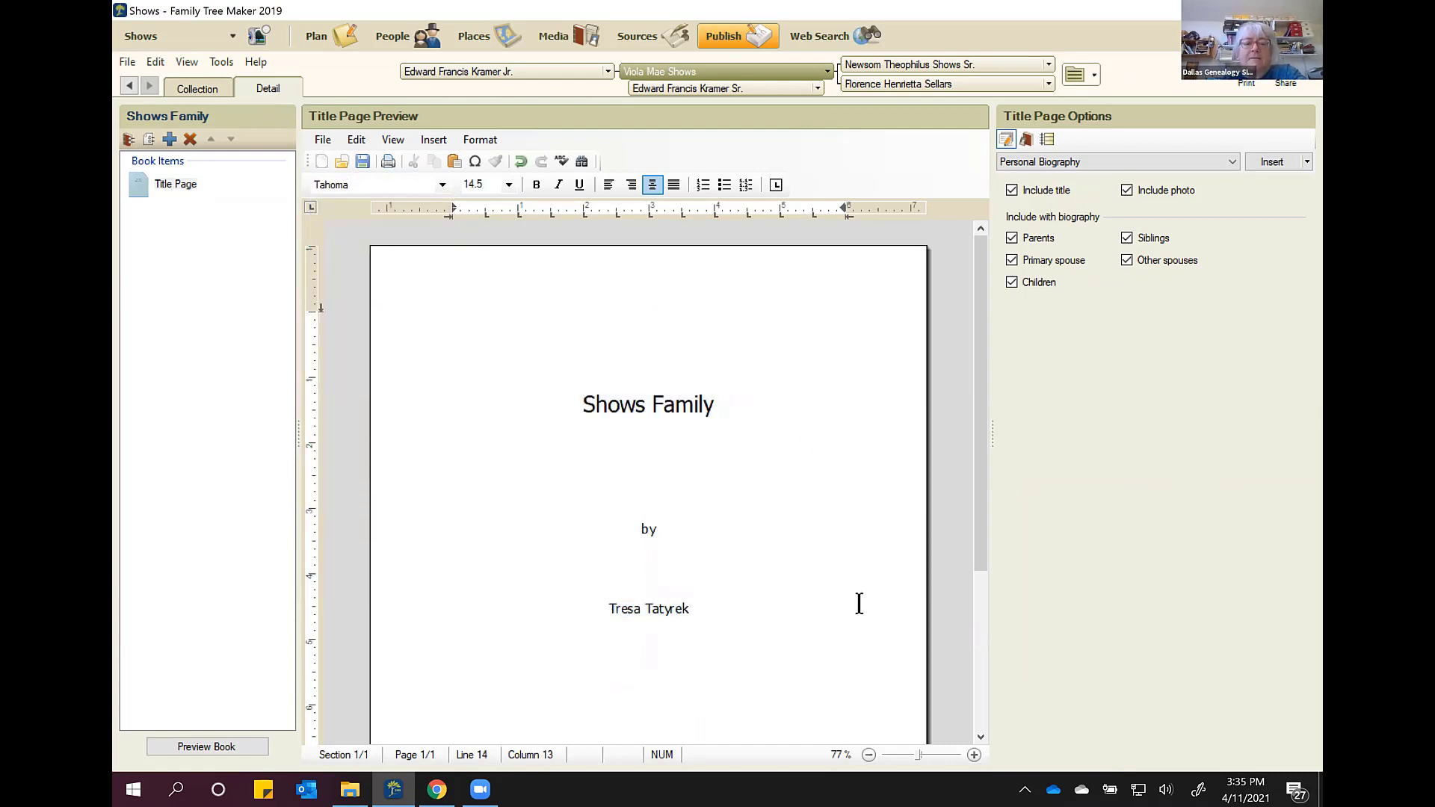
pyautogui.click(618, 533)
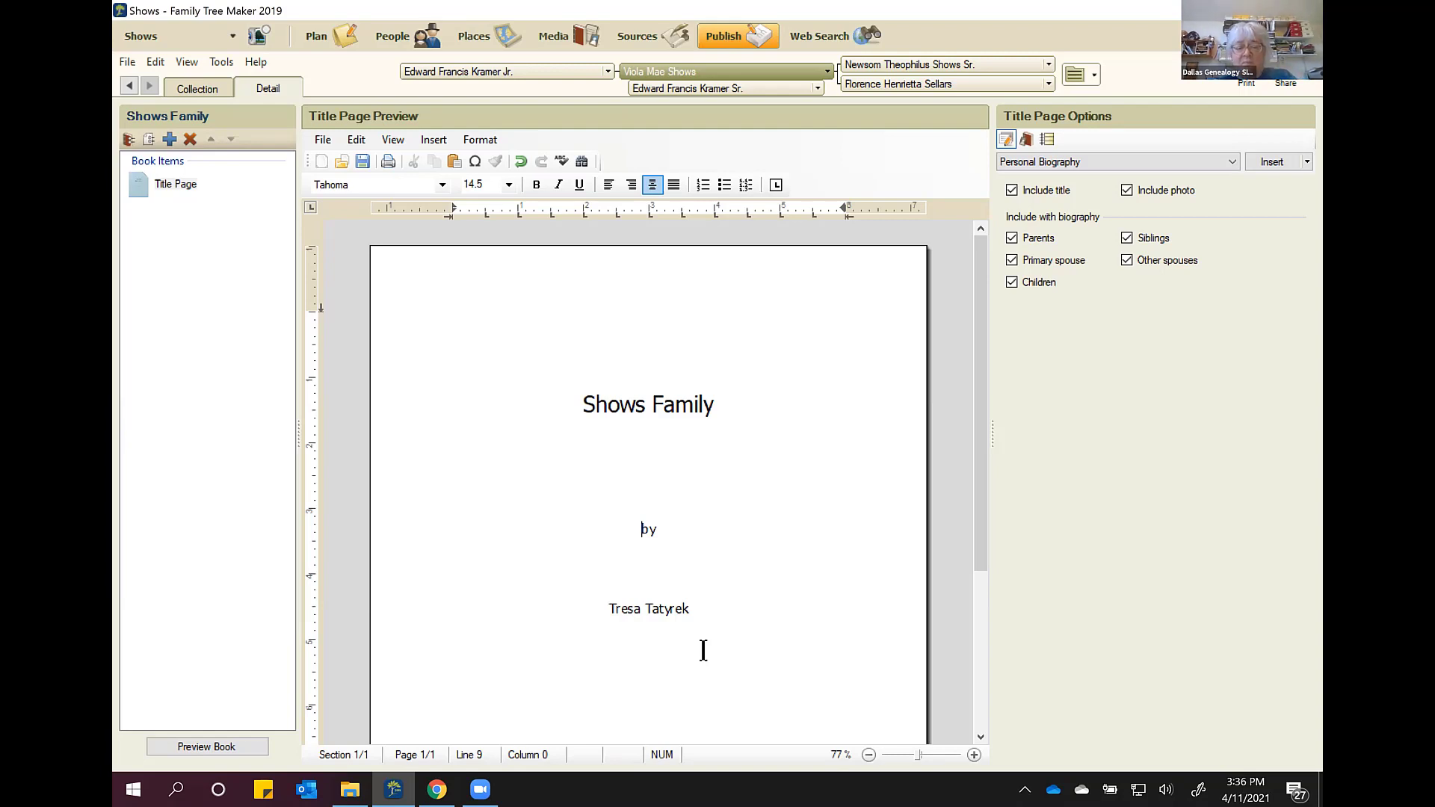
pyautogui.write('Compiled')
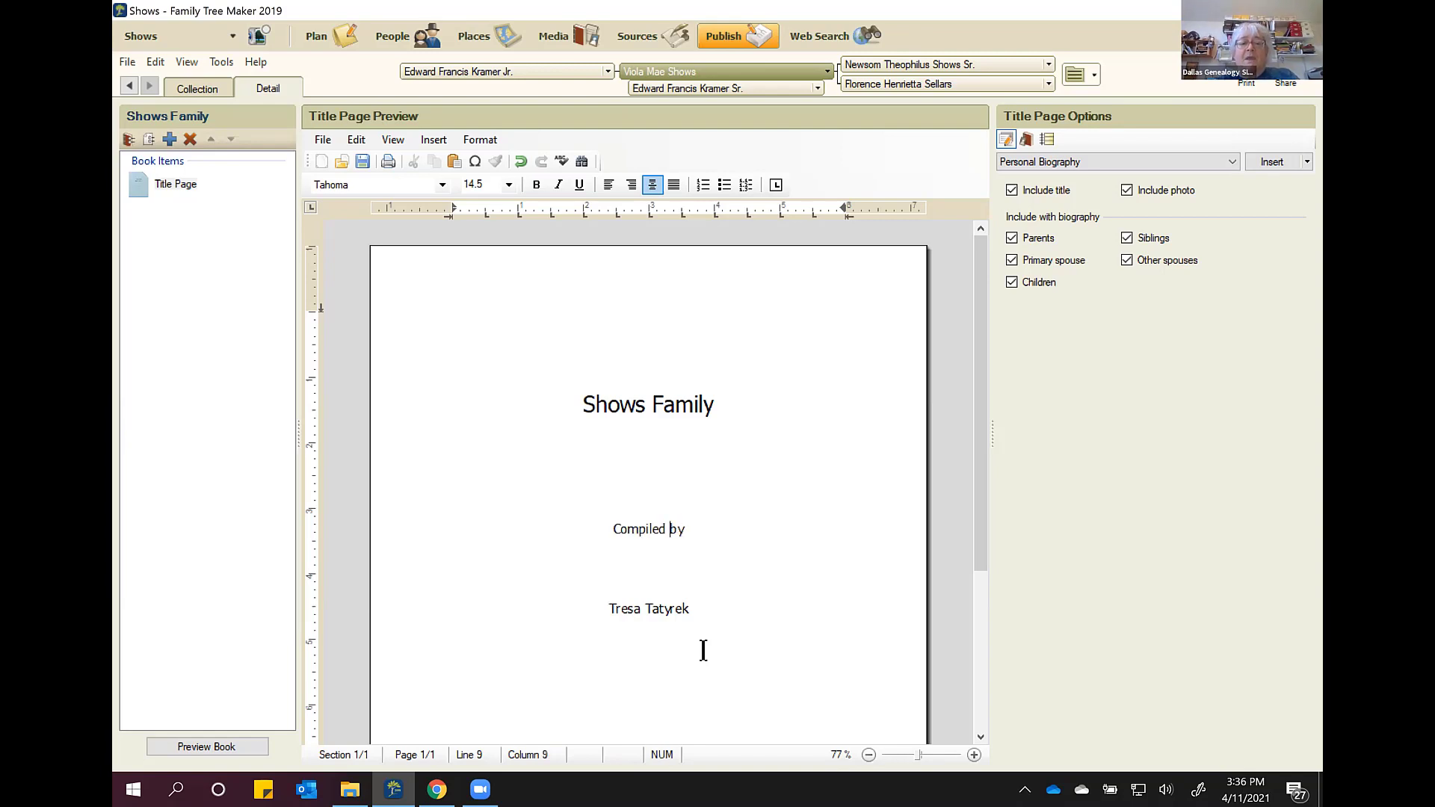
pyautogui.scroll(-3, 710, 643)
pyautogui.scroll(3, 695, 645)
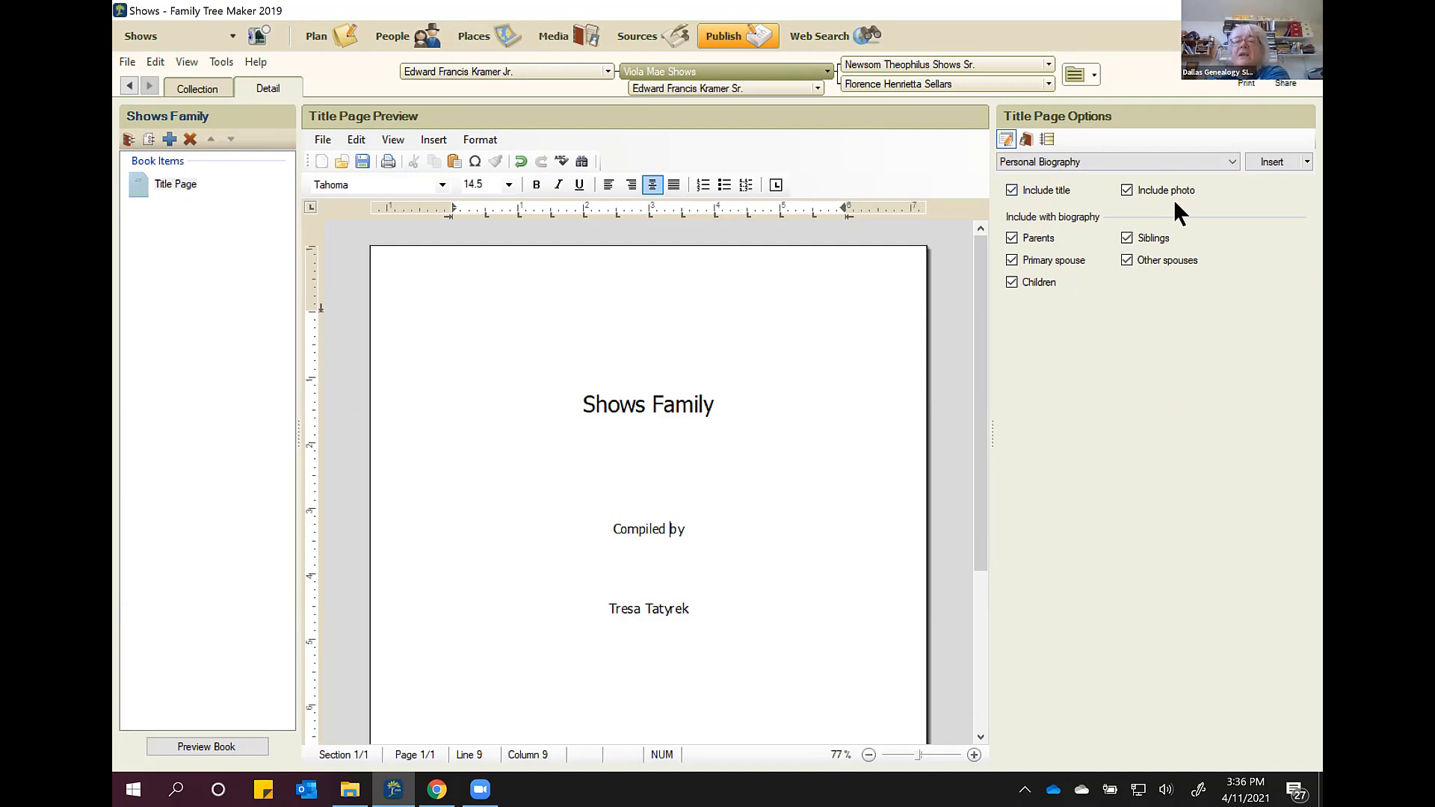
# Step: Switch the Title Page Options panel to the family media gallery
pyautogui.click(1231, 161)
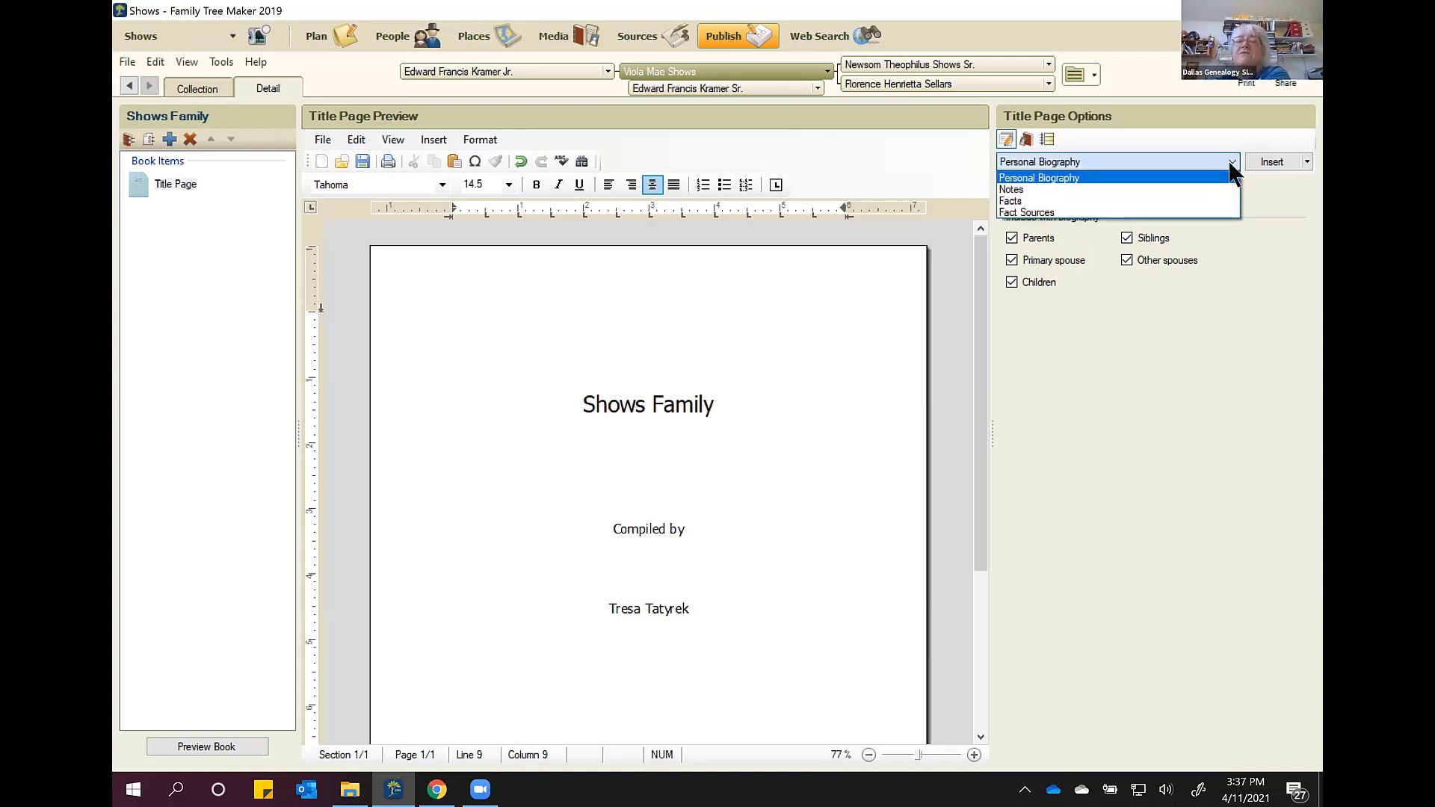
pyautogui.click(1229, 161)
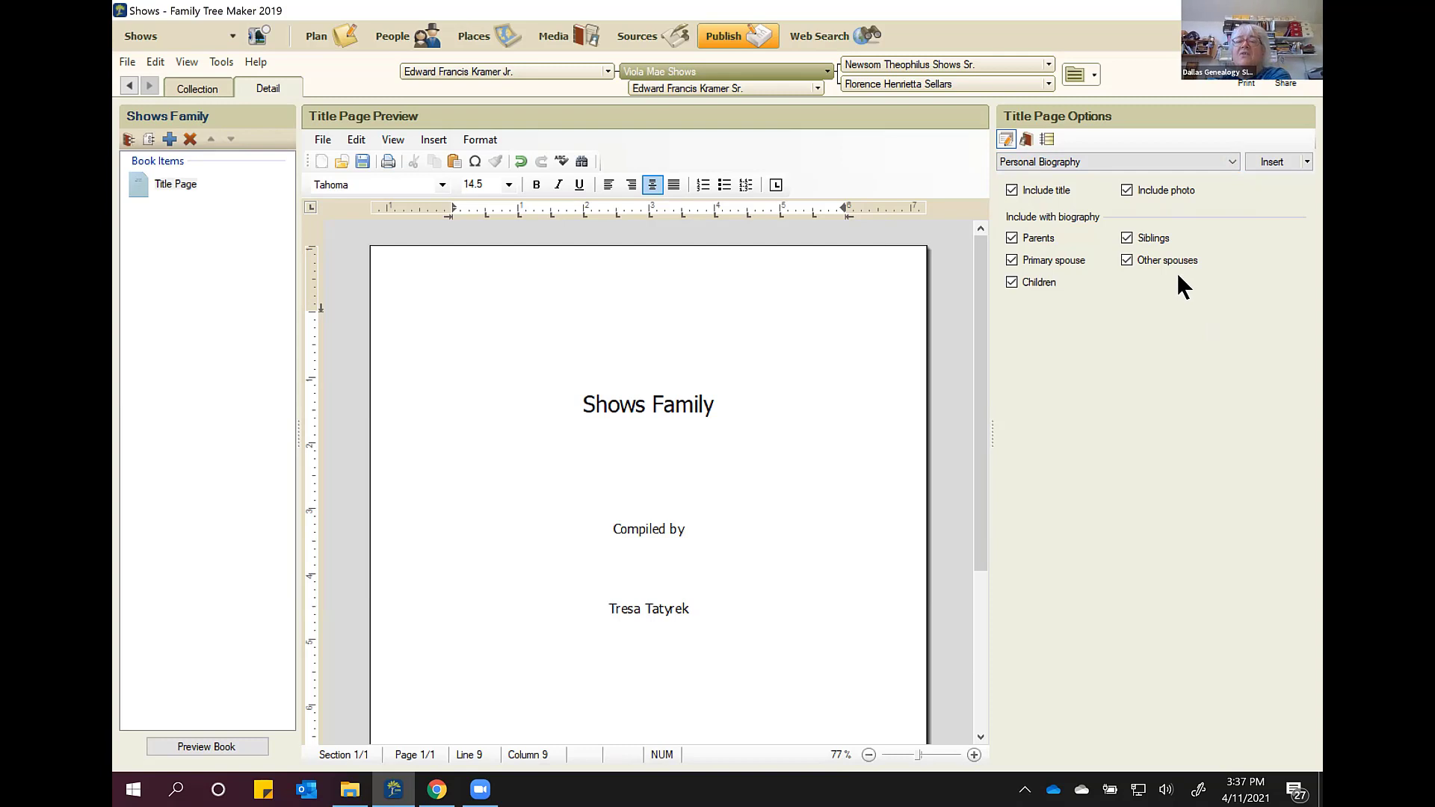
pyautogui.click(1026, 139)
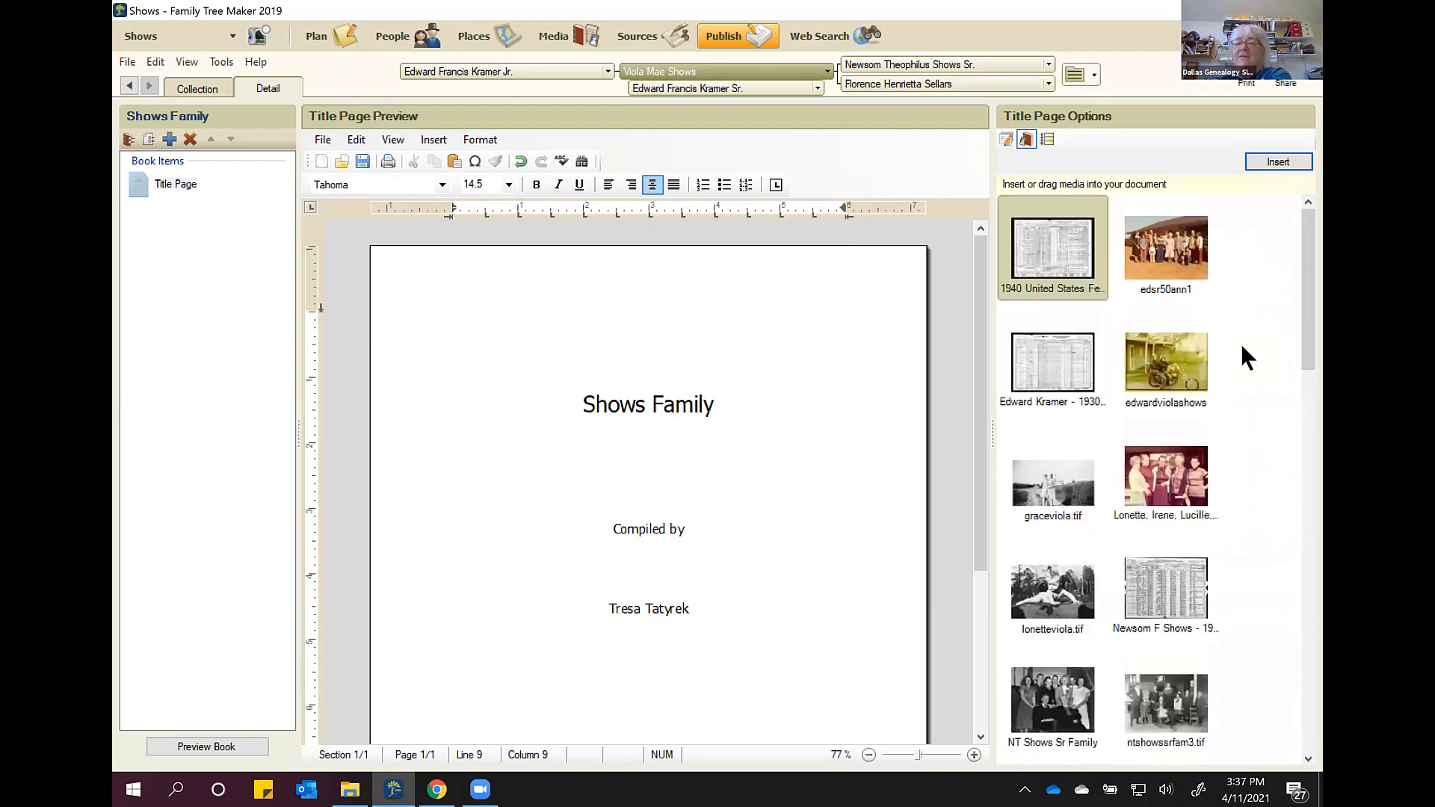
# Step: Try placing the edwardviolashows photo on the title page and dismiss the File Not Found error
pyautogui.click(1190, 374)
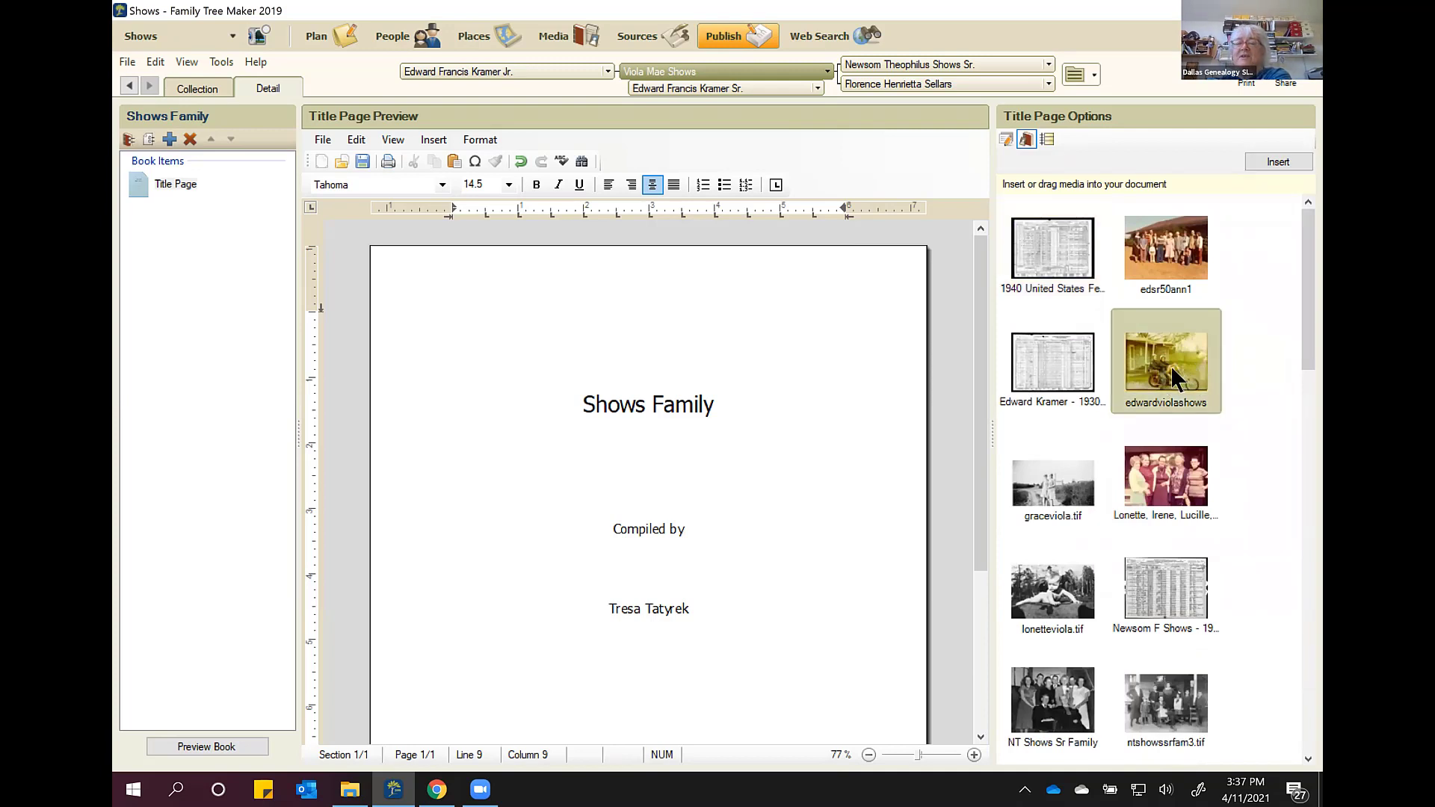
pyautogui.moveTo(1169, 358); pyautogui.dragTo(635, 679)
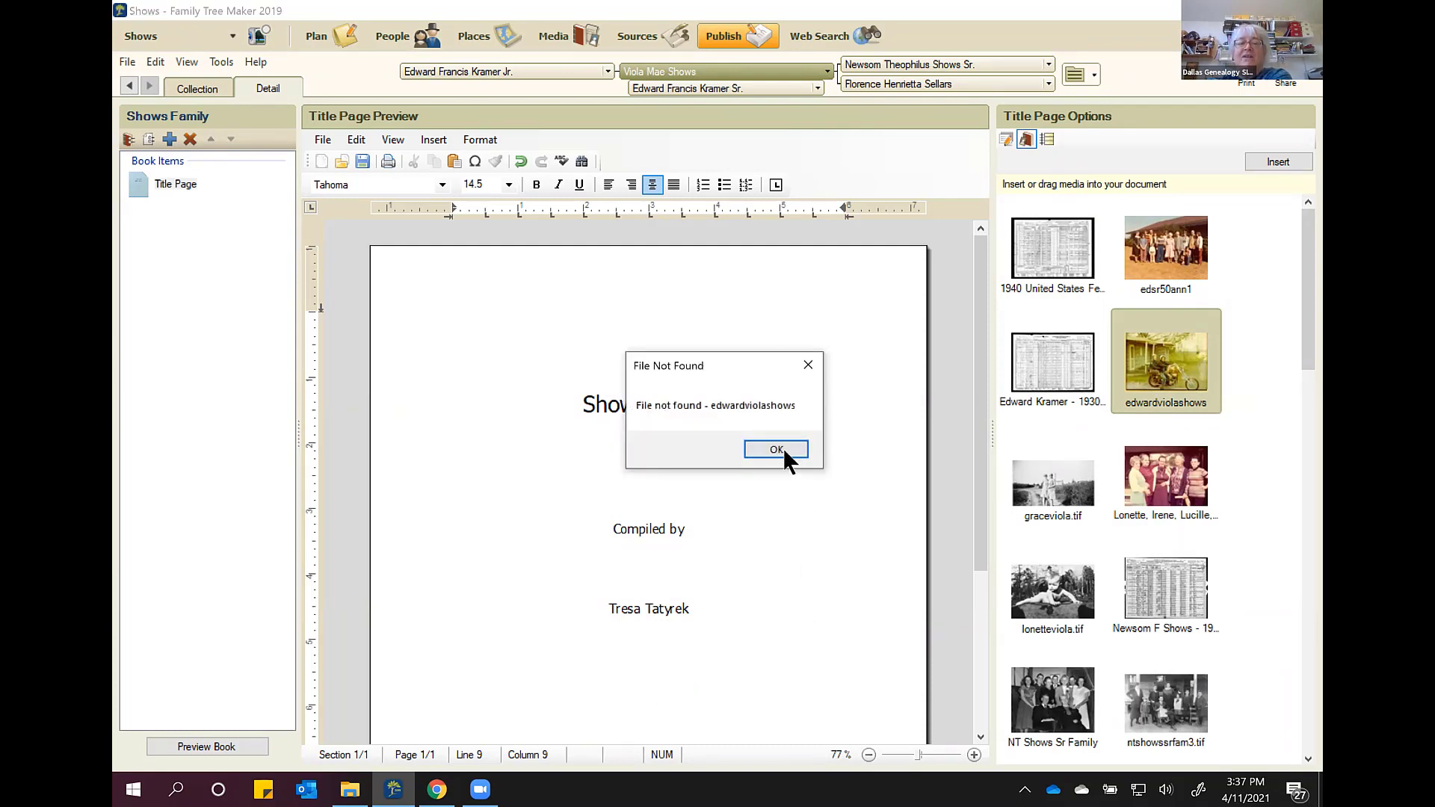
pyautogui.click(775, 449)
pyautogui.scroll(-5, 1036, 482)
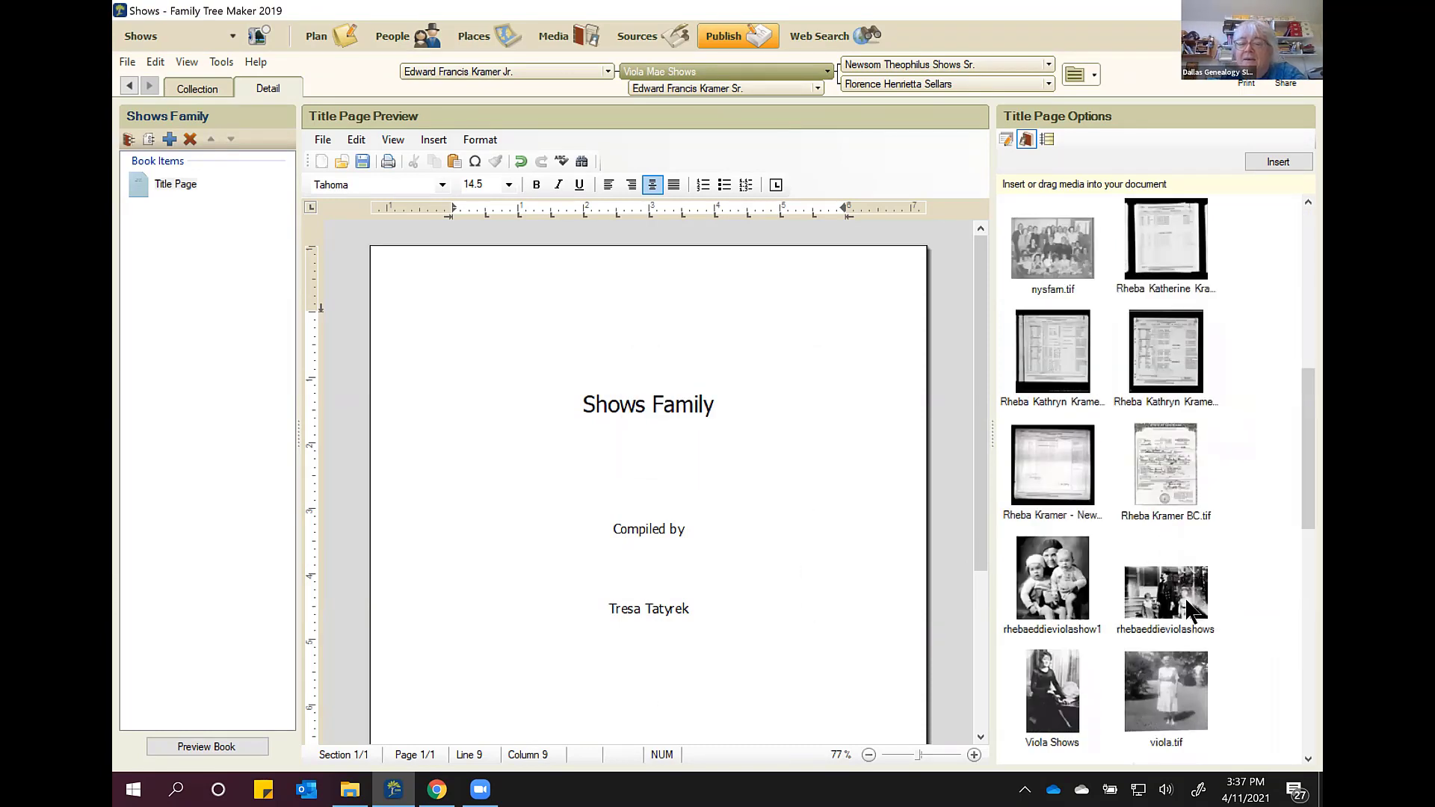
pyautogui.scroll(-5, 1213, 567)
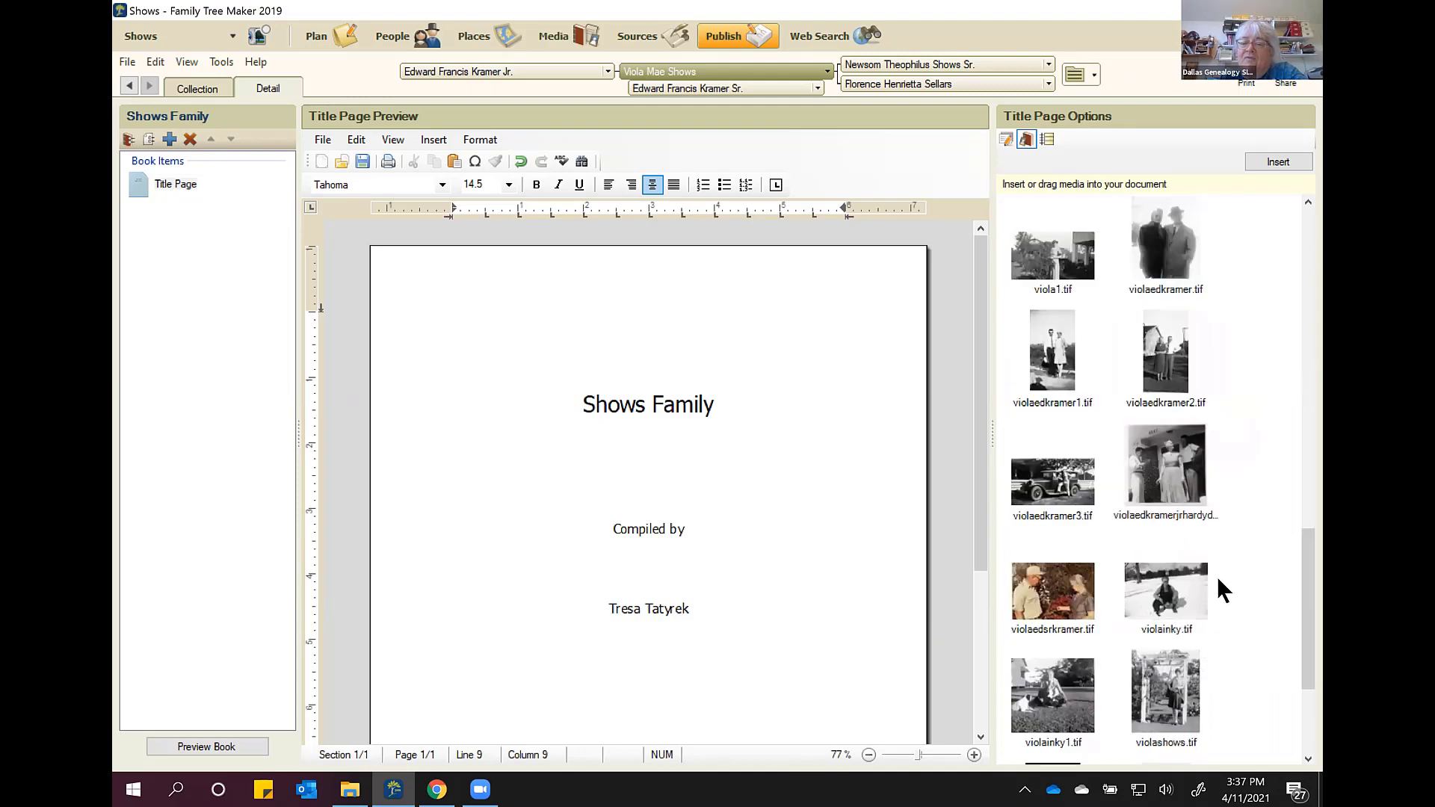
pyautogui.scroll(-3, 1216, 580)
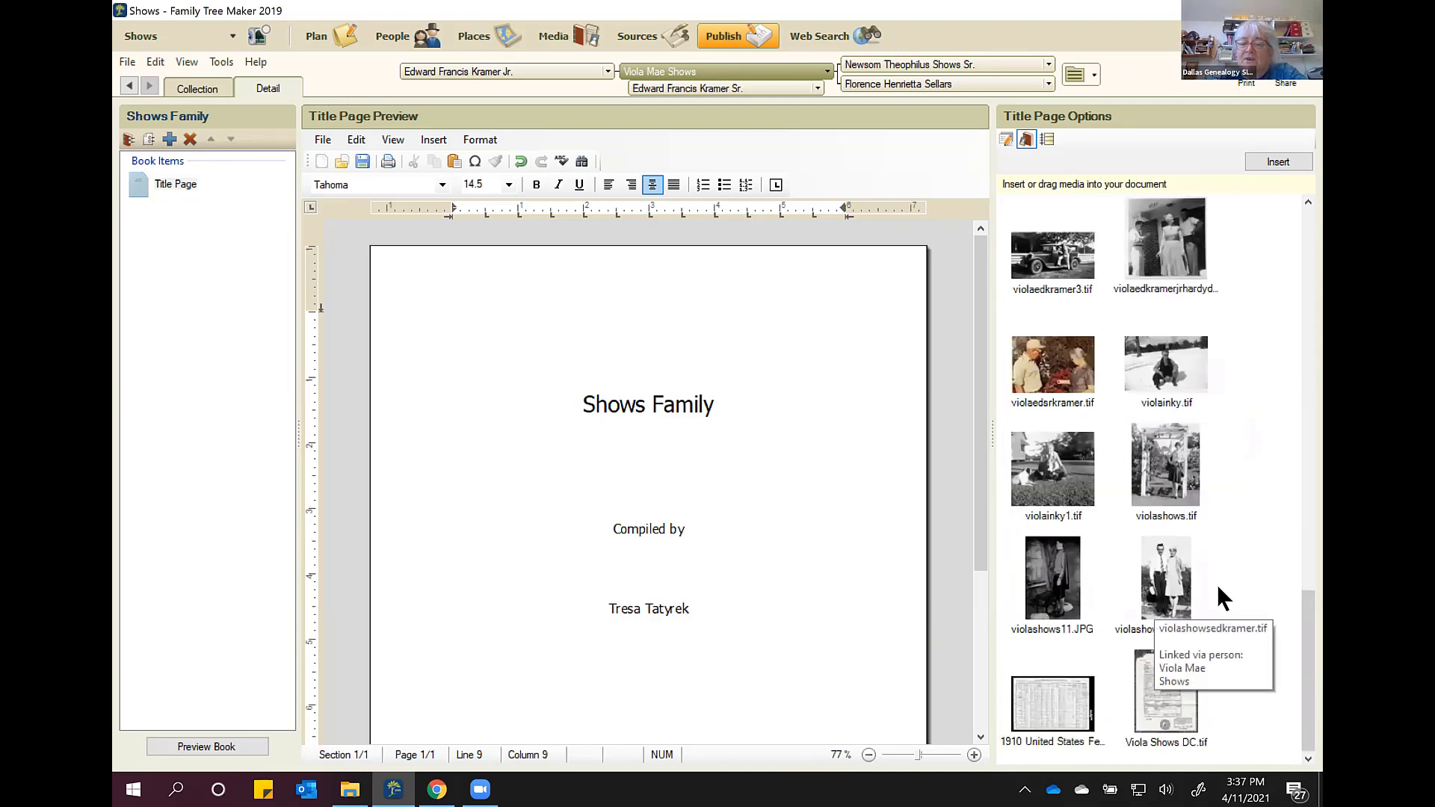
pyautogui.scroll(15, 1211, 590)
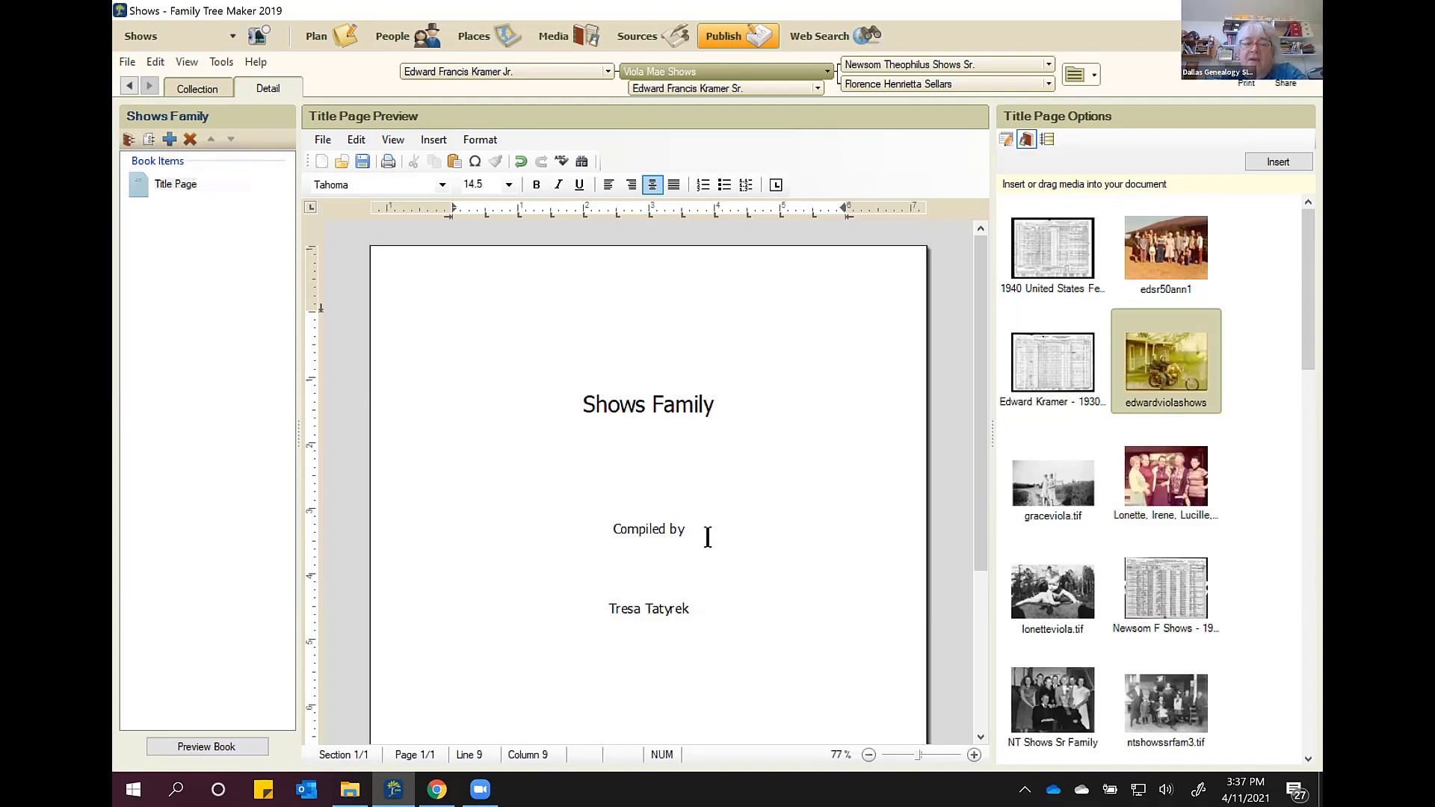
# Step: Add a Table of Contents item from the Other book item types
pyautogui.click(169, 139)
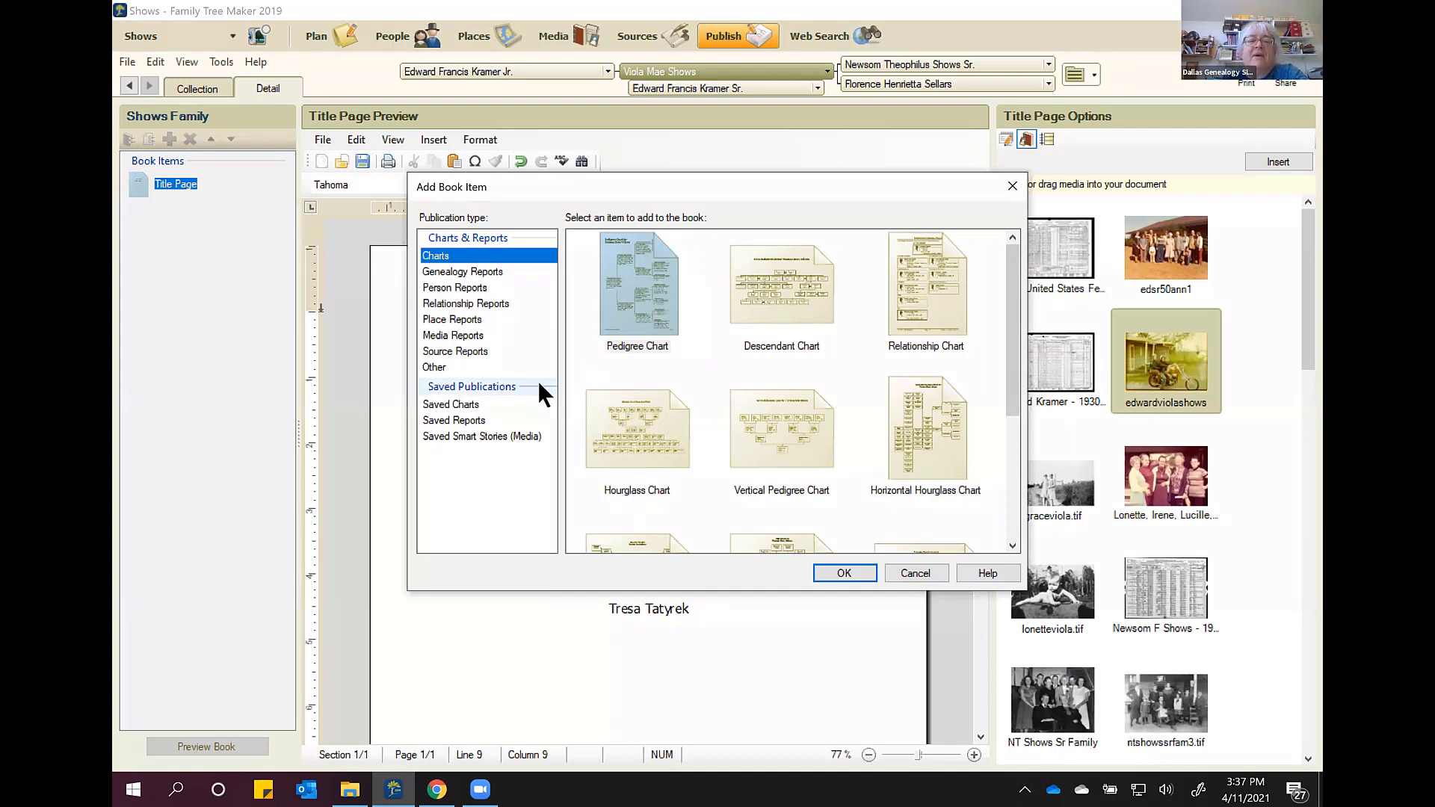
pyautogui.click(437, 369)
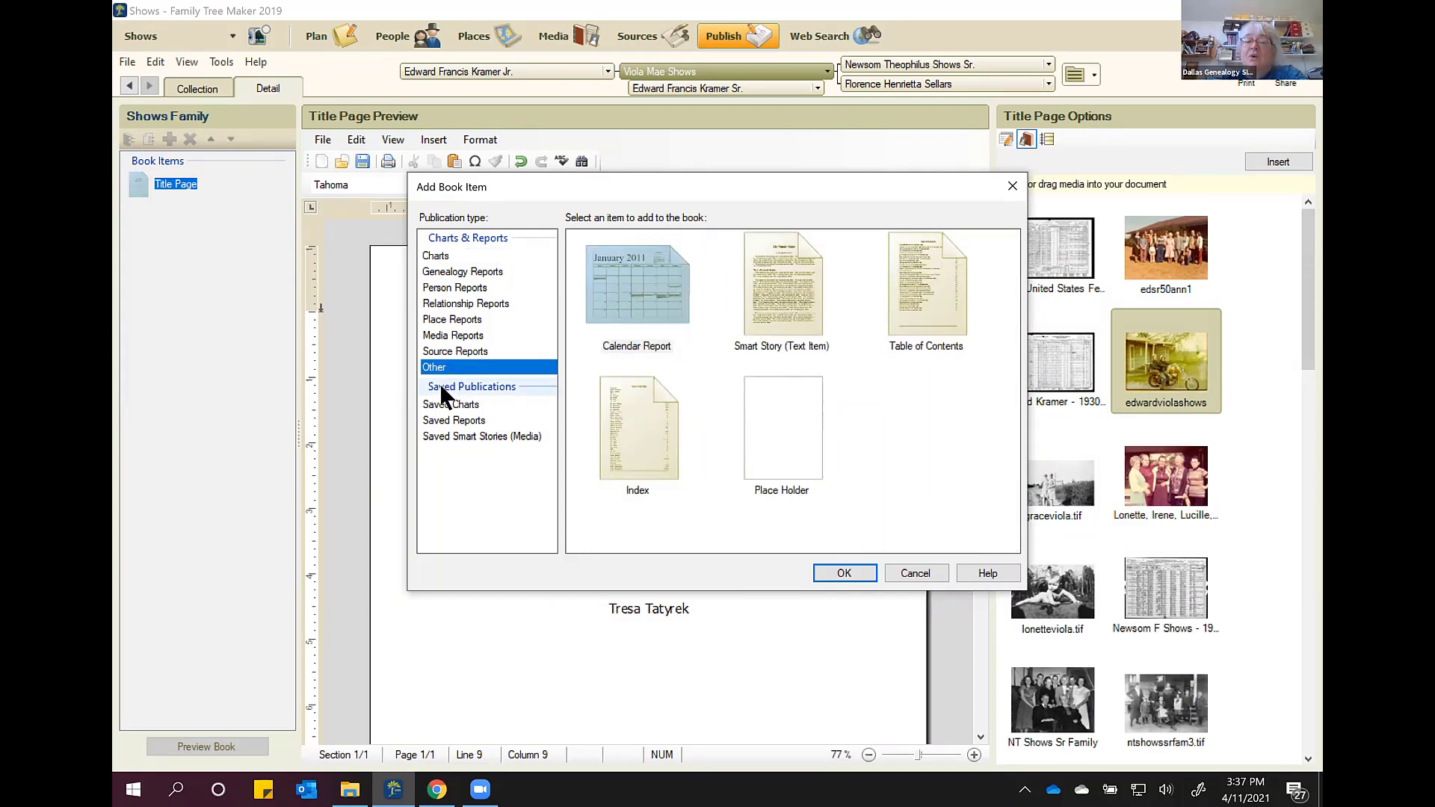
pyautogui.click(930, 293)
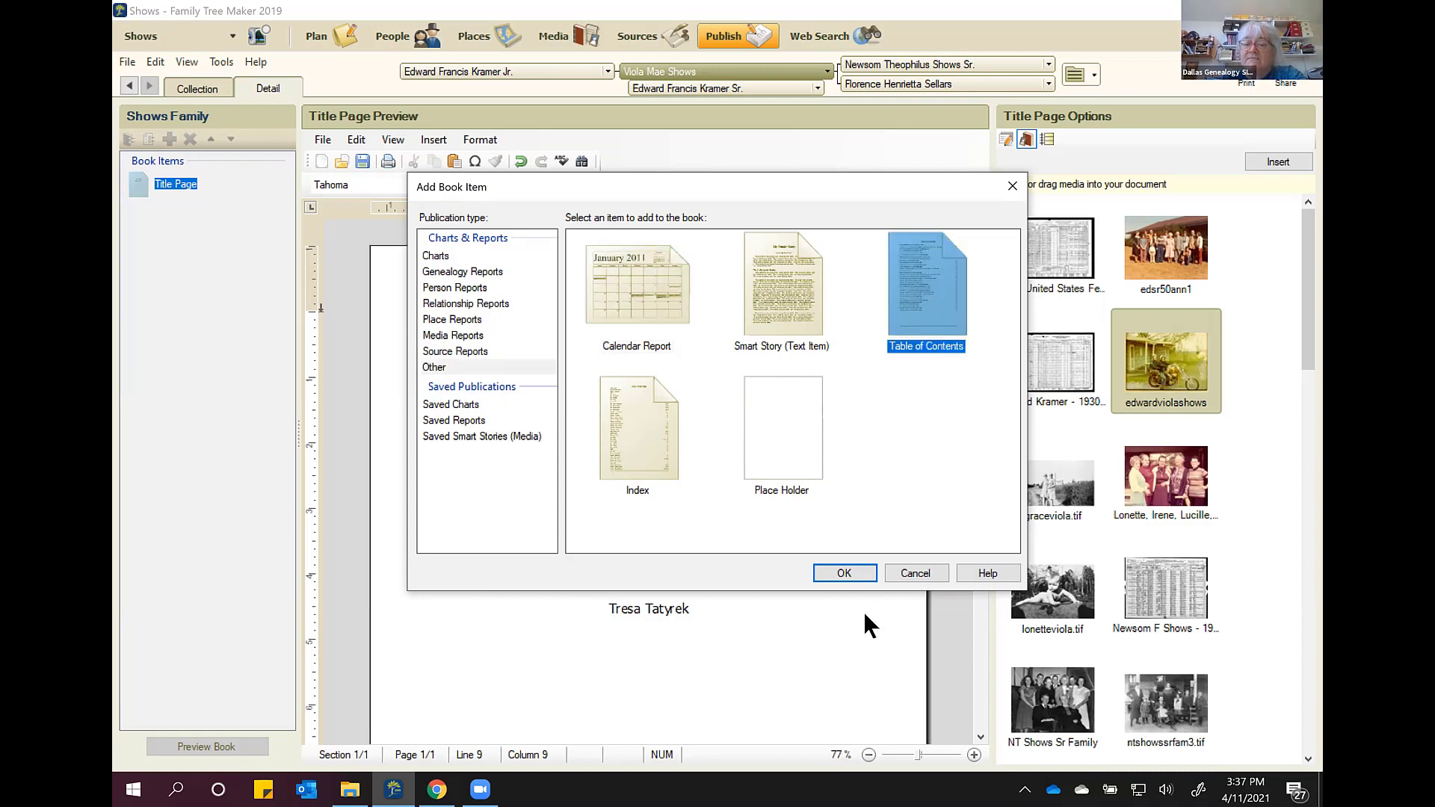
pyautogui.click(850, 570)
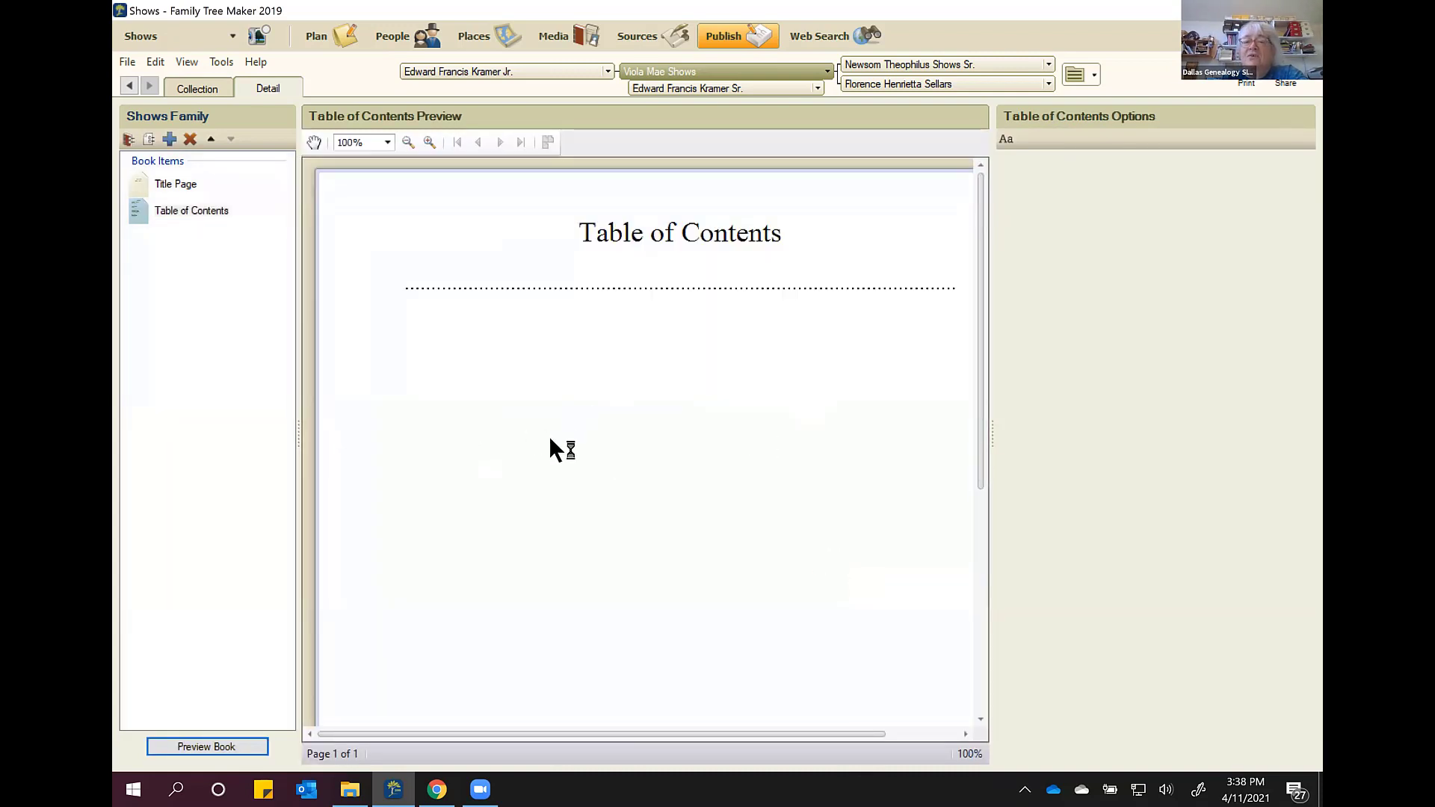
# Step: Set the table of contents report title to Tahoma and the report body to Tahoma 11
pyautogui.click(1007, 136)
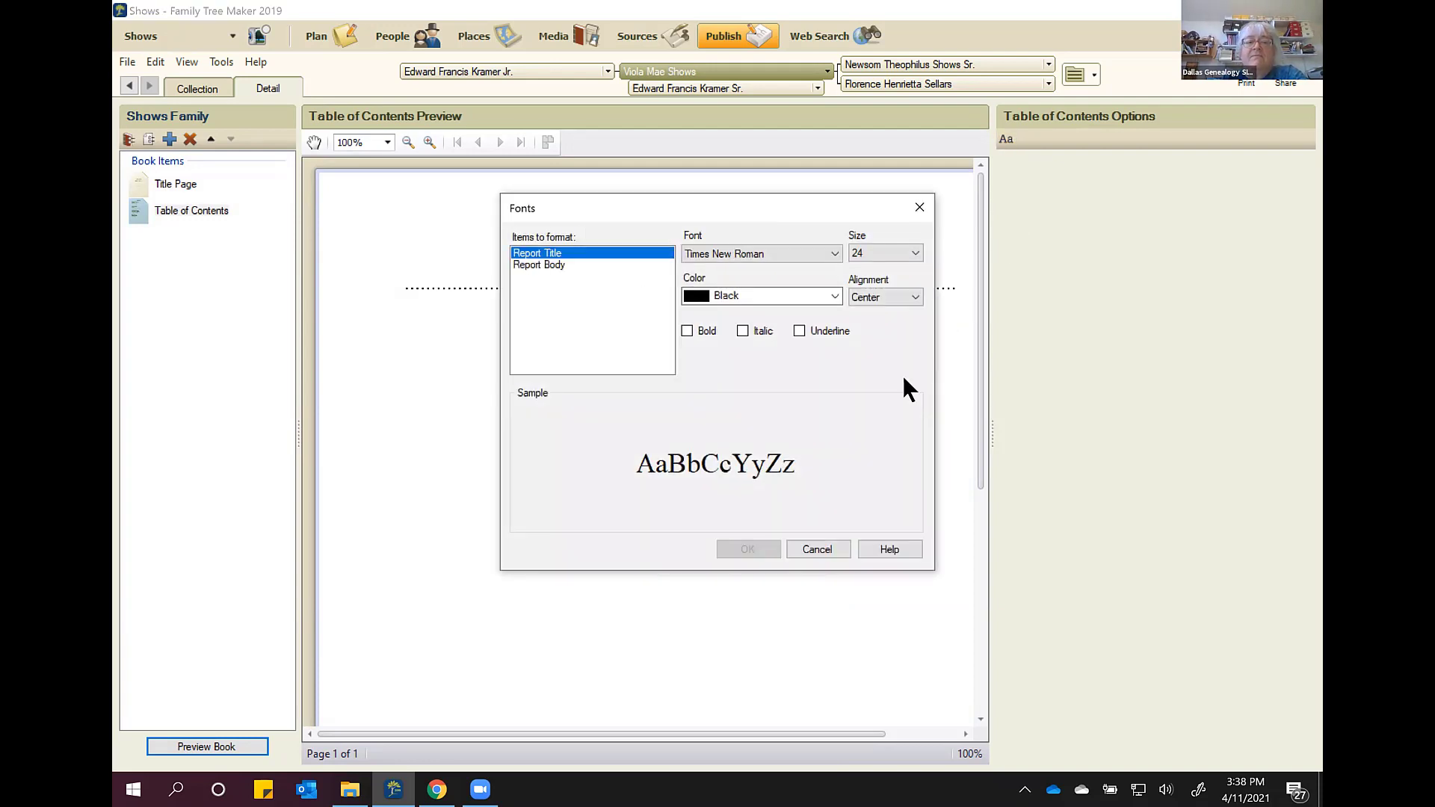
pyautogui.click(835, 252)
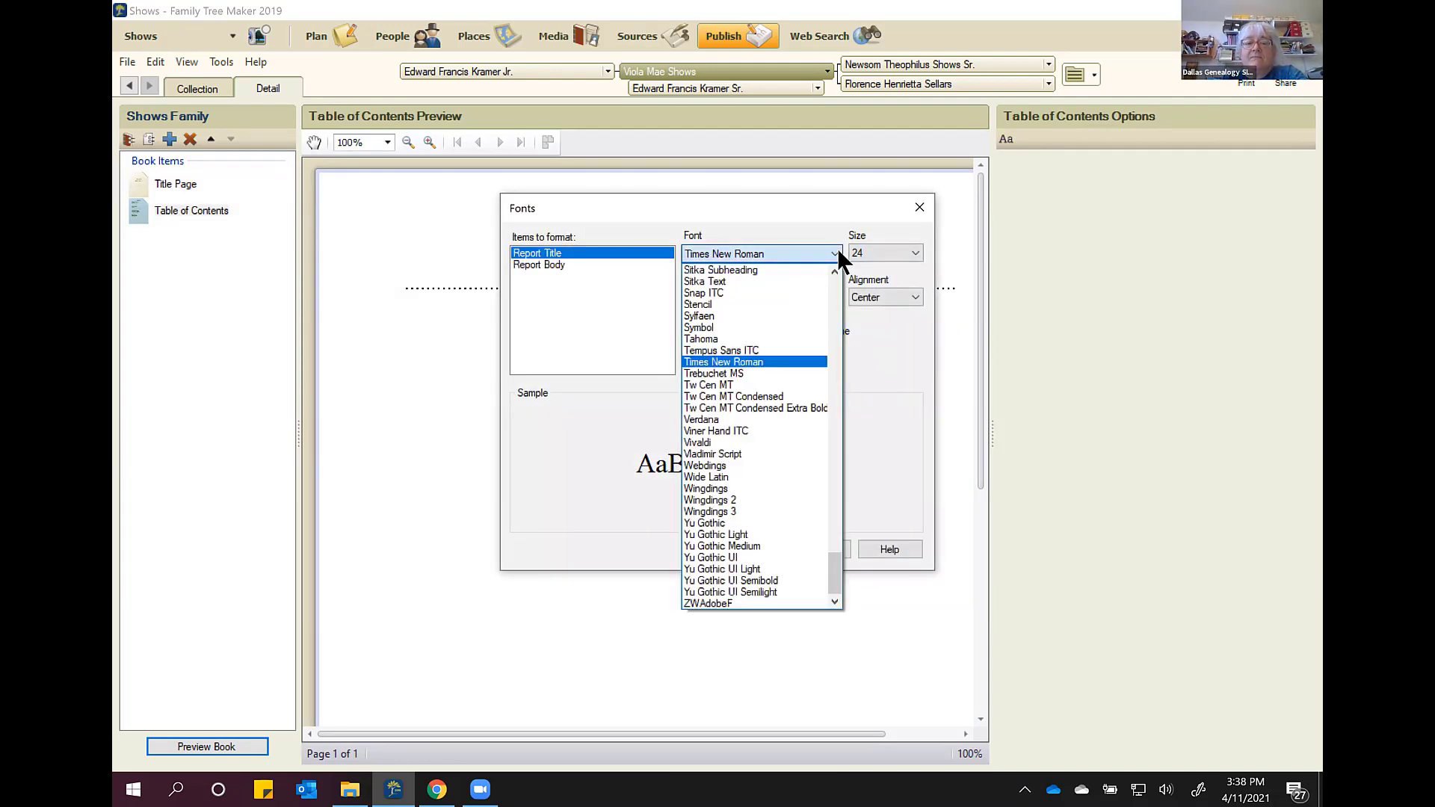
pyautogui.click(718, 339)
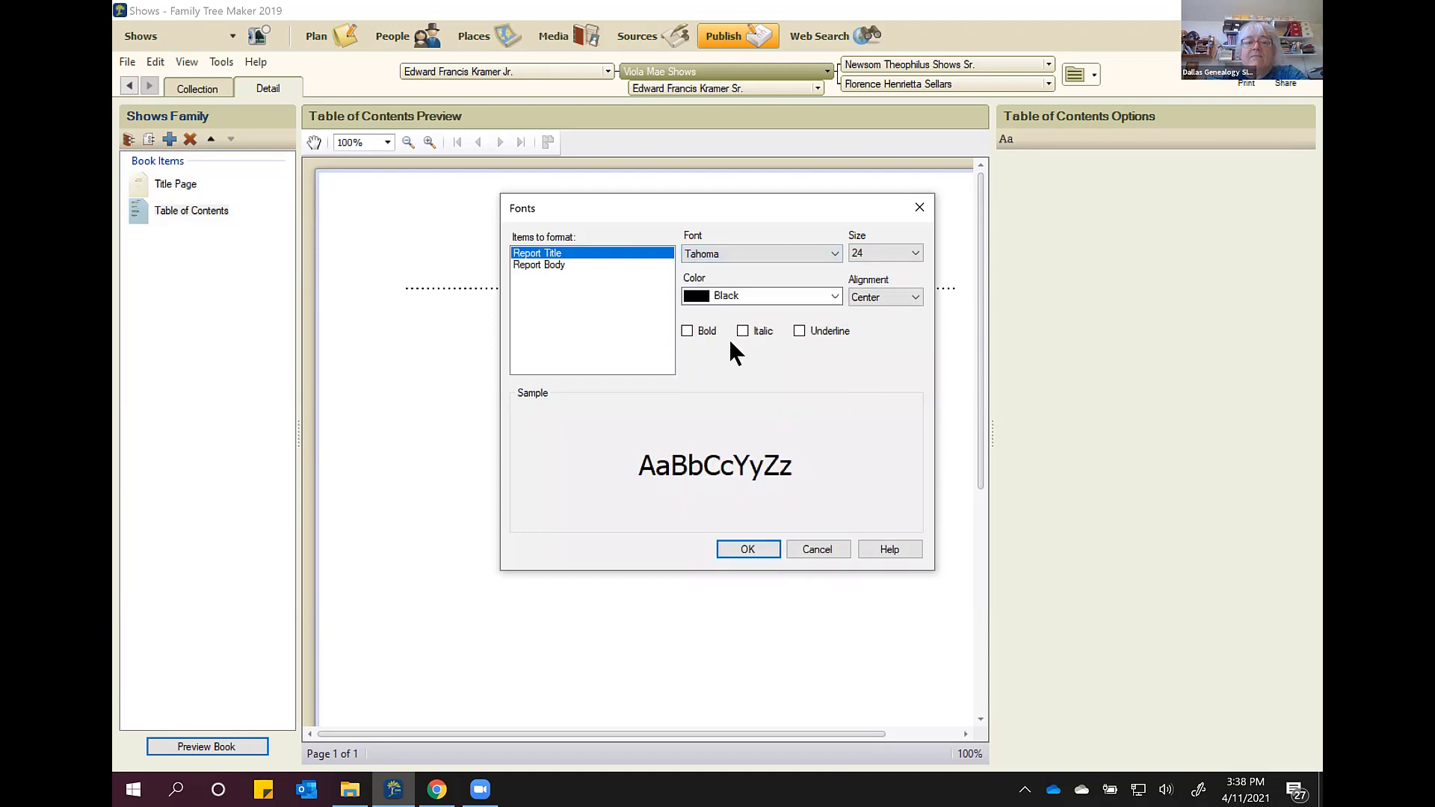
pyautogui.click(545, 264)
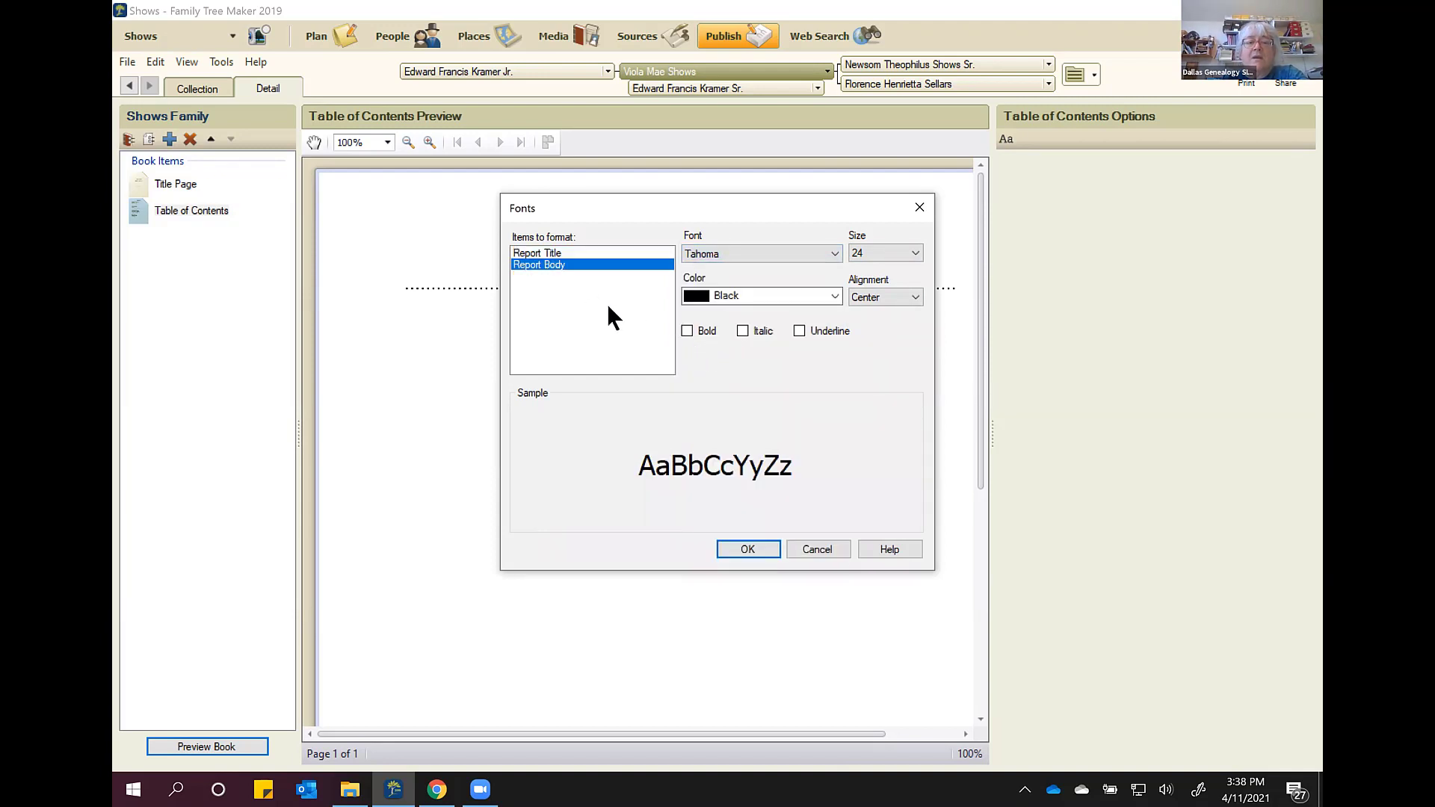
pyautogui.click(834, 255)
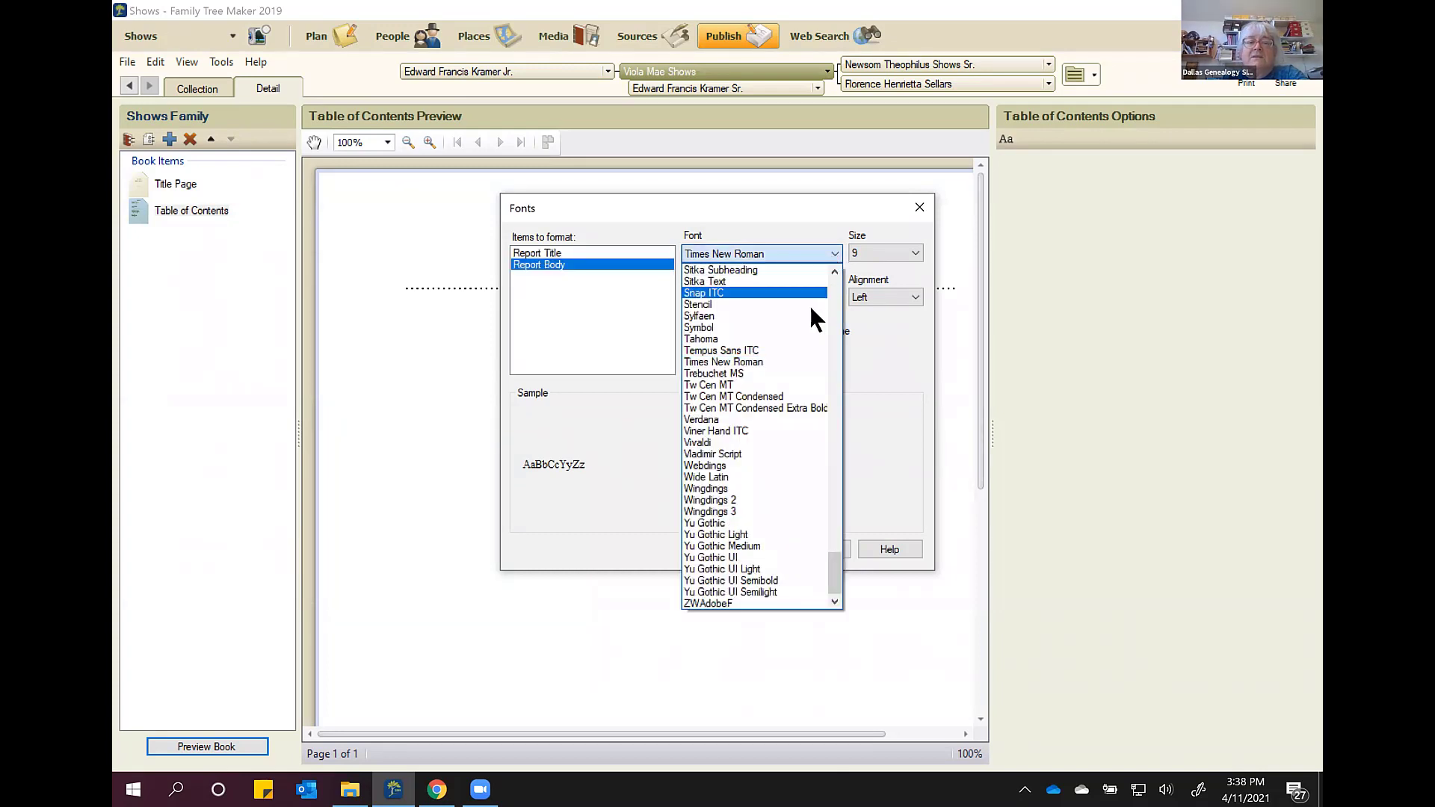
pyautogui.click(796, 338)
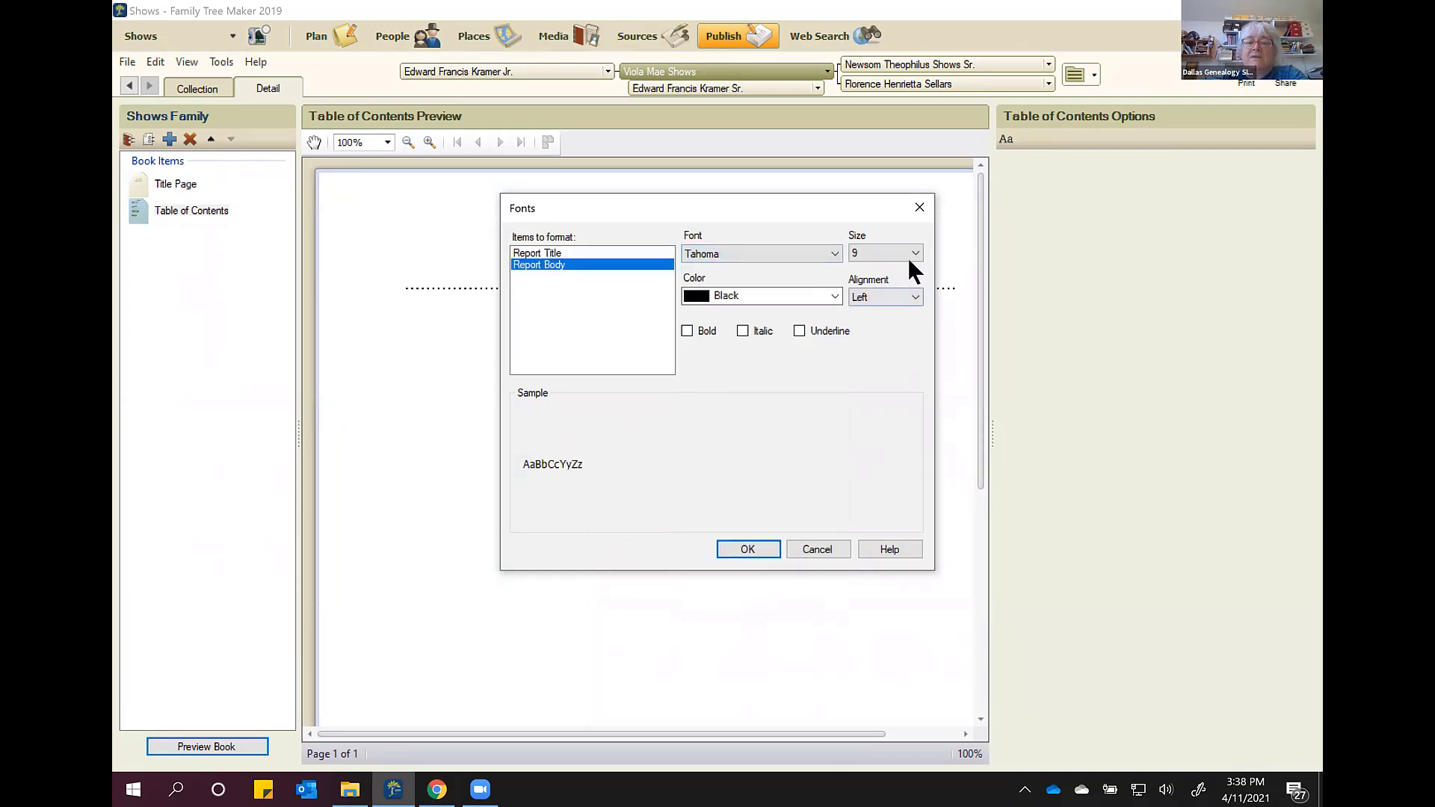
pyautogui.click(915, 253)
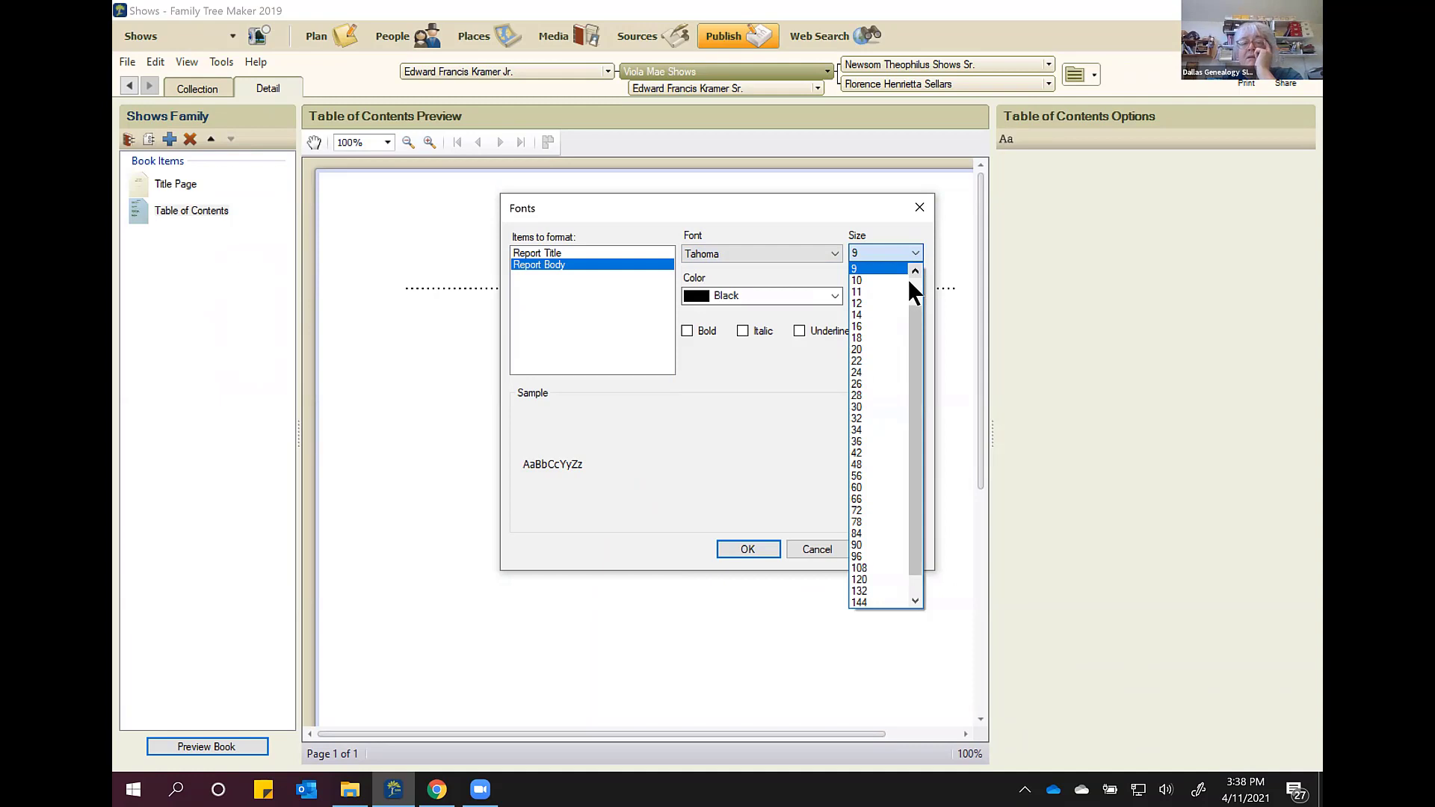
pyautogui.click(903, 293)
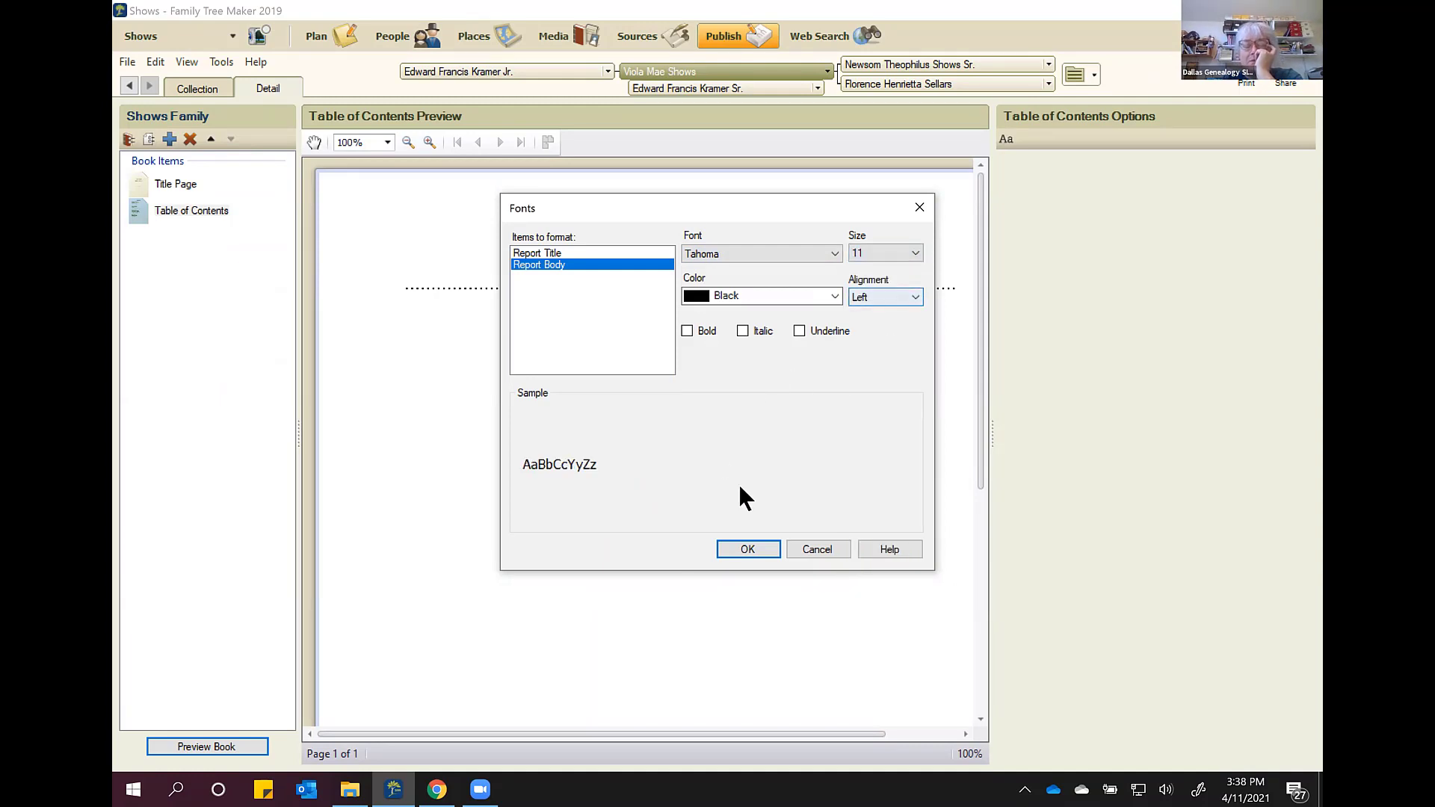
pyautogui.click(749, 549)
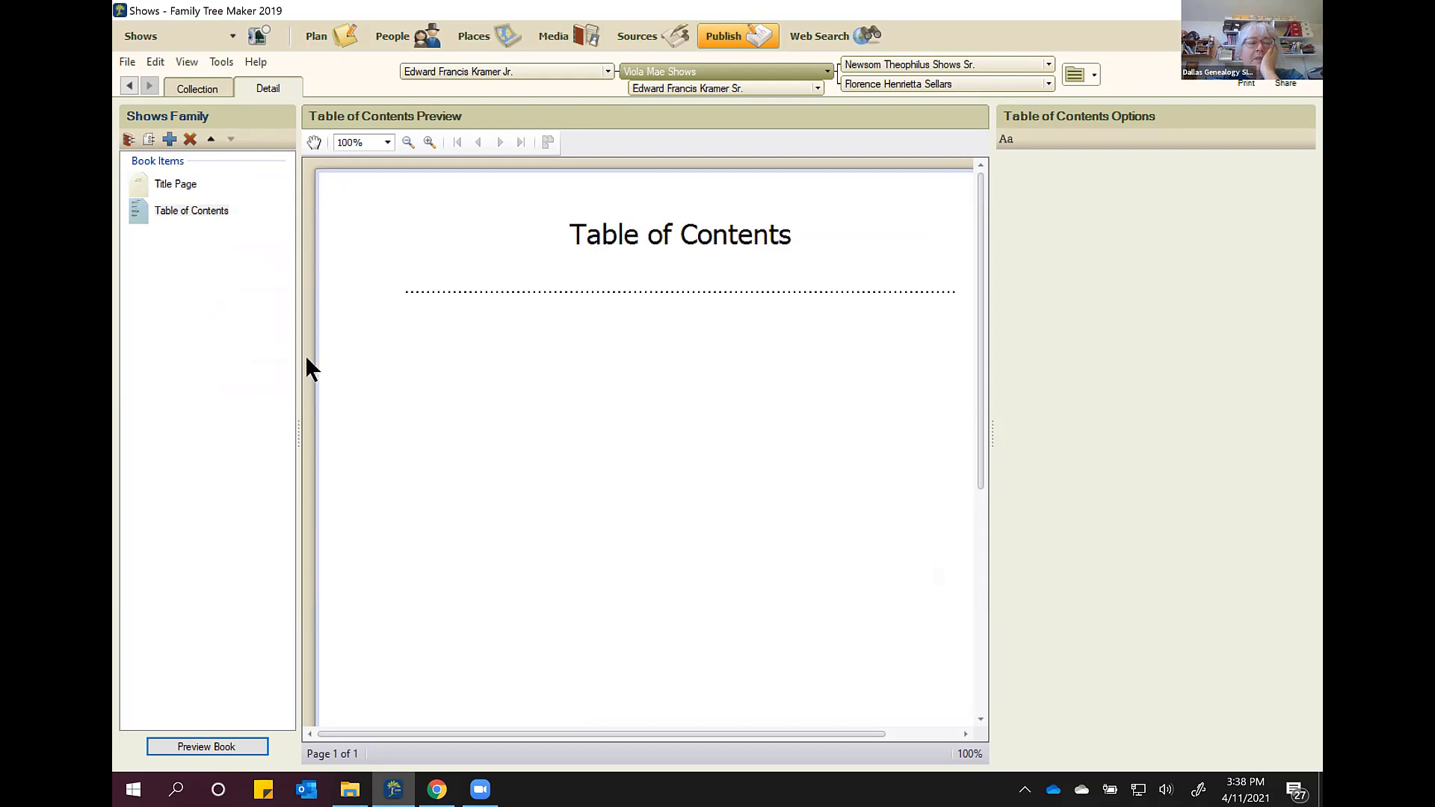
# Step: Add a Place Holder item from the Other book item types
pyautogui.click(170, 141)
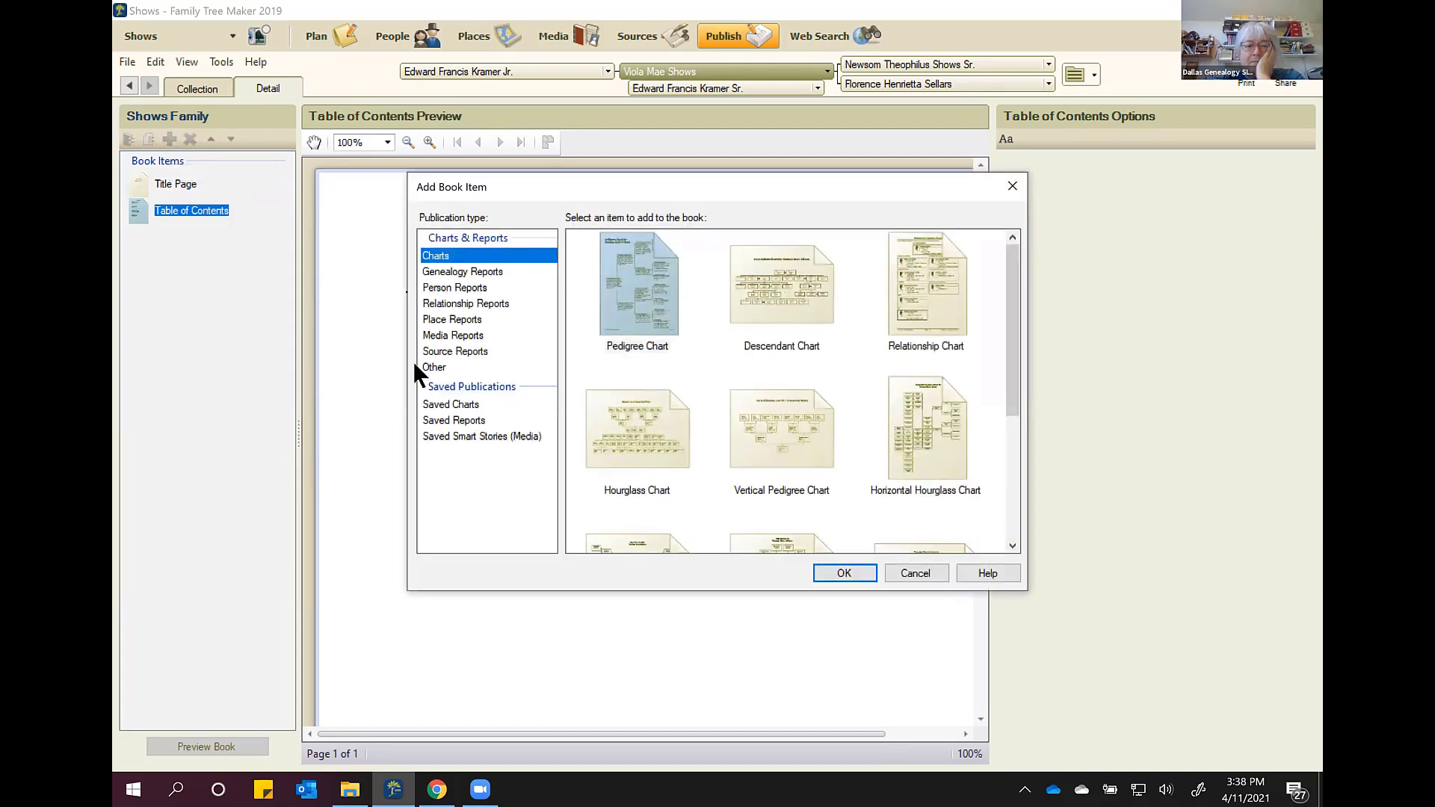
pyautogui.click(431, 366)
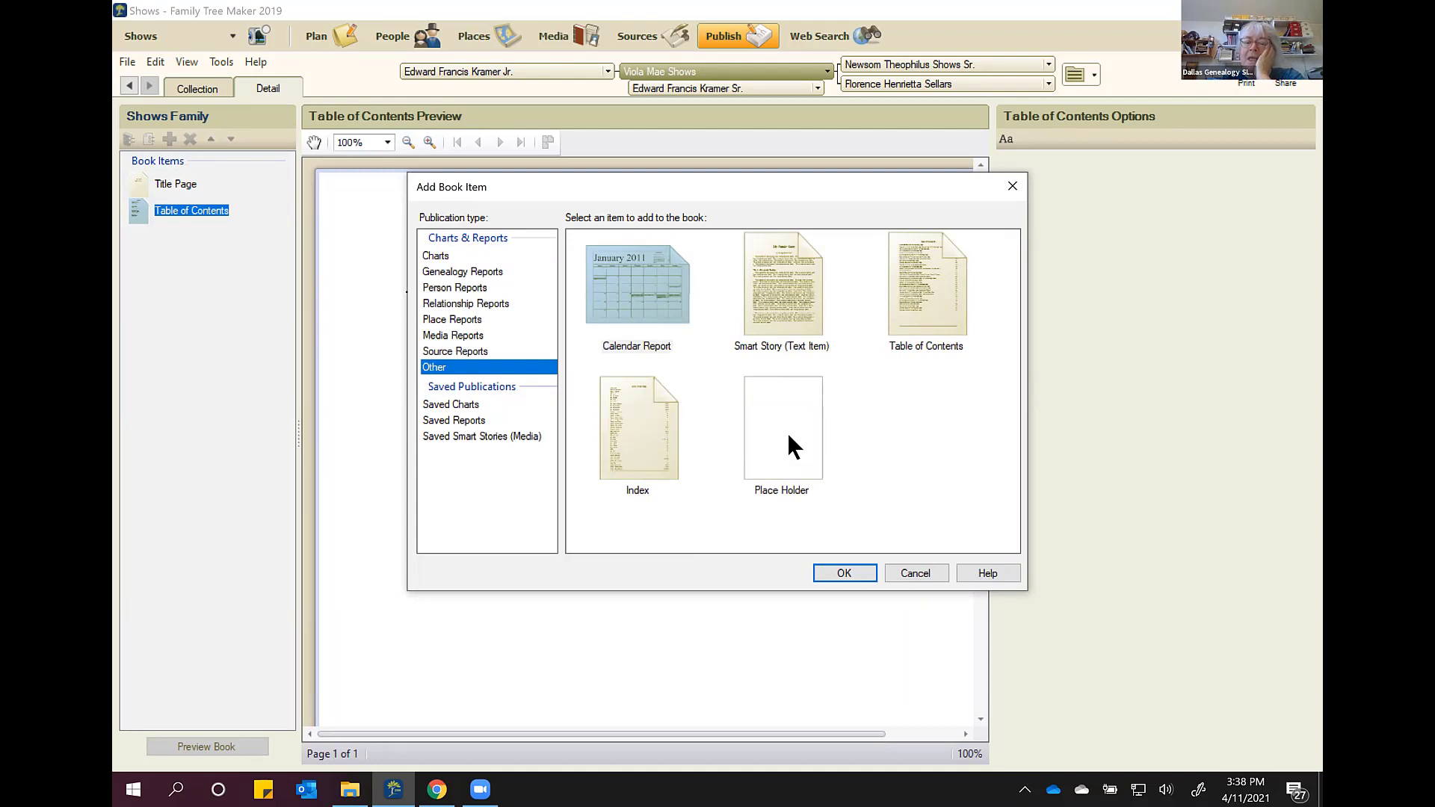
pyautogui.click(789, 435)
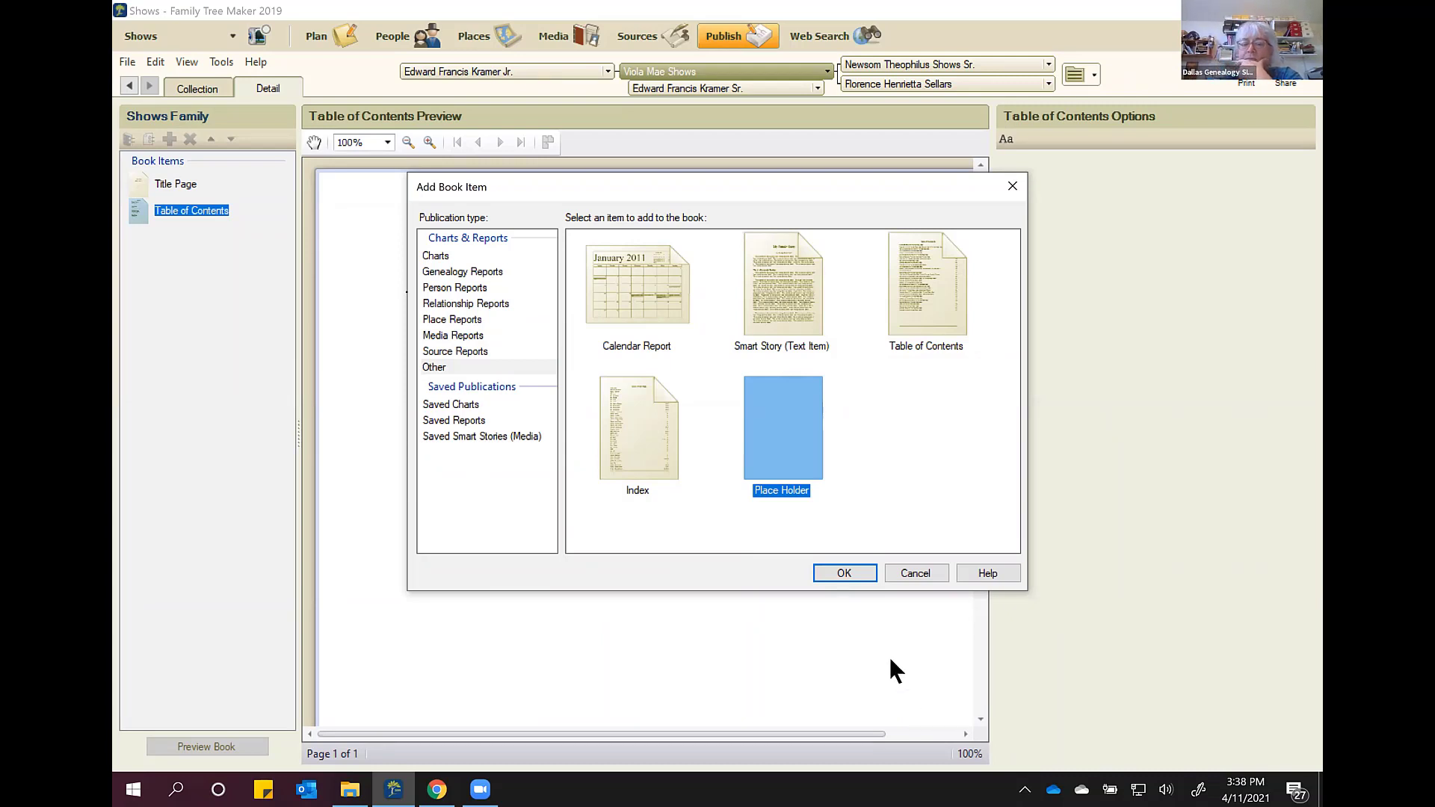
pyautogui.click(849, 572)
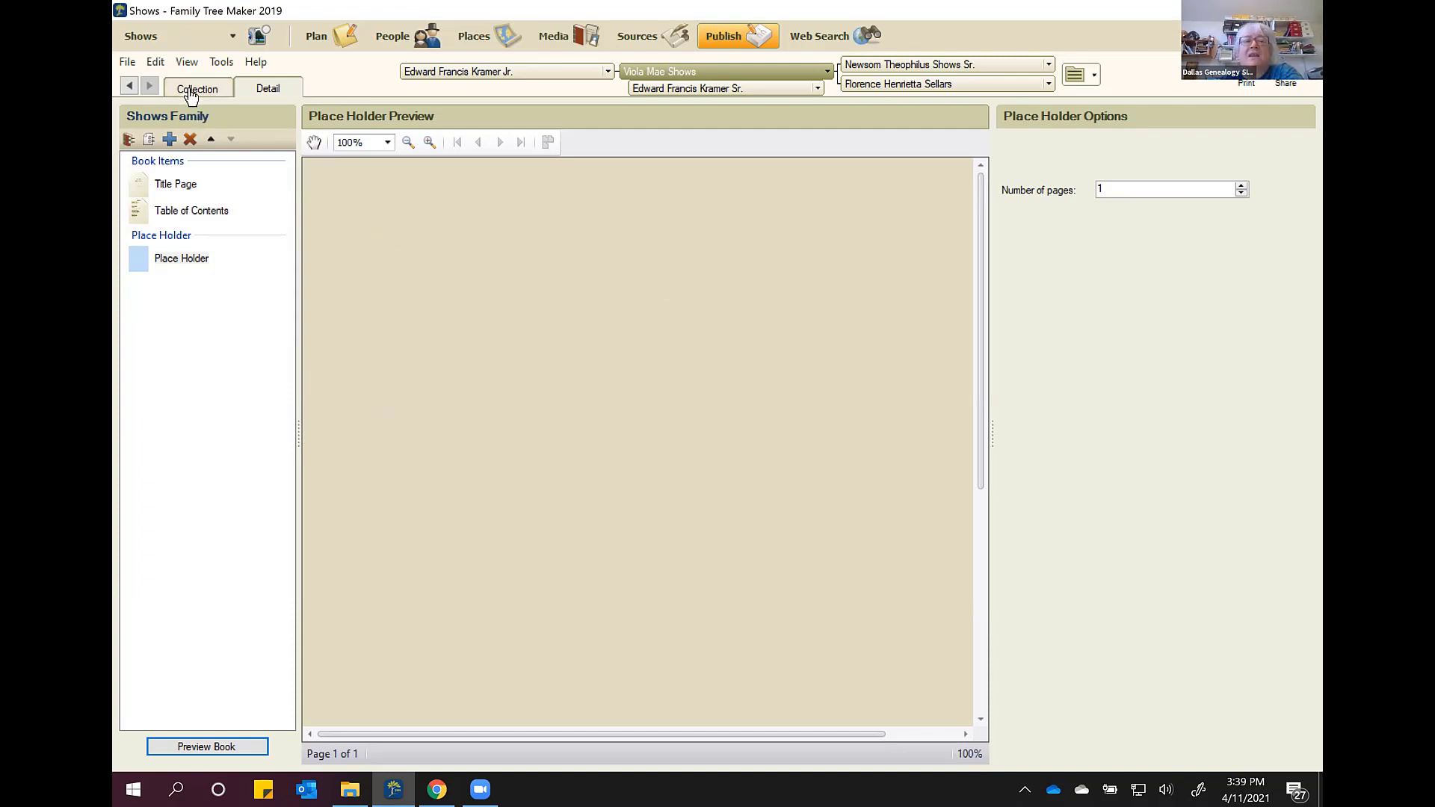
# Step: Add a default Pedigree Chart, then delete it while keeping the Place Holder page
pyautogui.click(168, 139)
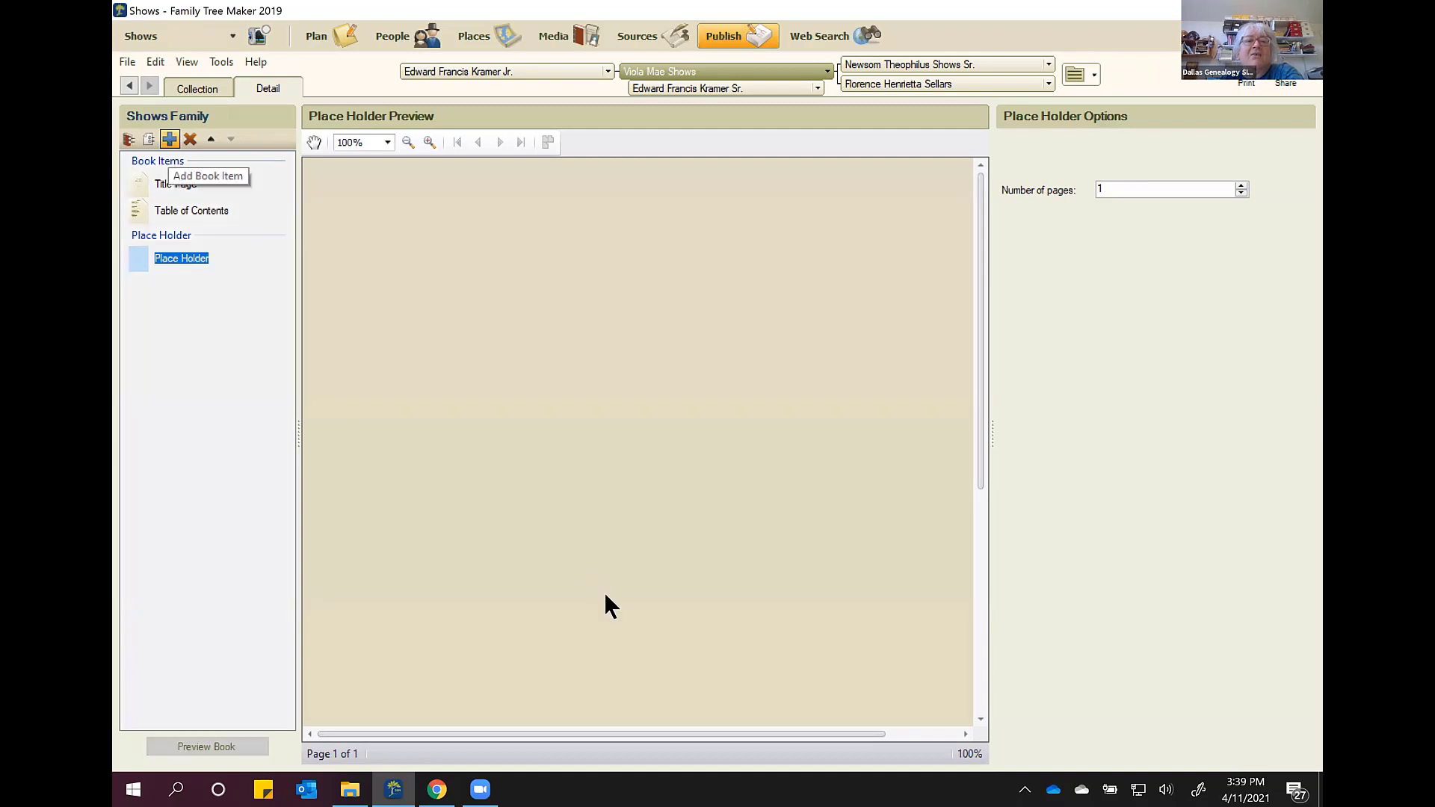
pyautogui.click(671, 350)
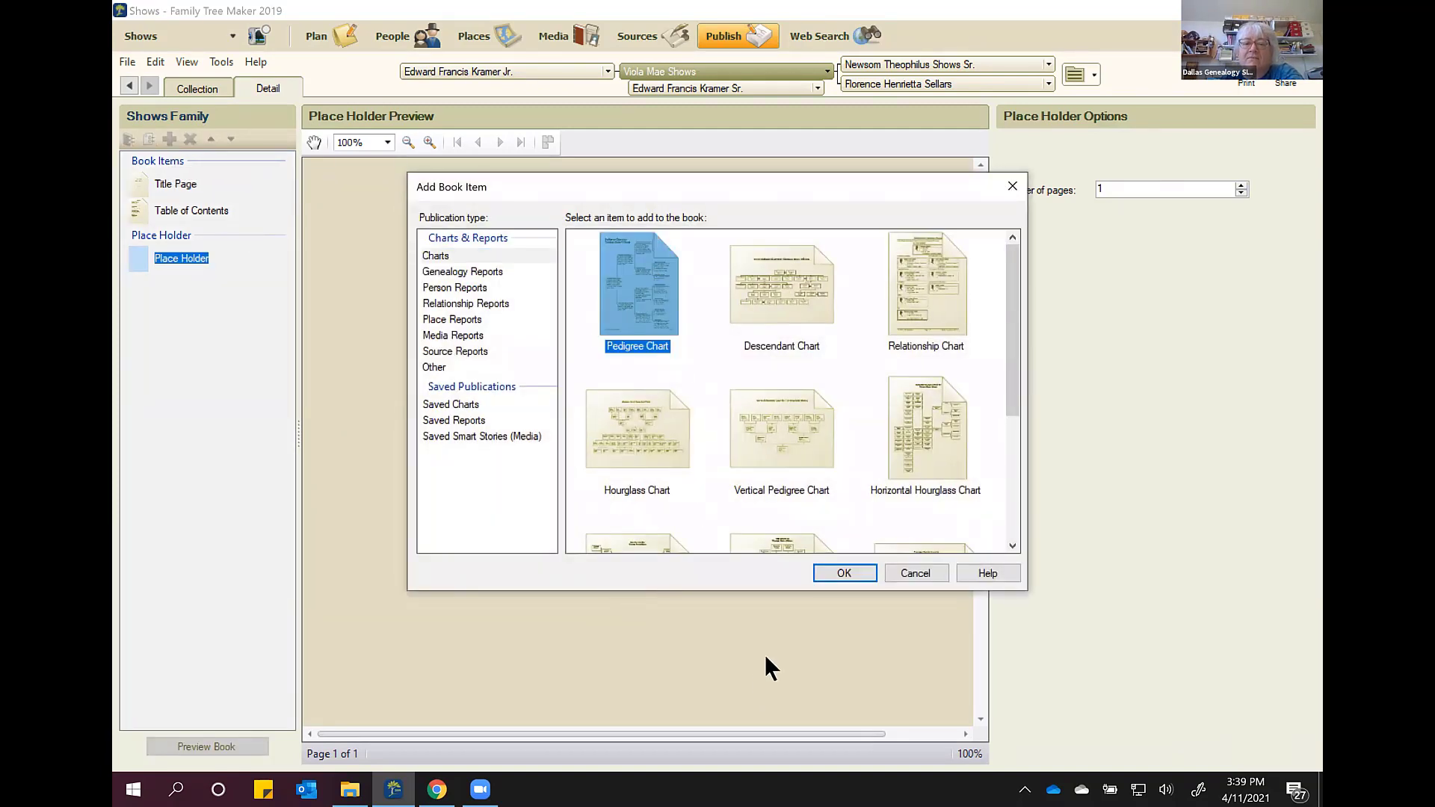
pyautogui.click(854, 569)
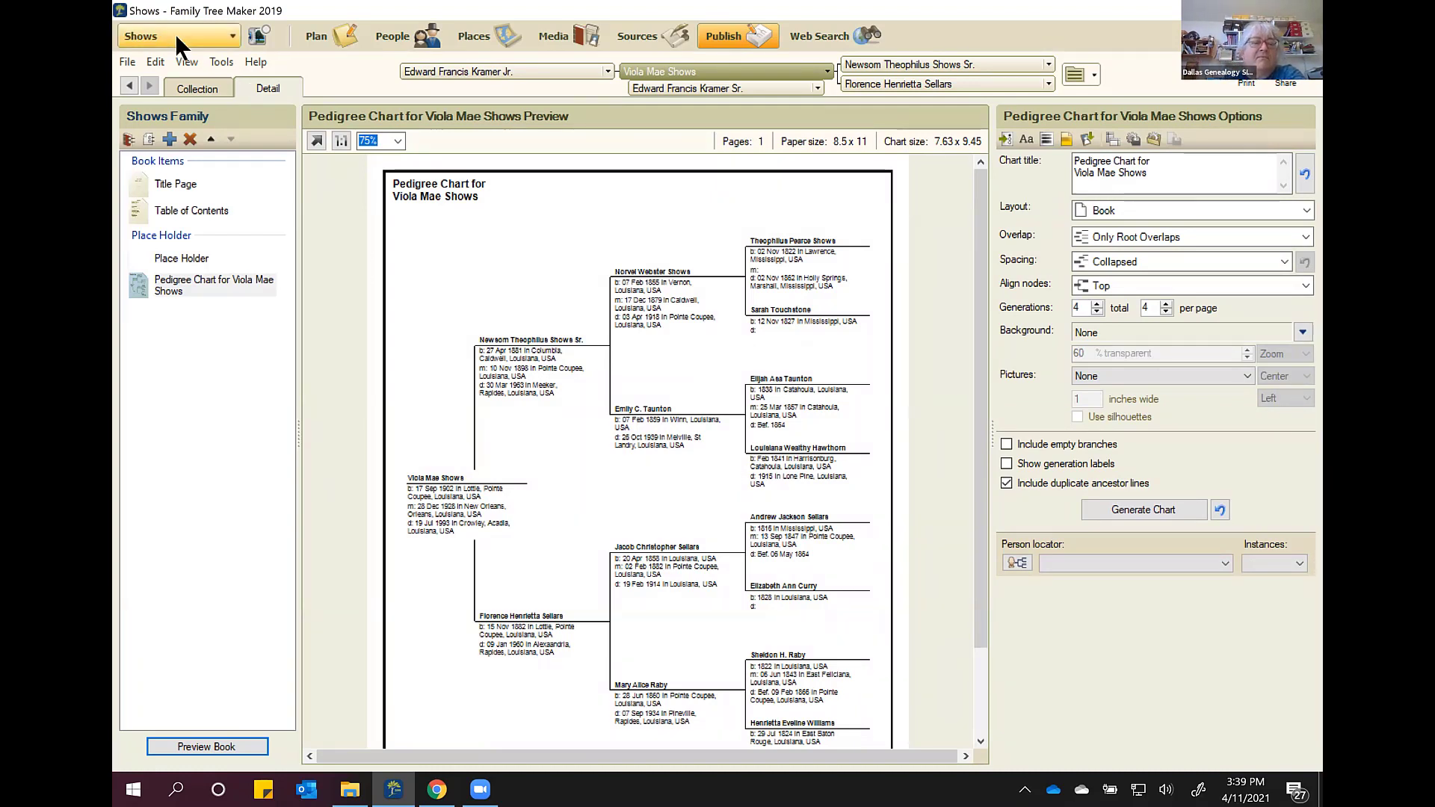
pyautogui.click(182, 280)
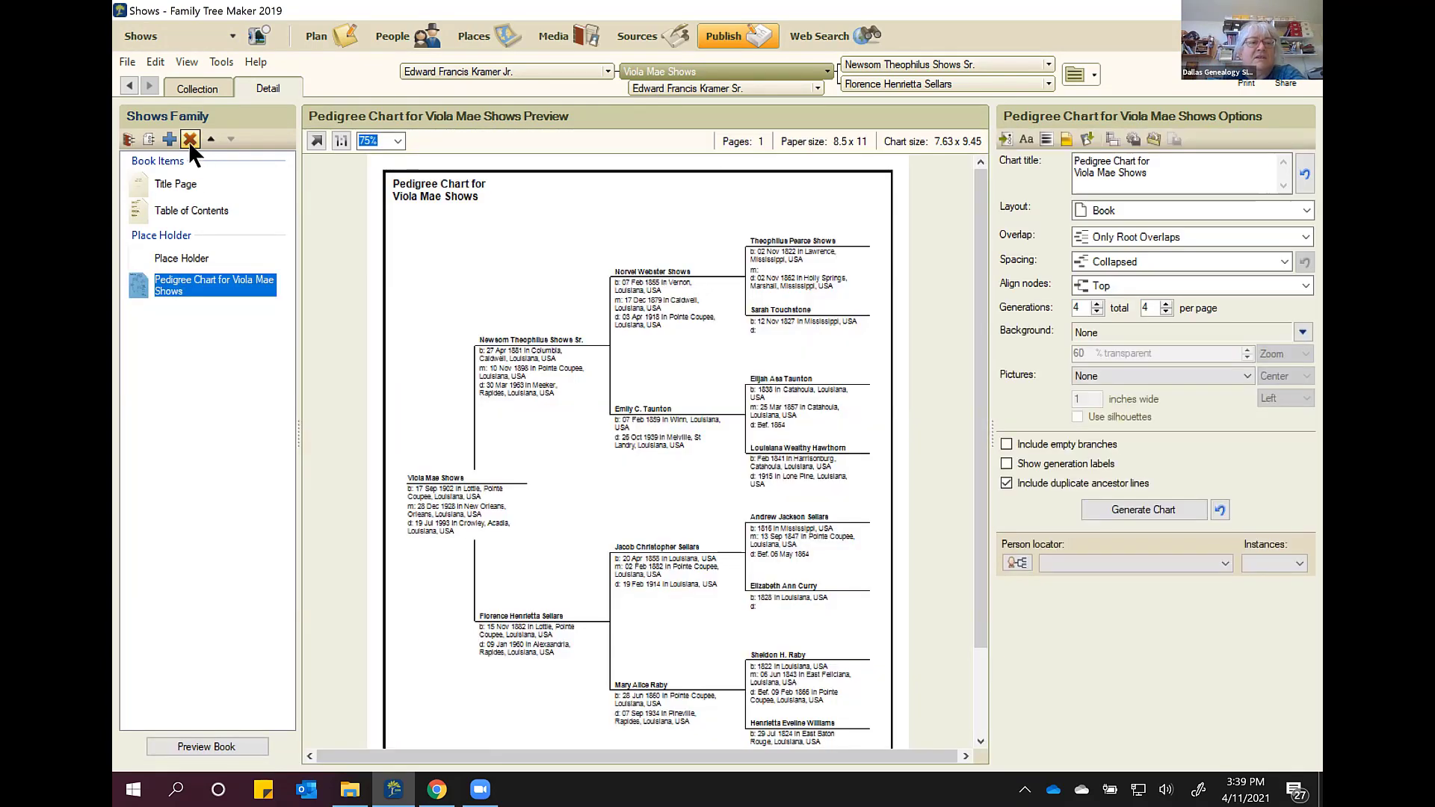
pyautogui.click(189, 139)
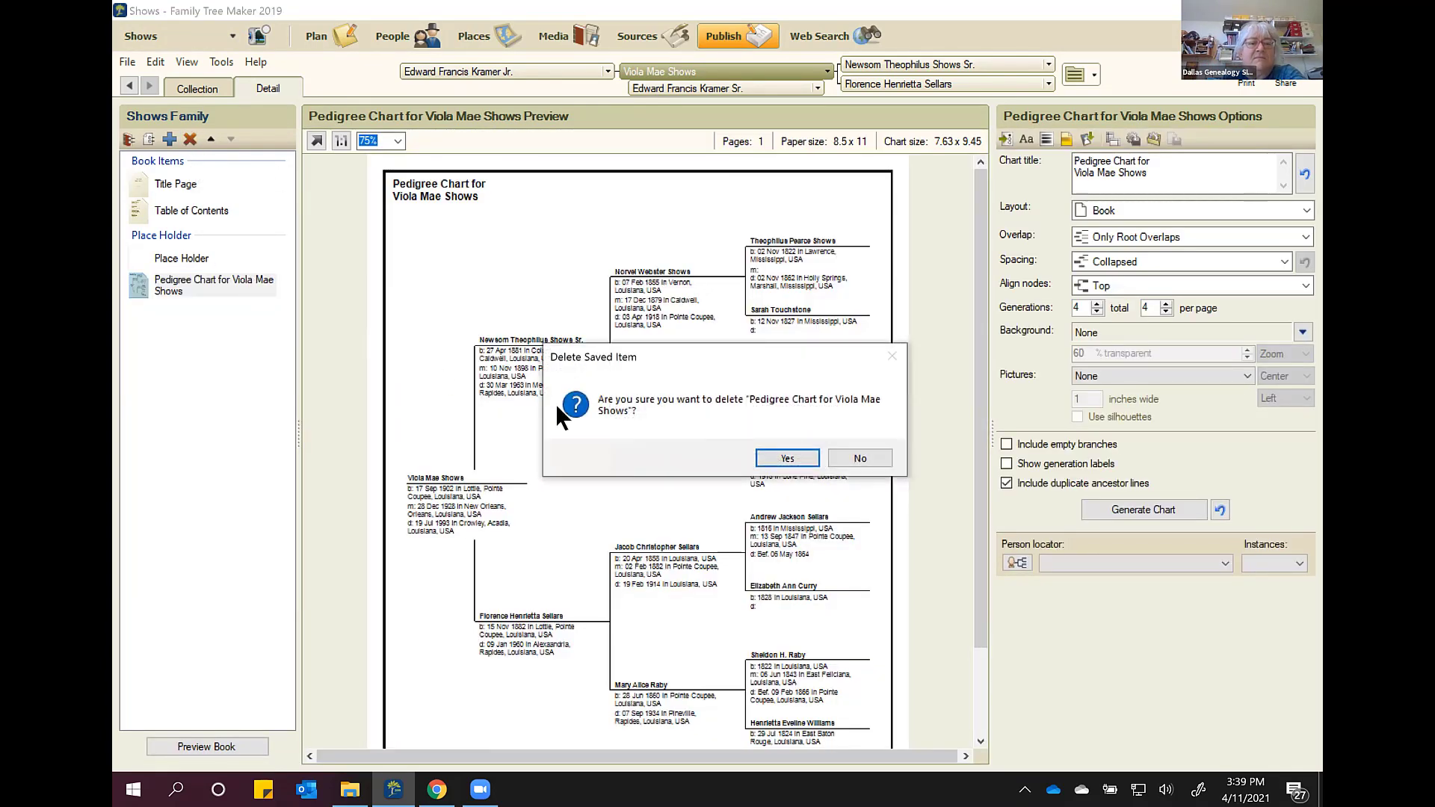
pyautogui.click(777, 457)
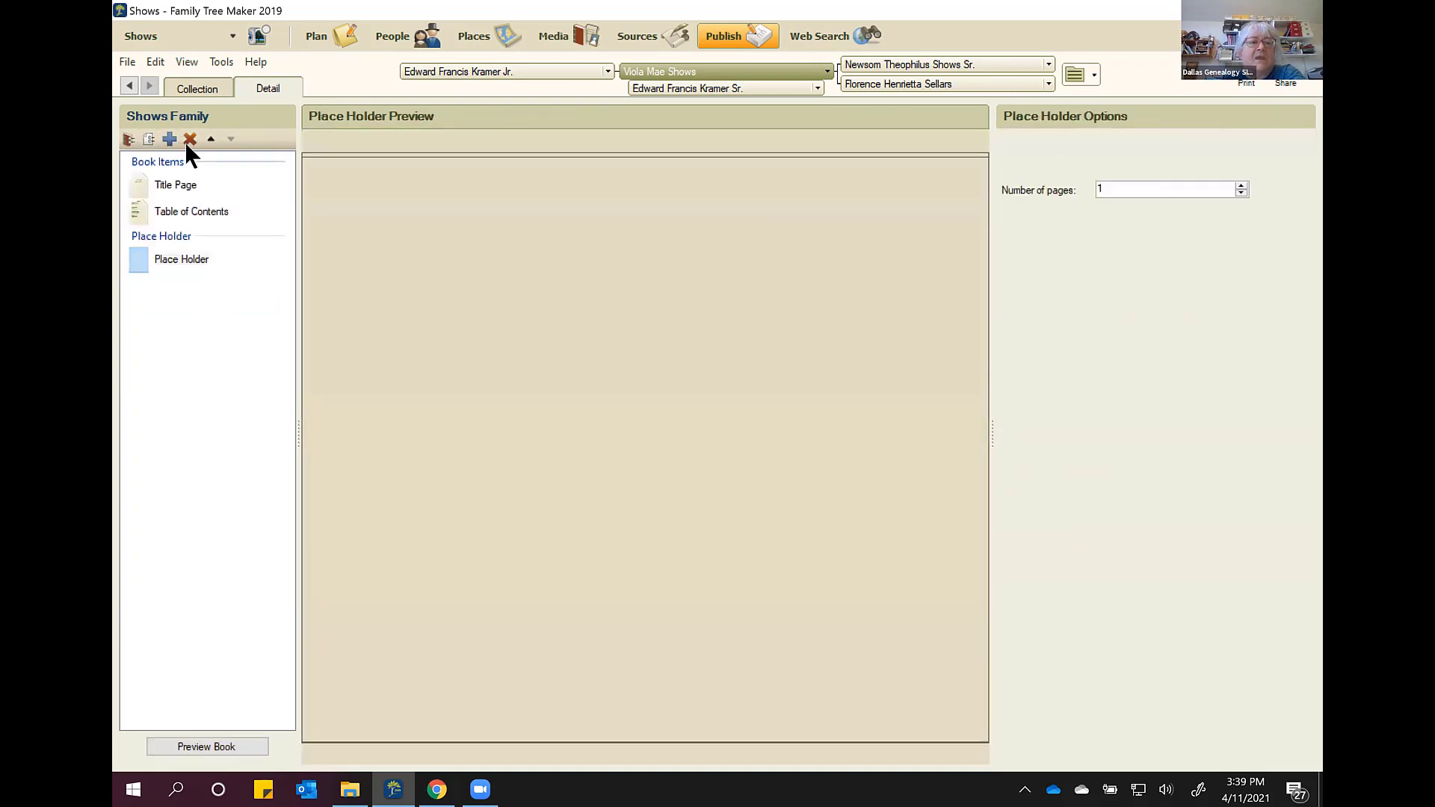
pyautogui.click(187, 139)
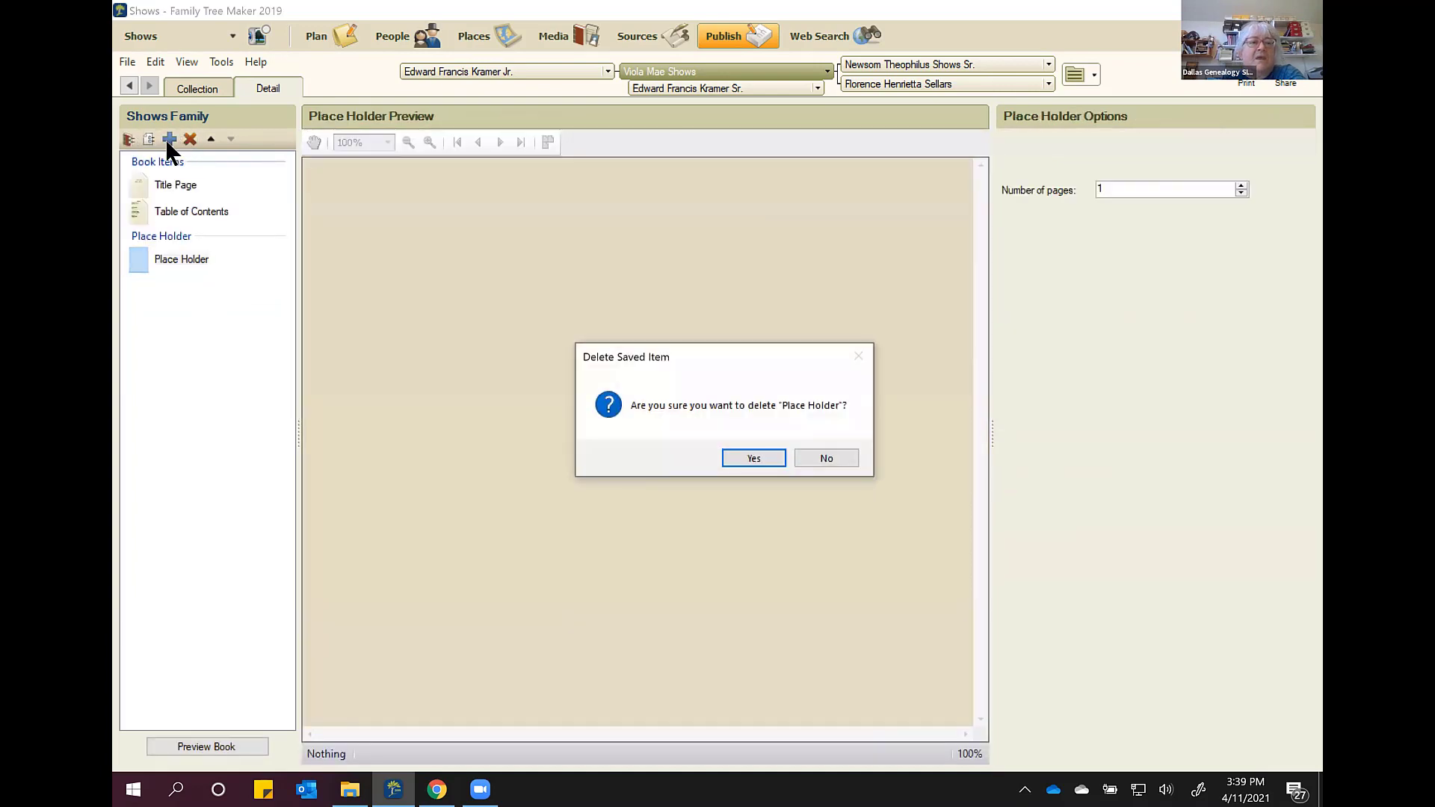
pyautogui.click(826, 457)
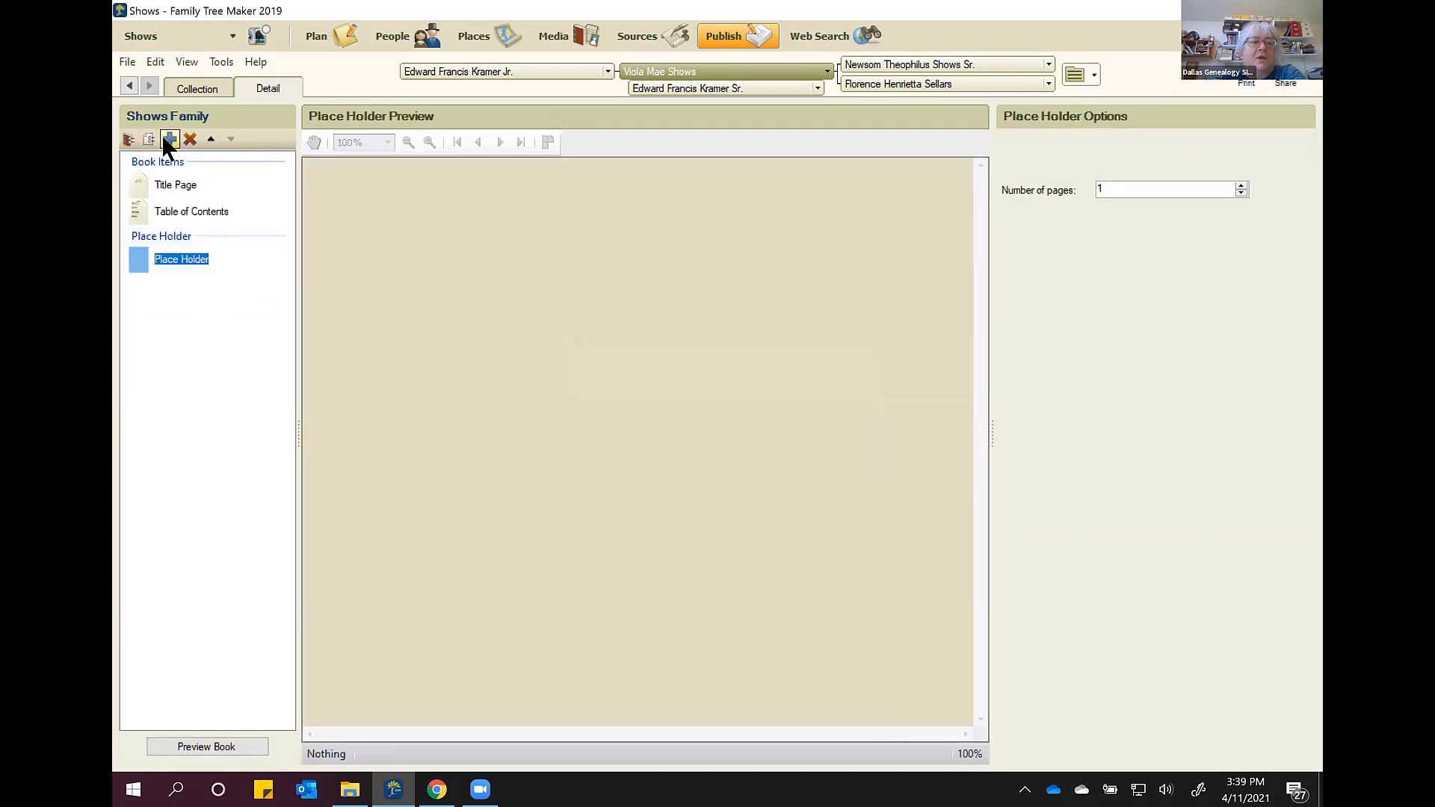
pyautogui.click(163, 138)
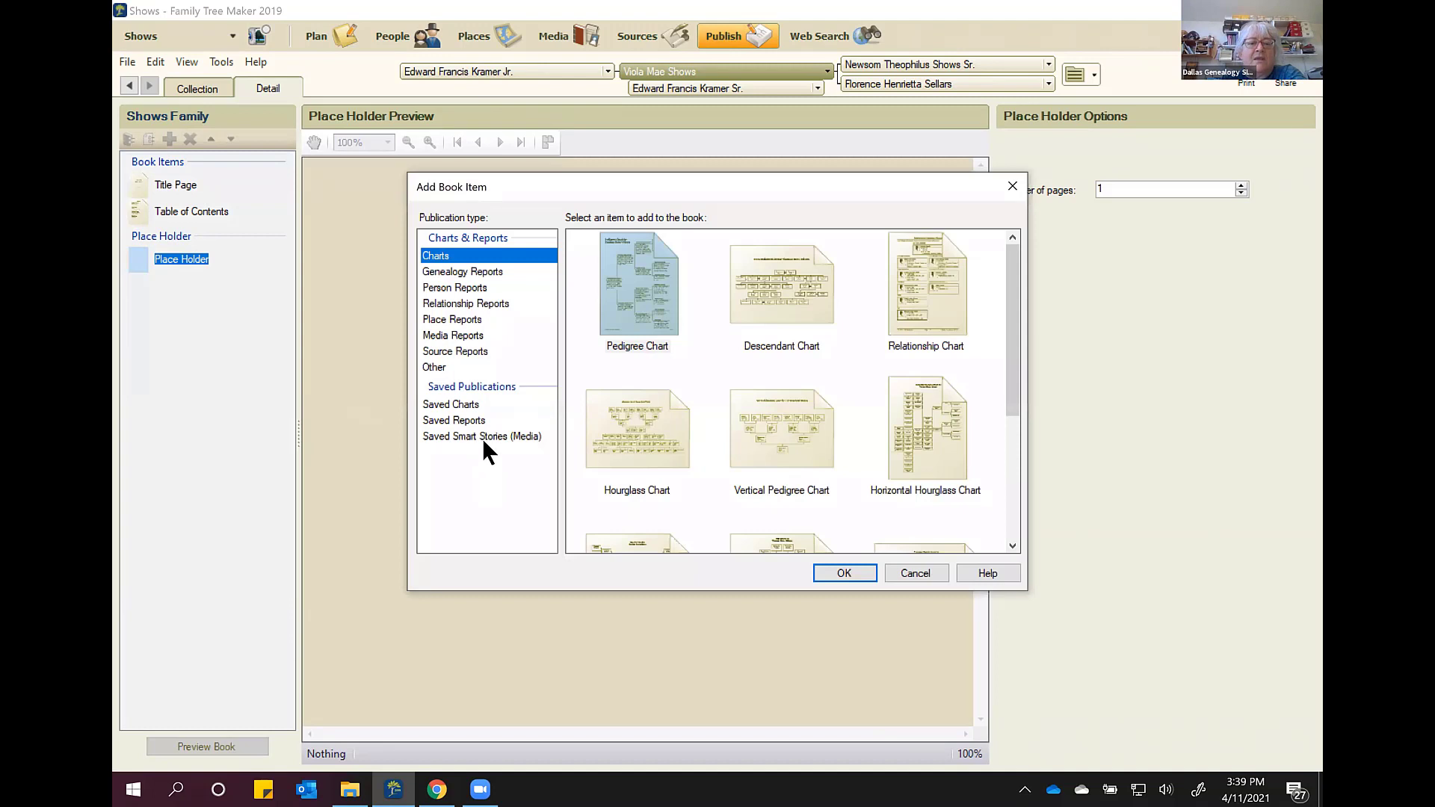
pyautogui.click(468, 406)
pyautogui.click(639, 276)
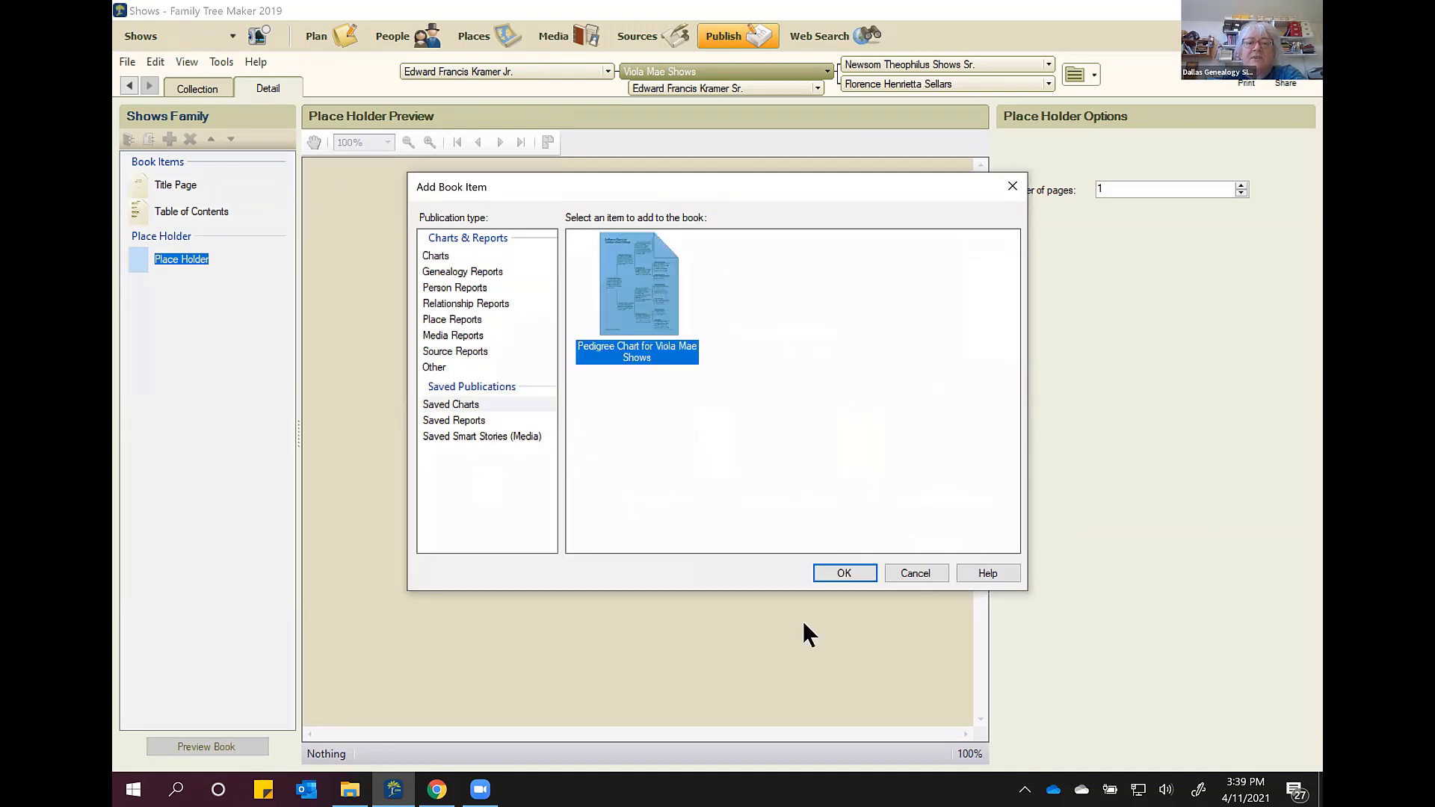
pyautogui.press('Return')
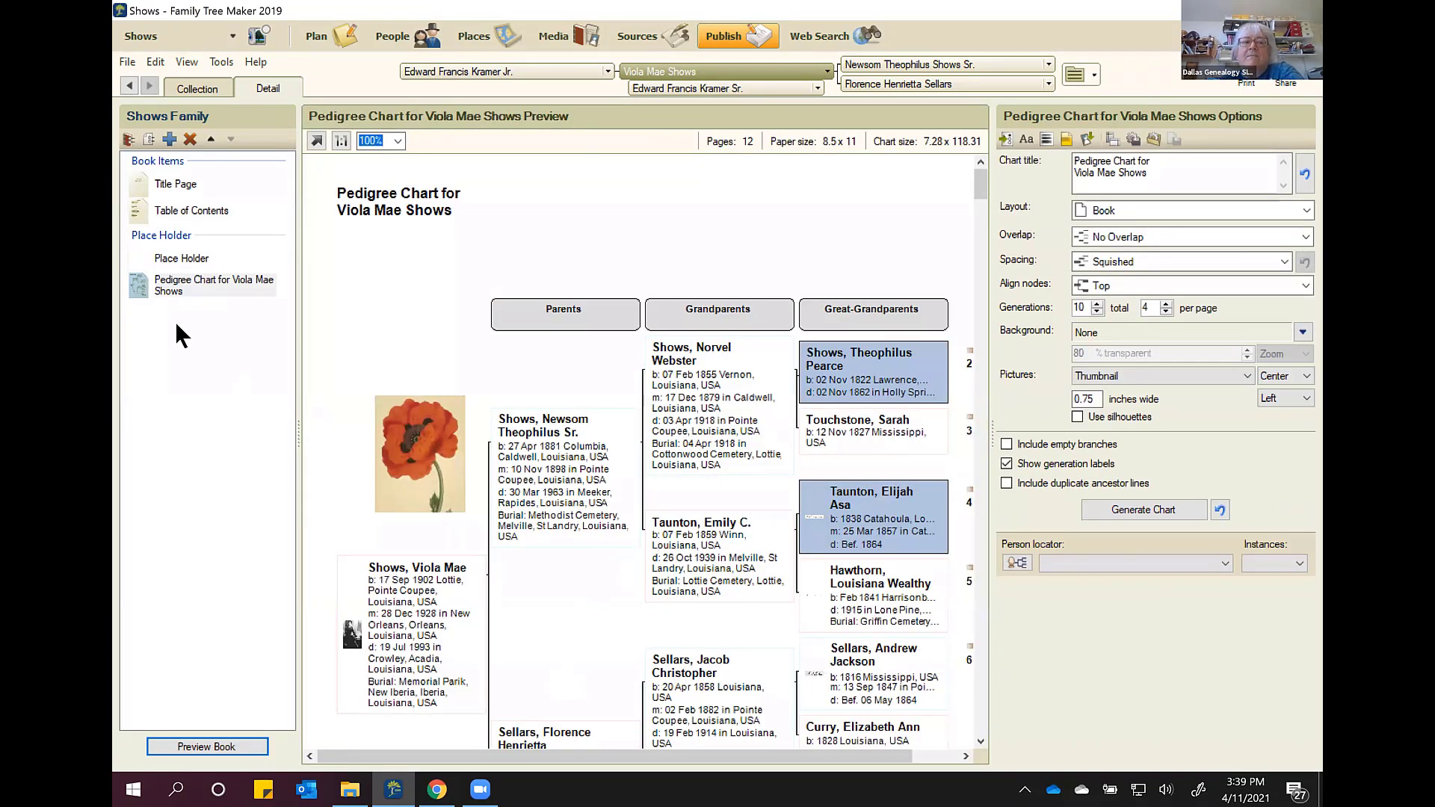
# Step: Add an Index item from the Other book item types at the end of the book
pyautogui.scroll(-2, 460, 387)
pyautogui.scroll(-3, 460, 387)
pyautogui.scroll(5, 471, 410)
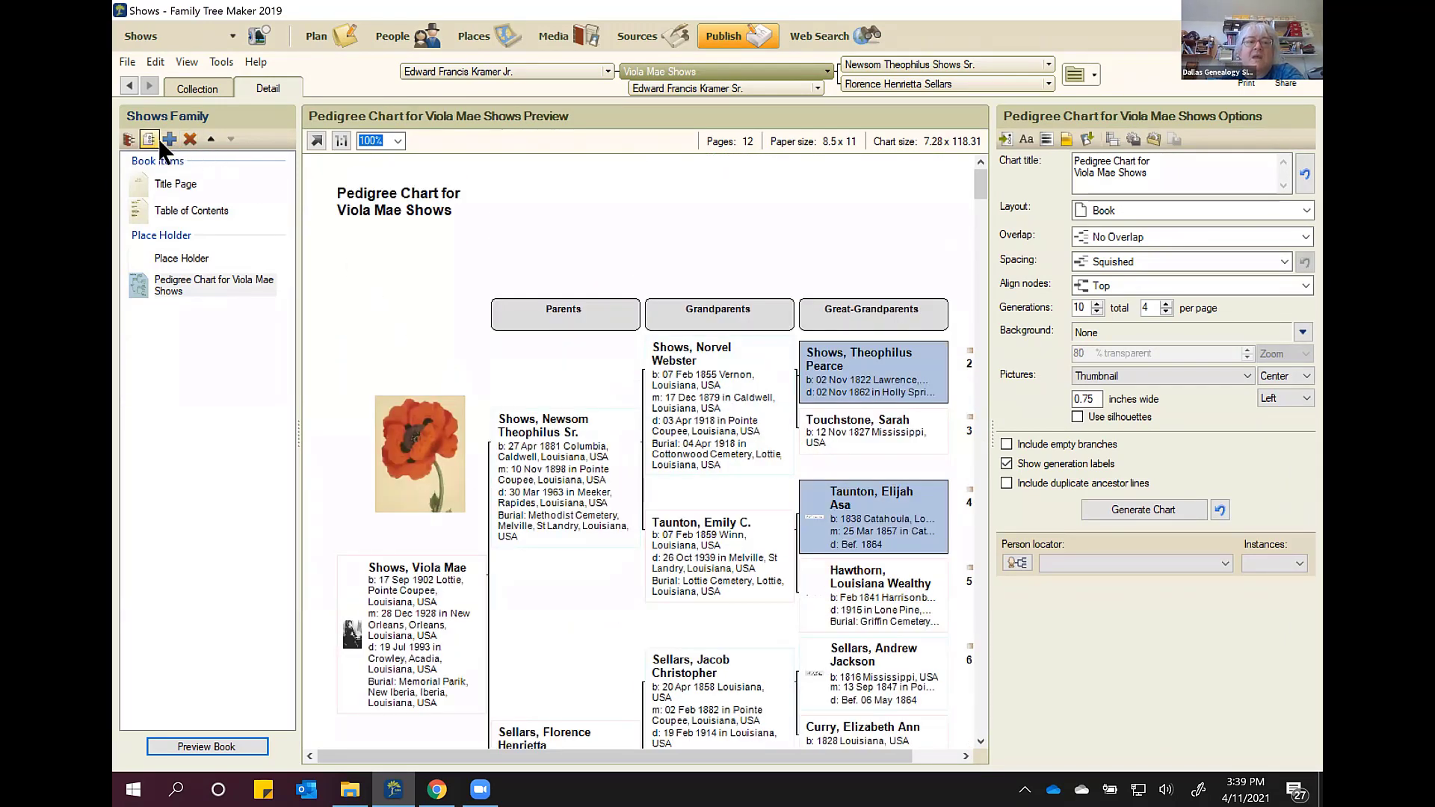
pyautogui.click(170, 137)
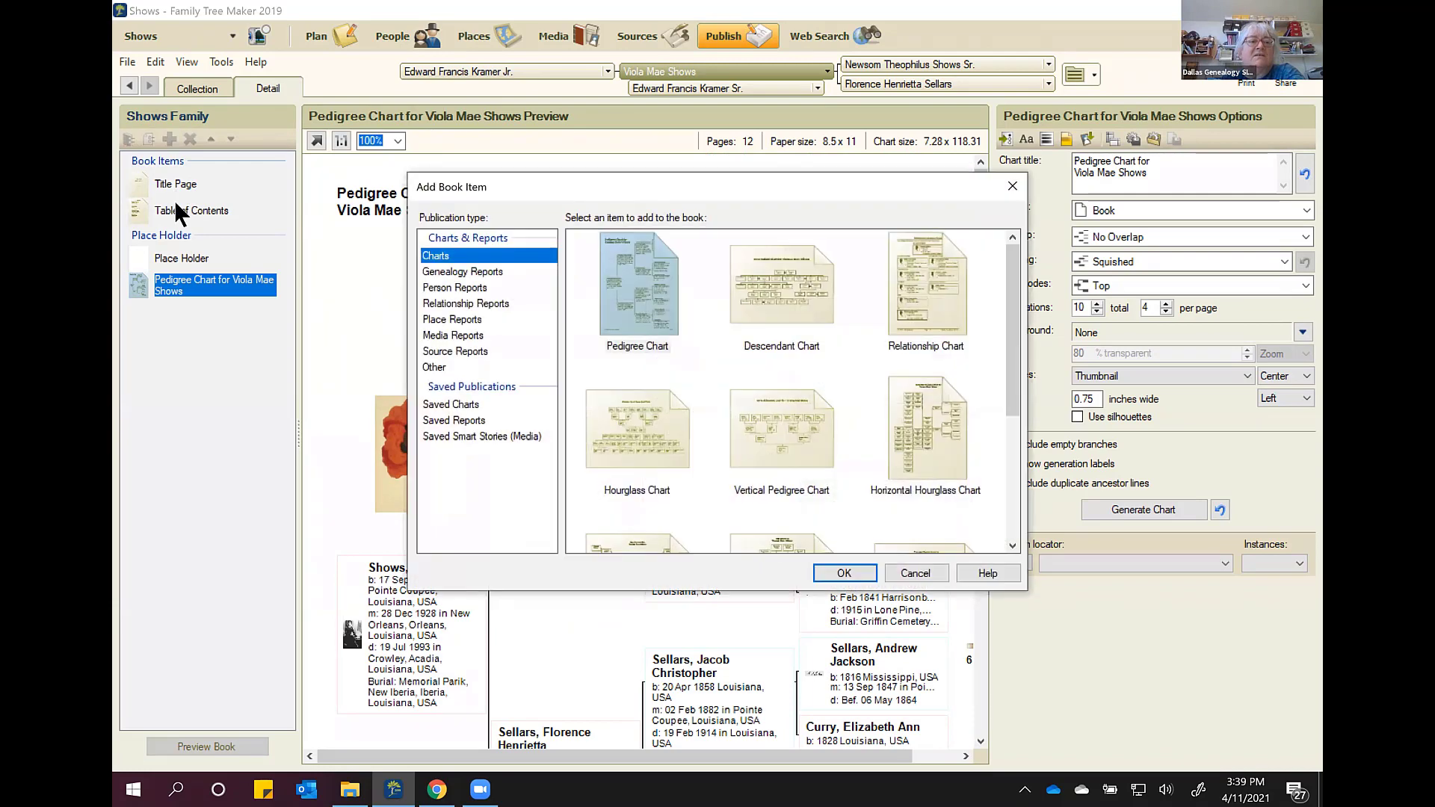
pyautogui.click(432, 367)
pyautogui.click(643, 441)
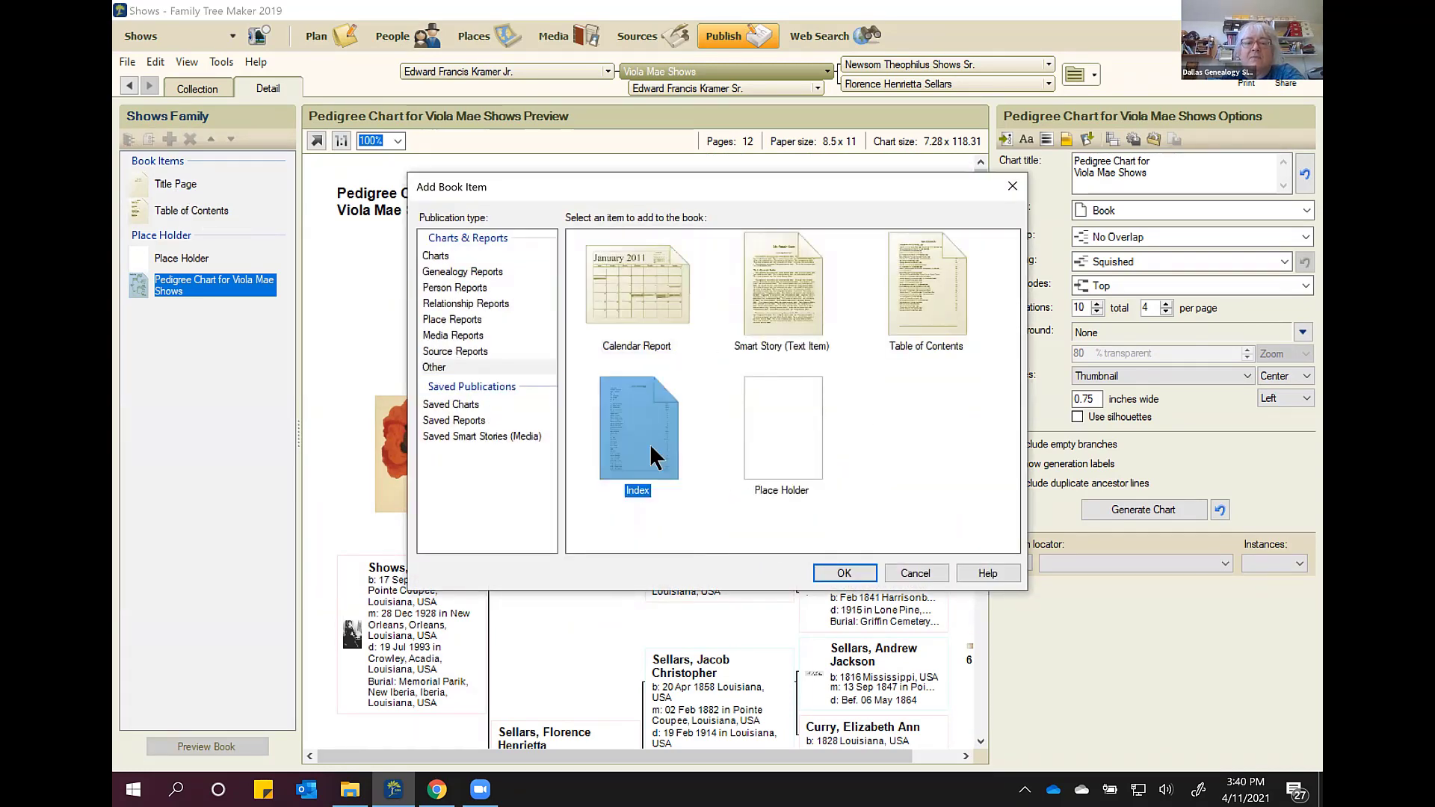
pyautogui.click(869, 572)
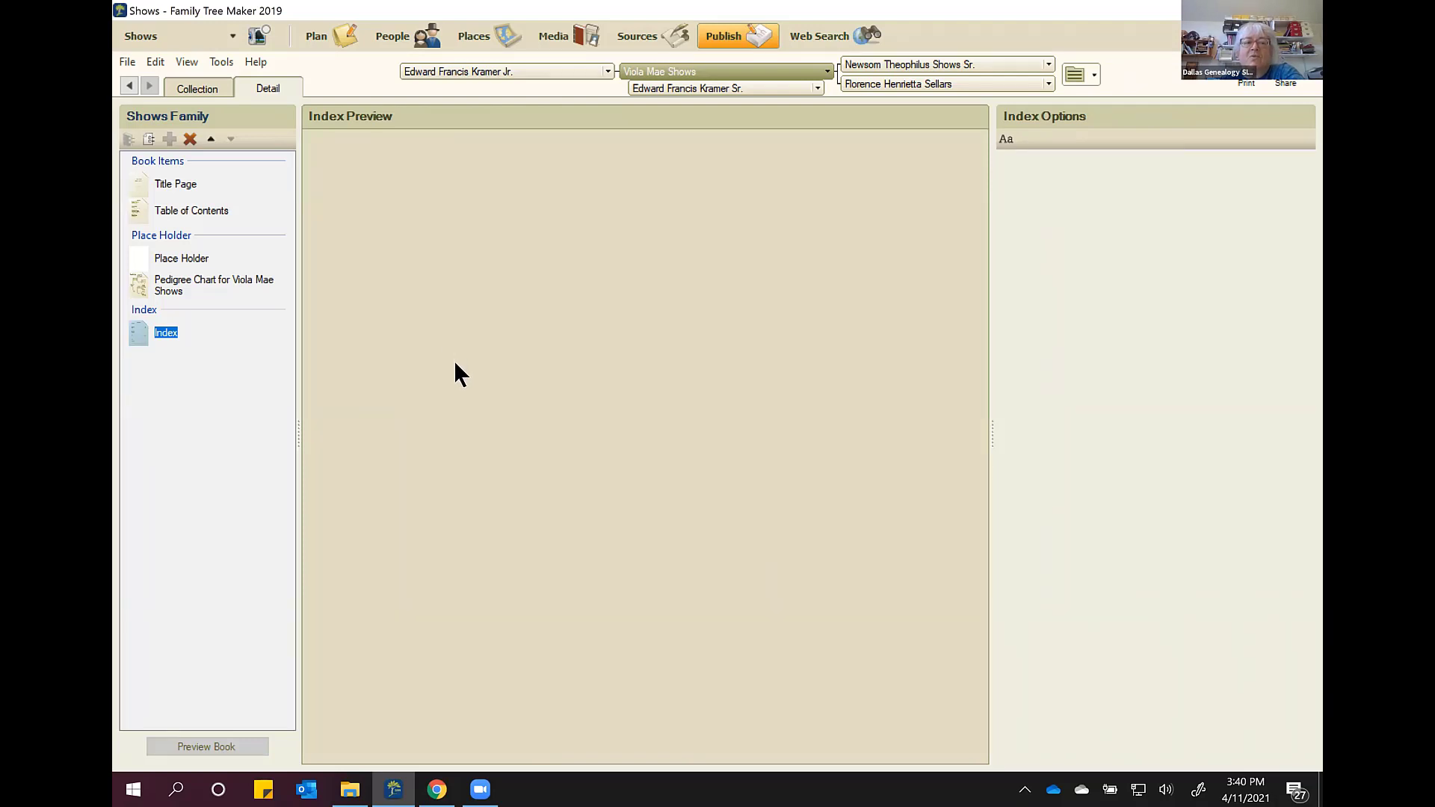
# Step: Set the index fonts: Tahoma for report title and body labels, Arial for report body
pyautogui.click(1007, 138)
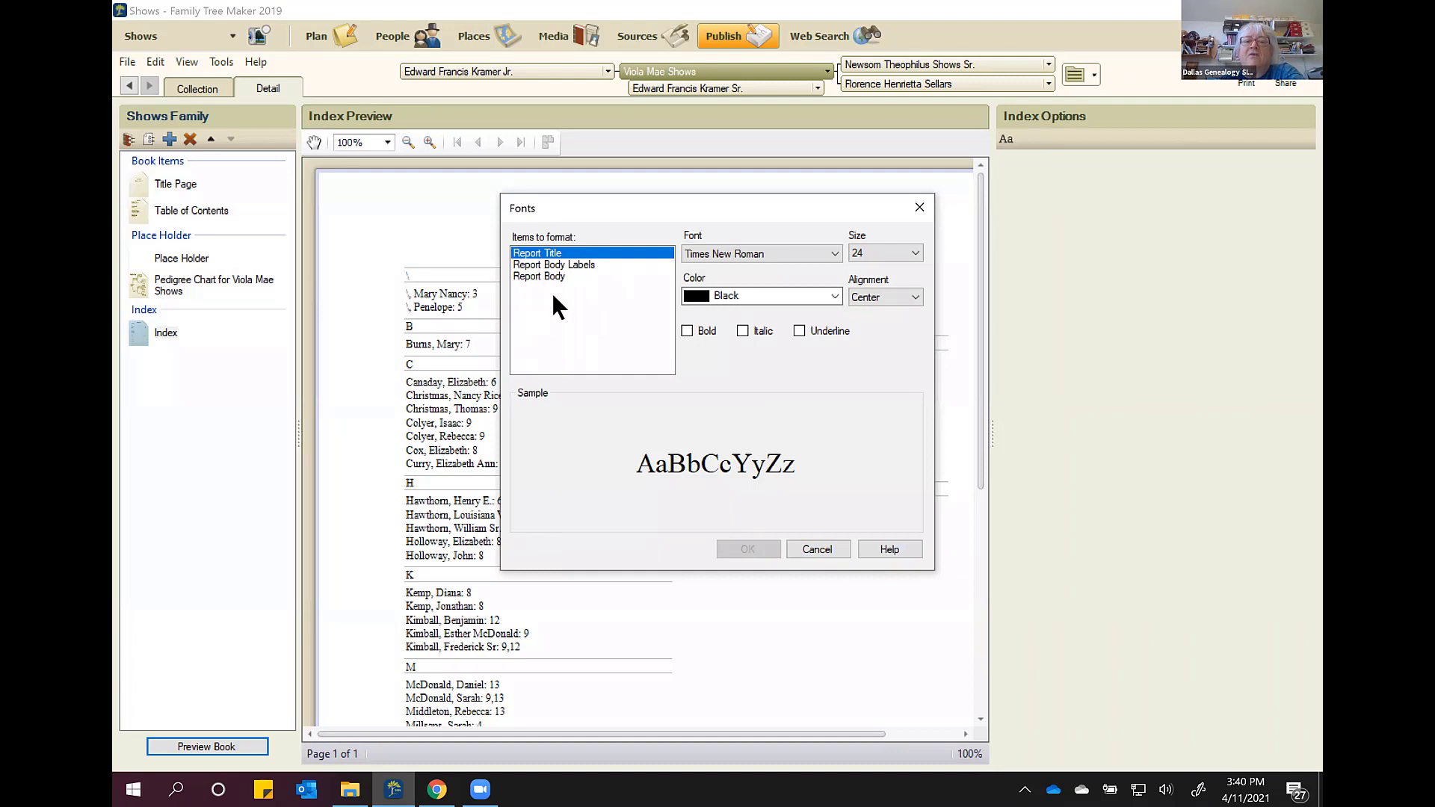
pyautogui.click(720, 251)
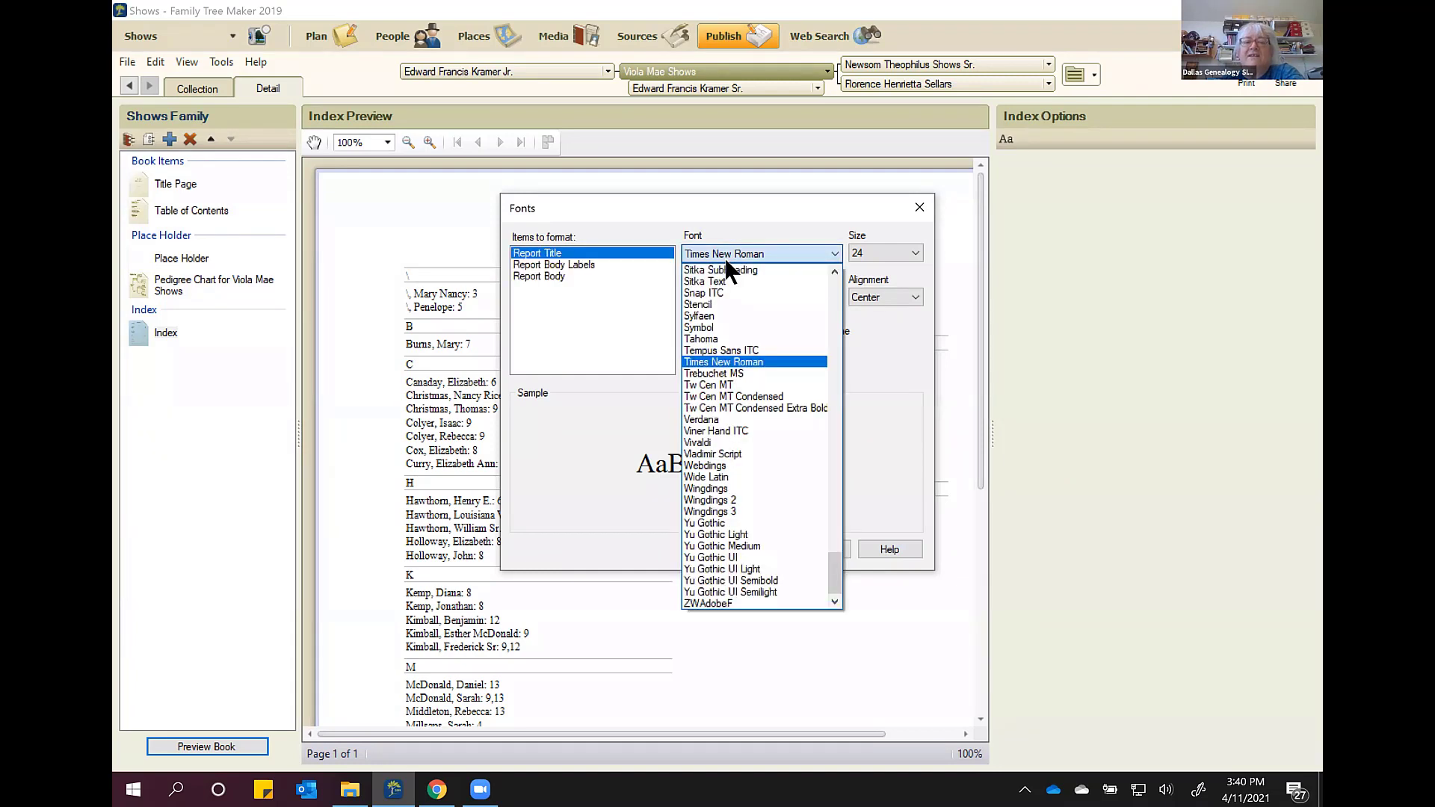
pyautogui.click(690, 340)
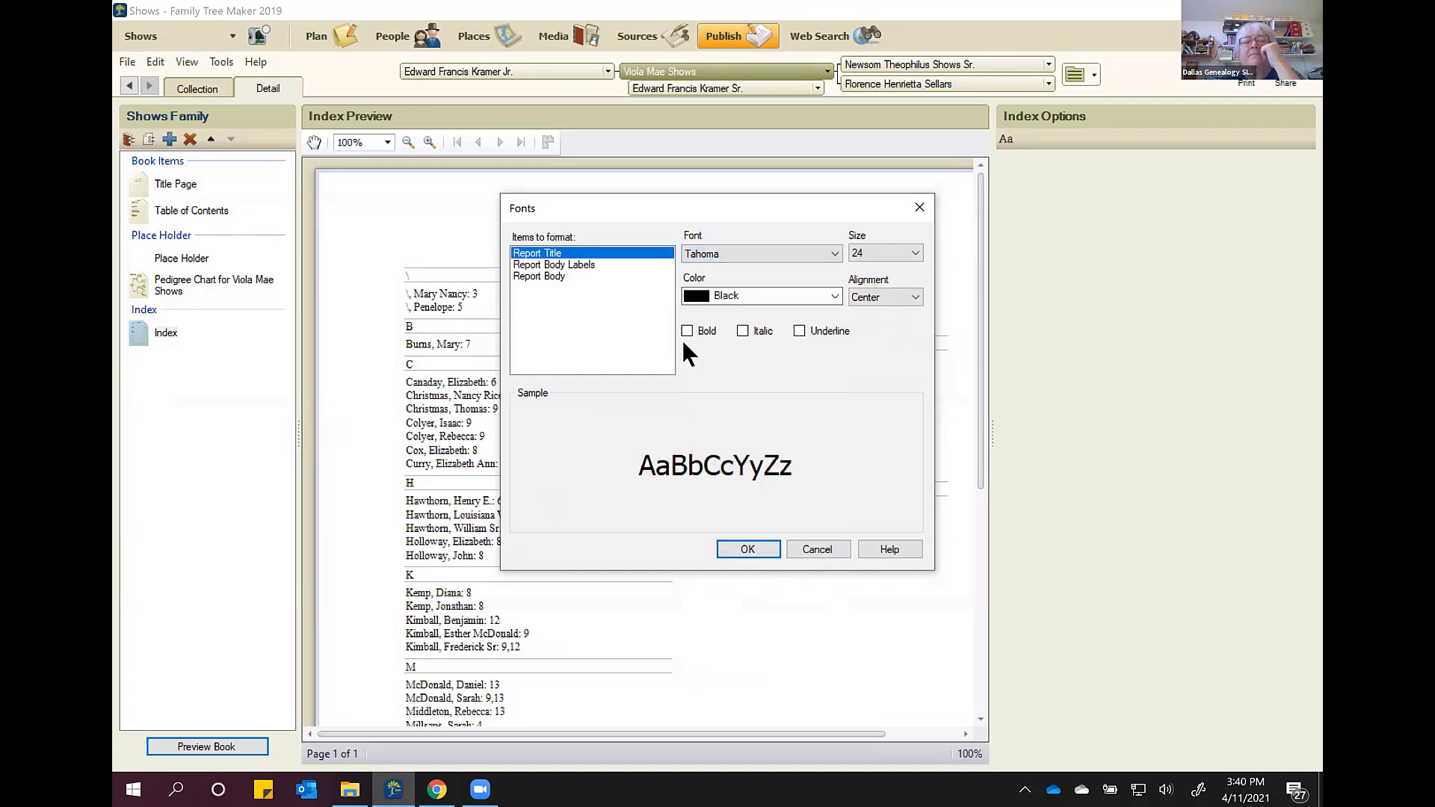
pyautogui.click(576, 265)
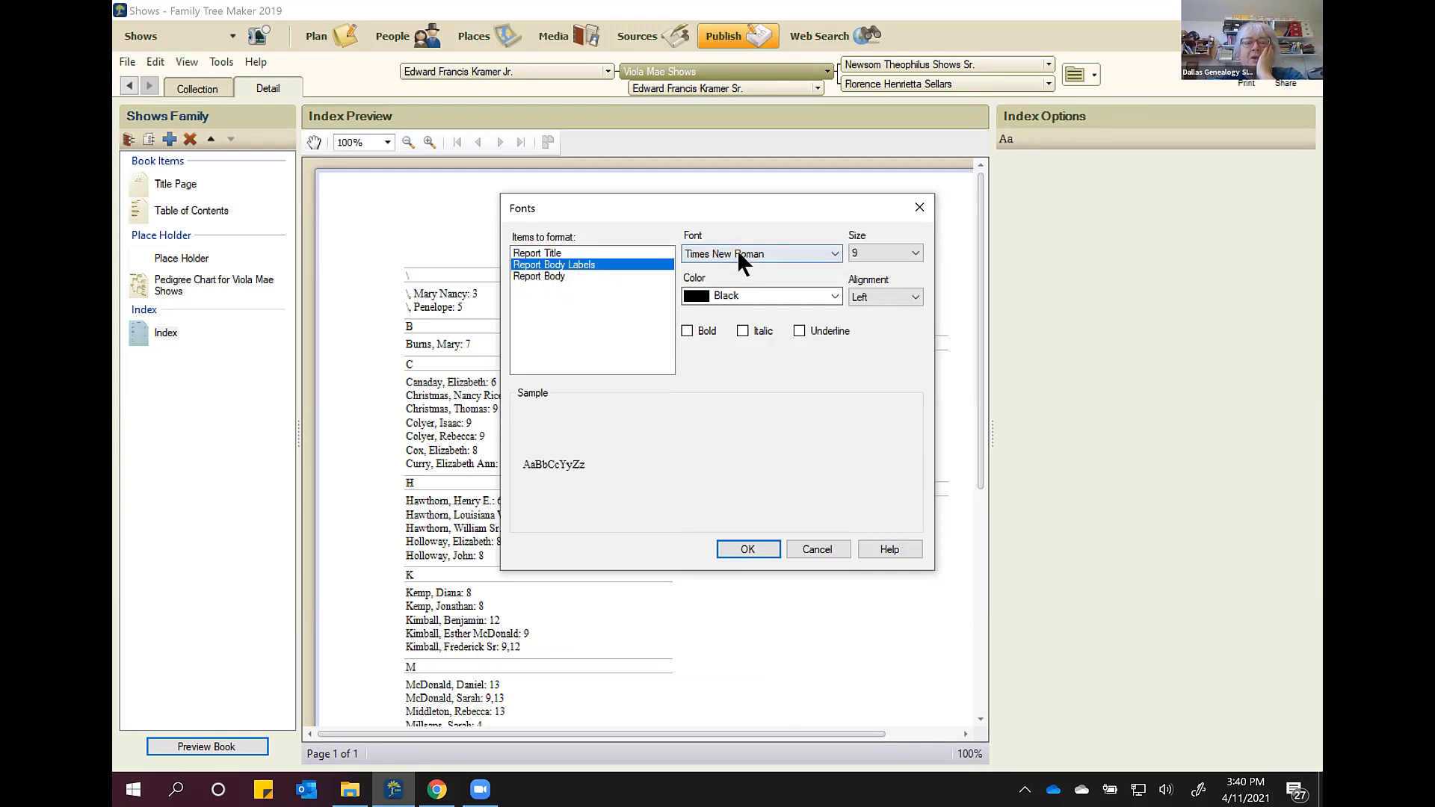
pyautogui.click(737, 253)
pyautogui.click(735, 362)
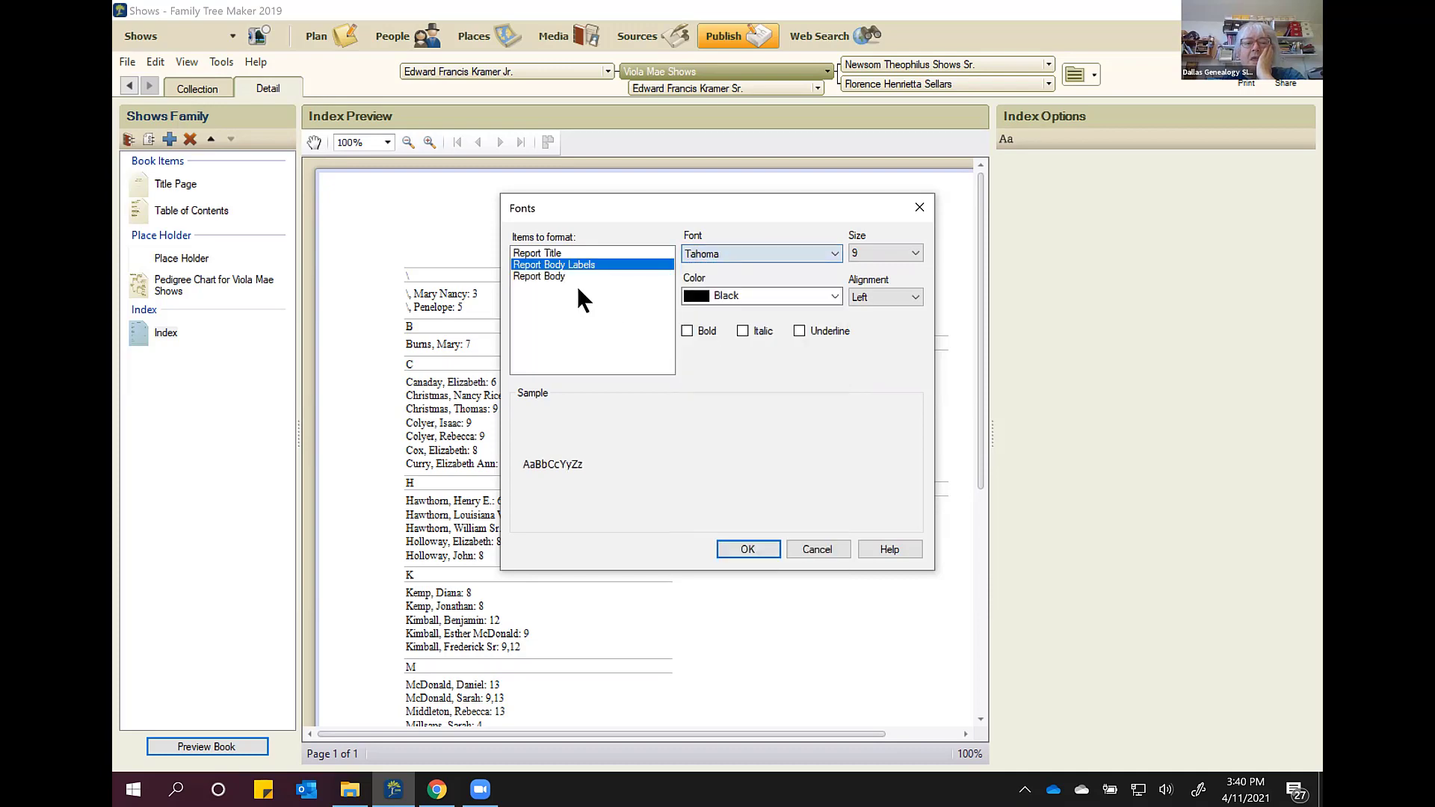
pyautogui.click(540, 277)
pyautogui.click(834, 253)
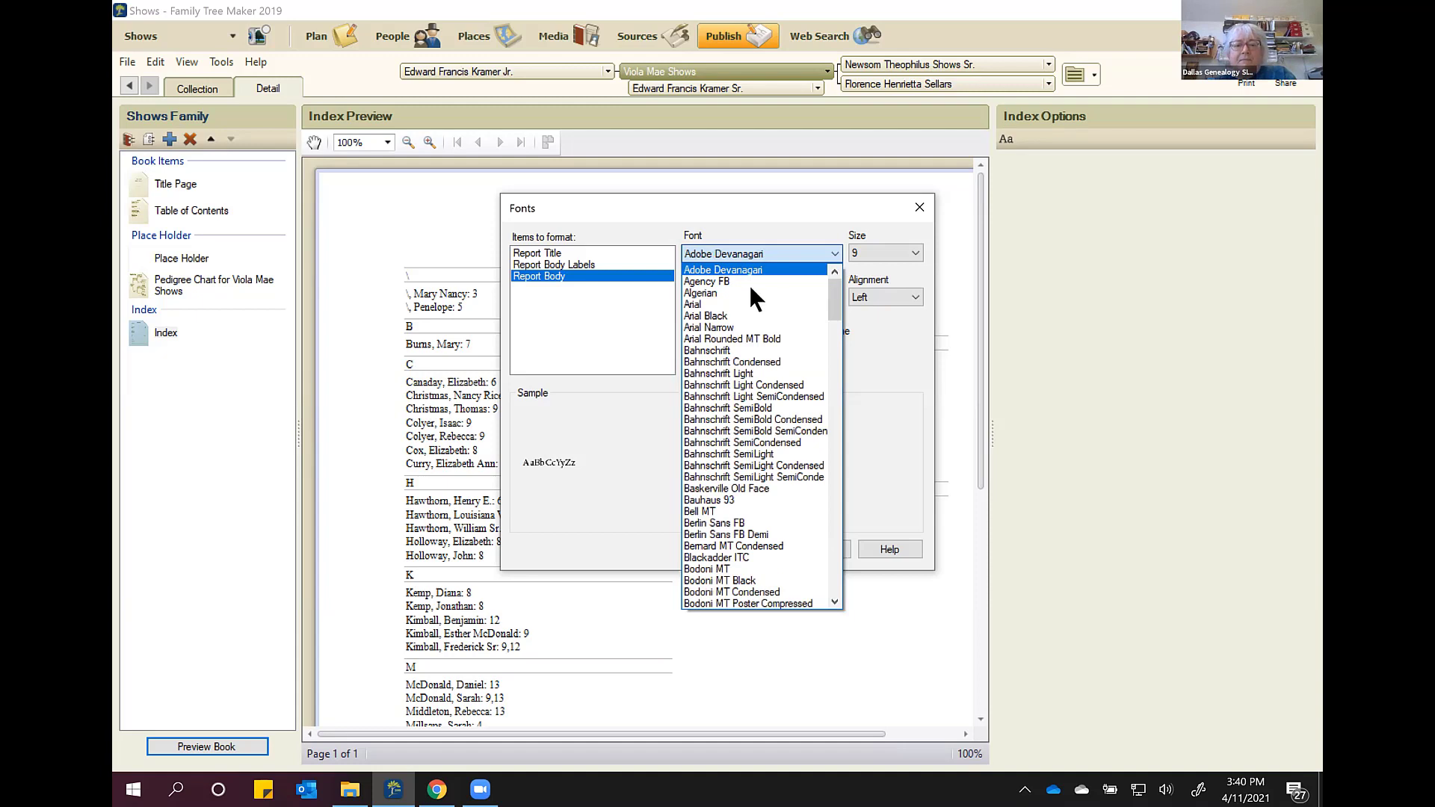
pyautogui.click(742, 304)
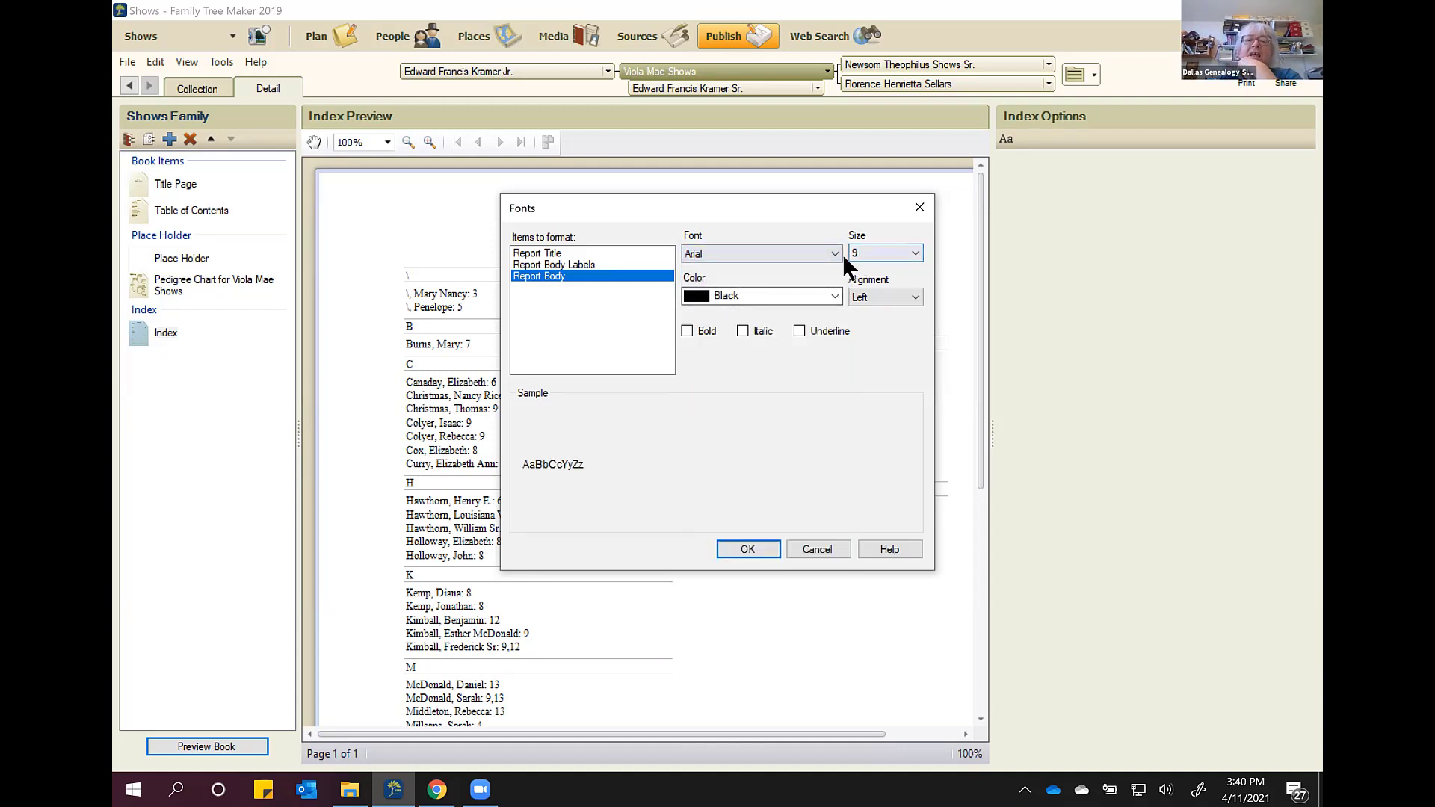
# Step: Set the report body and body label sizes to 10 and apply the index fonts
pyautogui.click(867, 252)
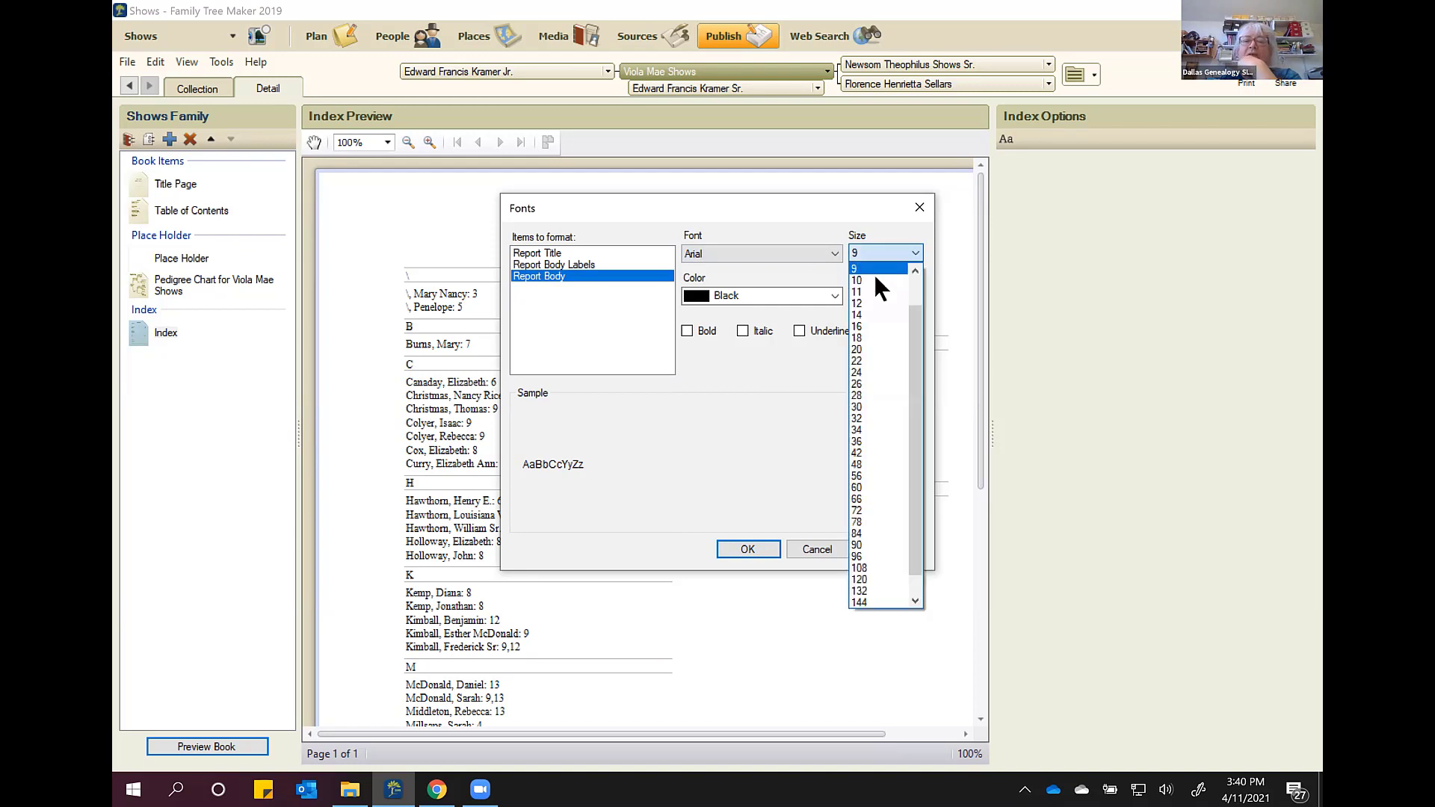
pyautogui.click(873, 273)
pyautogui.click(597, 264)
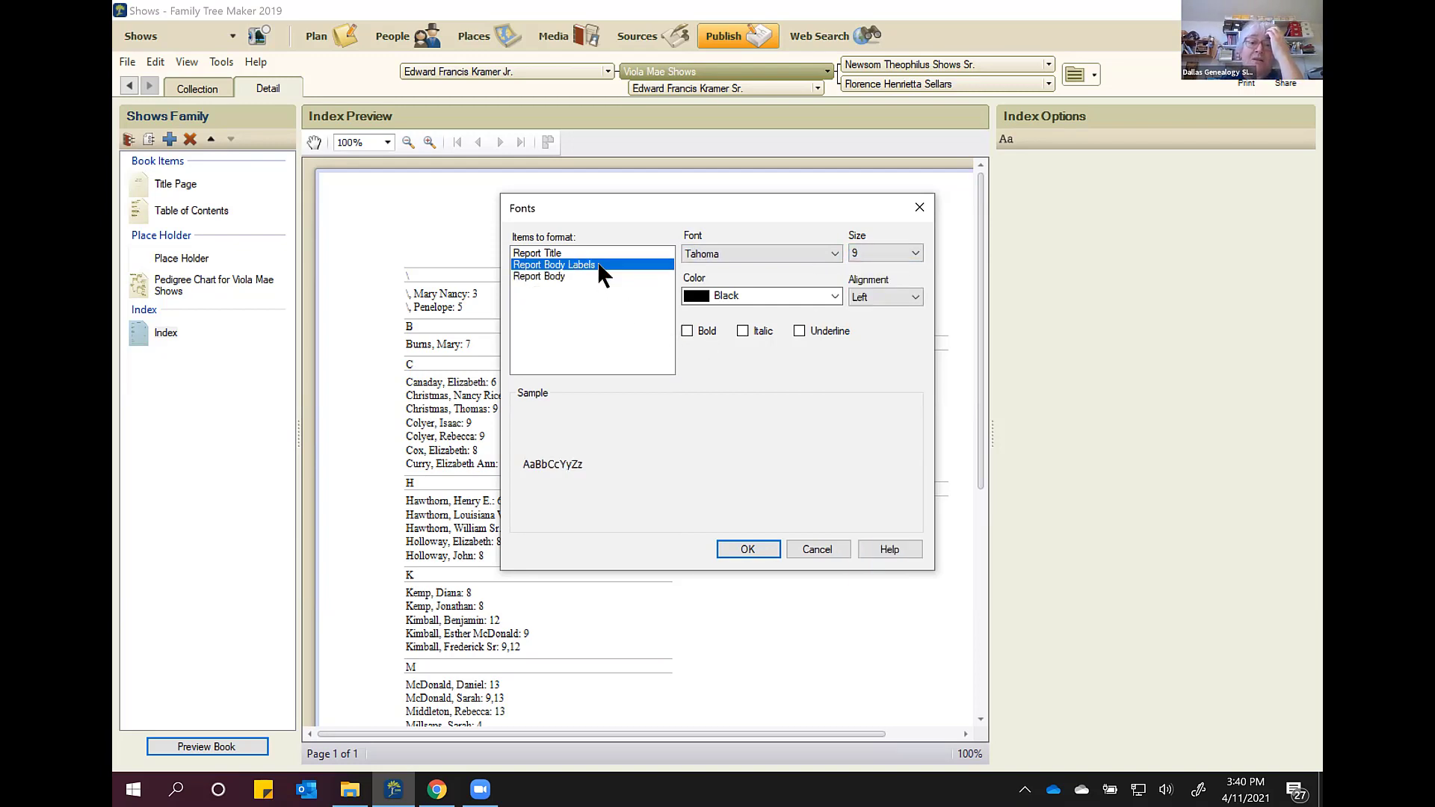
pyautogui.click(871, 249)
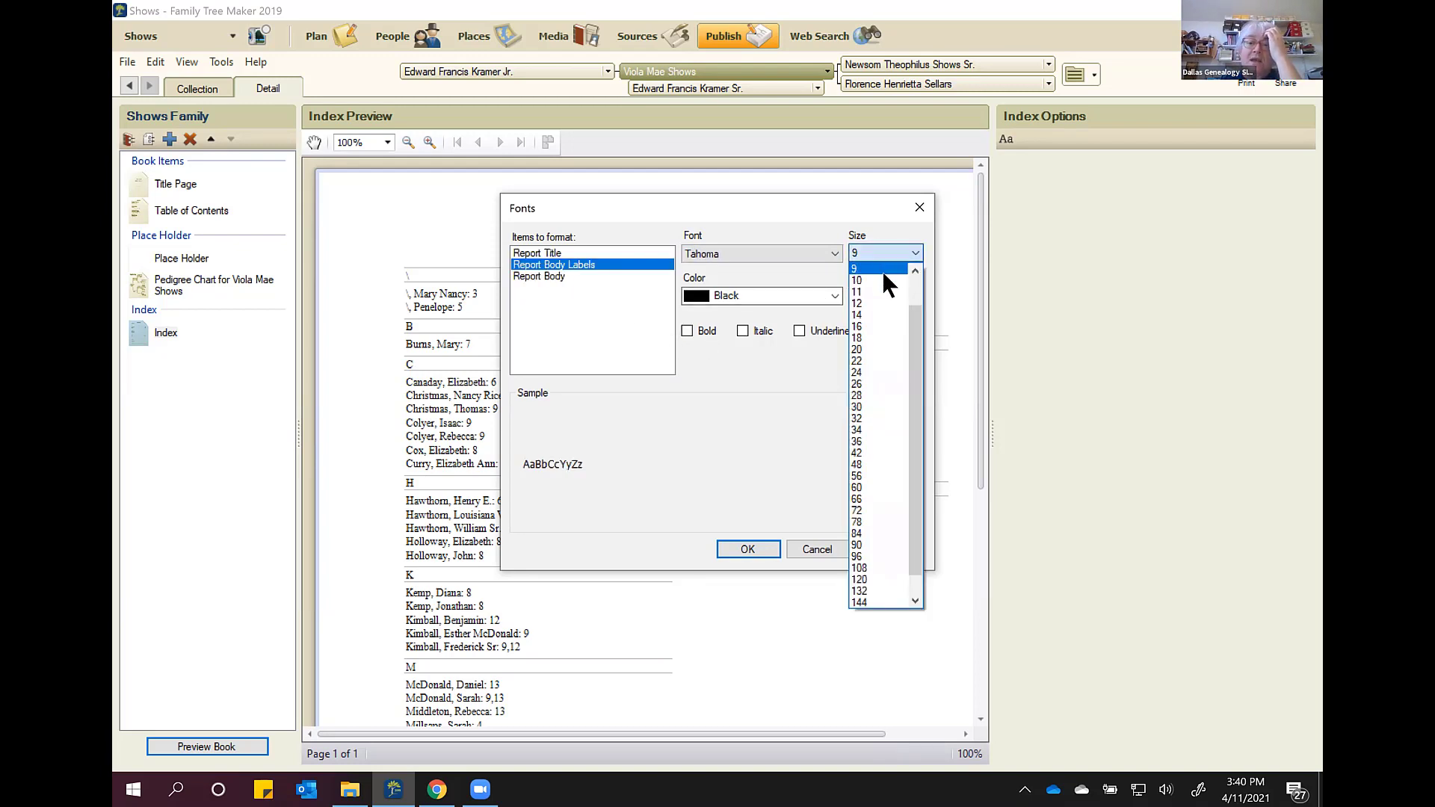
pyautogui.click(881, 276)
pyautogui.click(577, 254)
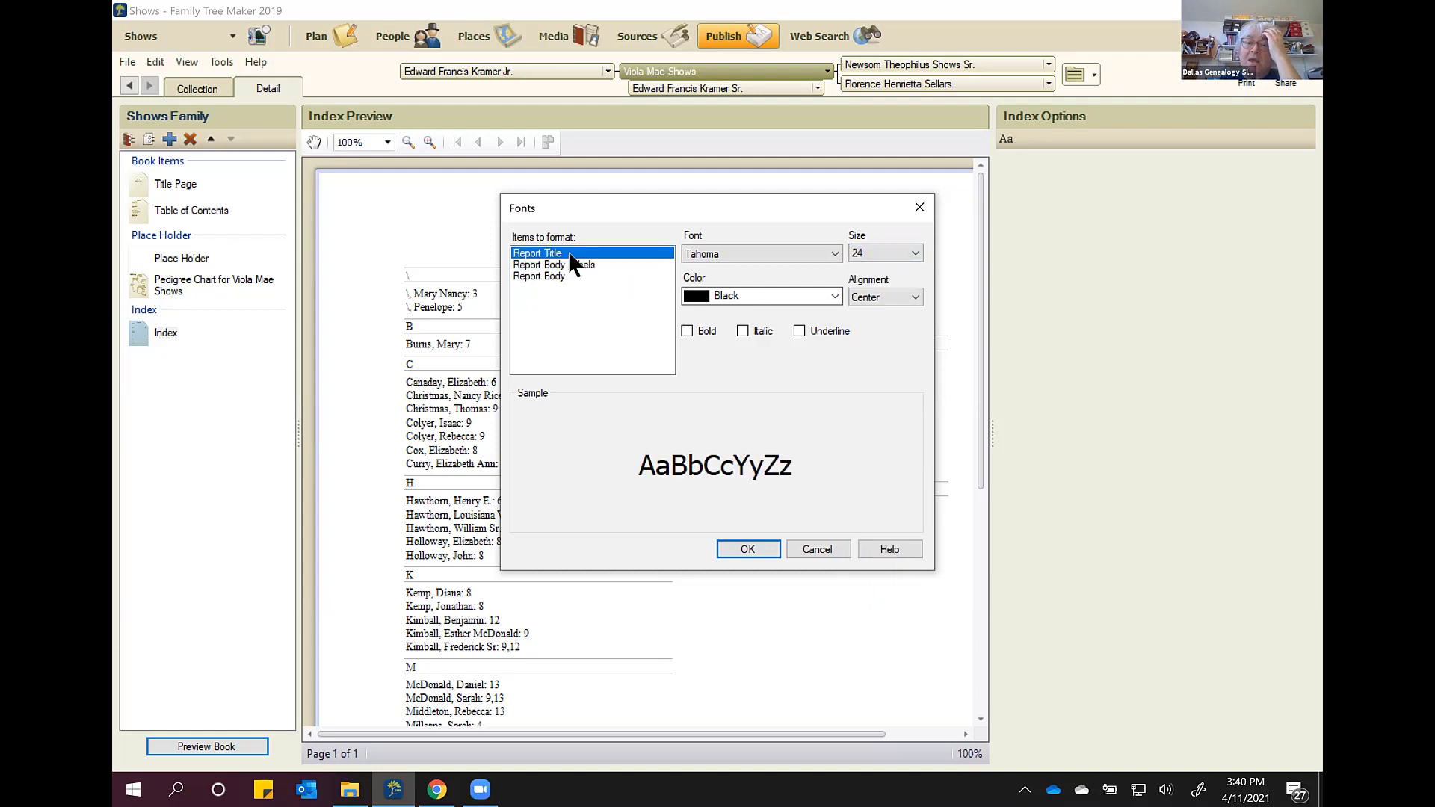
pyautogui.click(766, 549)
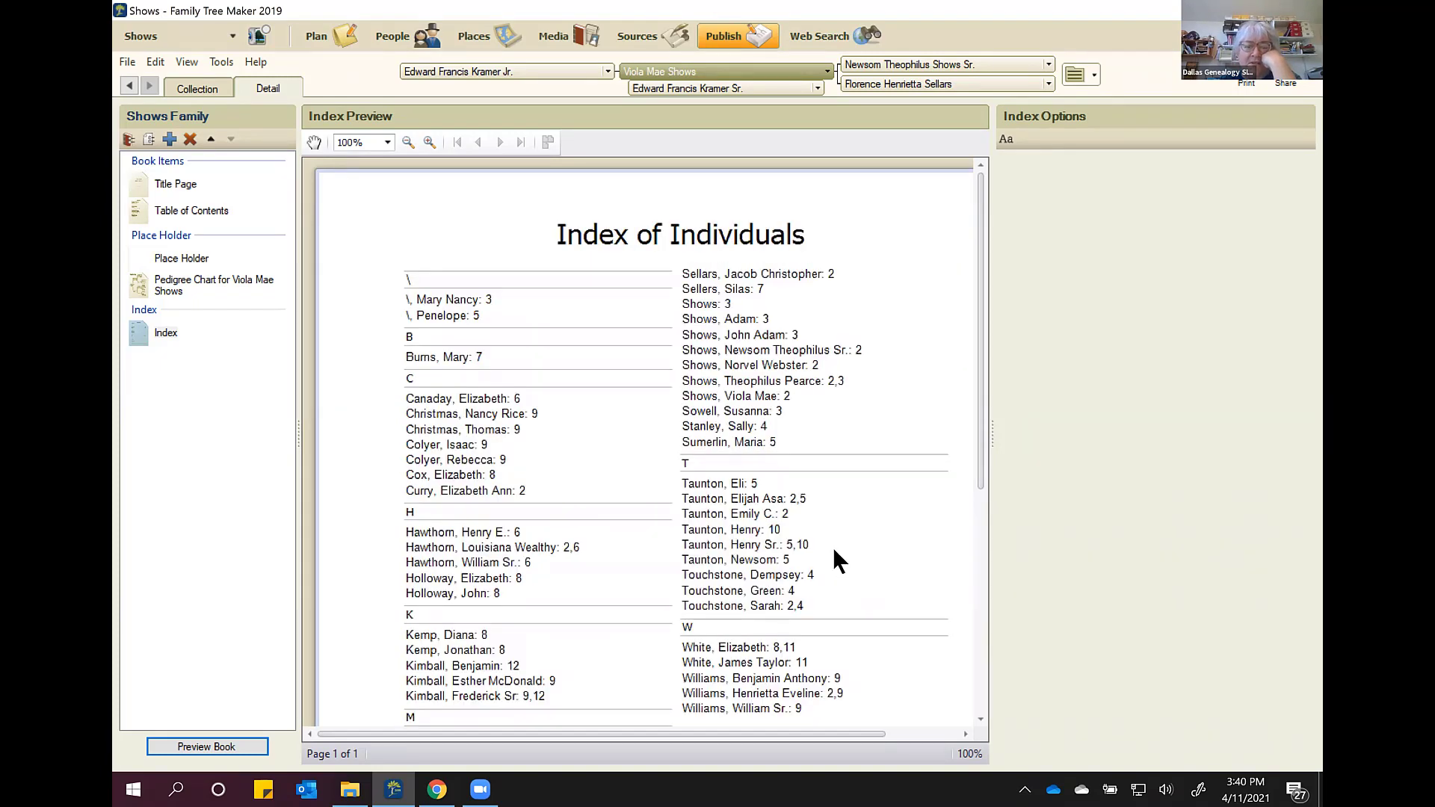
pyautogui.scroll(-5, 835, 544)
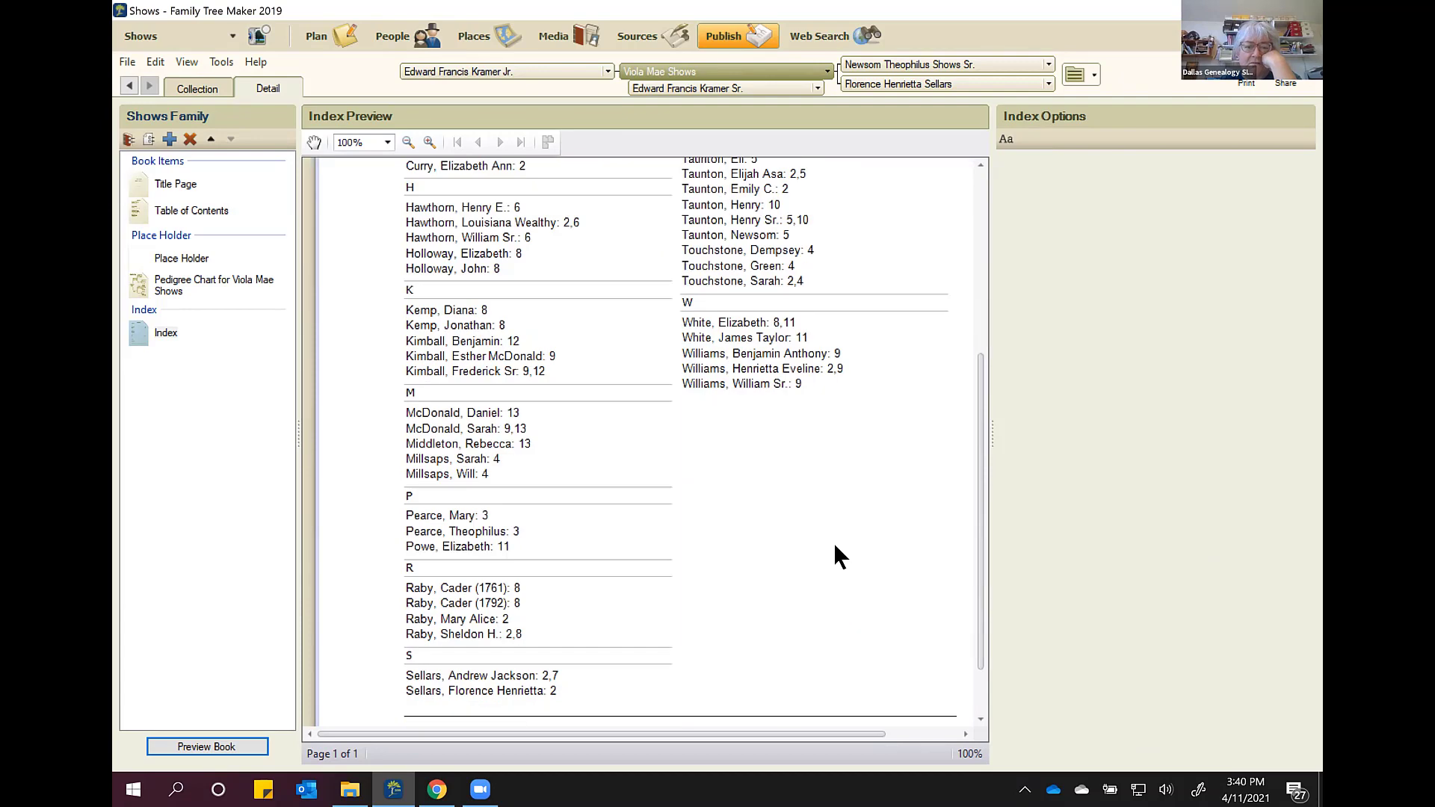
pyautogui.scroll(-2, 835, 545)
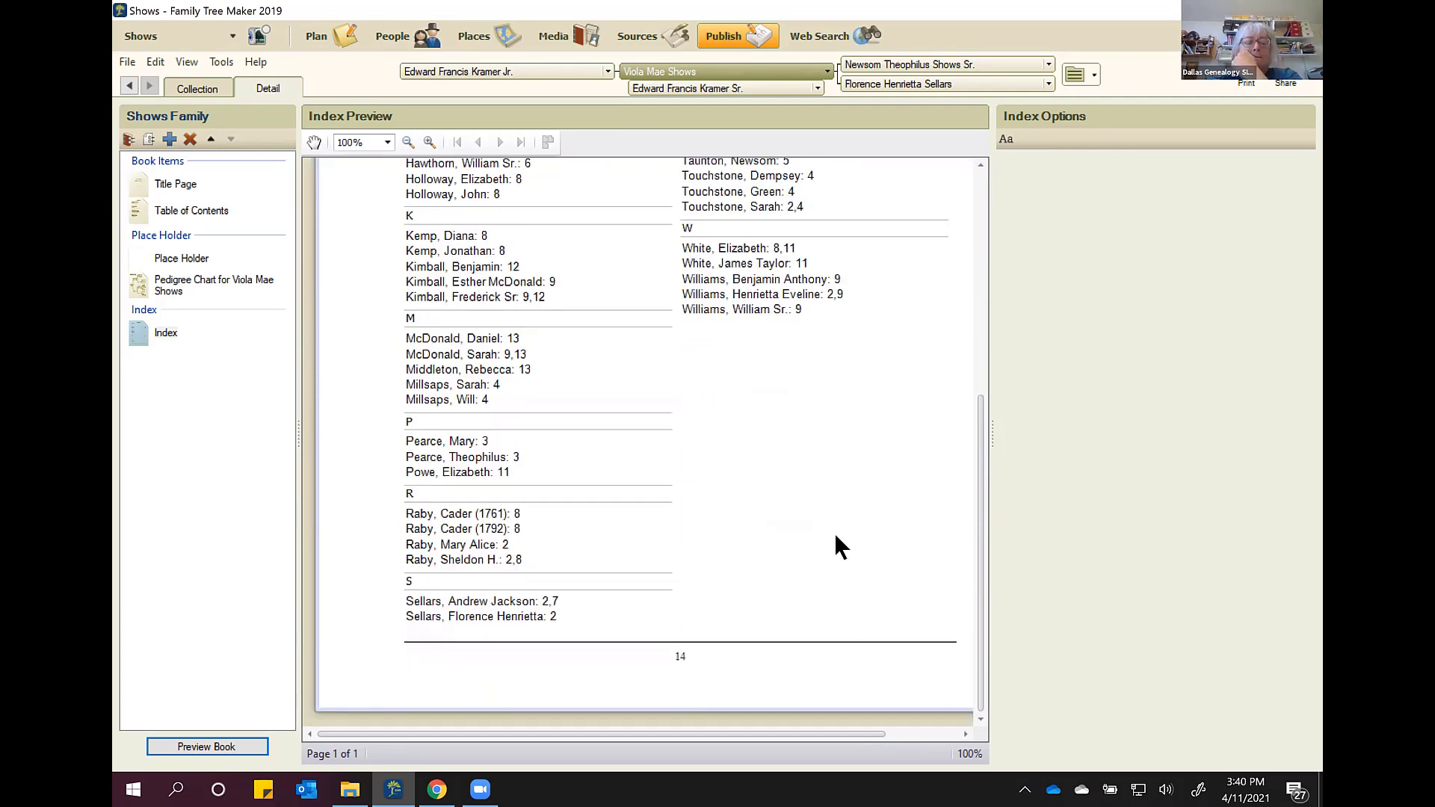
pyautogui.scroll(7, 834, 530)
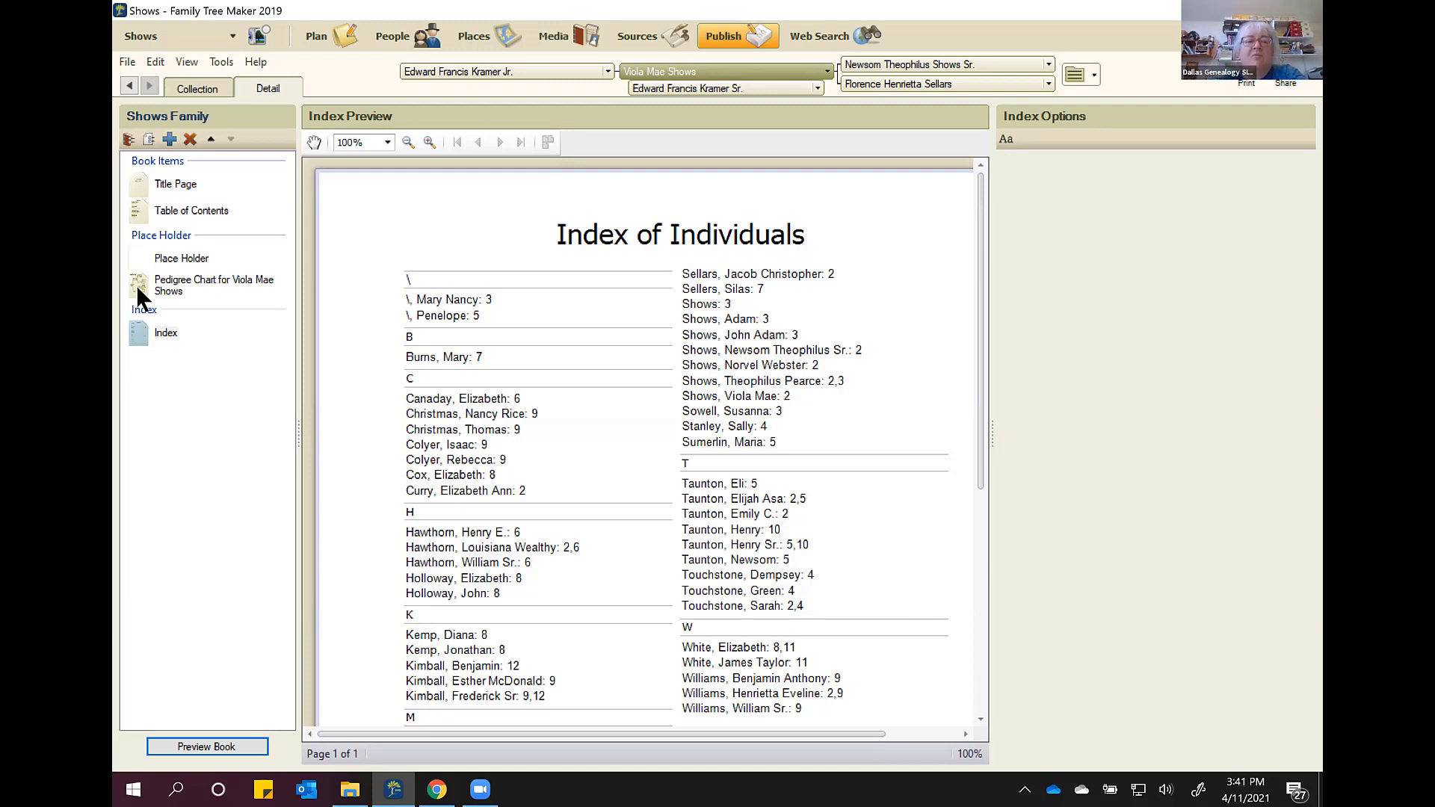
# Step: Preview the Table of Contents to check its Place Holder, pedigree chart and Index entries
pyautogui.click(169, 210)
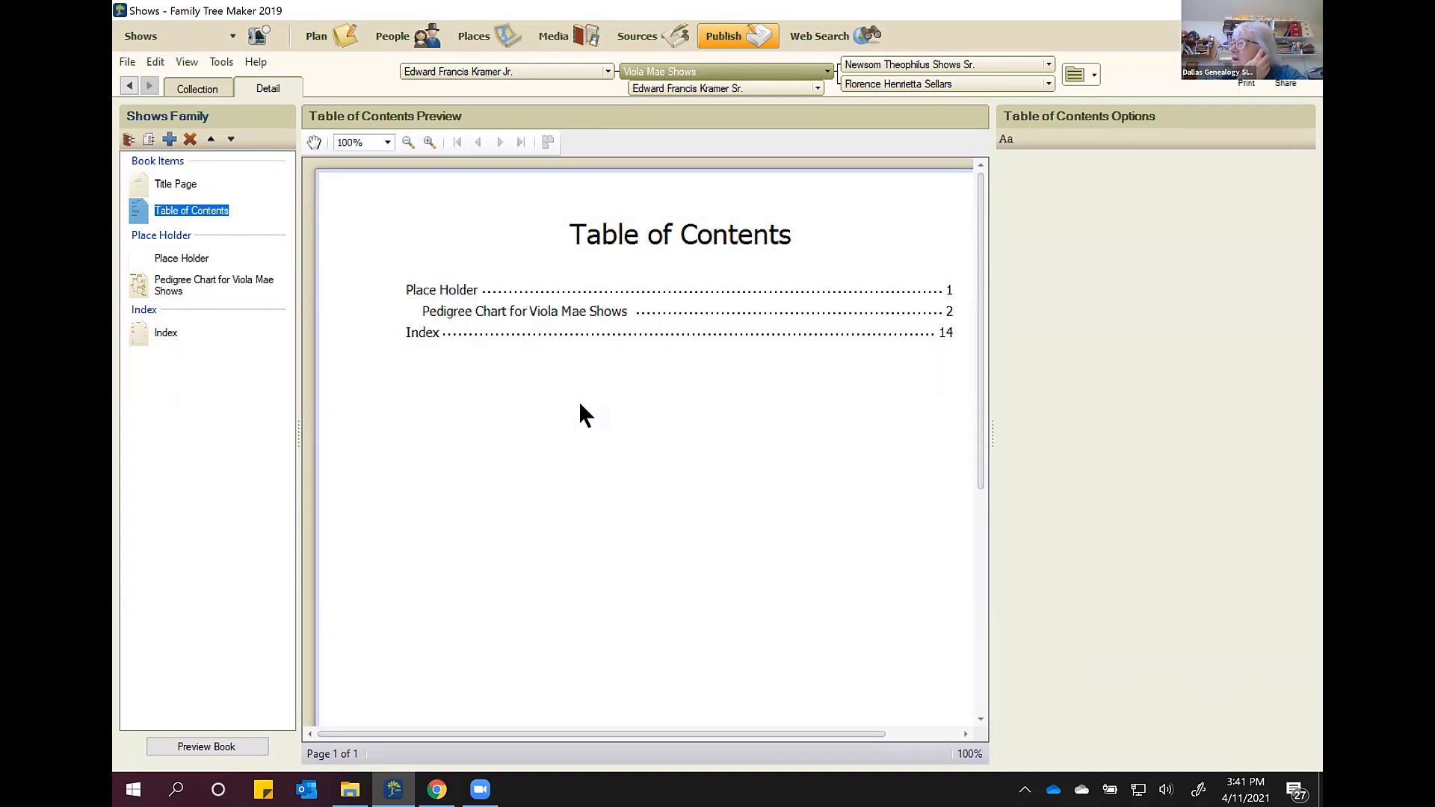
pyautogui.click(465, 297)
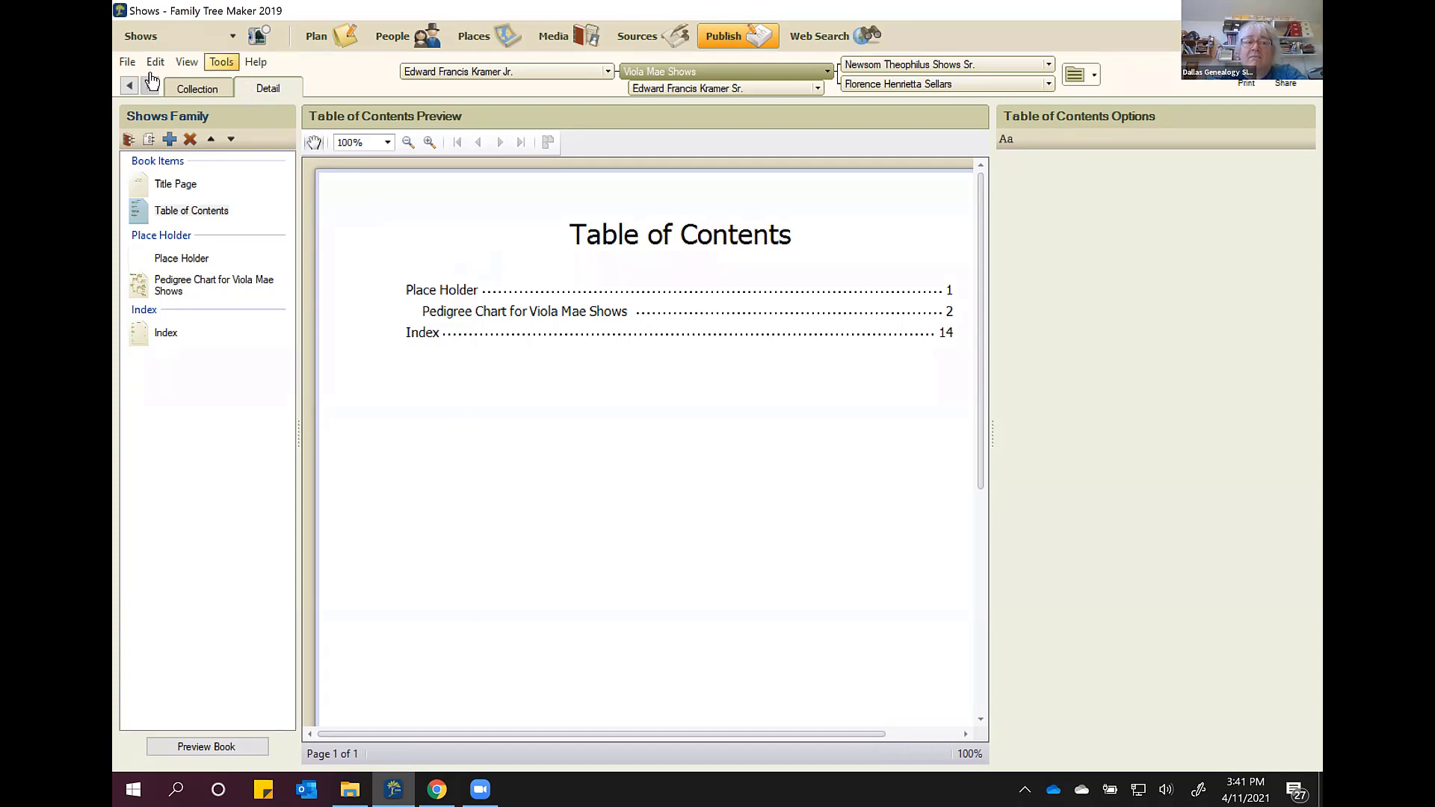
# Step: Return to the publication collection and list the Charts types, such as the Pedigree Chart
pyautogui.click(196, 89)
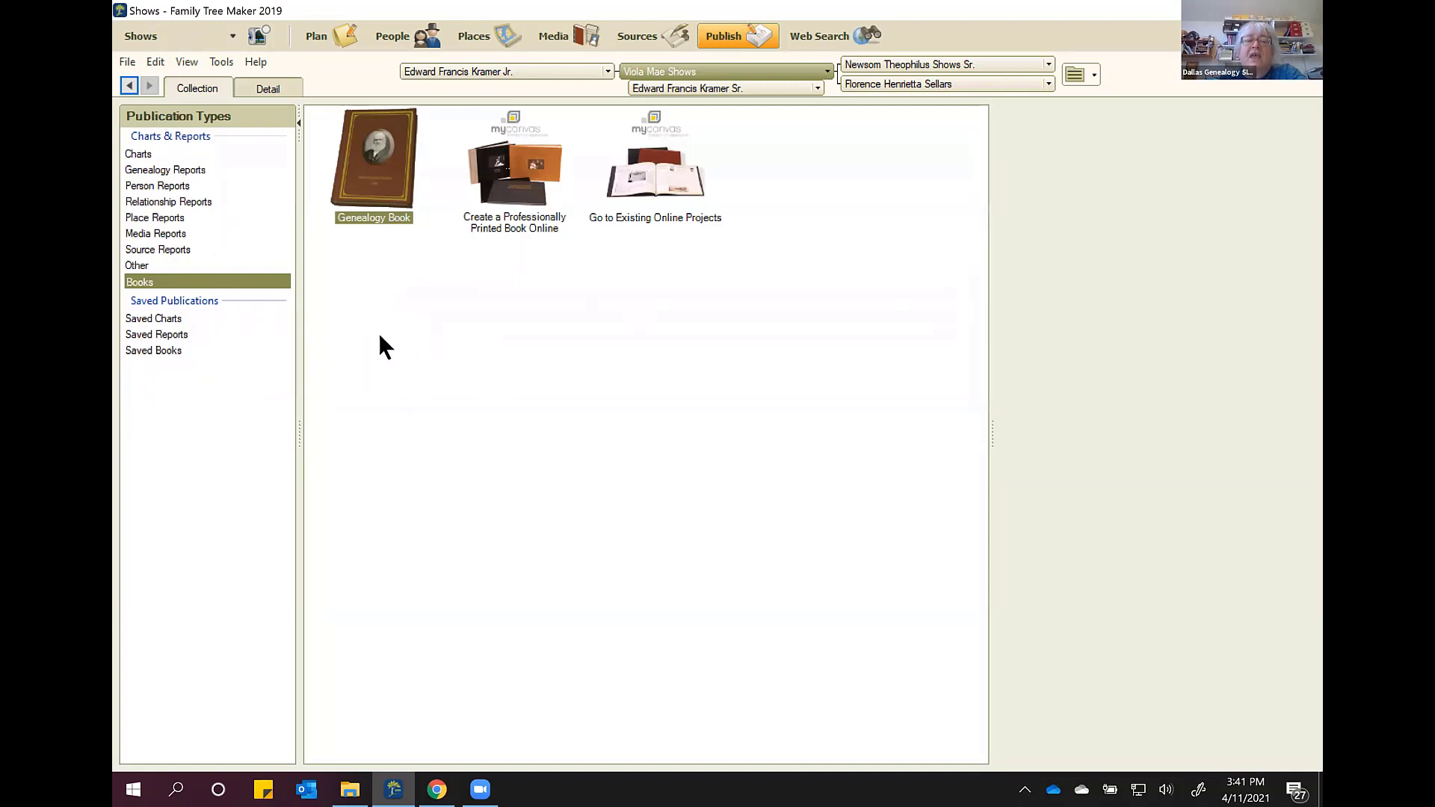
pyautogui.click(149, 155)
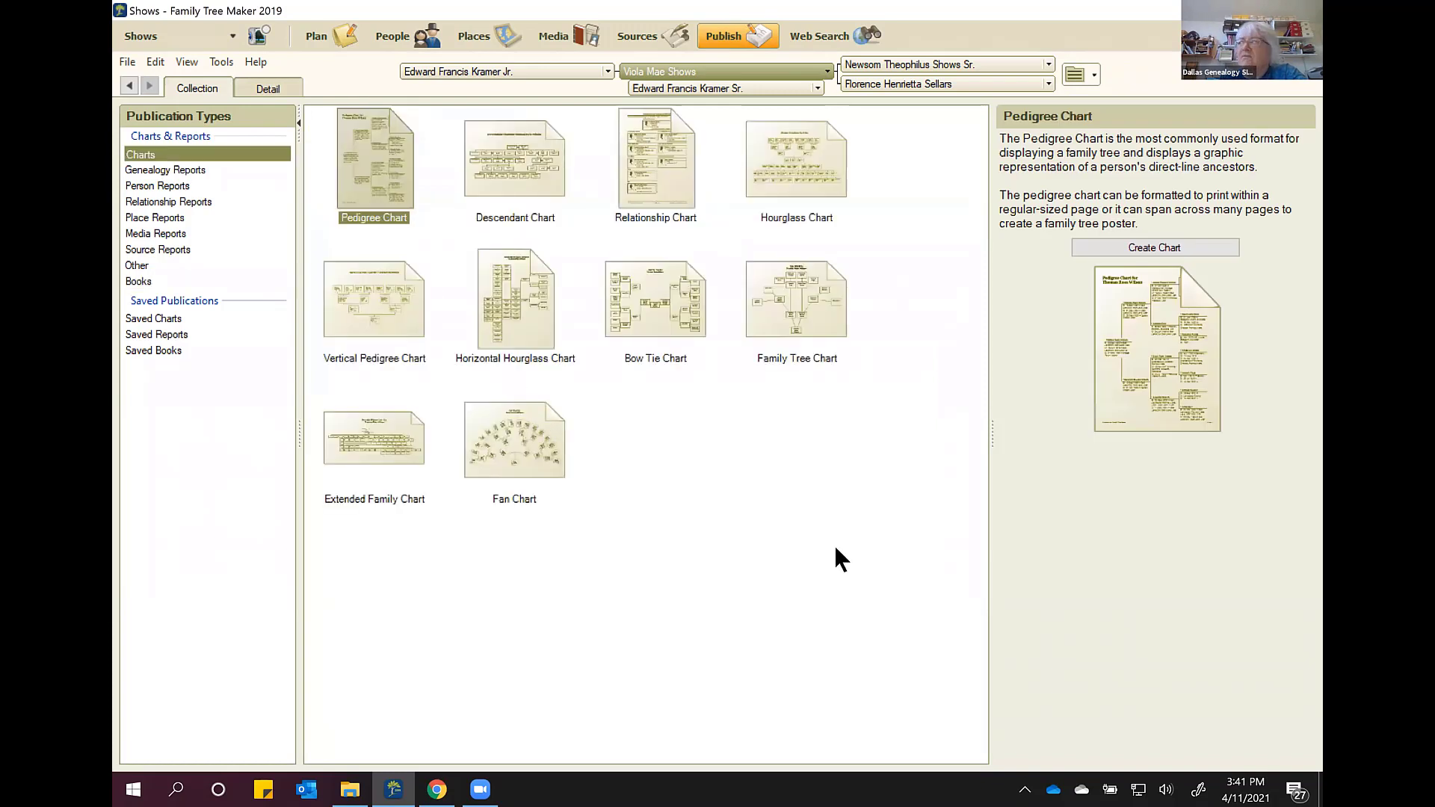